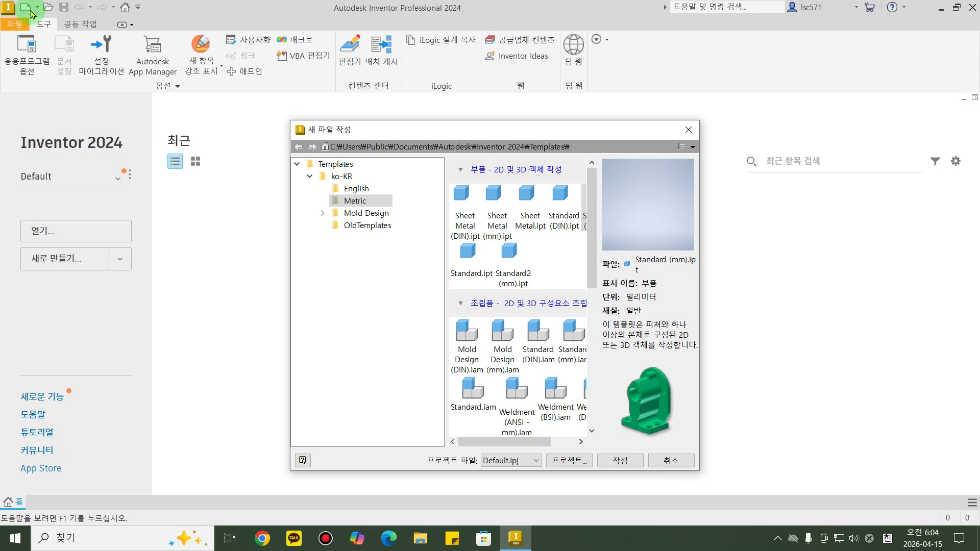
Start a new single-user project from the project manager and advance to the project file settings.
{"action": "left_click", "coordinate": [569, 461]}
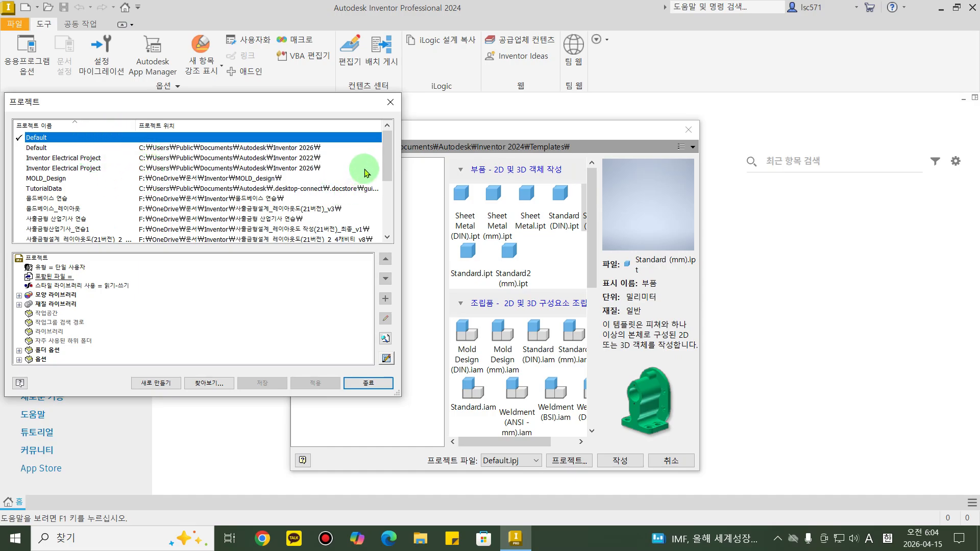
{"action": "left_click", "coordinate": [343, 169]}
{"action": "right_click", "coordinate": [344, 169]}
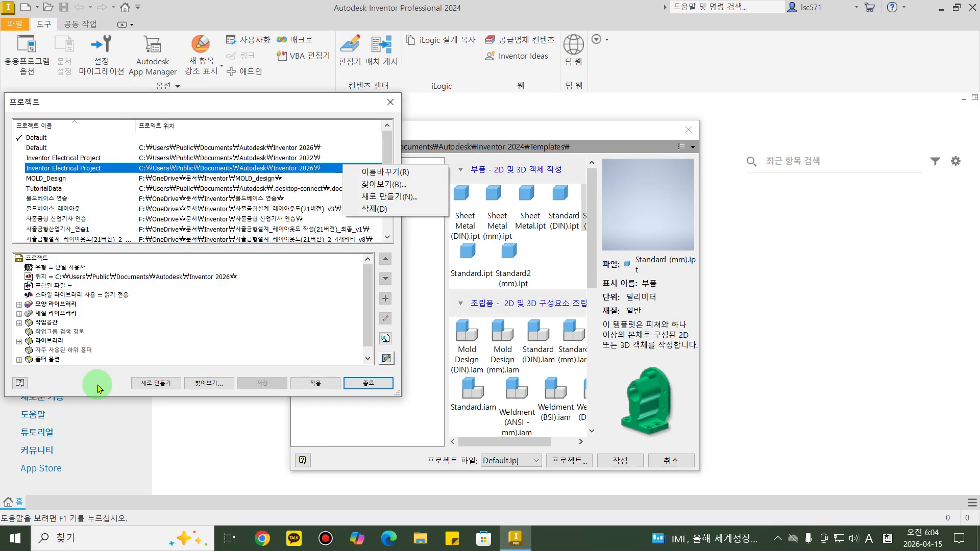
{"action": "left_click", "coordinate": [161, 386]}
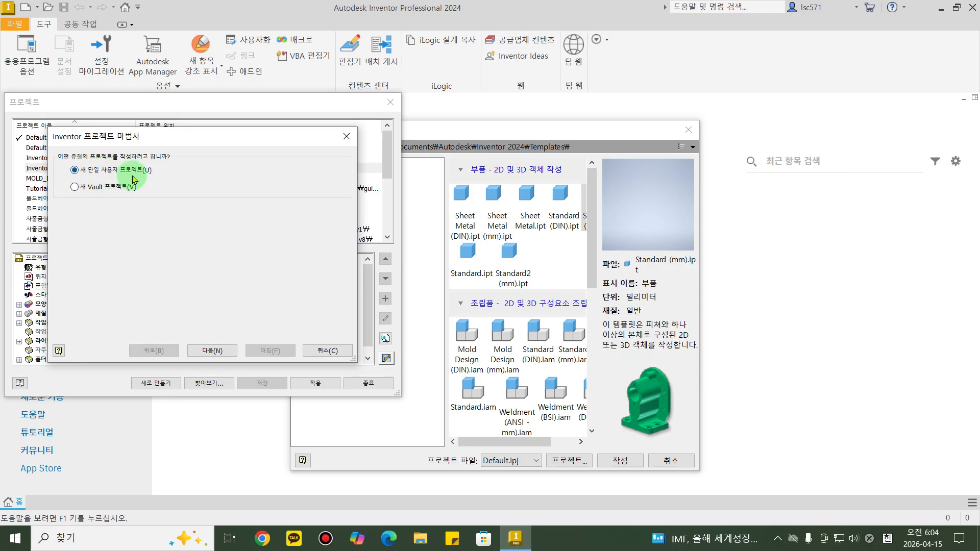
{"action": "left_click", "coordinate": [213, 351]}
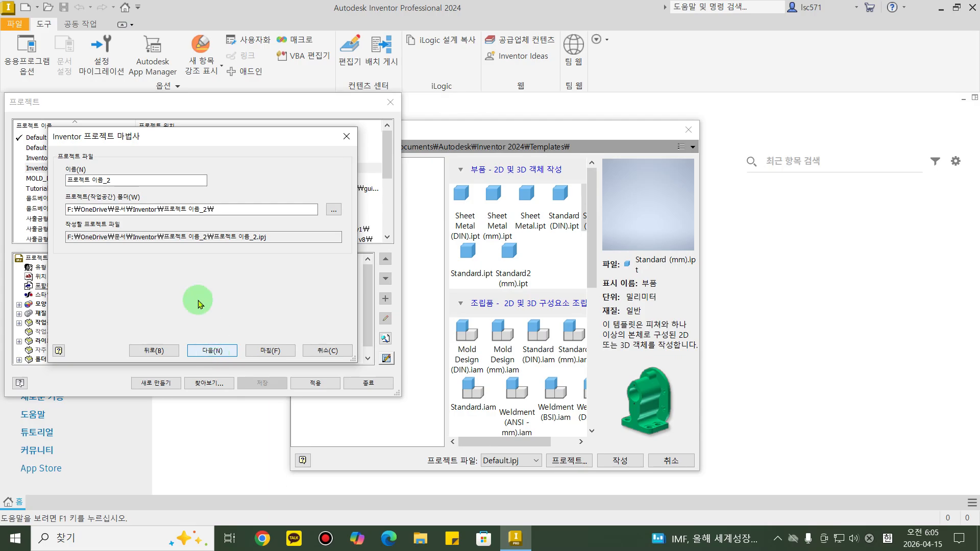
Name the project 어셈블리, finish its setup, and agree to create the project folder.
{"action": "left_click_drag", "start_coordinate": [120, 181], "coordinate": [45, 177]}
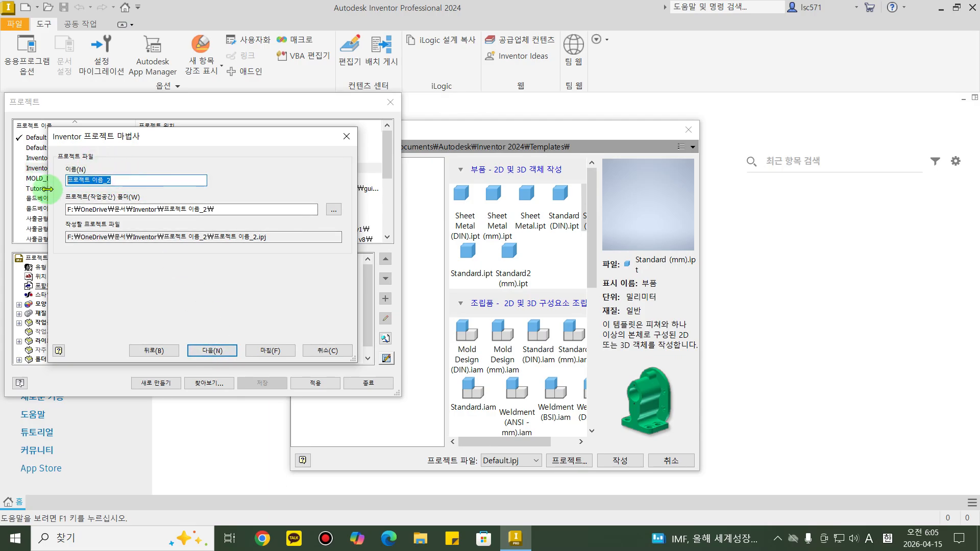
{"action": "type", "text": "dj"}
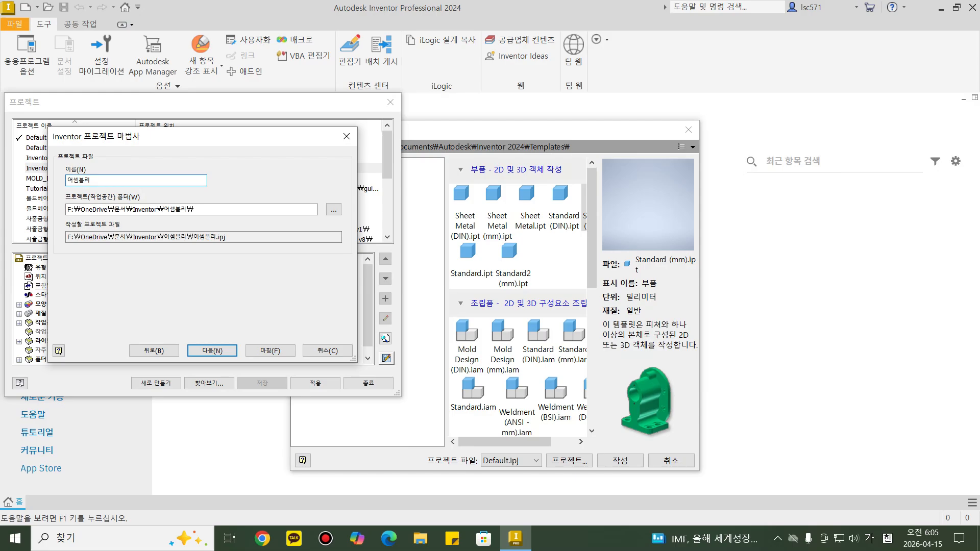
{"action": "left_click", "coordinate": [87, 181]}
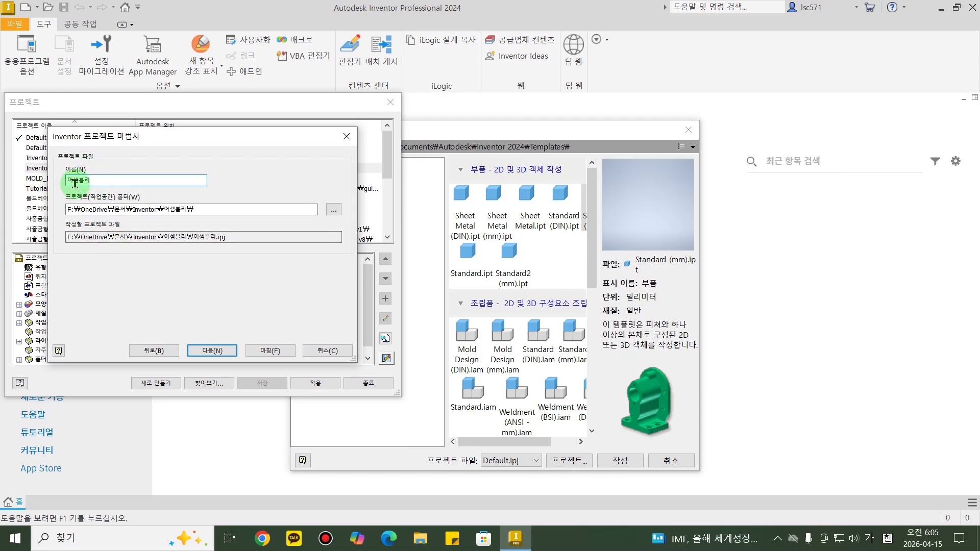
{"action": "left_click", "coordinate": [82, 210]}
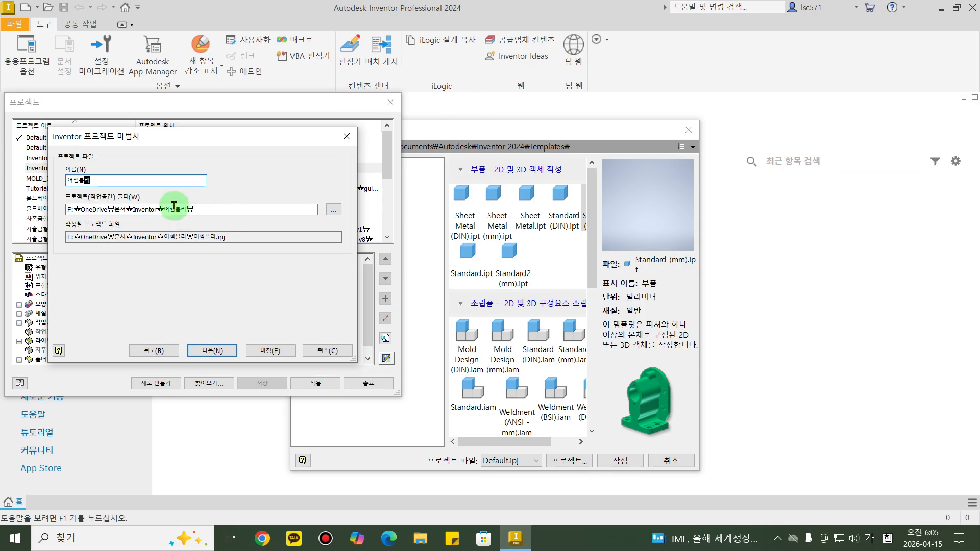
{"action": "left_click", "coordinate": [259, 354]}
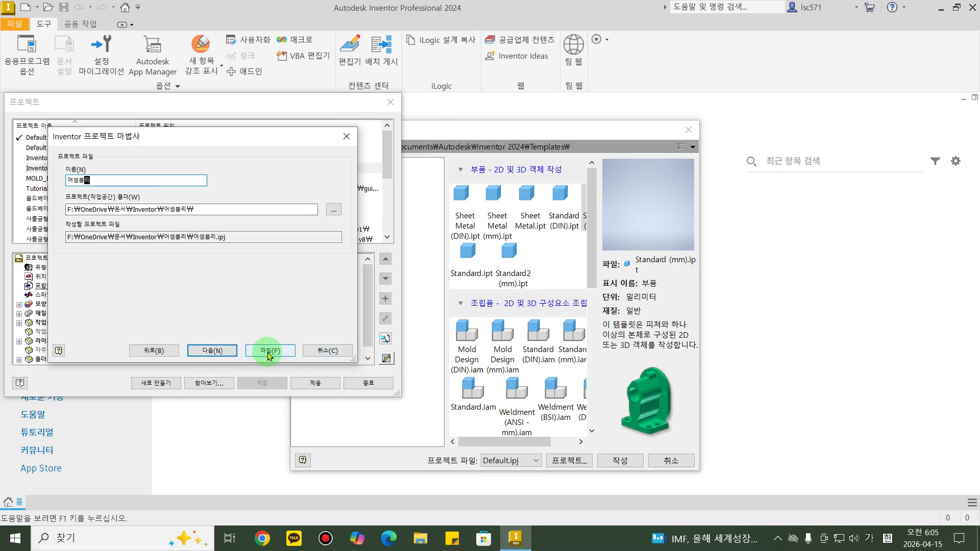
{"action": "left_click", "coordinate": [269, 352]}
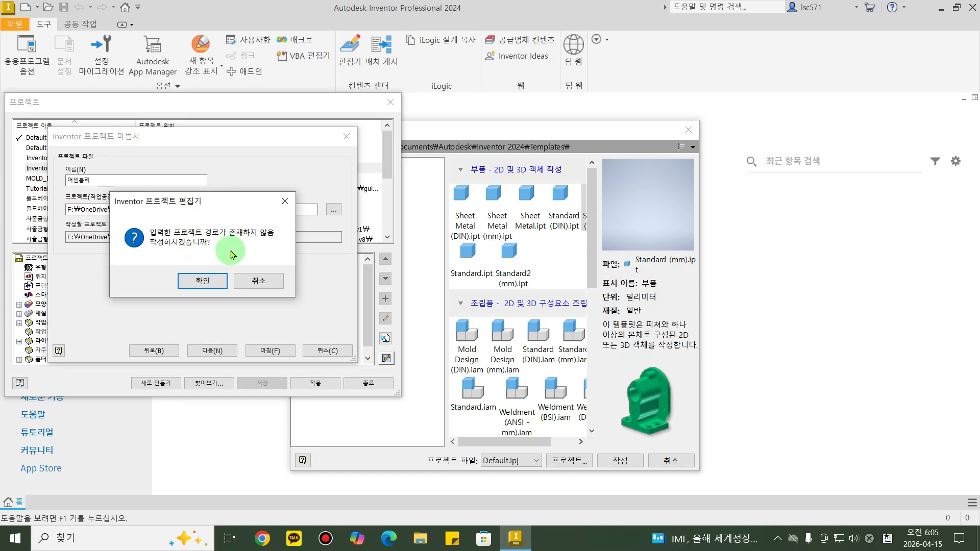
{"action": "left_click", "coordinate": [204, 282]}
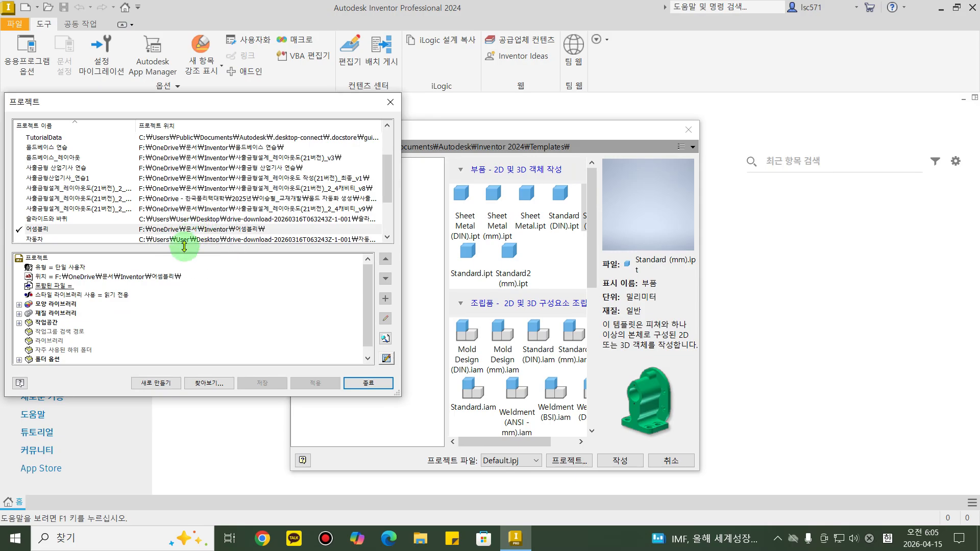
Set the project's template folder to Metric inside Templates\ko-KR and save the project changes.
{"action": "left_click", "coordinate": [18, 359]}
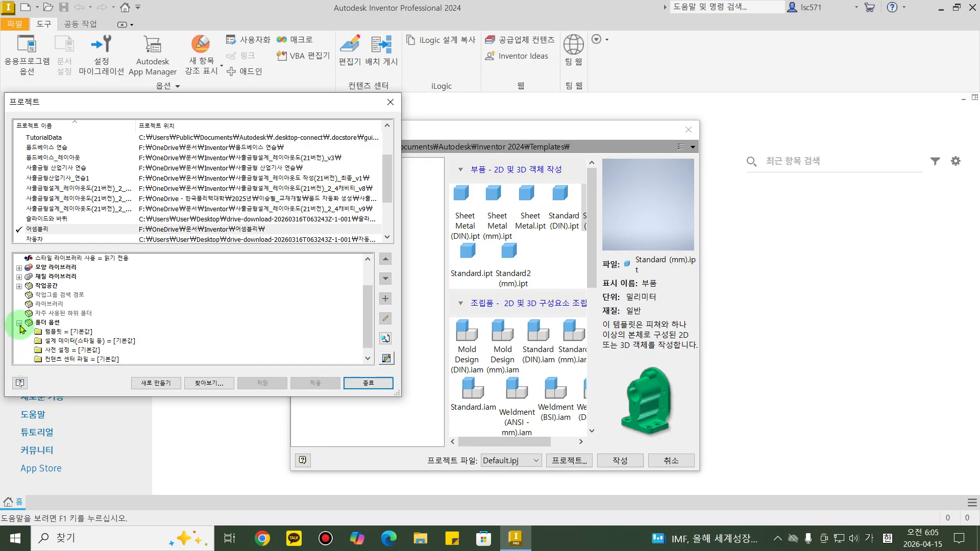
{"action": "left_click", "coordinate": [82, 332]}
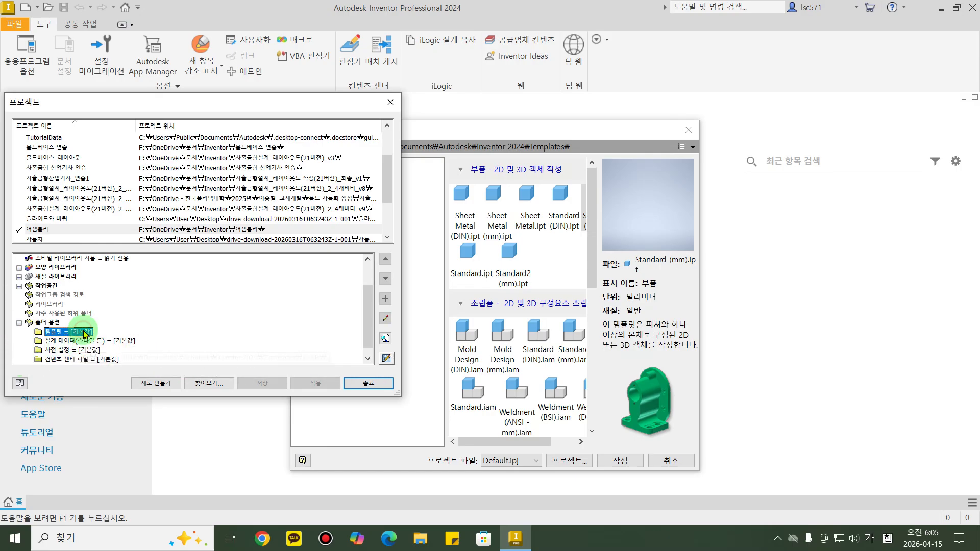
{"action": "right_click", "coordinate": [84, 334]}
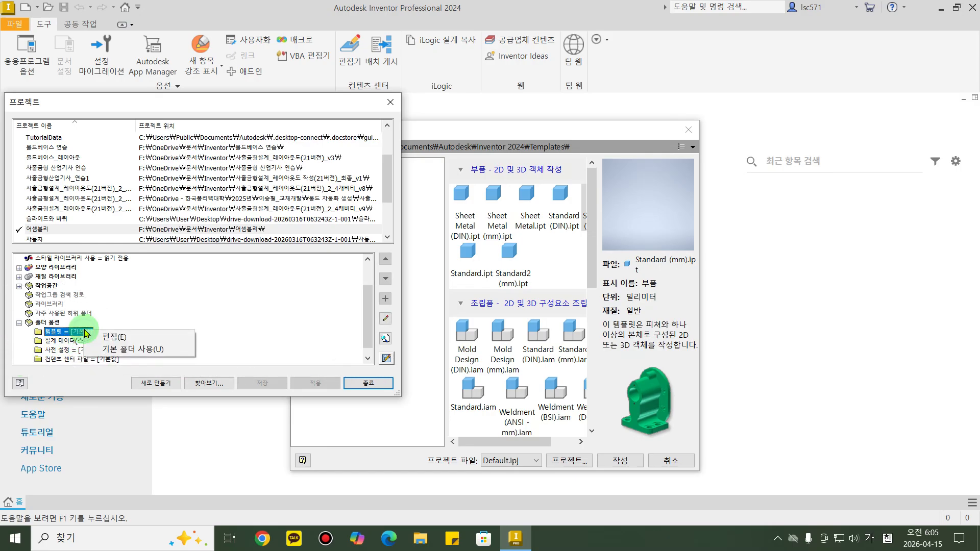
{"action": "left_click", "coordinate": [140, 351]}
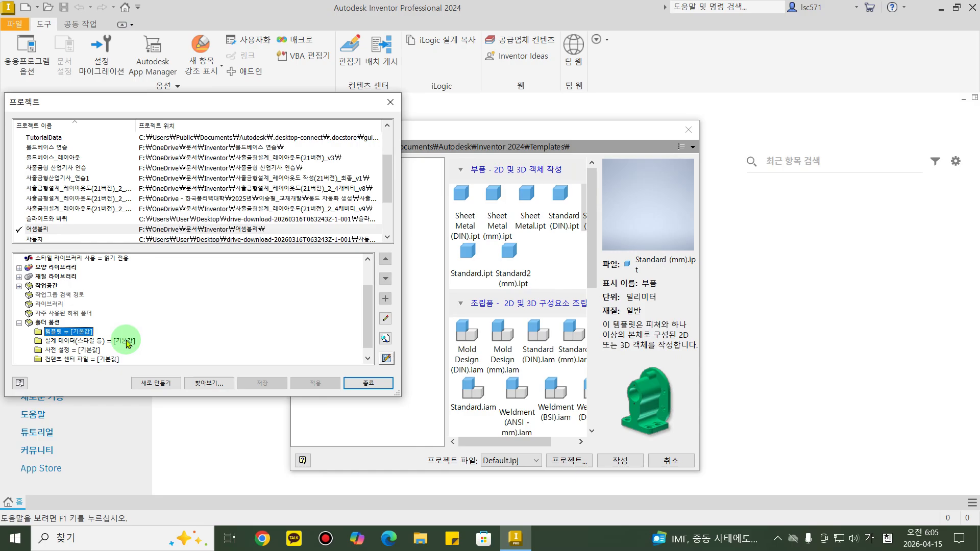
{"action": "right_click", "coordinate": [91, 332]}
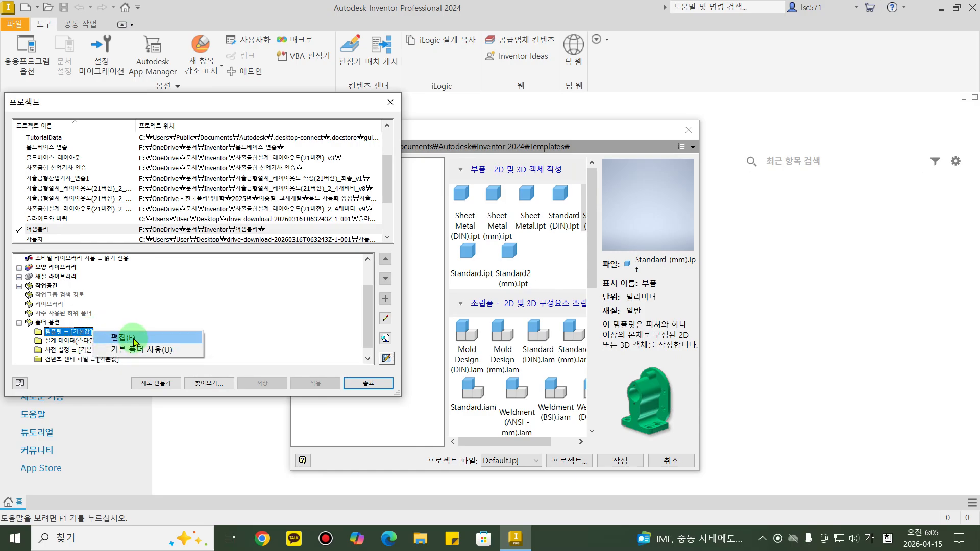
{"action": "left_click", "coordinate": [133, 338]}
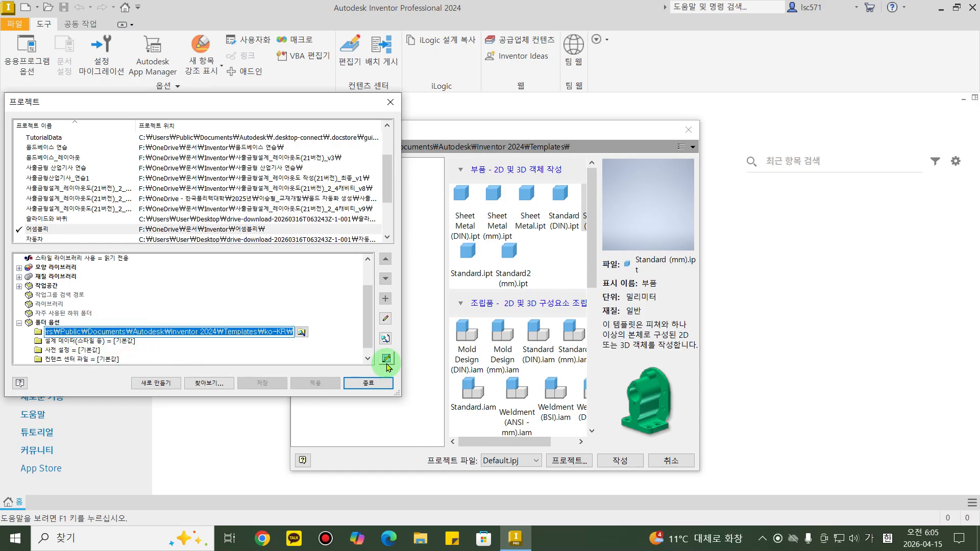
{"action": "left_click", "coordinate": [303, 333]}
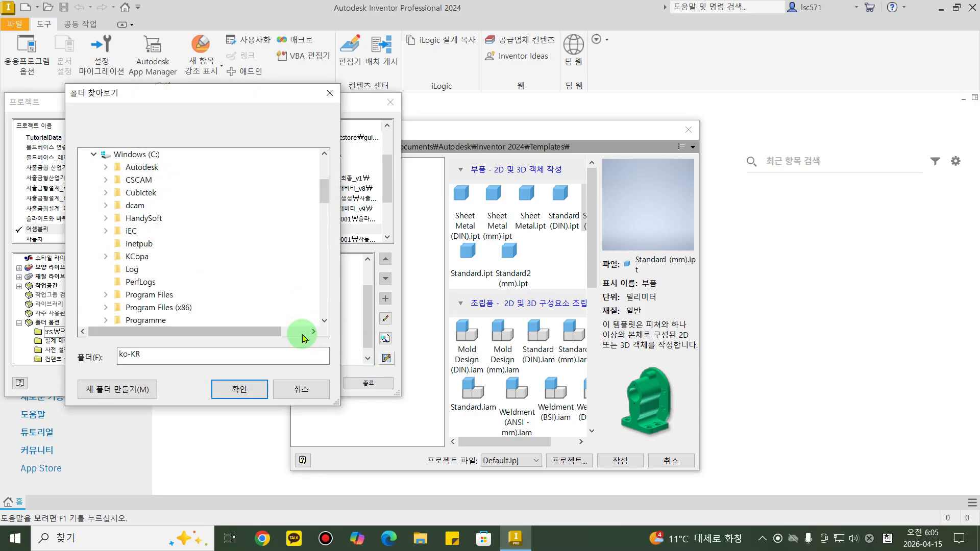
{"action": "left_click_drag", "start_coordinate": [327, 196], "coordinate": [327, 275]}
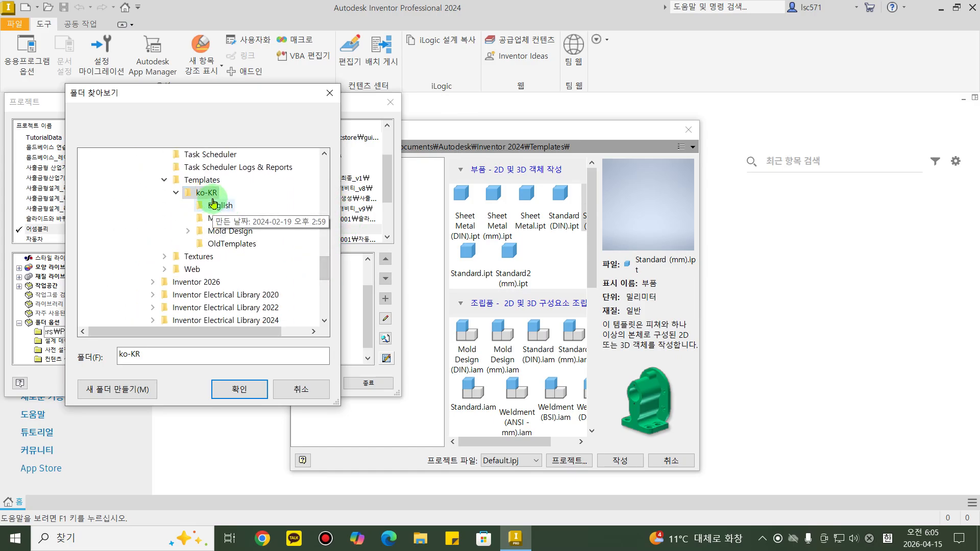
{"action": "left_click", "coordinate": [219, 220]}
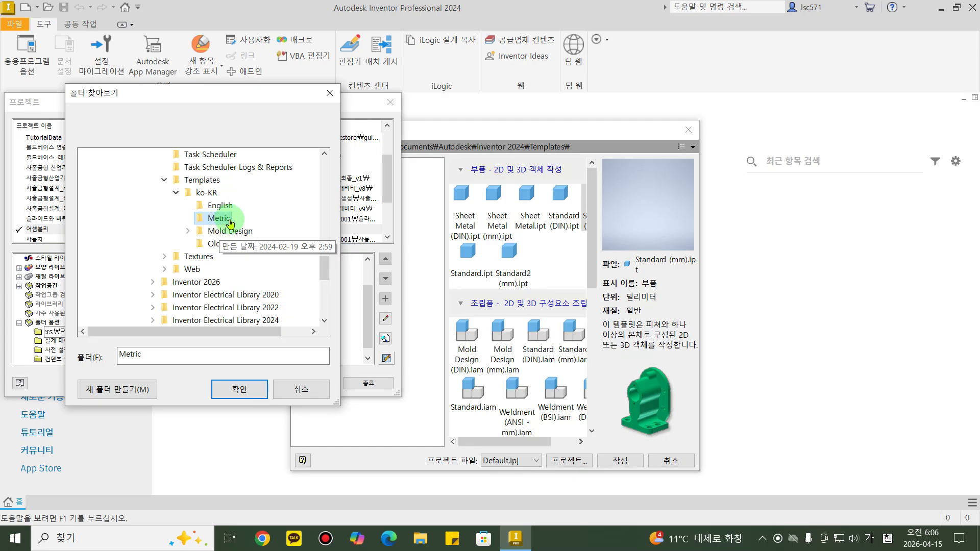
{"action": "left_click", "coordinate": [240, 391]}
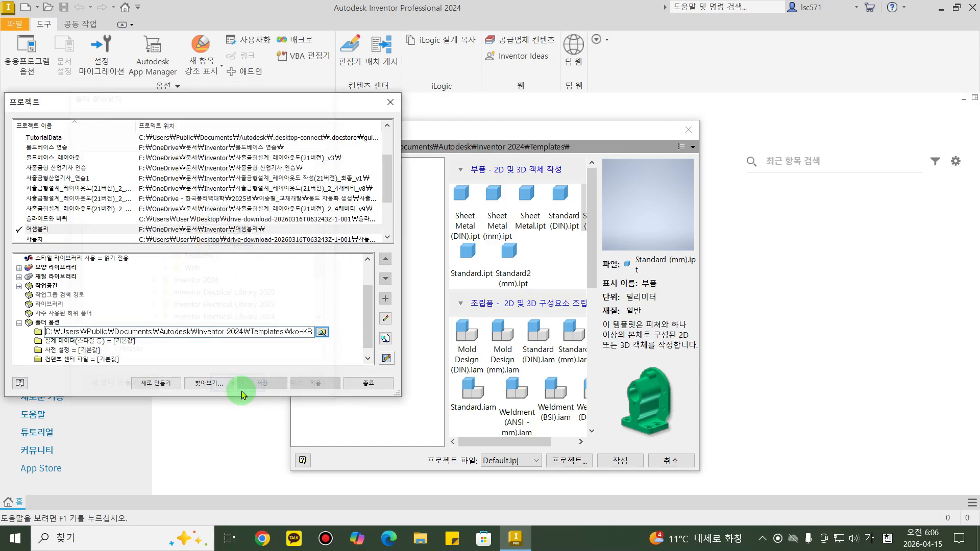
{"action": "left_click", "coordinate": [376, 388]}
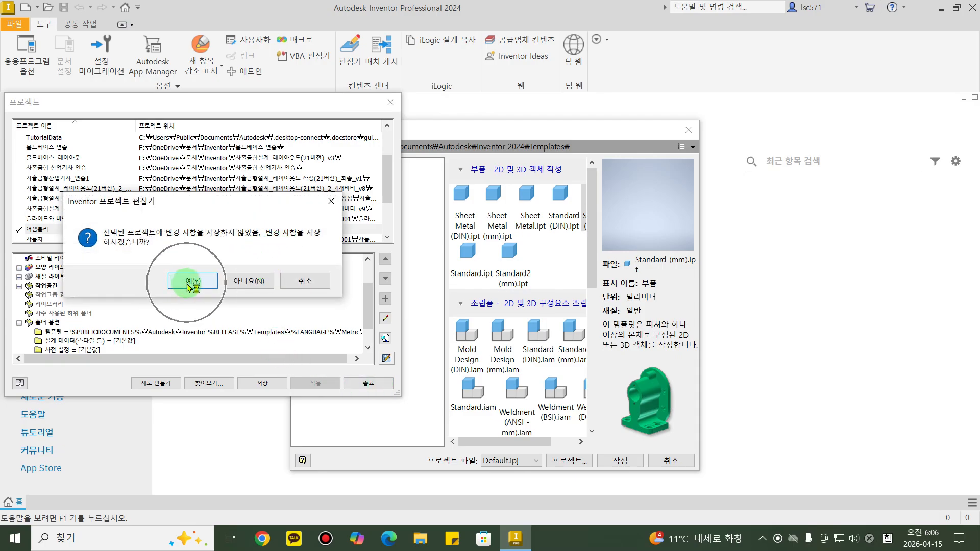
{"action": "left_click", "coordinate": [186, 284]}
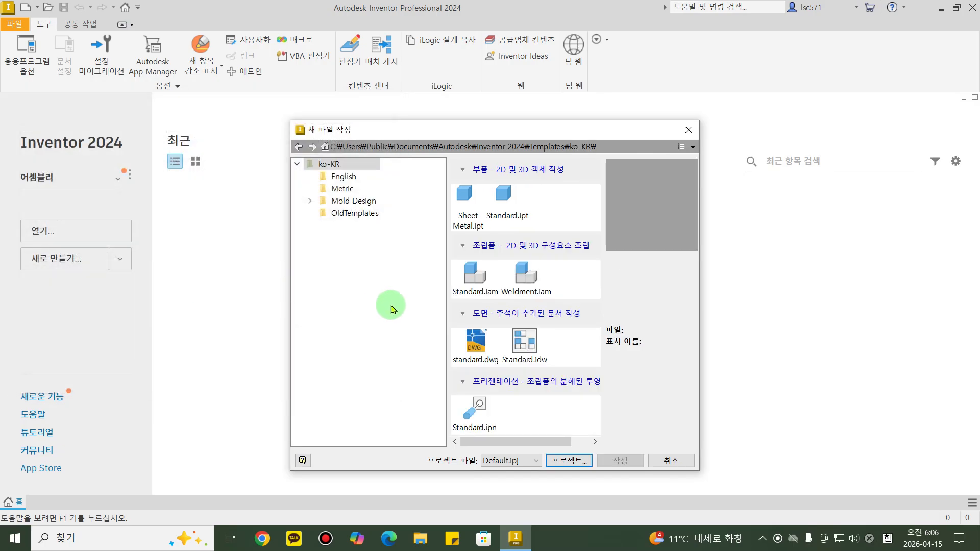
Reopen the new file dialog and create a part from the metric Standard.ipt template.
{"action": "left_click", "coordinate": [690, 132]}
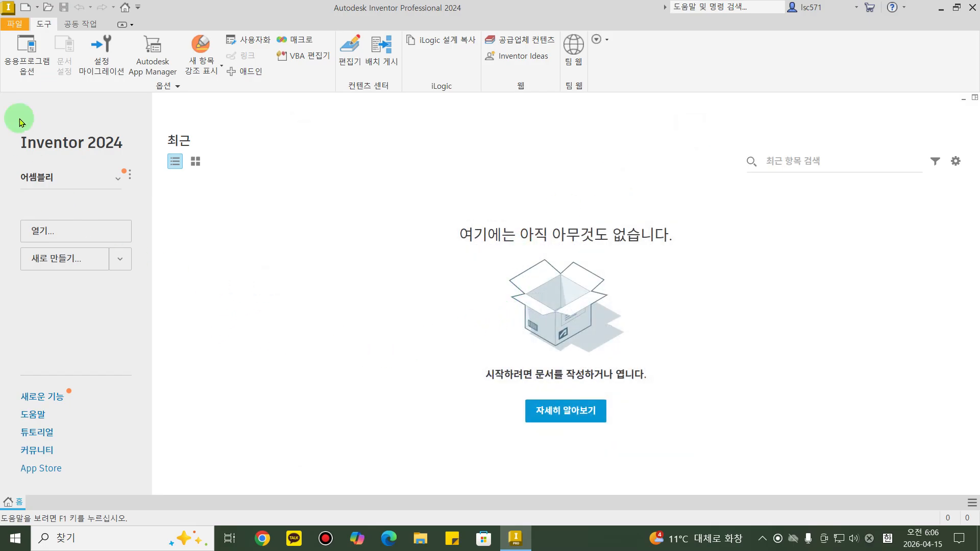
{"action": "left_click", "coordinate": [26, 9]}
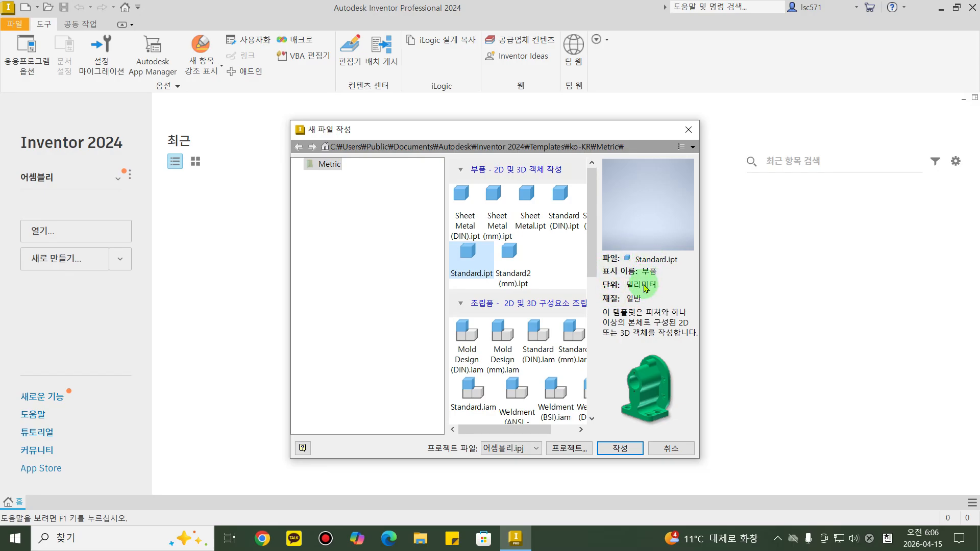
{"action": "left_click", "coordinate": [620, 449]}
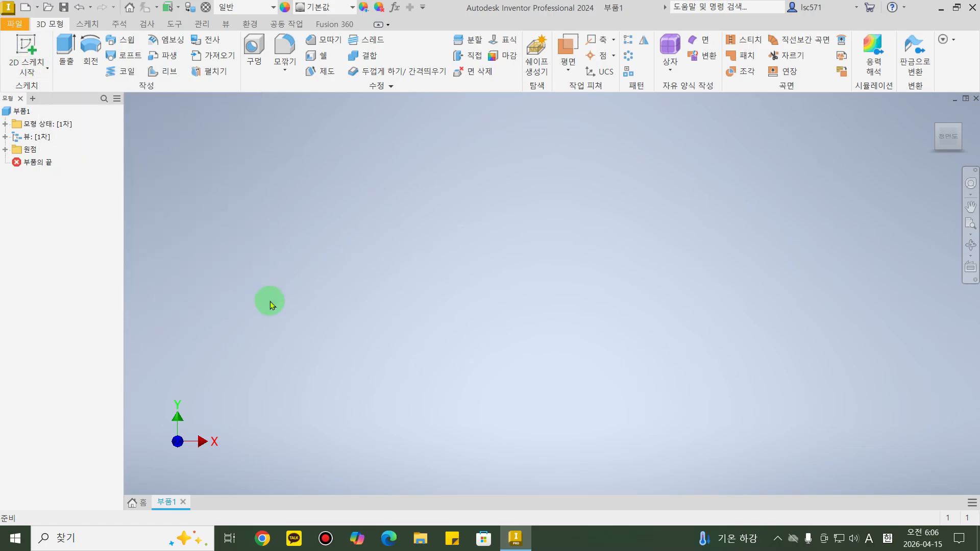
On the XY plane, sketch a two-point center rectangle at the origin, 70 mm wide and 70 mm high.
{"action": "key", "text": "s"}
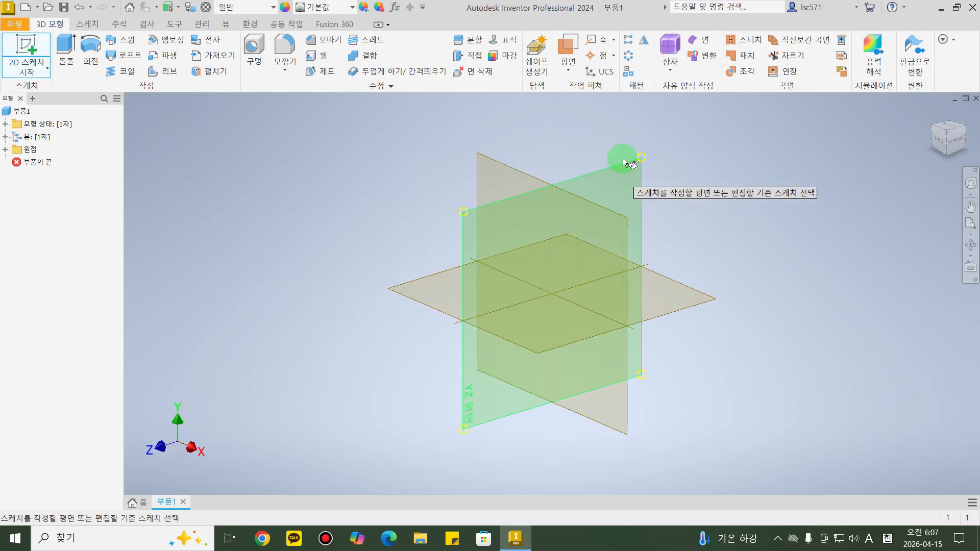
{"action": "left_click", "coordinate": [502, 167]}
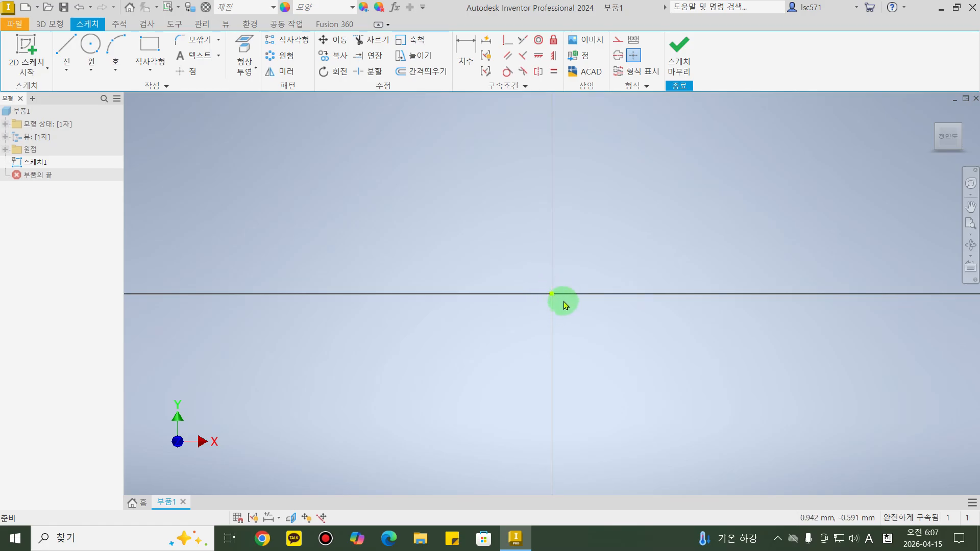
{"action": "left_click", "coordinate": [150, 53]}
{"action": "left_click", "coordinate": [150, 70]}
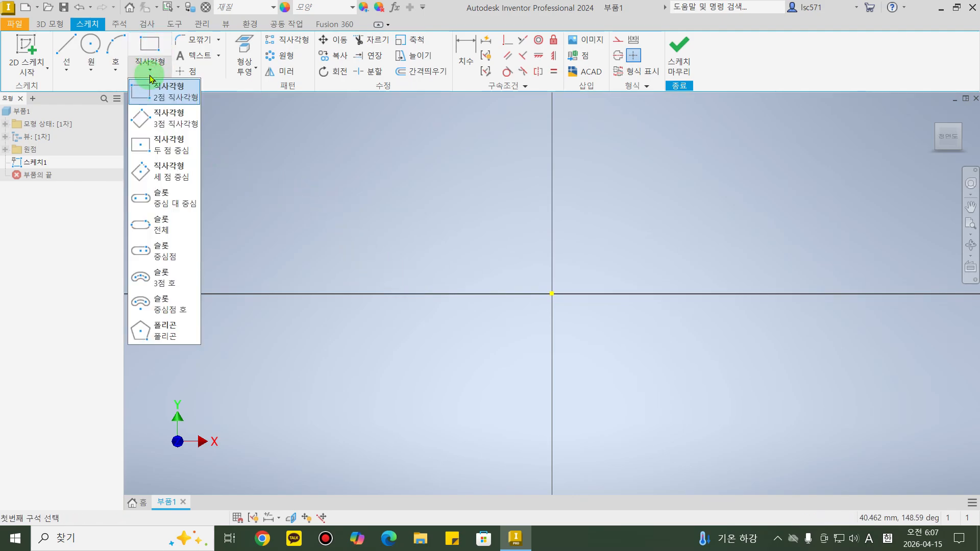
{"action": "left_click", "coordinate": [183, 151]}
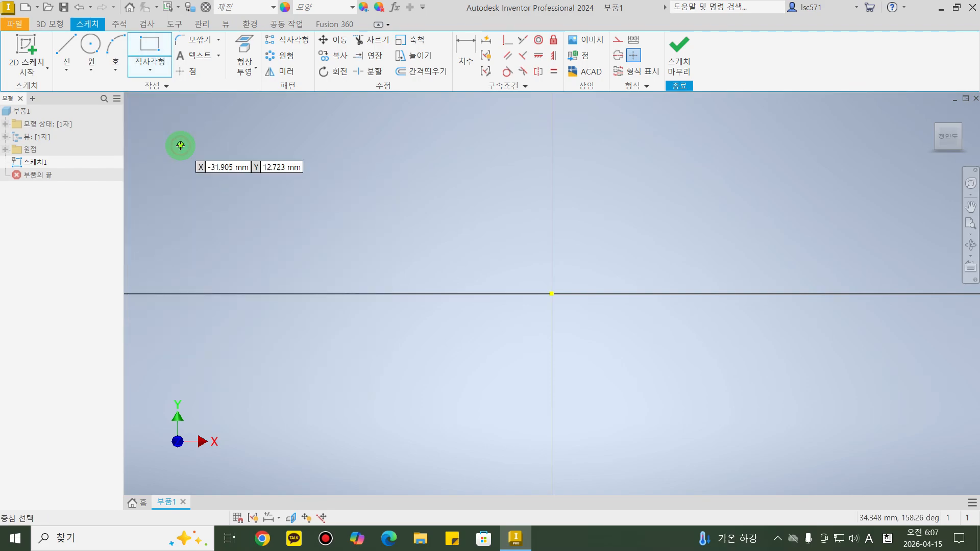
{"action": "left_click", "coordinate": [552, 293]}
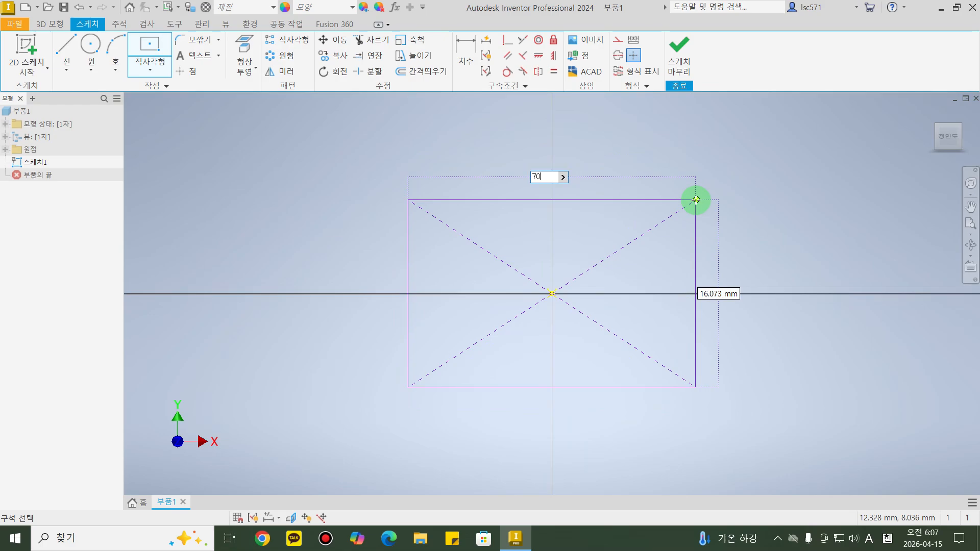
{"action": "key", "text": "Tab"}
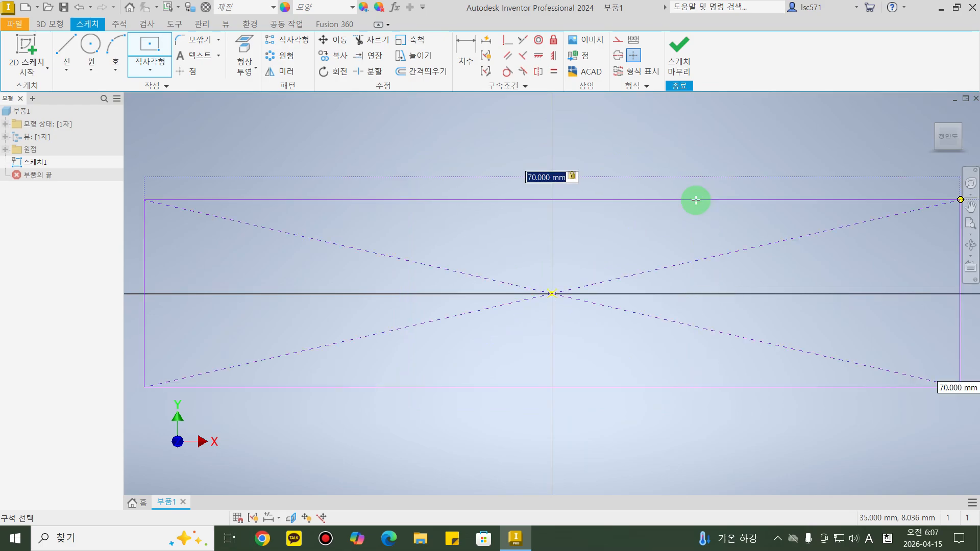
{"action": "key", "text": "Return"}
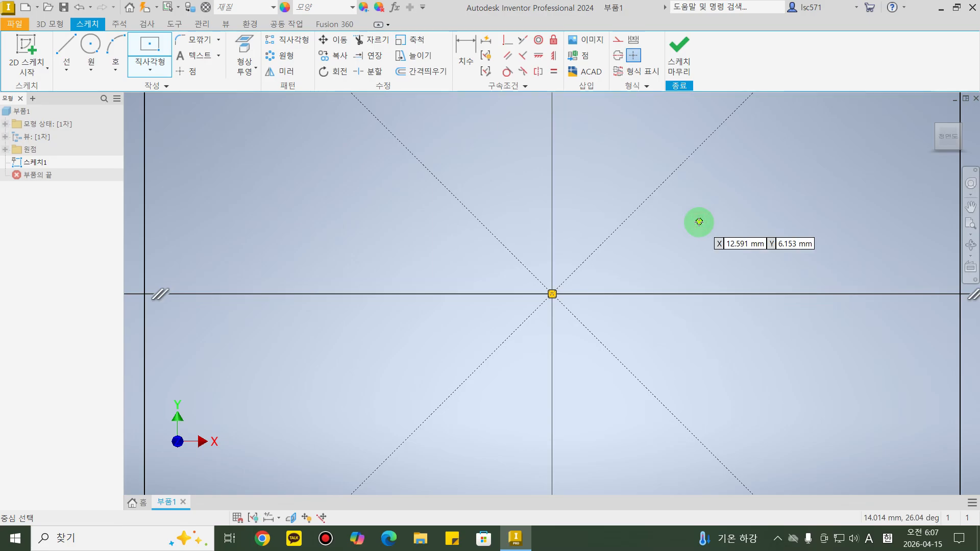
{"action": "scroll", "coordinate": [685, 259], "scroll_direction": "down", "scroll_amount": 4}
{"action": "middle_click_drag", "start_coordinate": [695, 274], "coordinate": [528, 324]}
{"action": "key", "text": "Escape"}
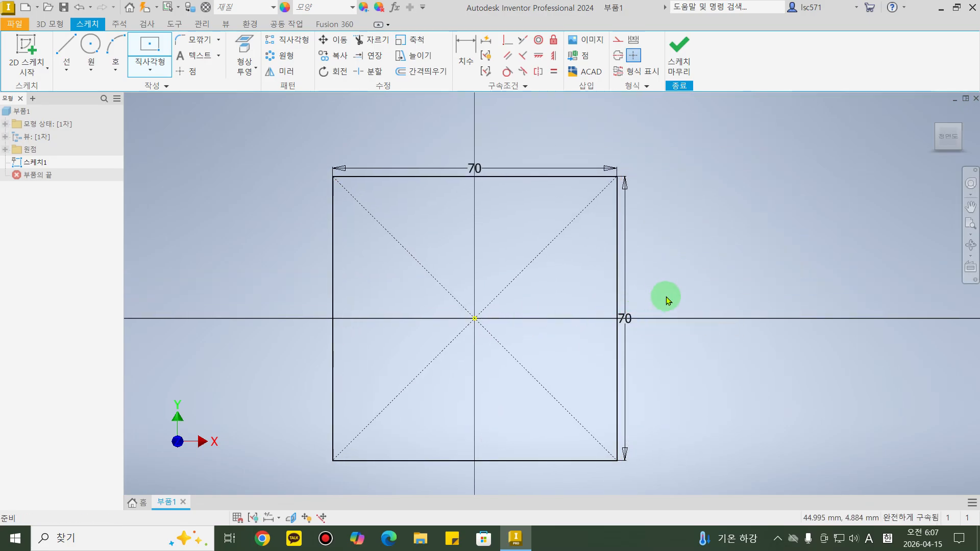
Move the square's height and width dimensions farther away from its edges and finish the sketch.
{"action": "left_click_drag", "start_coordinate": [628, 327], "coordinate": [651, 343]}
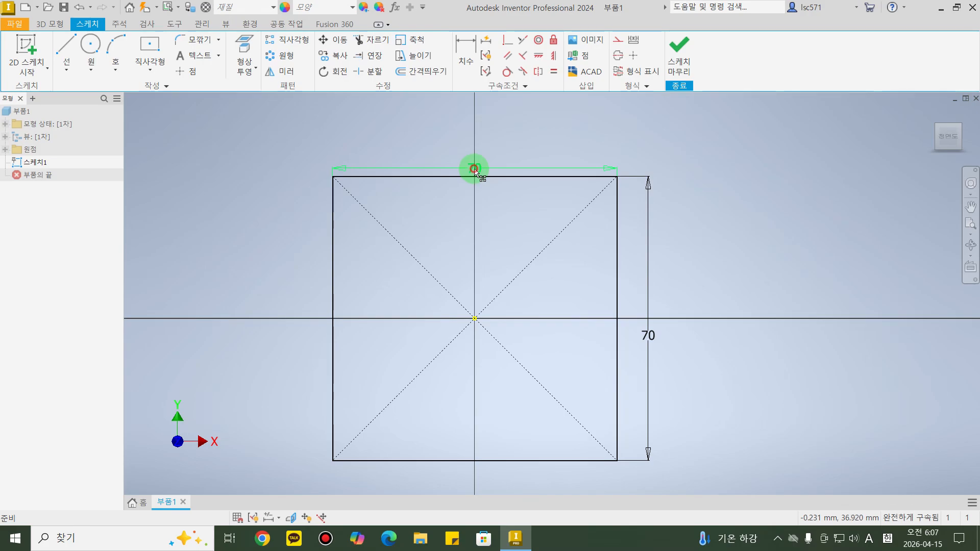
{"action": "left_click_drag", "start_coordinate": [474, 168], "coordinate": [474, 143]}
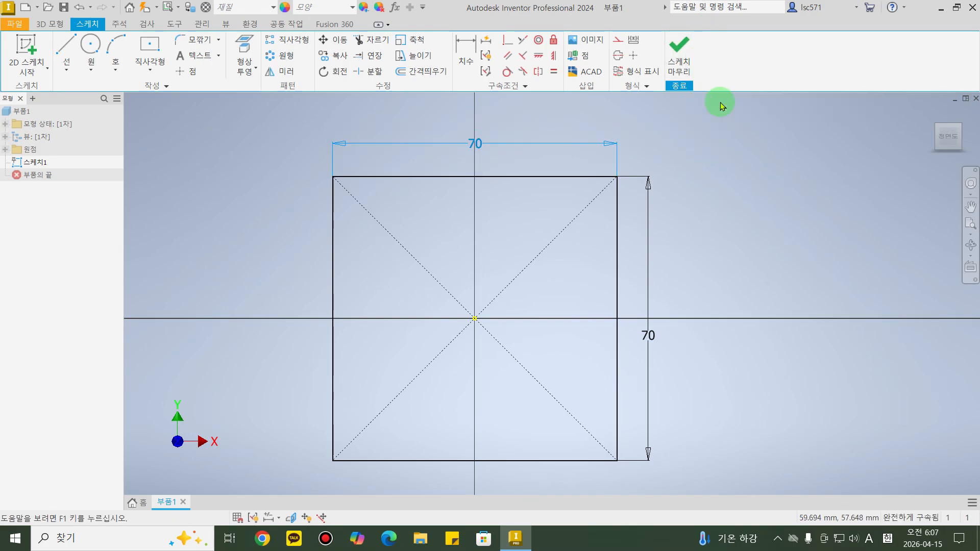
{"action": "left_click", "coordinate": [496, 315]}
{"action": "key", "text": "s"}
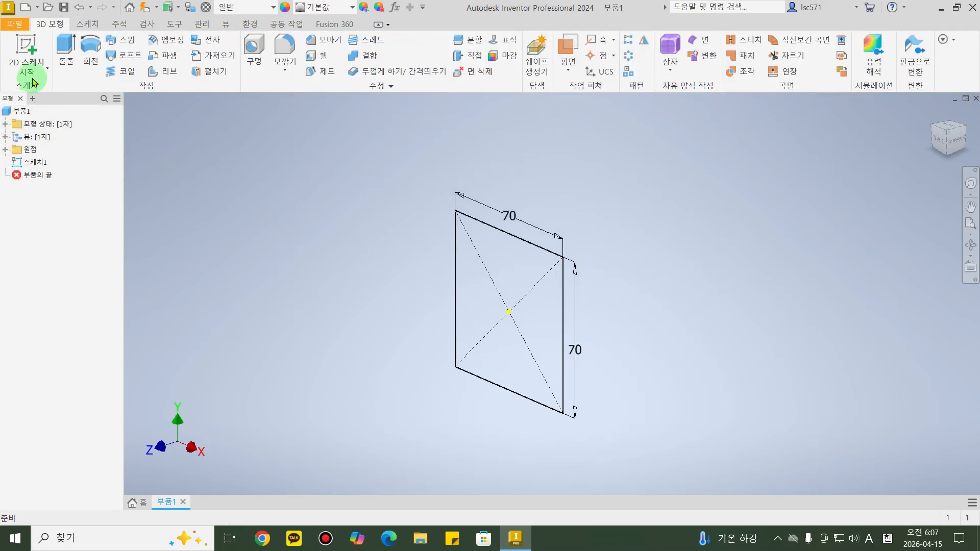
Extrude the 70 mm square 10 mm into a solid plate.
{"action": "left_click", "coordinate": [65, 55]}
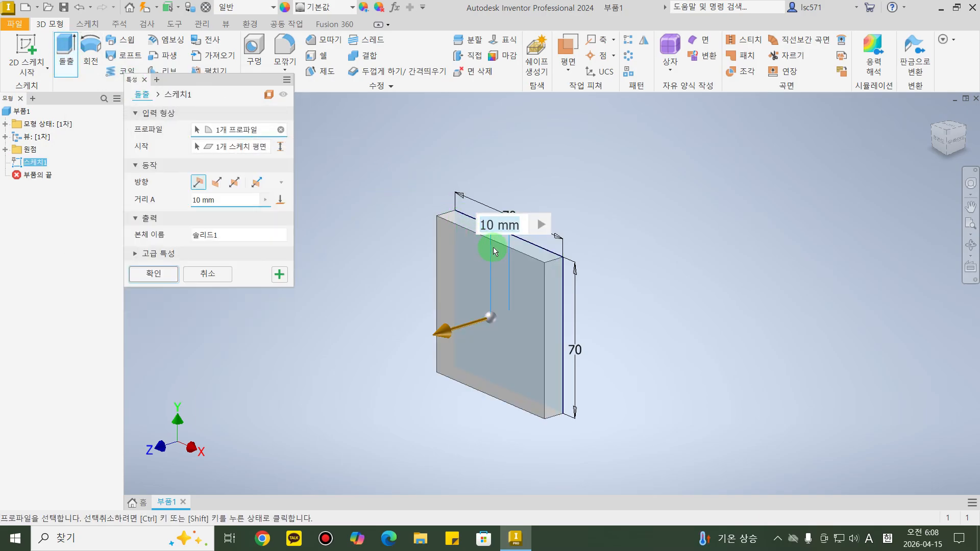
{"action": "left_click", "coordinate": [149, 274]}
{"action": "mouse_move", "coordinate": [610, 351]}
{"action": "middle_mouse_down", "text": "shift"}
{"action": "mouse_move", "coordinate": [544, 376]}
{"action": "mouse_move", "coordinate": [444, 389]}
{"action": "mouse_move", "coordinate": [588, 331]}
{"action": "mouse_move", "coordinate": [579, 298]}
{"action": "mouse_move", "coordinate": [565, 378]}
{"action": "mouse_move", "coordinate": [700, 288]}
{"action": "middle_mouse_up", "text": "shift"}
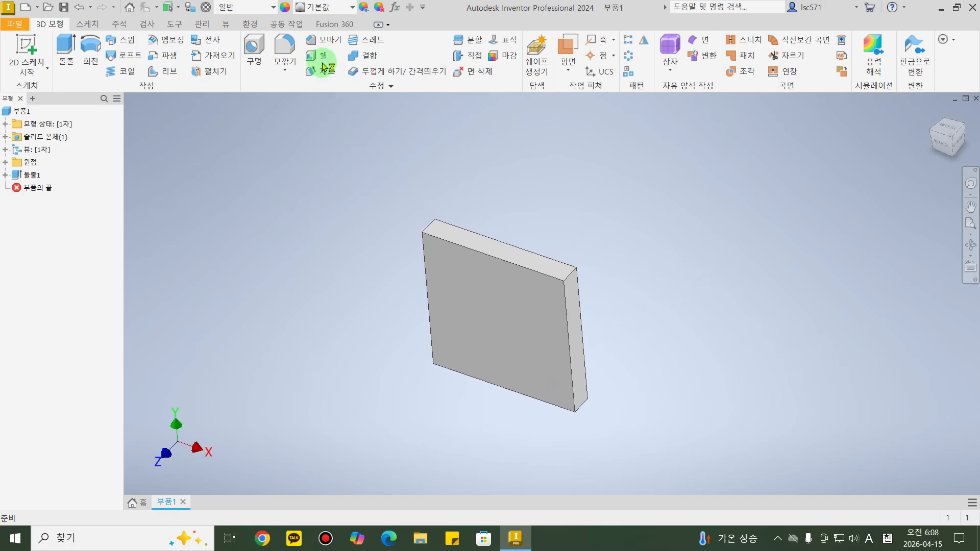
Apply a green smooth (매끄러움) appearance from the Inventor material library to the plate.
{"action": "left_click", "coordinate": [347, 8]}
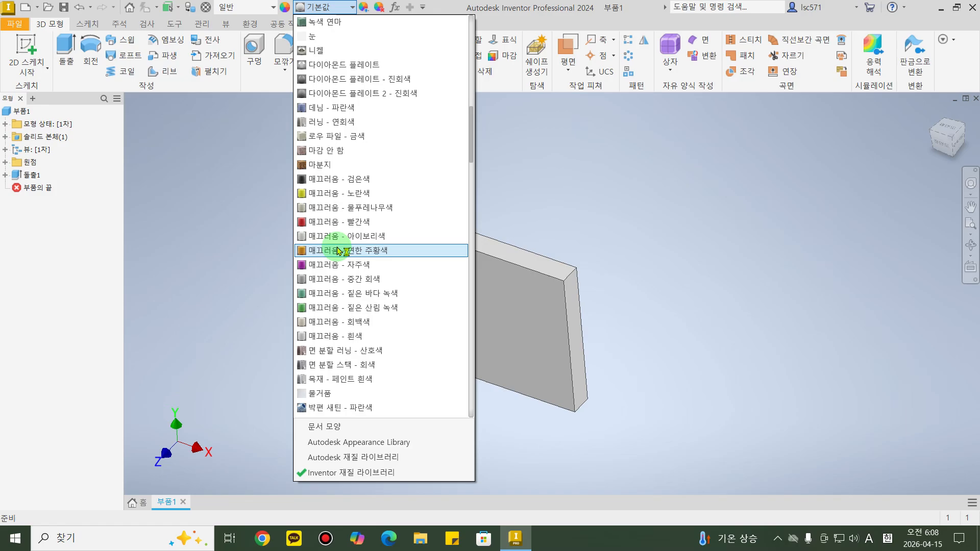
{"action": "left_click", "coordinate": [354, 300]}
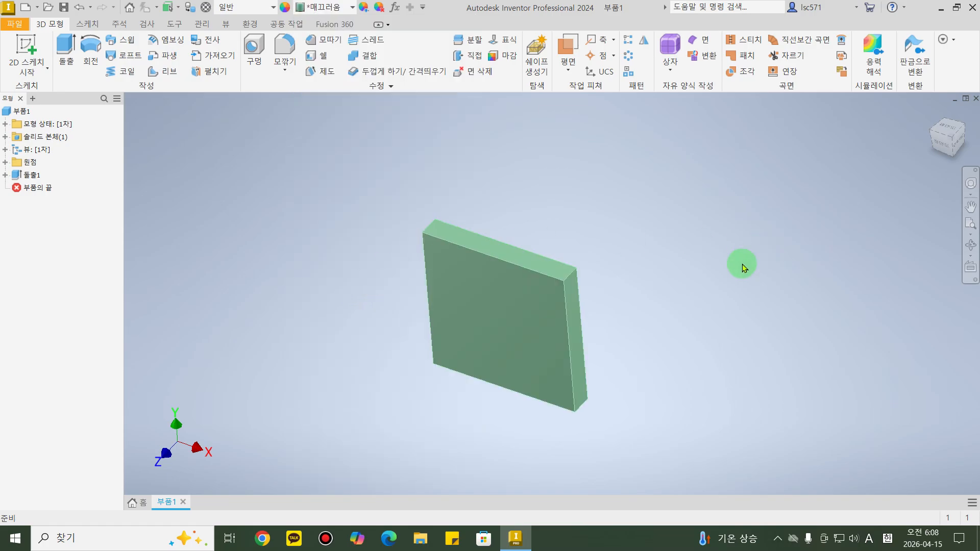
{"action": "mouse_move", "coordinate": [717, 270]}
{"action": "middle_mouse_down", "text": "shift"}
{"action": "mouse_move", "coordinate": [689, 247]}
{"action": "mouse_move", "coordinate": [687, 305]}
{"action": "mouse_move", "coordinate": [680, 264]}
{"action": "mouse_move", "coordinate": [673, 285]}
{"action": "middle_mouse_up", "text": "shift"}
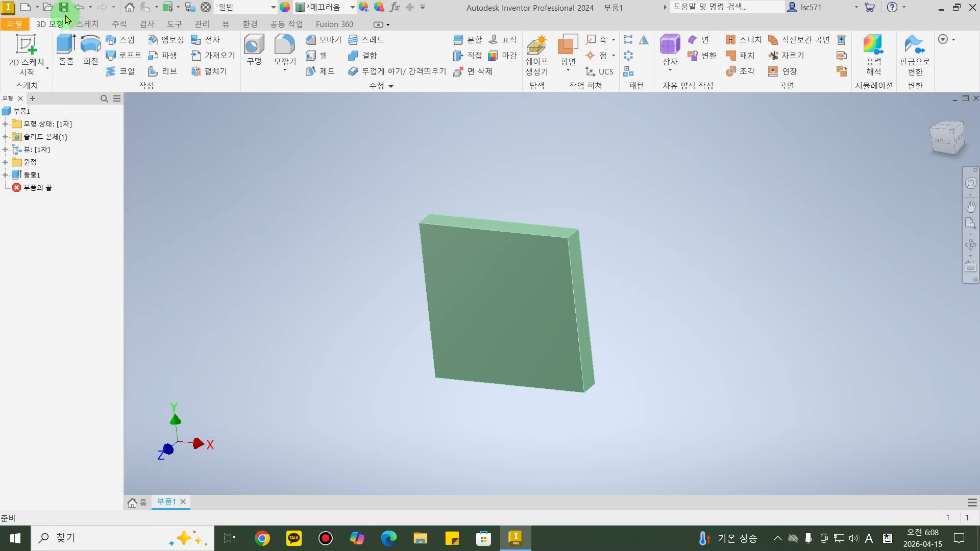
Save the plate as 1번 부품.ipt in the 어셈블리 project folder.
{"action": "left_click", "coordinate": [64, 8]}
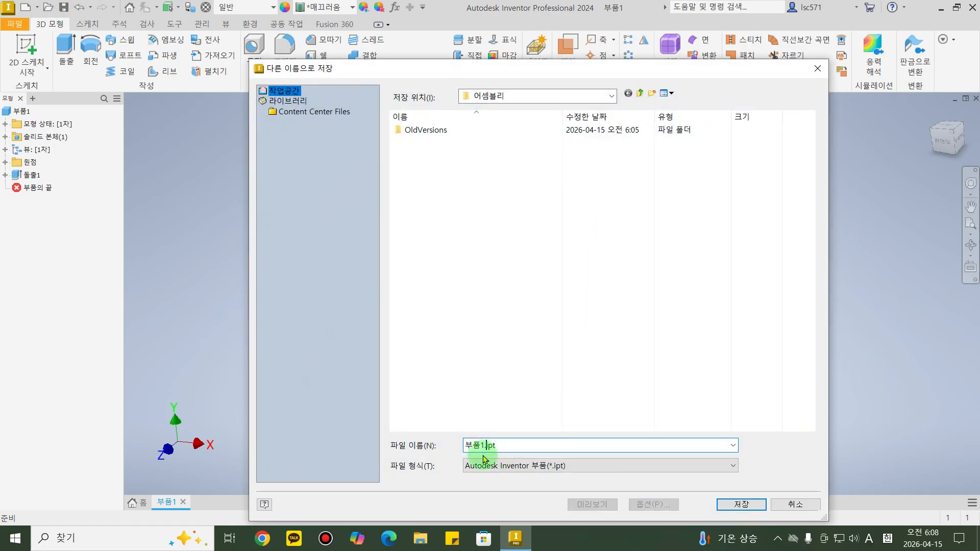
{"action": "left_click_drag", "start_coordinate": [485, 444], "coordinate": [449, 449]}
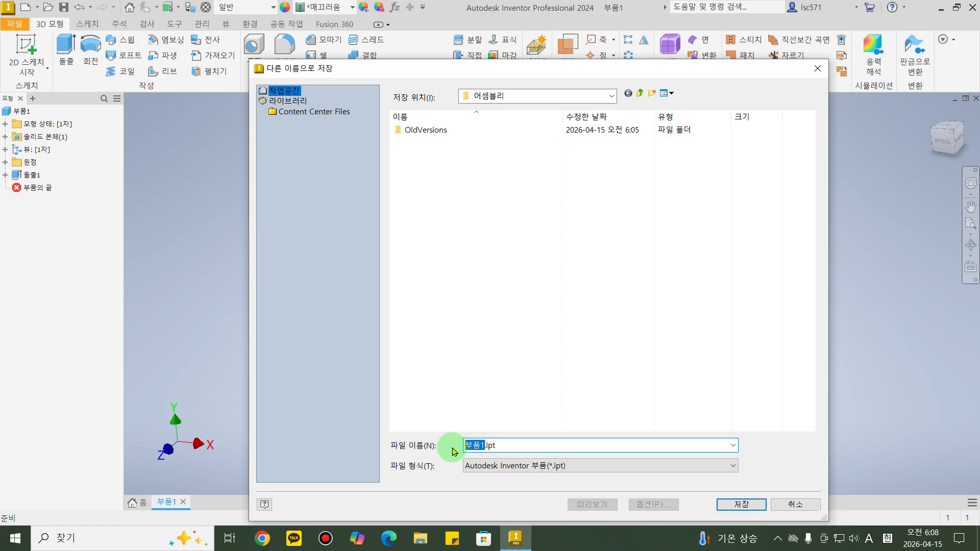
{"action": "type", "text": "1"}
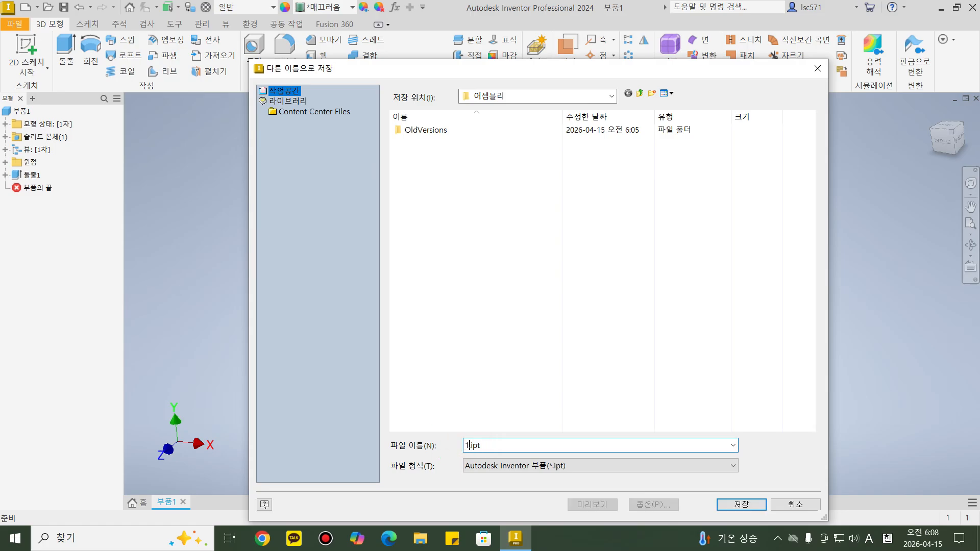
{"action": "type", "text": "번 부품"}
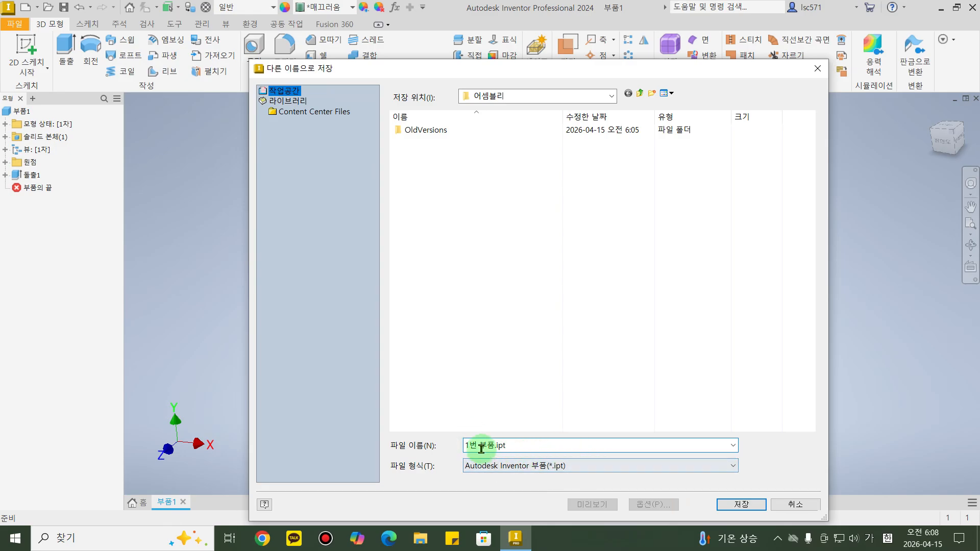
{"action": "left_click", "coordinate": [742, 505]}
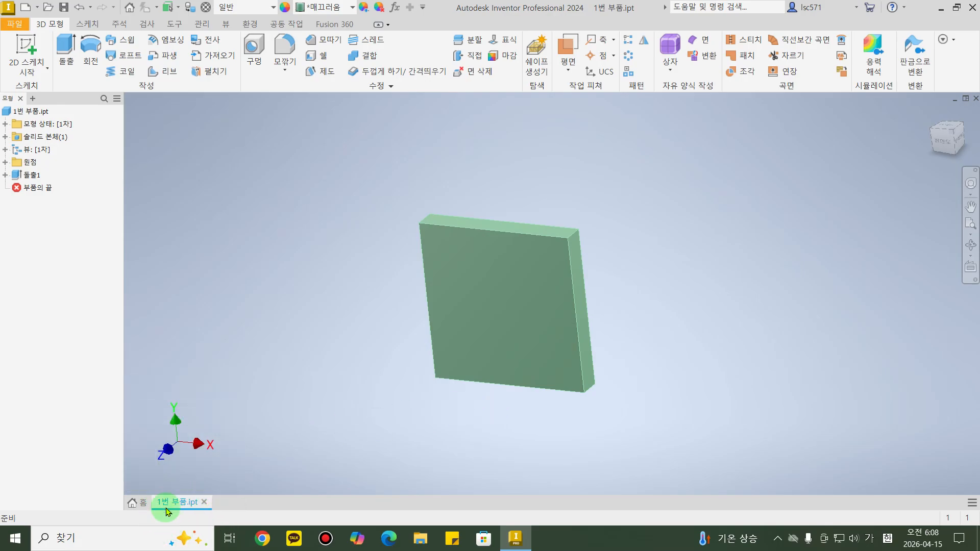
{"action": "middle_click_drag", "start_coordinate": [328, 359], "coordinate": [327, 364]}
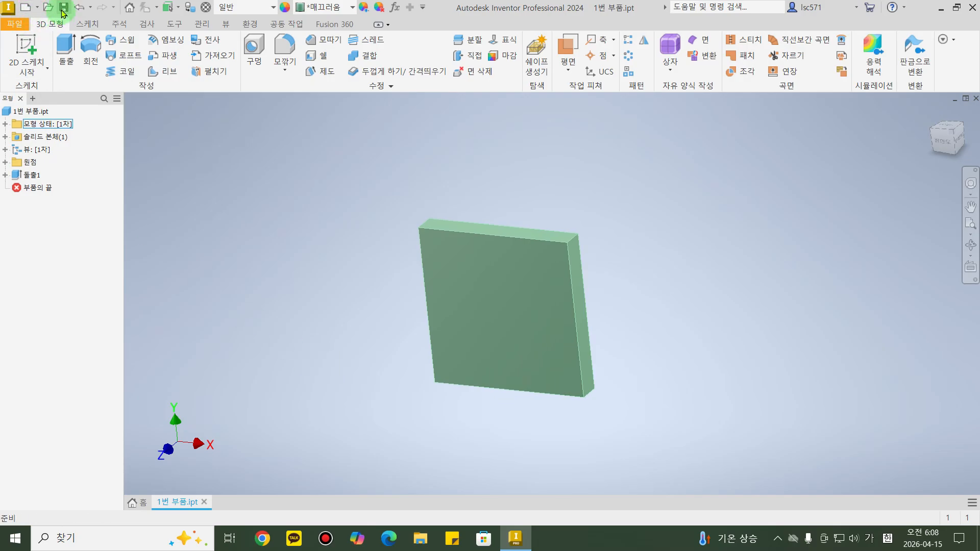
Create a second part file from the metric Standard.ipt template.
{"action": "left_click", "coordinate": [26, 9]}
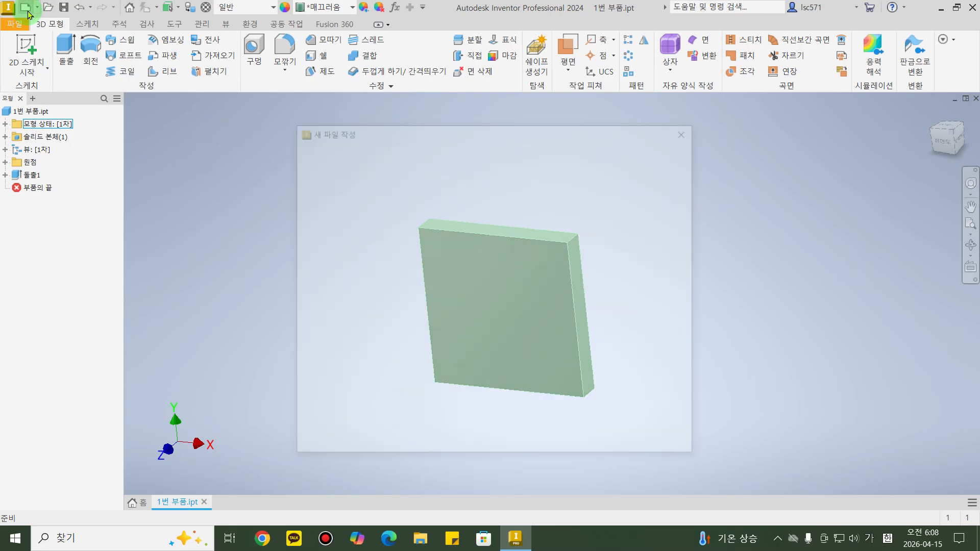
{"action": "left_click", "coordinate": [469, 256]}
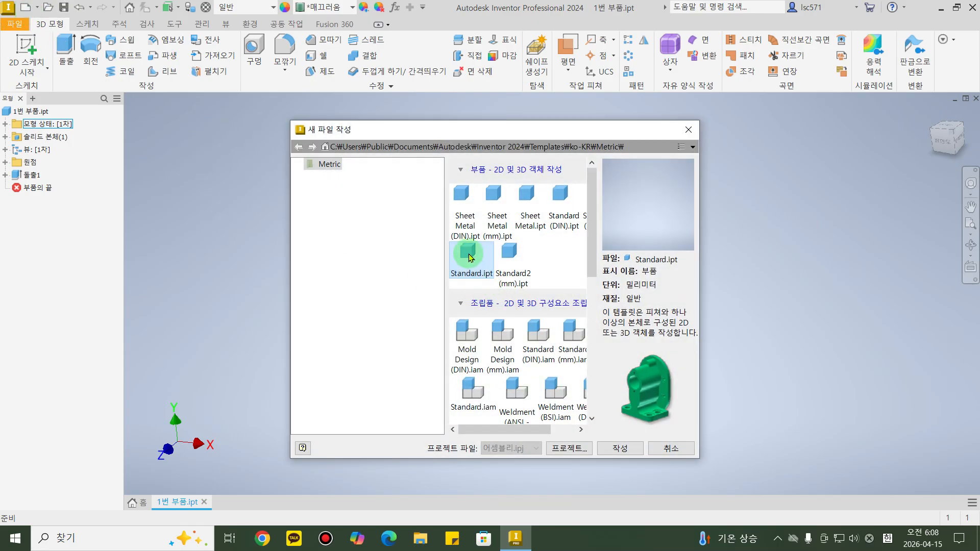
{"action": "left_click", "coordinate": [618, 449]}
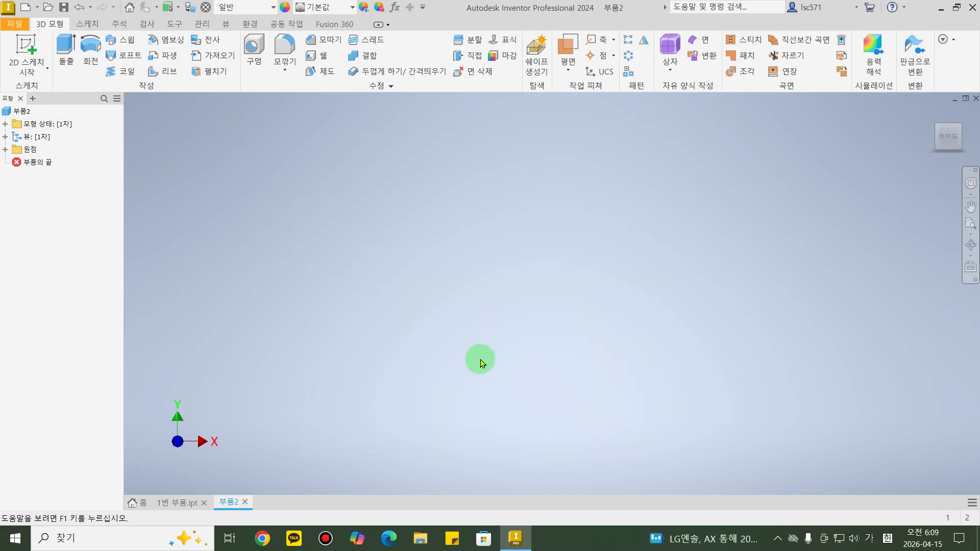
On the XY plane, sketch a 10 mm diameter circle centred on the origin and finish the sketch.
{"action": "left_click", "coordinate": [29, 51]}
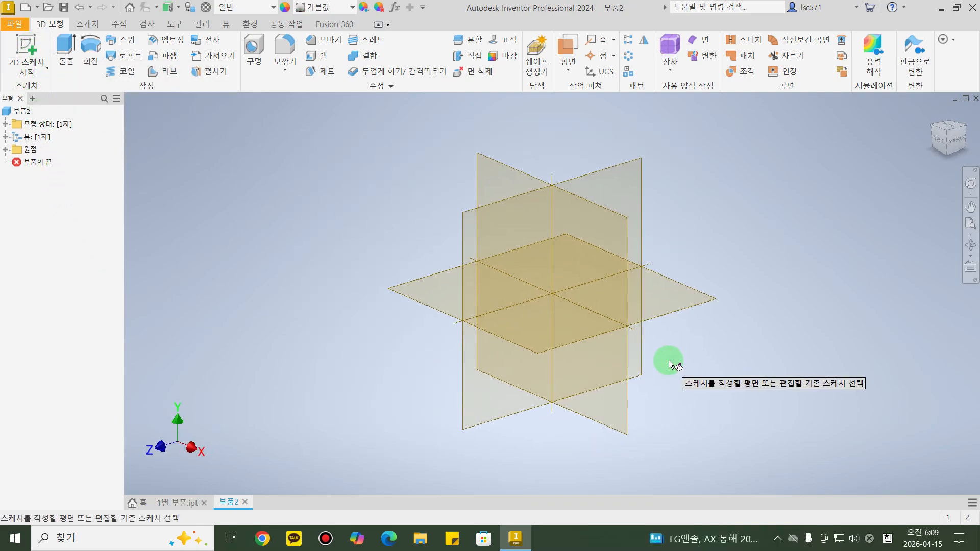
{"action": "left_click", "coordinate": [491, 163]}
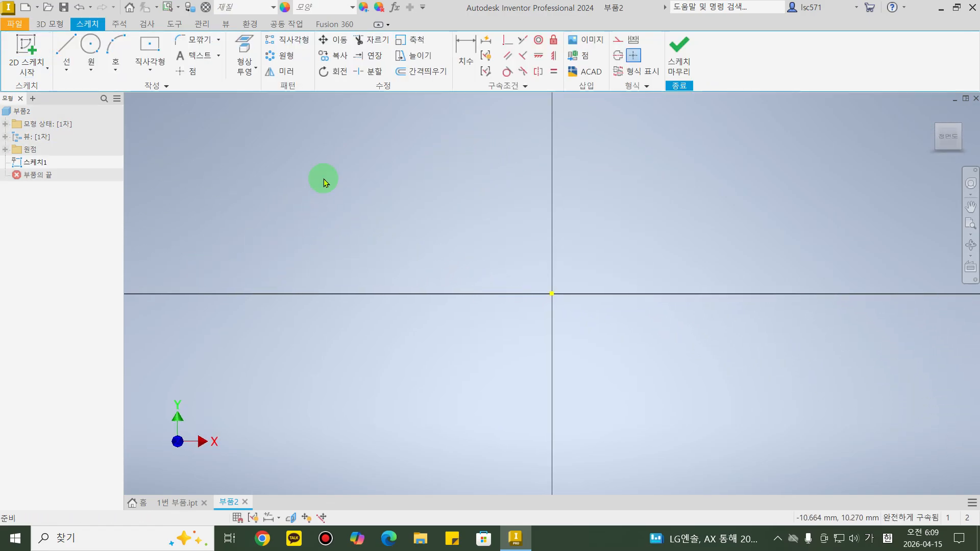
{"action": "left_click", "coordinate": [90, 47]}
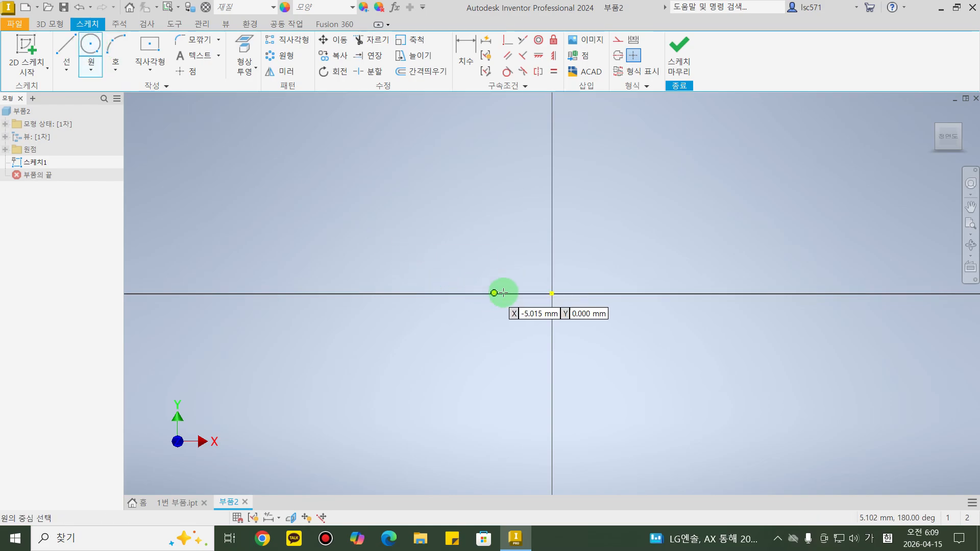
{"action": "left_click", "coordinate": [551, 293]}
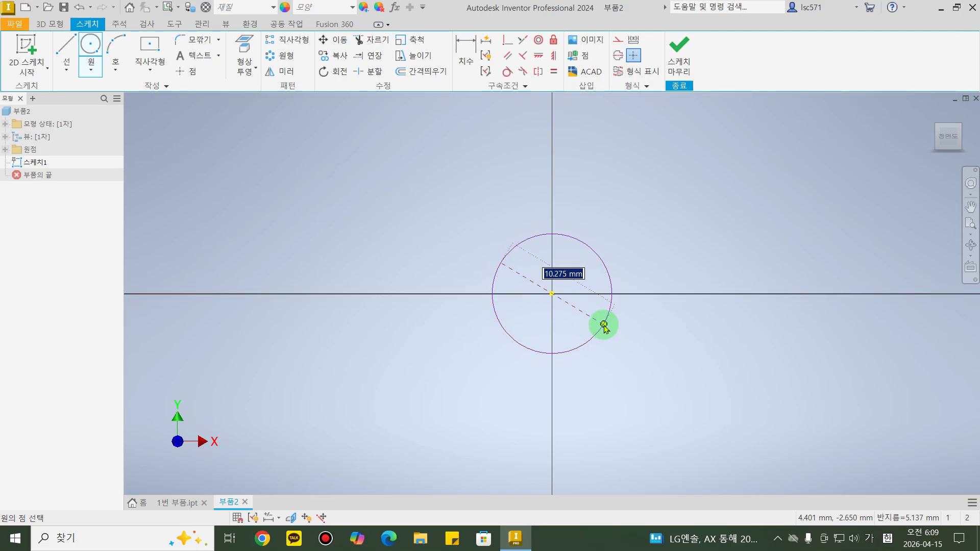
{"action": "type", "text": "10"}
{"action": "key", "text": "Return"}
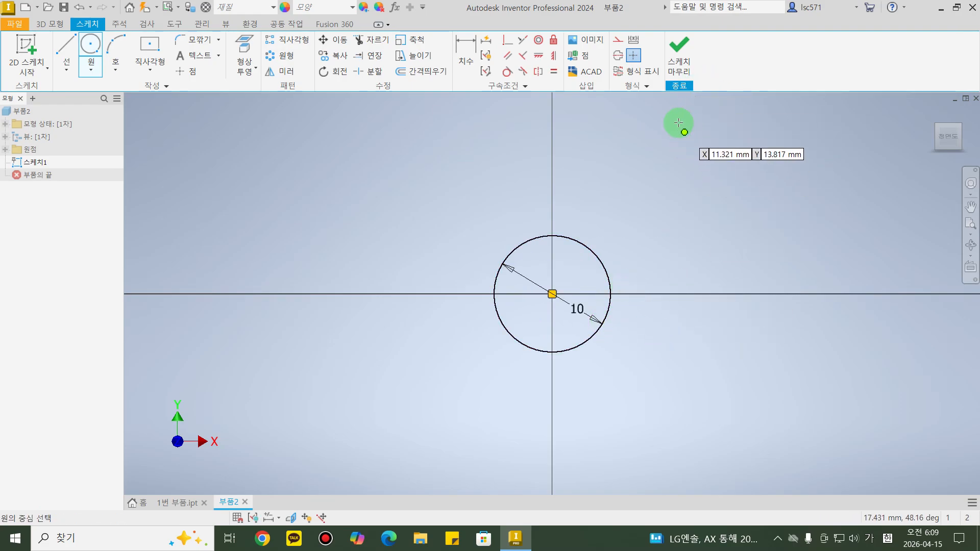
{"action": "left_click", "coordinate": [681, 58]}
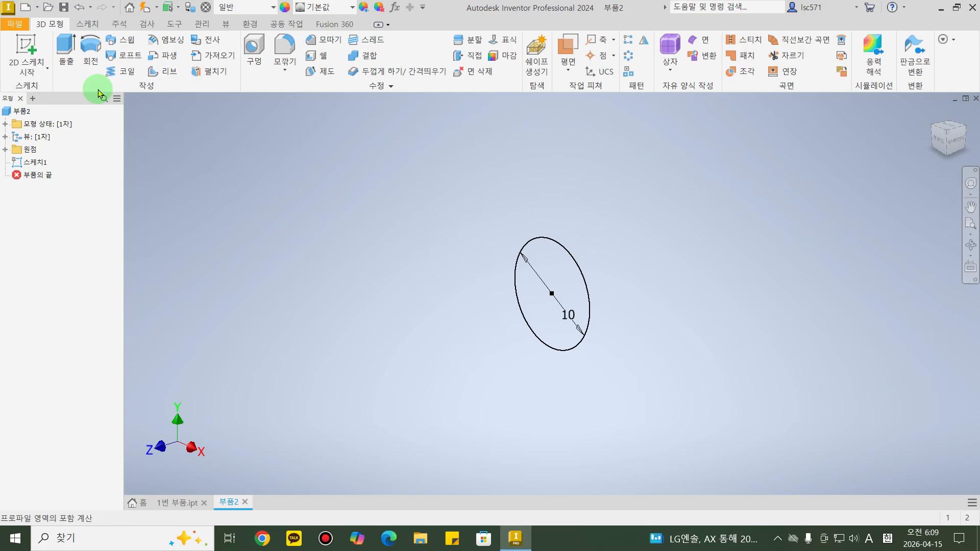
Extrude the 10 mm circle 15 mm into a cylinder.
{"action": "key", "text": "e"}
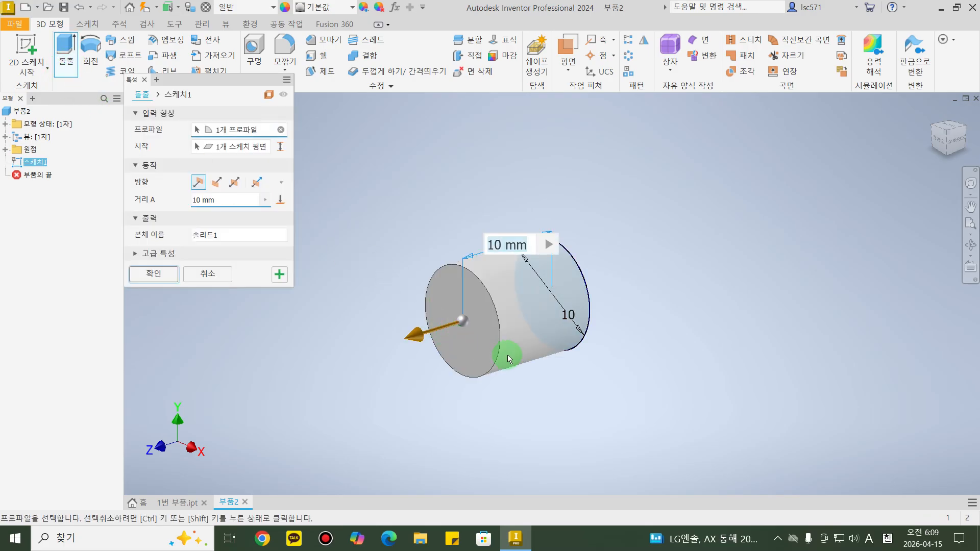
{"action": "left_click_drag", "start_coordinate": [224, 200], "coordinate": [168, 199]}
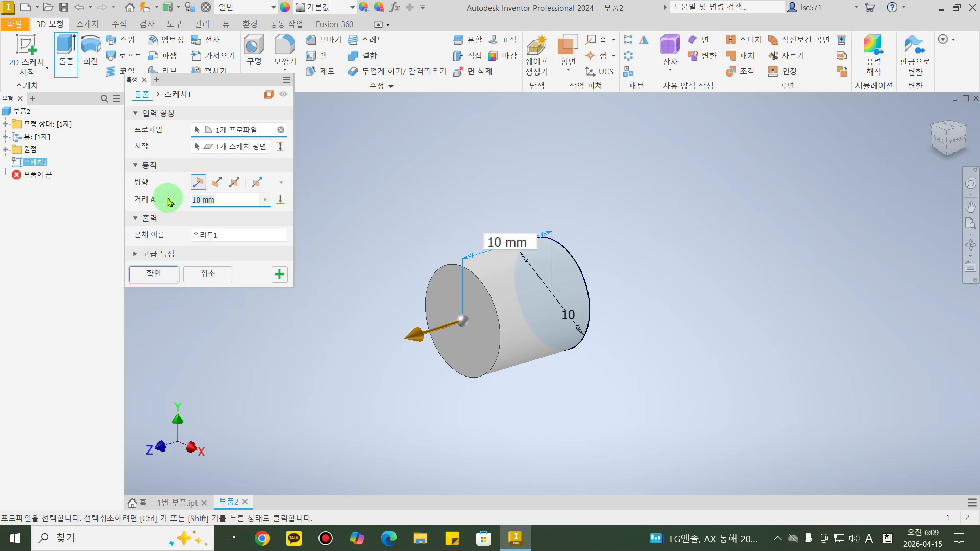
{"action": "left_click", "coordinate": [161, 274]}
{"action": "mouse_move", "coordinate": [807, 424]}
{"action": "middle_mouse_down", "text": "shift"}
{"action": "mouse_move", "coordinate": [684, 385]}
{"action": "mouse_move", "coordinate": [639, 389]}
{"action": "mouse_move", "coordinate": [703, 390]}
{"action": "mouse_move", "coordinate": [758, 408]}
{"action": "middle_mouse_up", "text": "shift"}
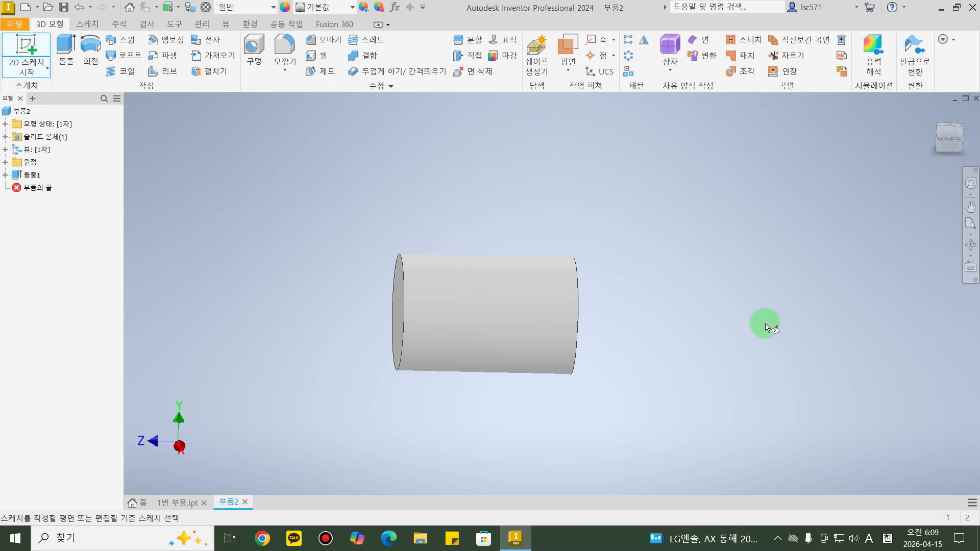
On the cylinder's back end face, sketch a concentric 20 mm diameter circle and finish the sketch.
{"action": "middle_click_drag", "start_coordinate": [754, 362], "coordinate": [653, 333], "text": "shift"}
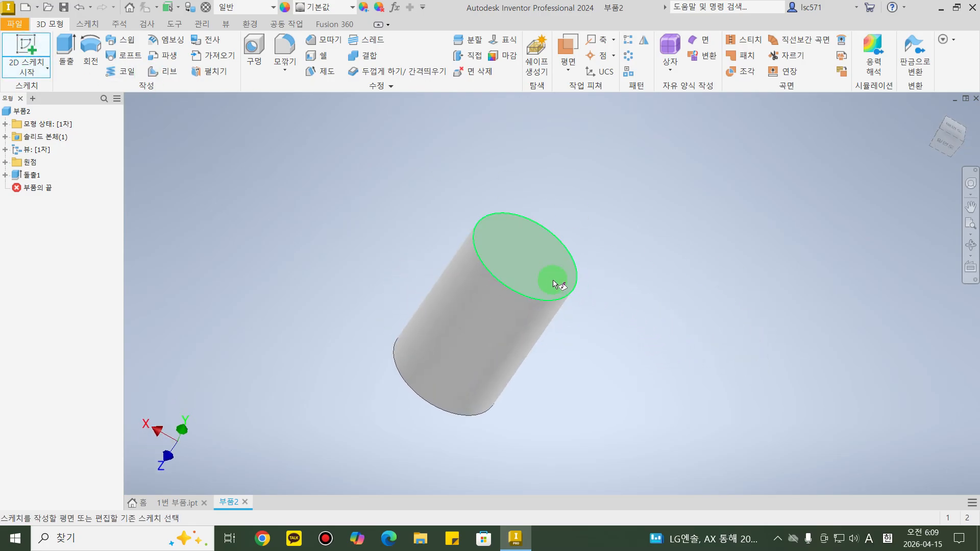
{"action": "left_click", "coordinate": [526, 263]}
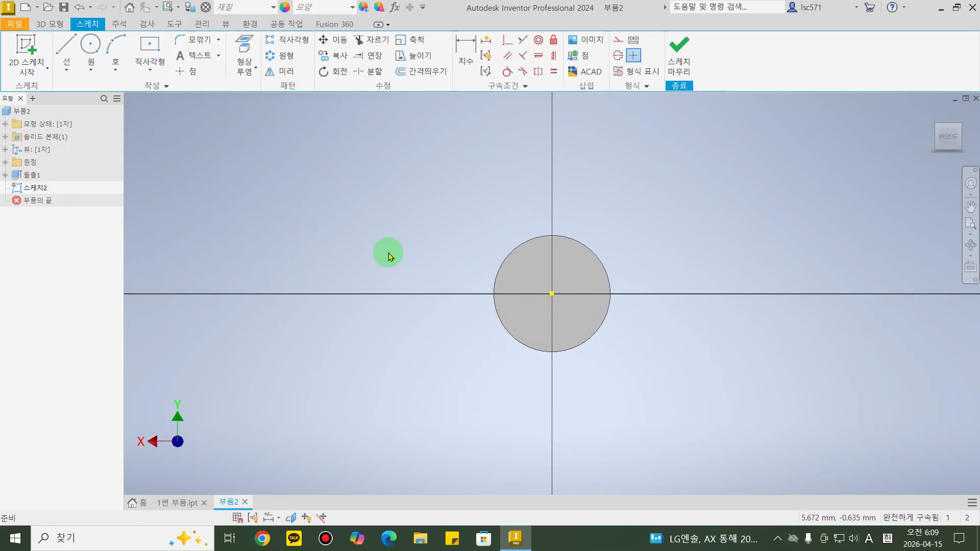
{"action": "left_click", "coordinate": [91, 44]}
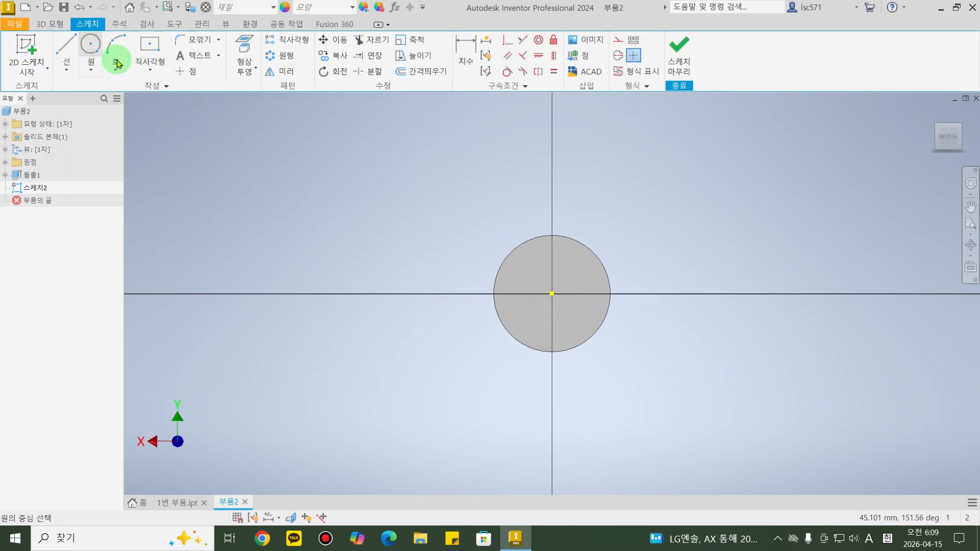
{"action": "left_click", "coordinate": [551, 293]}
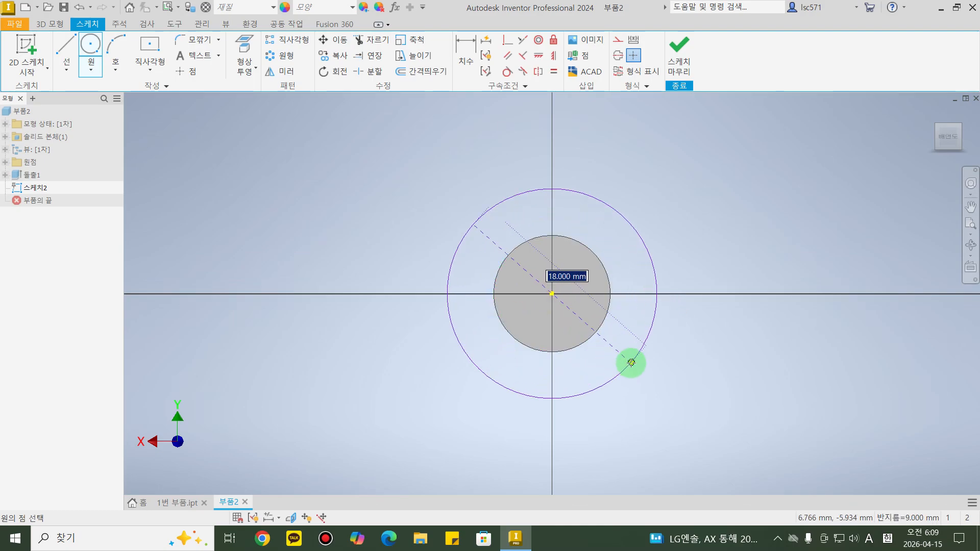
{"action": "key", "text": "Return"}
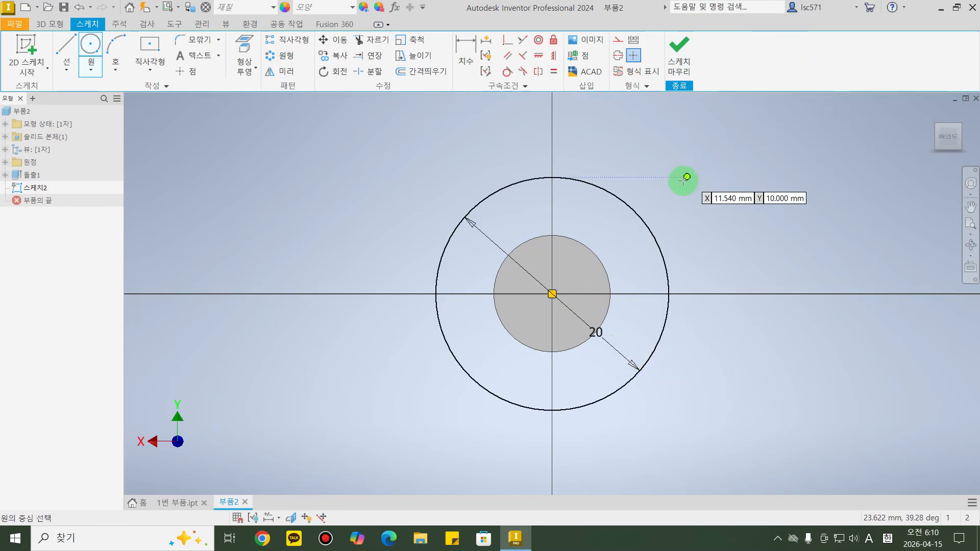
{"action": "left_click", "coordinate": [671, 47]}
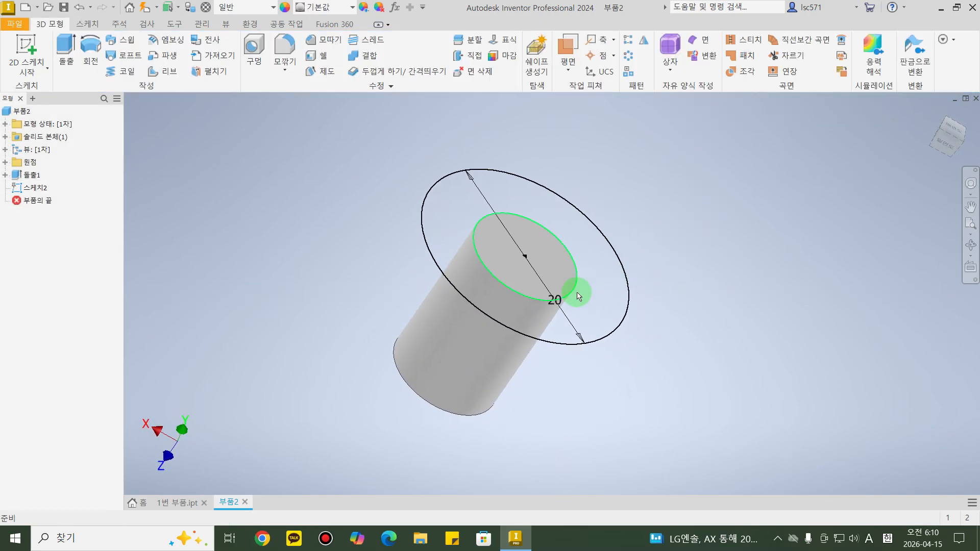
Extrude the 20 mm circle outward from the cylinder's end face as a head joined to the body.
{"action": "key", "text": "e"}
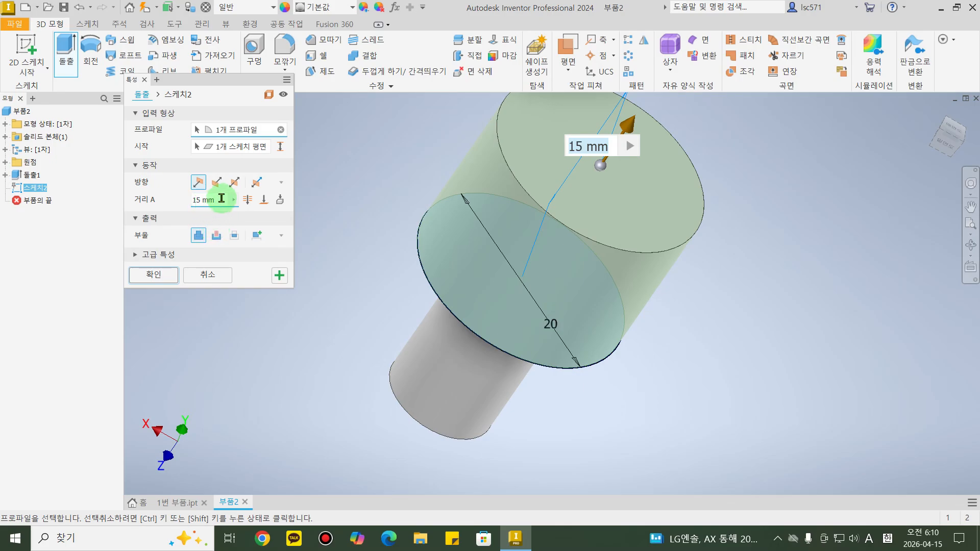
{"action": "left_click", "coordinate": [153, 193]}
{"action": "key", "text": "Return"}
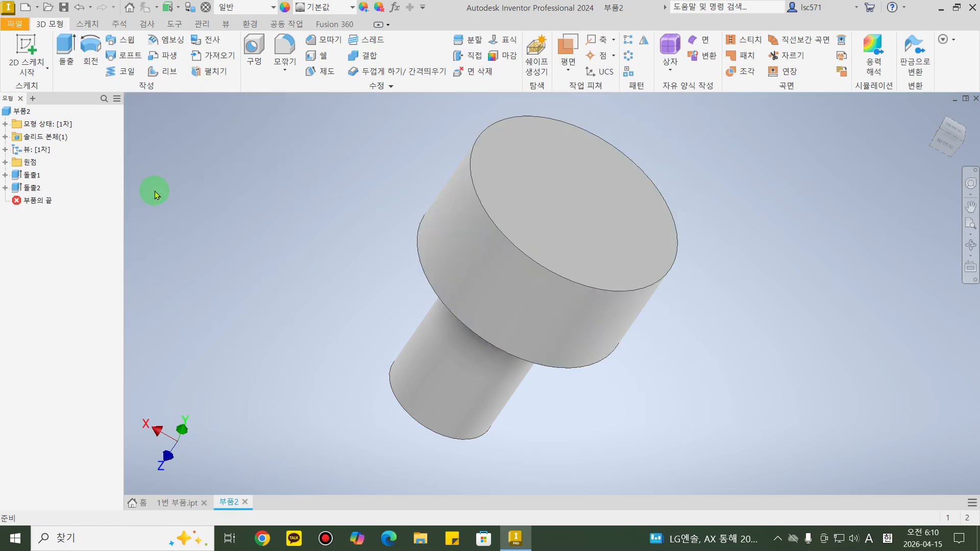
{"action": "mouse_move", "coordinate": [773, 329]}
{"action": "middle_mouse_down", "text": "shift"}
{"action": "mouse_move", "coordinate": [792, 253]}
{"action": "mouse_move", "coordinate": [766, 286]}
{"action": "mouse_move", "coordinate": [709, 308]}
{"action": "middle_mouse_up", "text": "shift"}
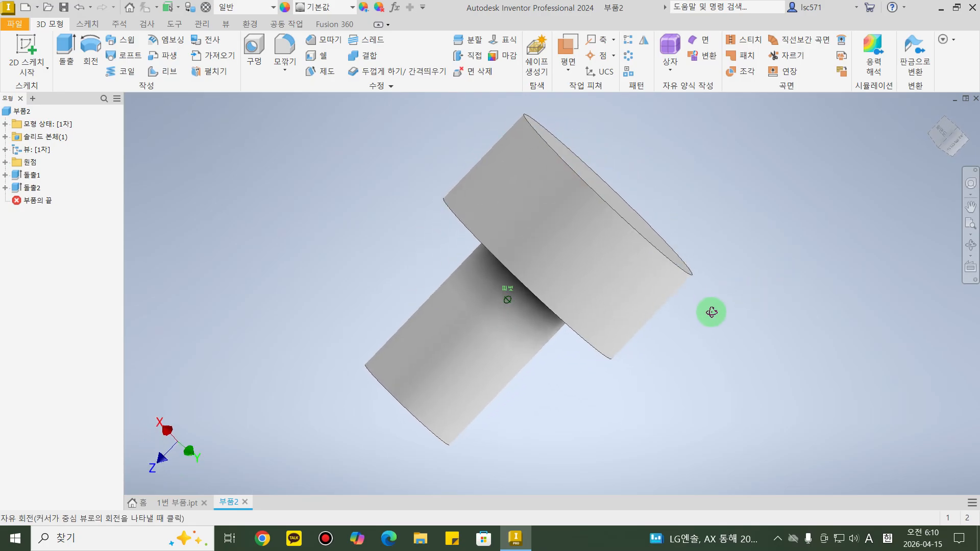
Apply the 매끄러움 - 빨간색 appearance to the stepped pin.
{"action": "left_click", "coordinate": [331, 9]}
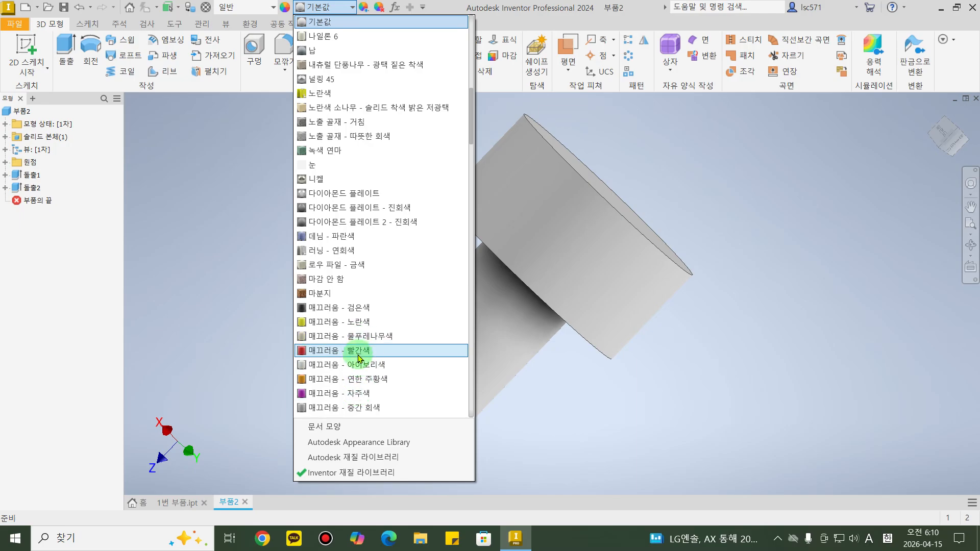
{"action": "left_click", "coordinate": [358, 351]}
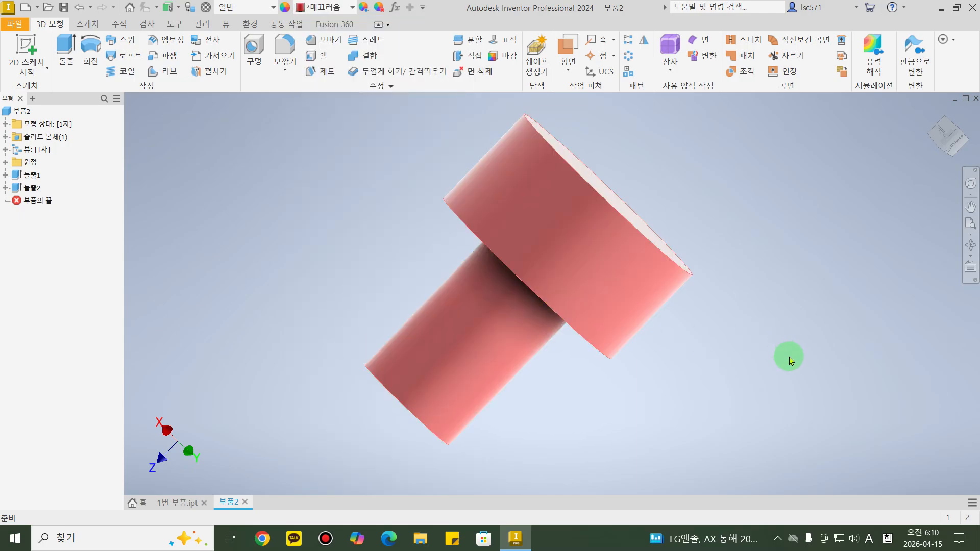
{"action": "middle_click_drag", "start_coordinate": [787, 357], "coordinate": [760, 349], "text": "shift"}
{"action": "left_click", "coordinate": [300, 281]}
On the head's ring face around the shank, sketch a two-point rectangle overlapping one edge of the head and finish the sketch.
{"action": "left_click", "coordinate": [20, 55]}
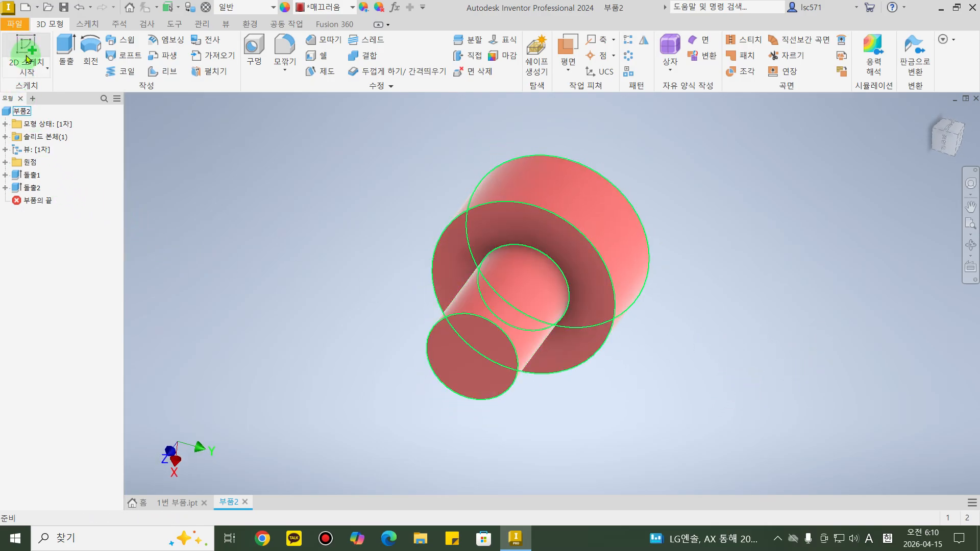
{"action": "left_click", "coordinate": [27, 59]}
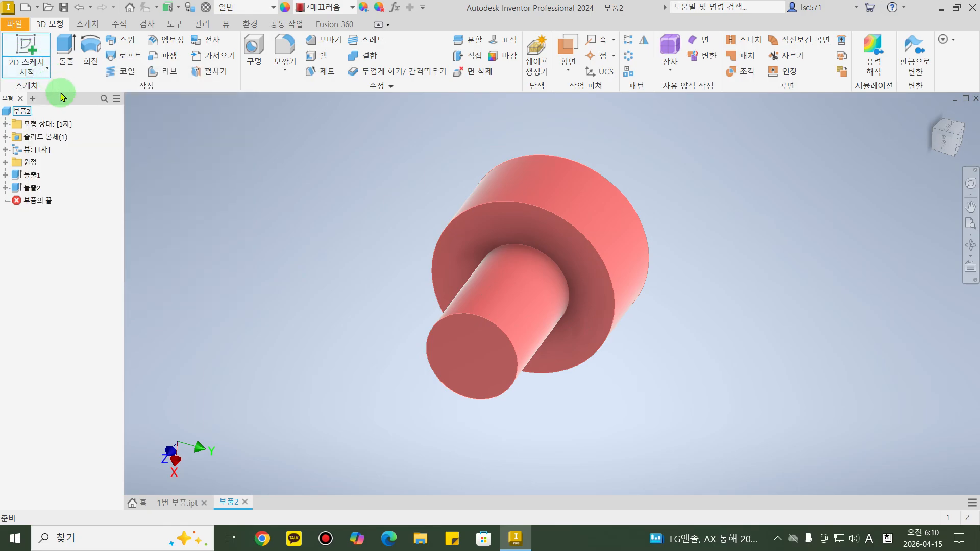
{"action": "left_click", "coordinate": [24, 50]}
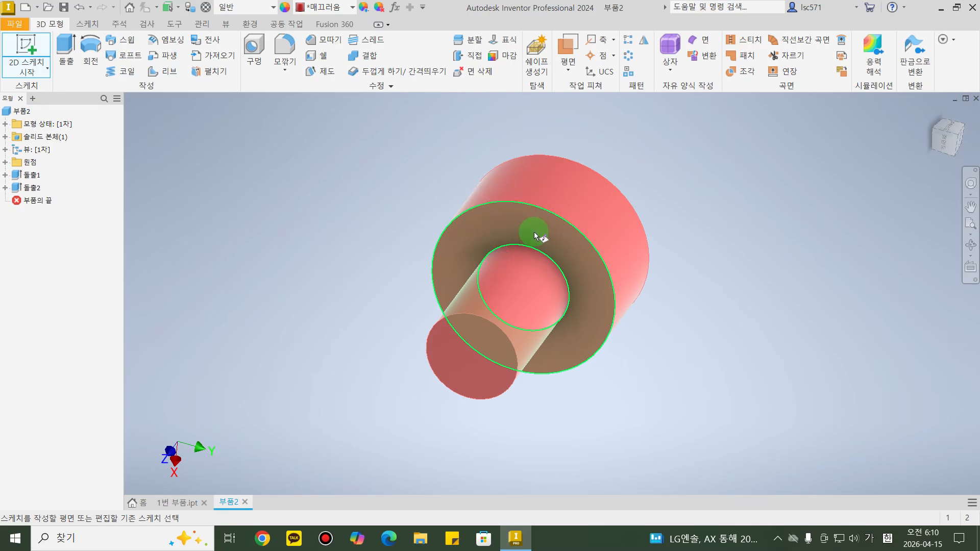
{"action": "middle_click_drag", "start_coordinate": [534, 232], "coordinate": [479, 220], "text": "shift"}
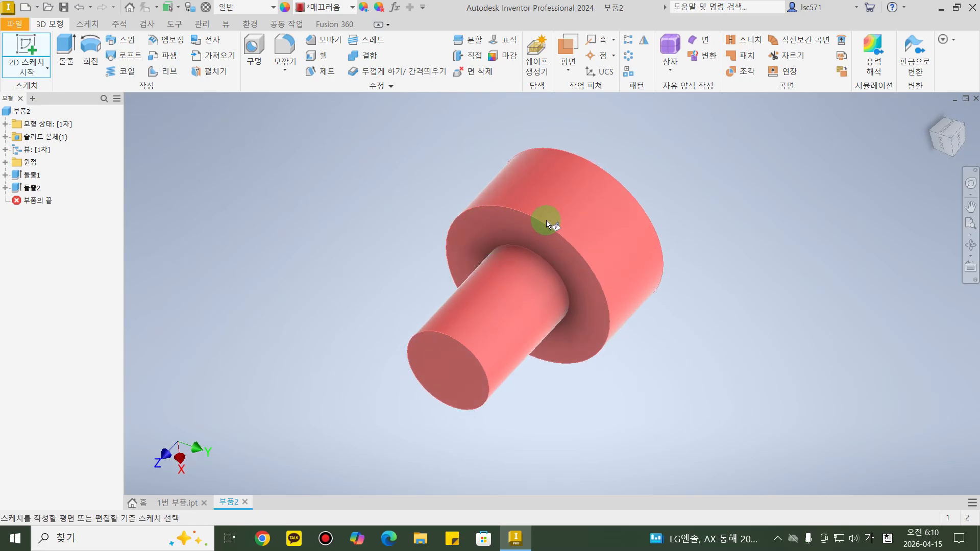
{"action": "left_click", "coordinate": [36, 51]}
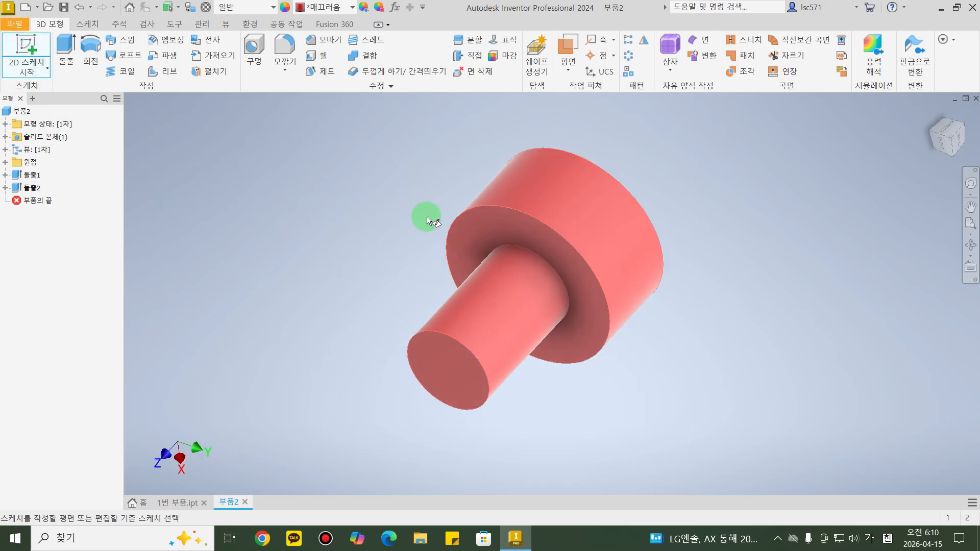
{"action": "left_click", "coordinate": [494, 221]}
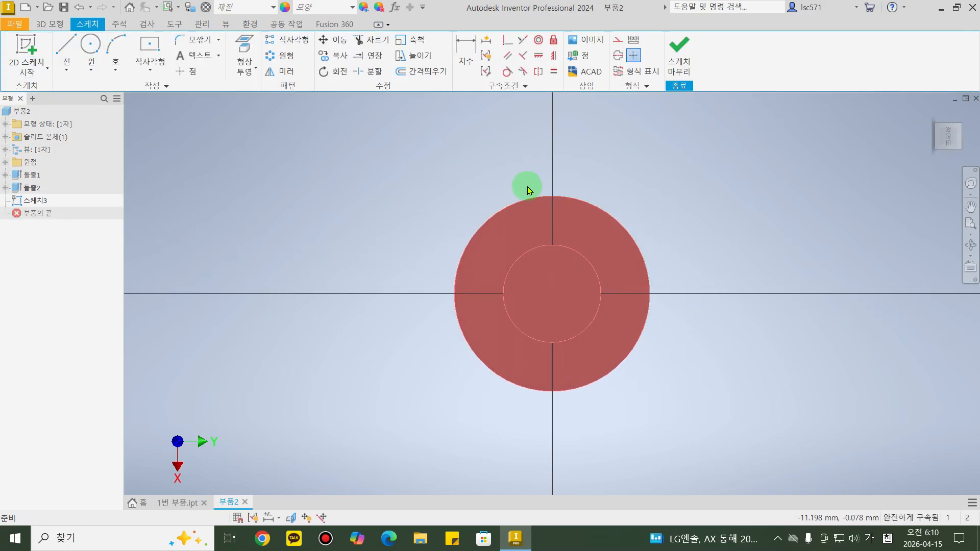
{"action": "left_click", "coordinate": [151, 72]}
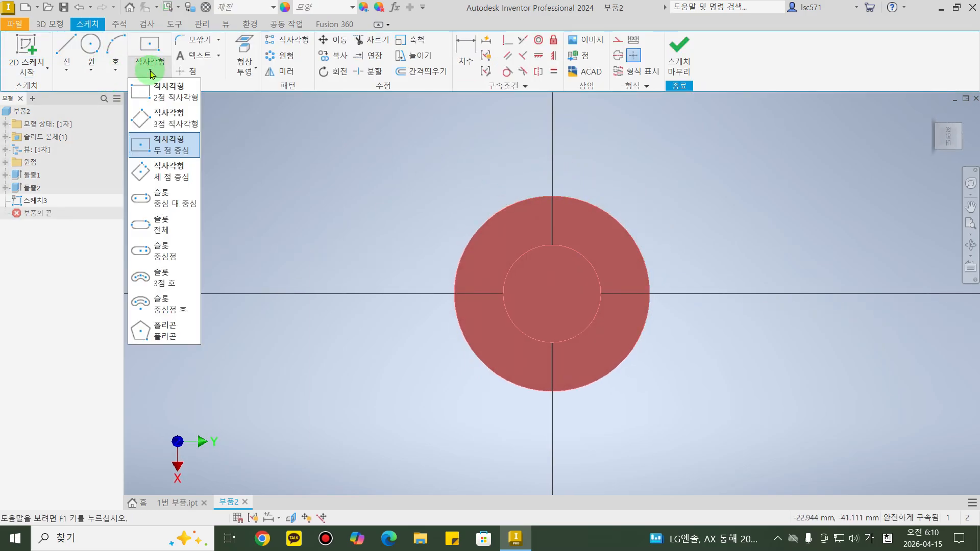
{"action": "left_click", "coordinate": [170, 99]}
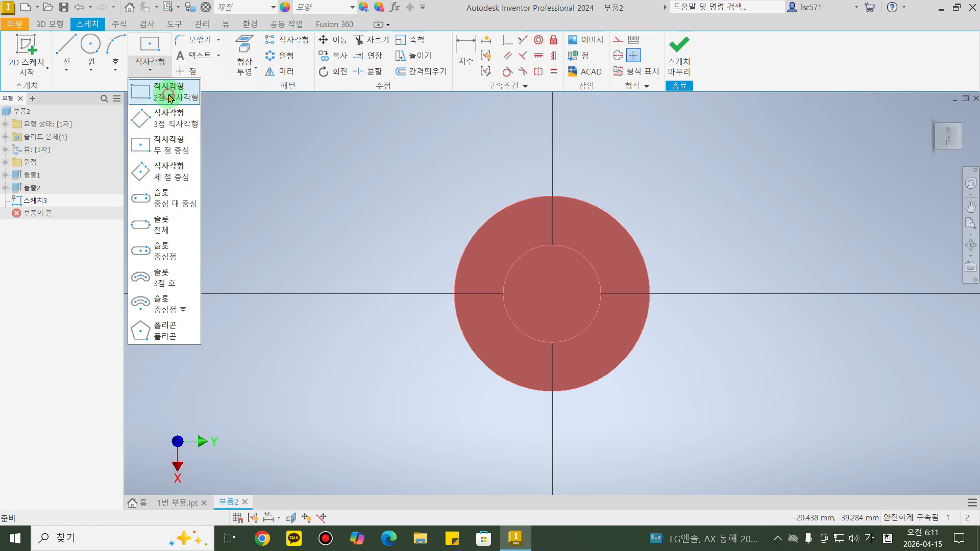
{"action": "left_click", "coordinate": [421, 160]}
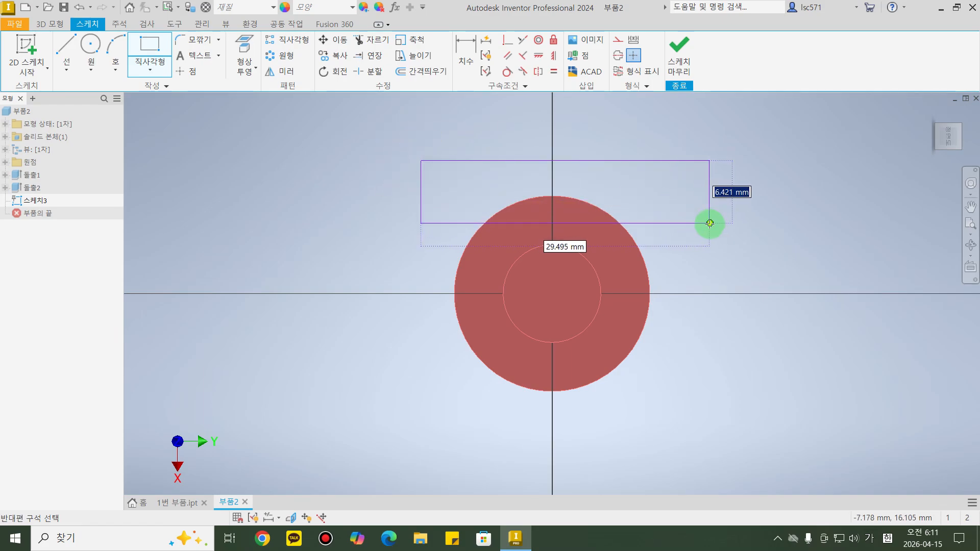
{"action": "left_click", "coordinate": [681, 223]}
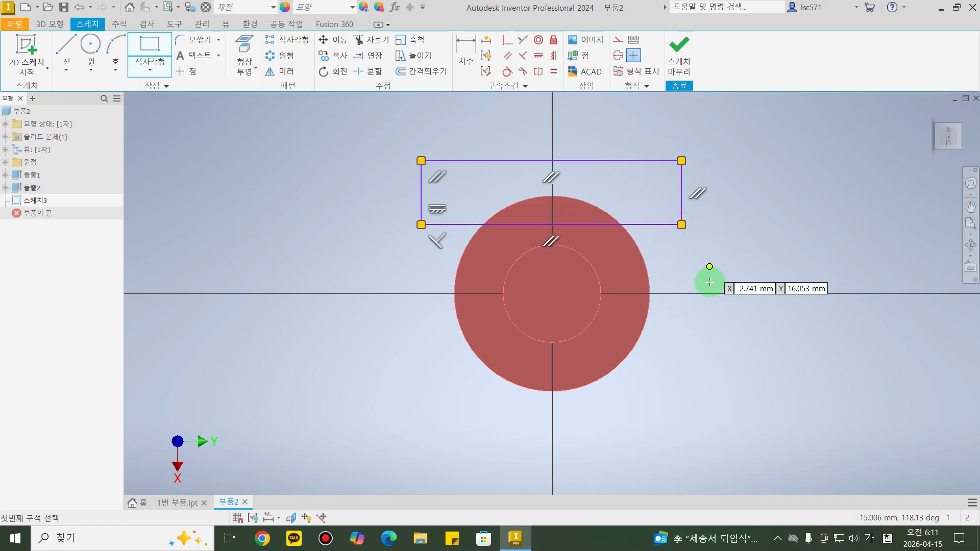
{"action": "left_click", "coordinate": [679, 48]}
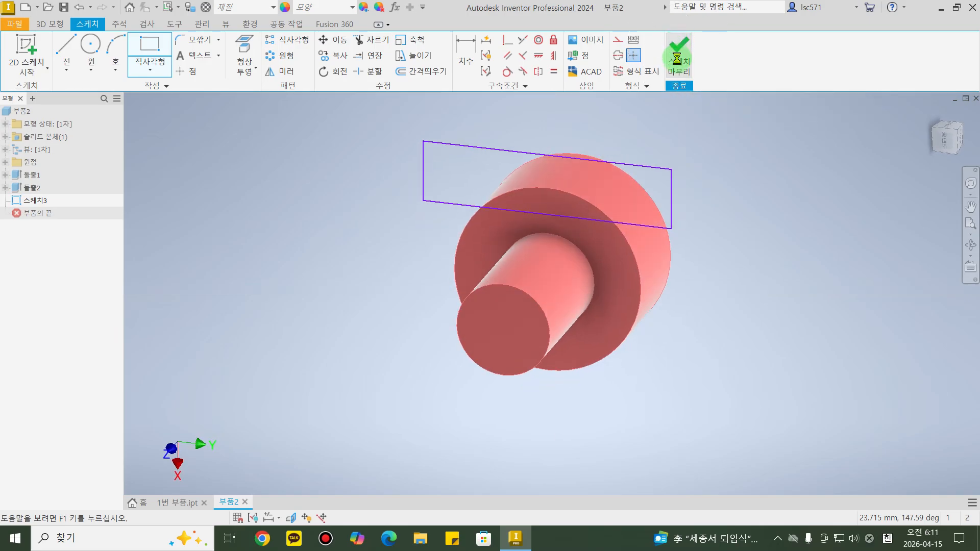
Extrude the rectangle as a through-all cut into the head, leaving a flat on its side.
{"action": "mouse_move", "coordinate": [666, 362]}
{"action": "middle_mouse_down", "text": "shift"}
{"action": "mouse_move", "coordinate": [702, 291]}
{"action": "mouse_move", "coordinate": [680, 350]}
{"action": "mouse_move", "coordinate": [692, 337]}
{"action": "middle_mouse_up", "text": "shift"}
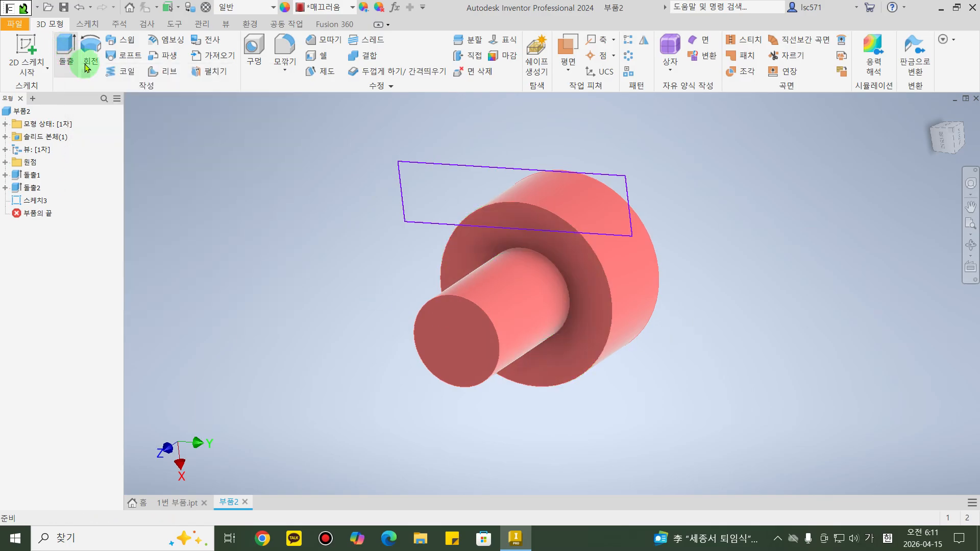
{"action": "key", "text": "e"}
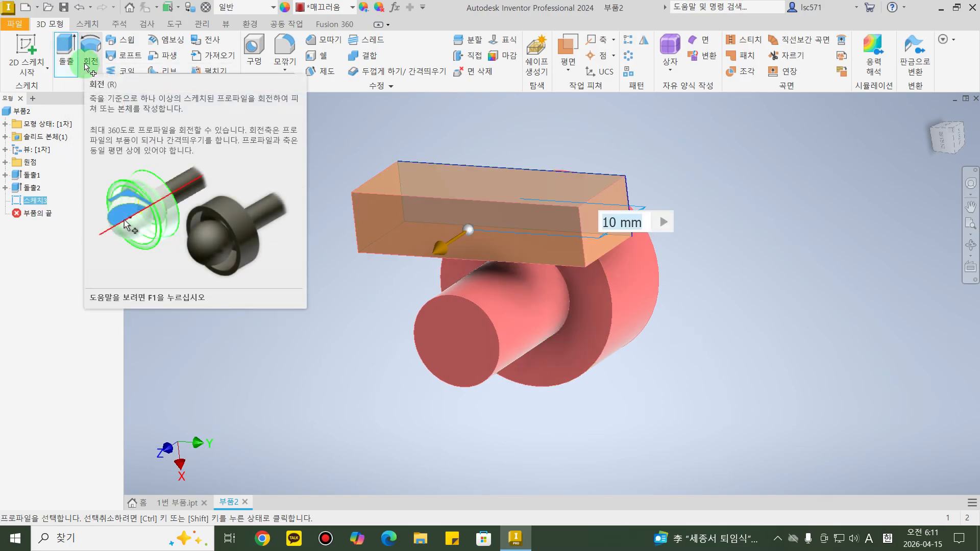
{"action": "mouse_move", "coordinate": [712, 263]}
{"action": "middle_mouse_down", "text": "shift"}
{"action": "mouse_move", "coordinate": [648, 285]}
{"action": "mouse_move", "coordinate": [626, 284]}
{"action": "mouse_move", "coordinate": [623, 259]}
{"action": "mouse_move", "coordinate": [610, 271]}
{"action": "mouse_move", "coordinate": [634, 282]}
{"action": "mouse_move", "coordinate": [649, 253]}
{"action": "middle_mouse_up", "text": "shift"}
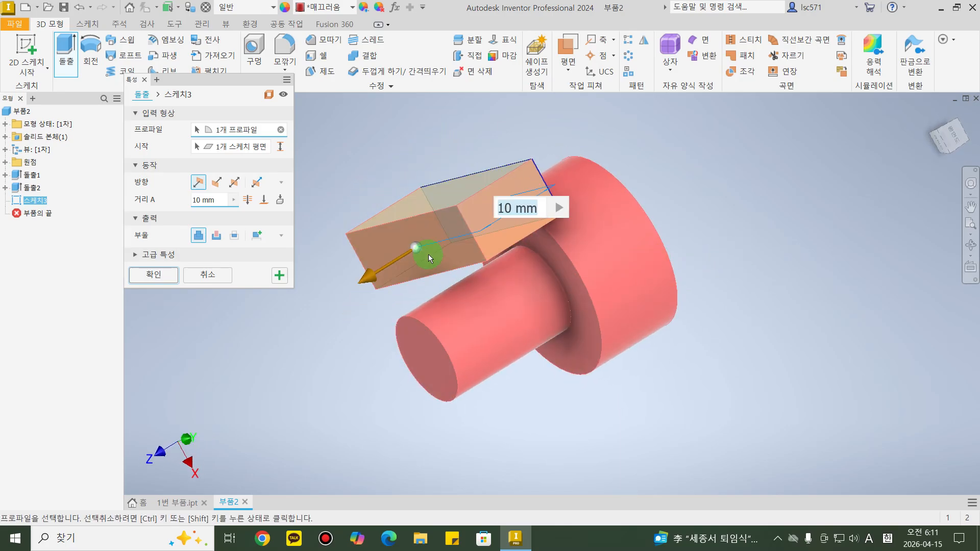
{"action": "left_click", "coordinate": [215, 188]}
{"action": "middle_click_drag", "start_coordinate": [876, 240], "coordinate": [632, 268], "text": "shift"}
{"action": "left_click_drag", "start_coordinate": [591, 167], "coordinate": [673, 145]}
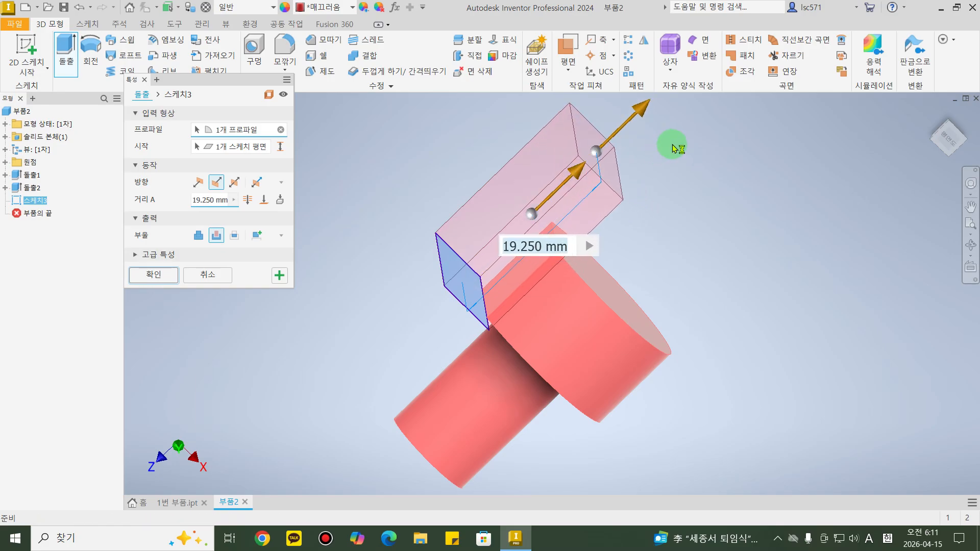
{"action": "middle_click_drag", "start_coordinate": [706, 278], "coordinate": [742, 275], "text": "shift"}
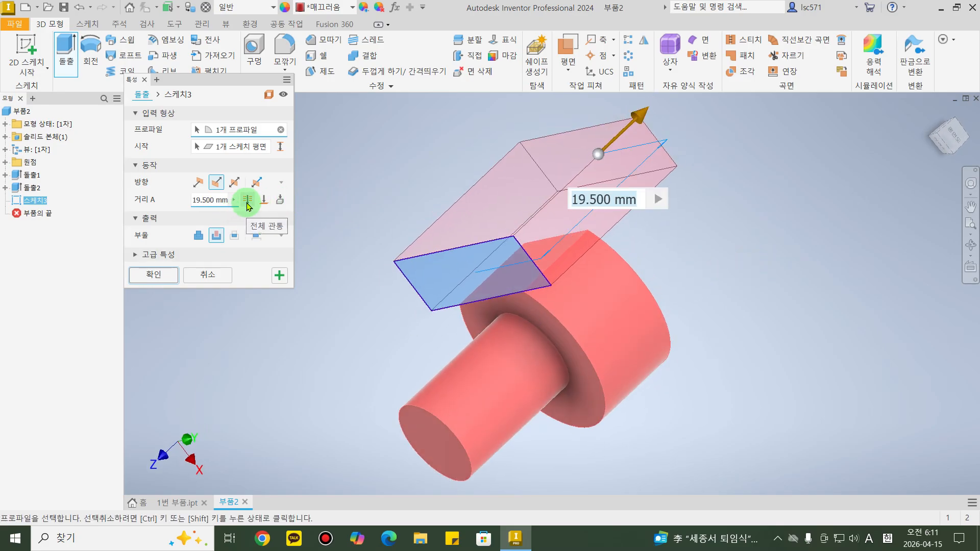
{"action": "left_click", "coordinate": [247, 203]}
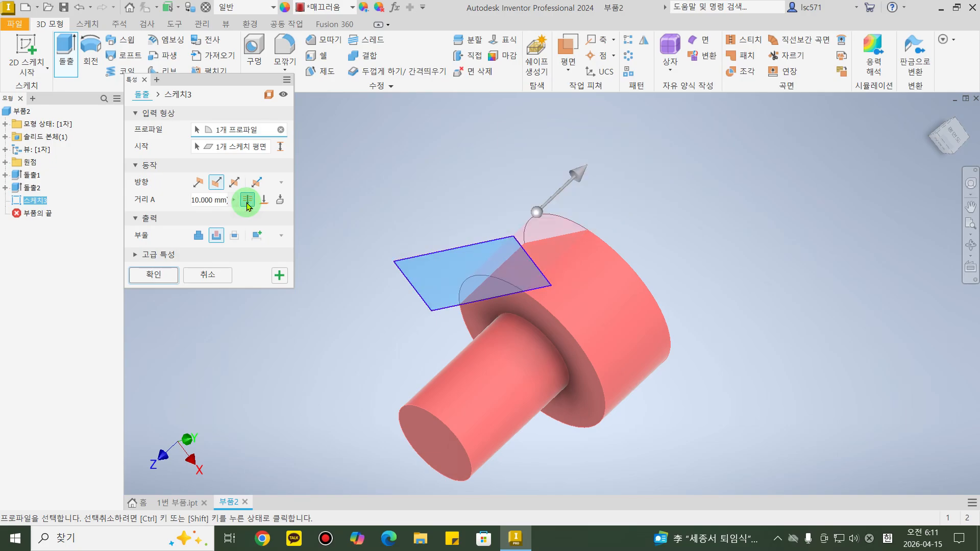
{"action": "left_click", "coordinate": [153, 275]}
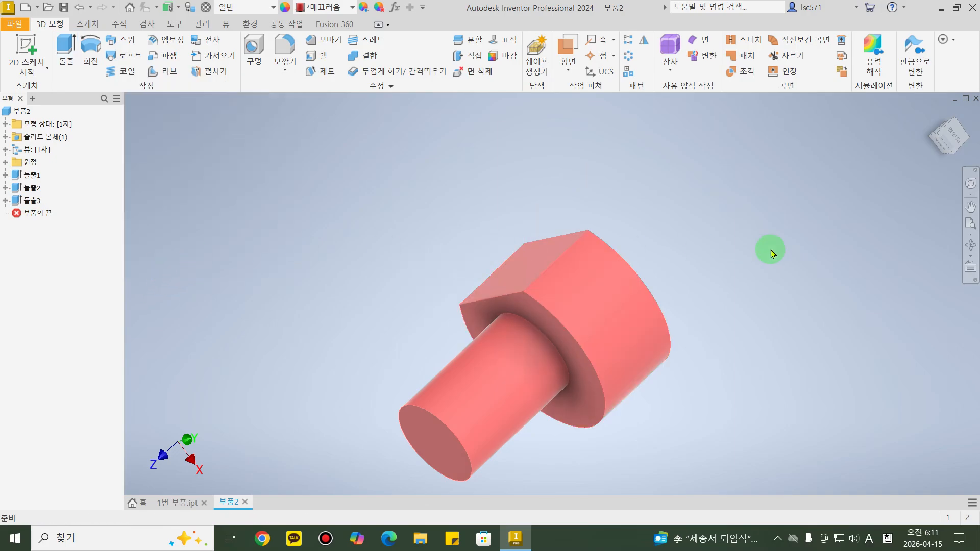
Save the pin in the 어셈블리 folder as 2번 부품.
{"action": "middle_click_drag", "start_coordinate": [771, 254], "coordinate": [693, 271], "text": "shift"}
{"action": "middle_click_drag", "start_coordinate": [626, 201], "coordinate": [619, 171]}
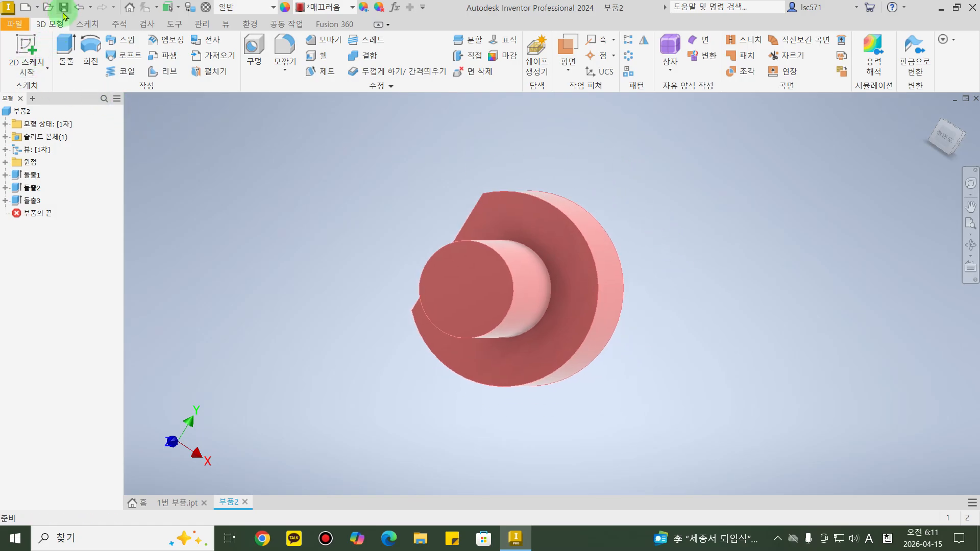
{"action": "left_click", "coordinate": [64, 8]}
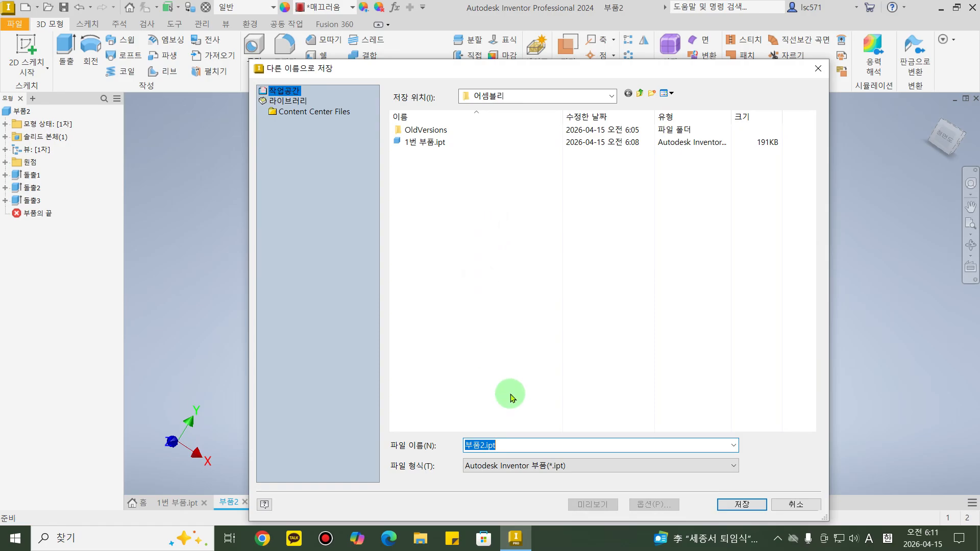
{"action": "type", "text": "2"}
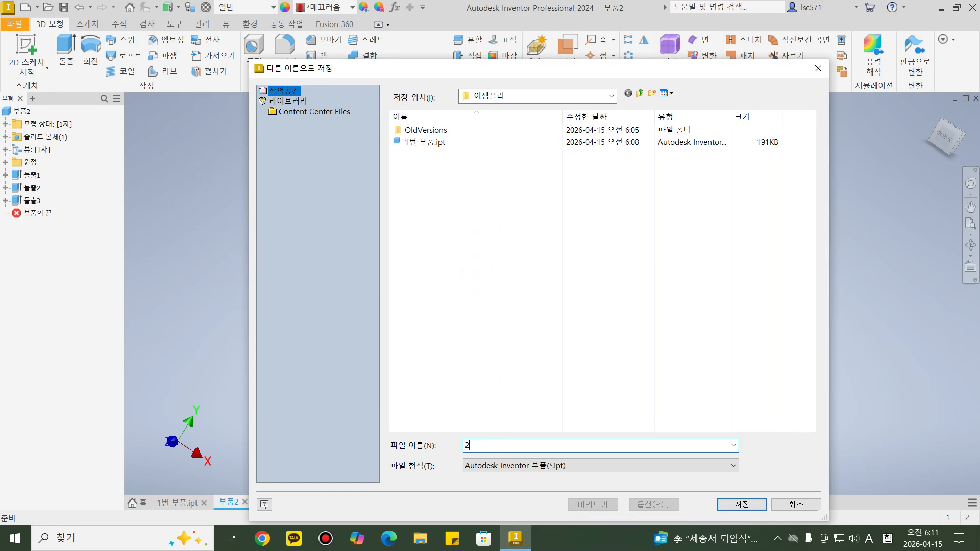
{"action": "key", "text": "BackSpace"}
{"action": "key", "text": "BackSpace"}
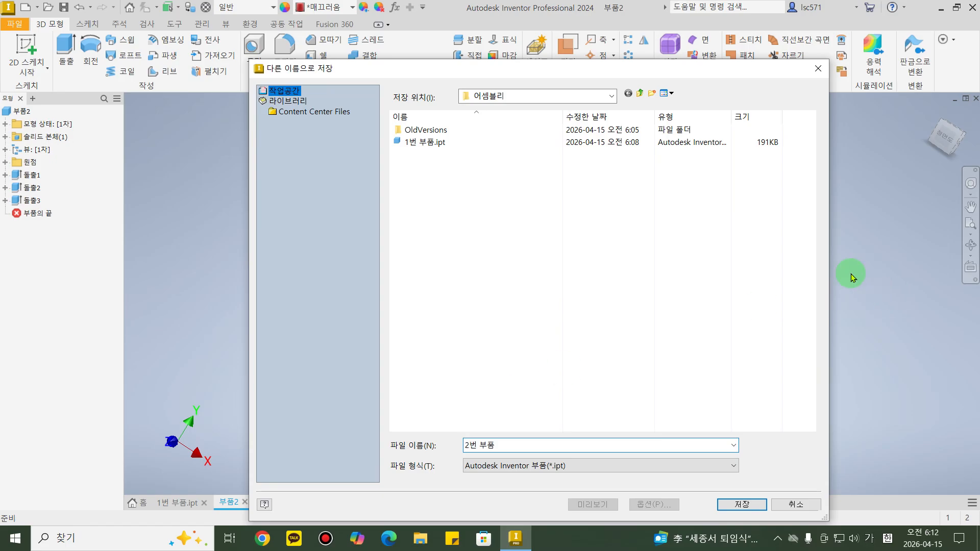
{"action": "left_click", "coordinate": [739, 504]}
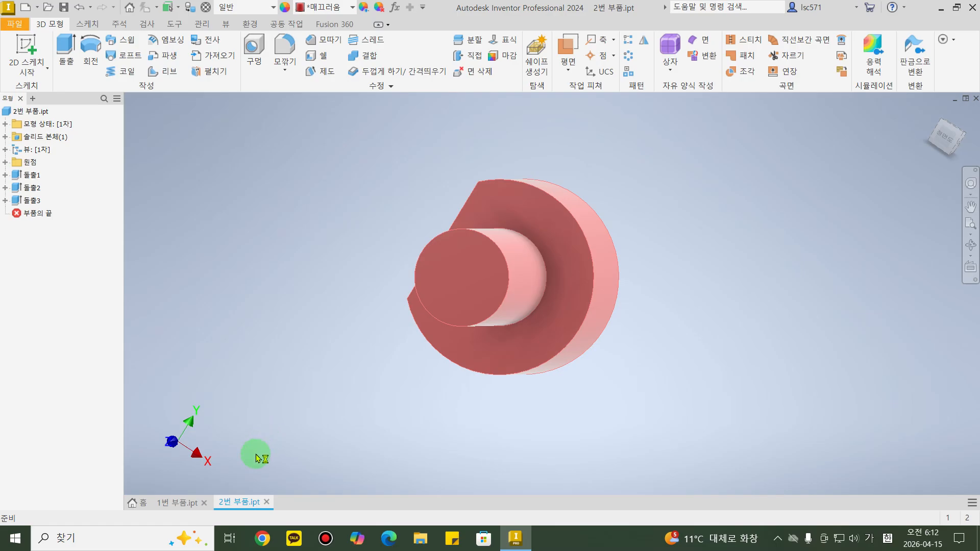
In 1번 부품.ipt, sketch a 10 mm diameter circle centred on the plate's front face and finish the sketch.
{"action": "left_click", "coordinate": [180, 504]}
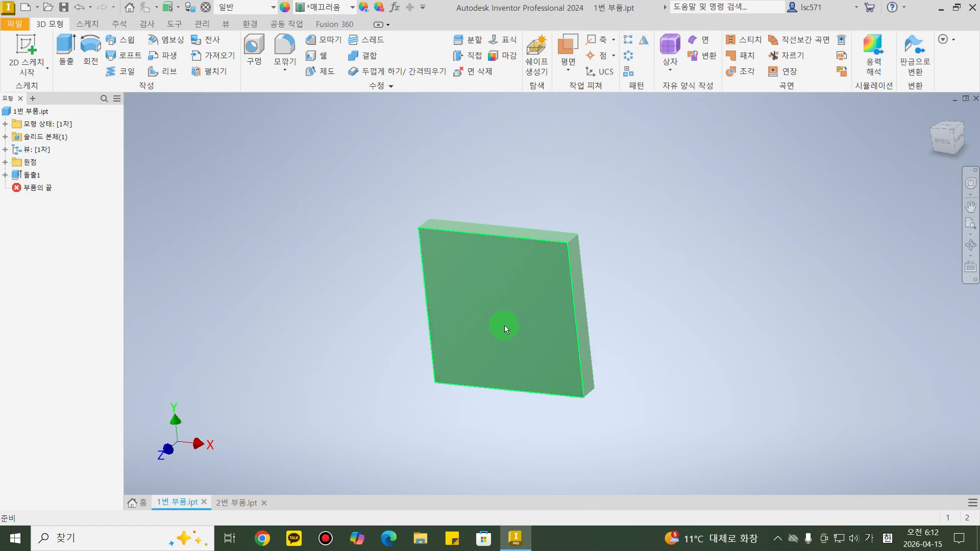
{"action": "mouse_move", "coordinate": [634, 359]}
{"action": "middle_mouse_down", "text": "shift"}
{"action": "mouse_move", "coordinate": [635, 313]}
{"action": "mouse_move", "coordinate": [636, 360]}
{"action": "middle_mouse_up", "text": "shift"}
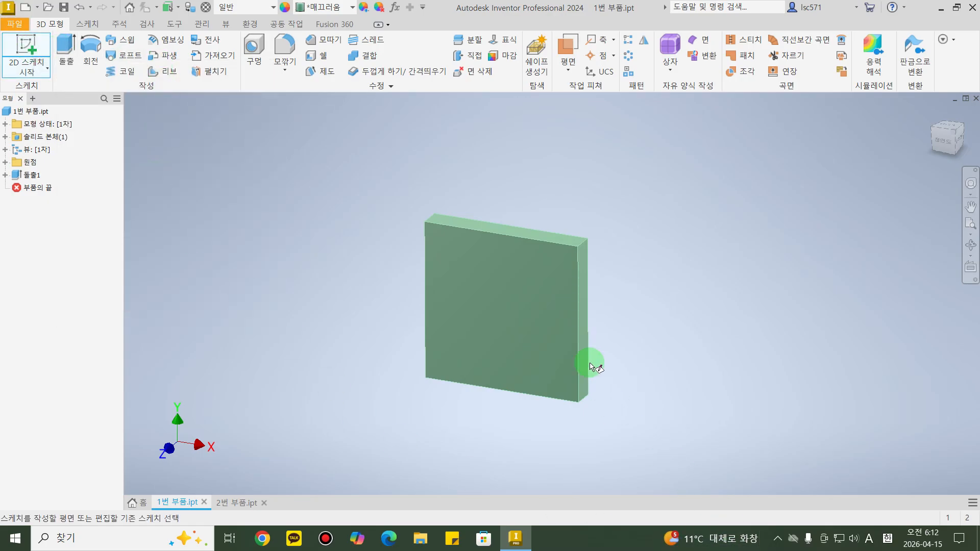
{"action": "left_click", "coordinate": [539, 302]}
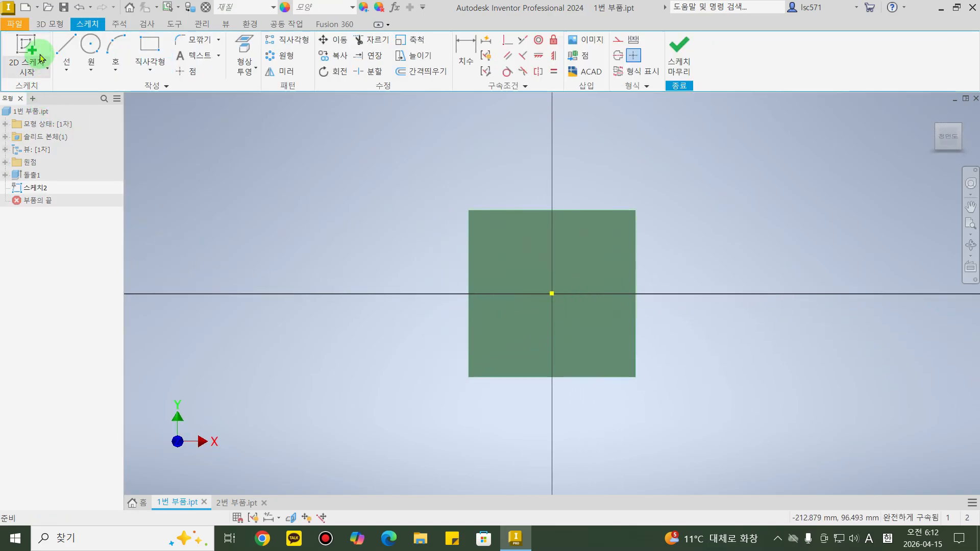
{"action": "left_click", "coordinate": [89, 48]}
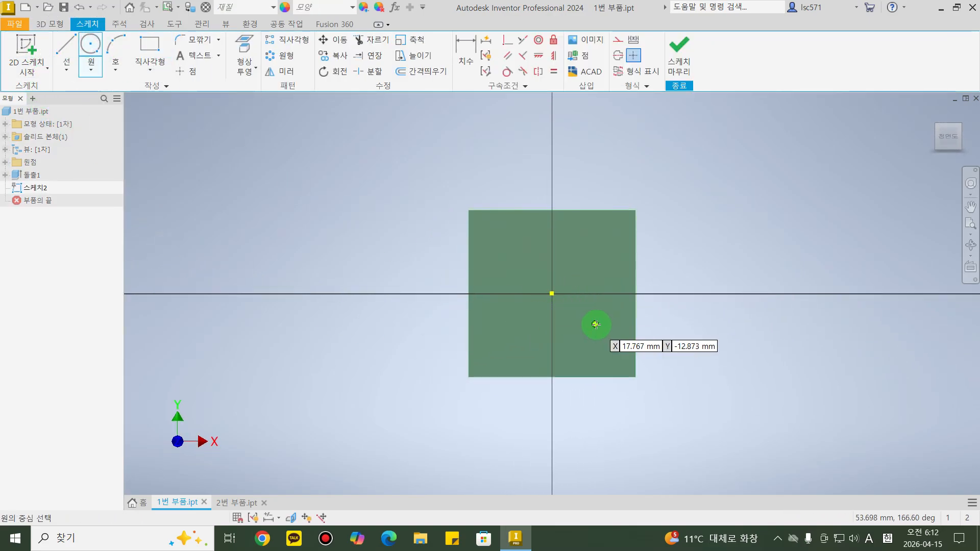
{"action": "left_click", "coordinate": [551, 293]}
{"action": "type", "text": "10"}
{"action": "key", "text": "Return"}
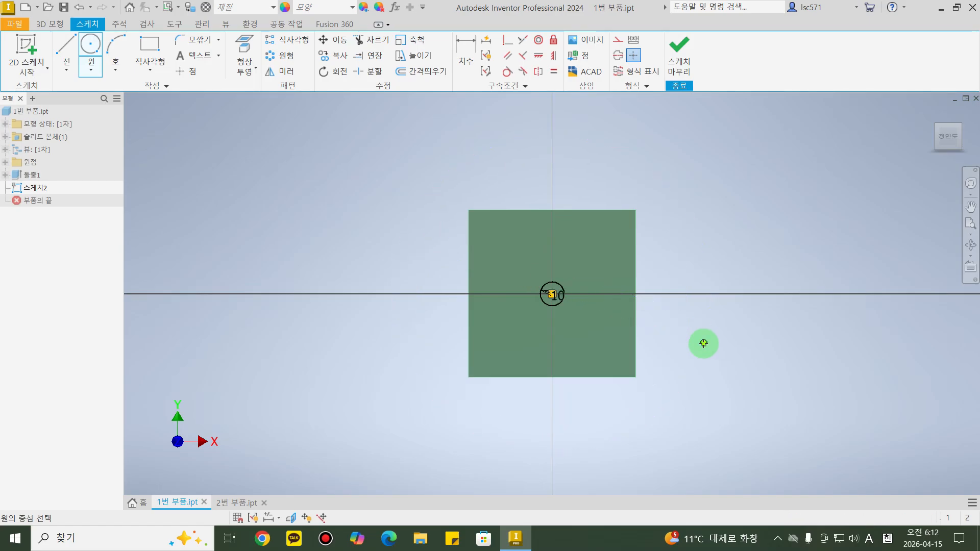
{"action": "left_click", "coordinate": [679, 64]}
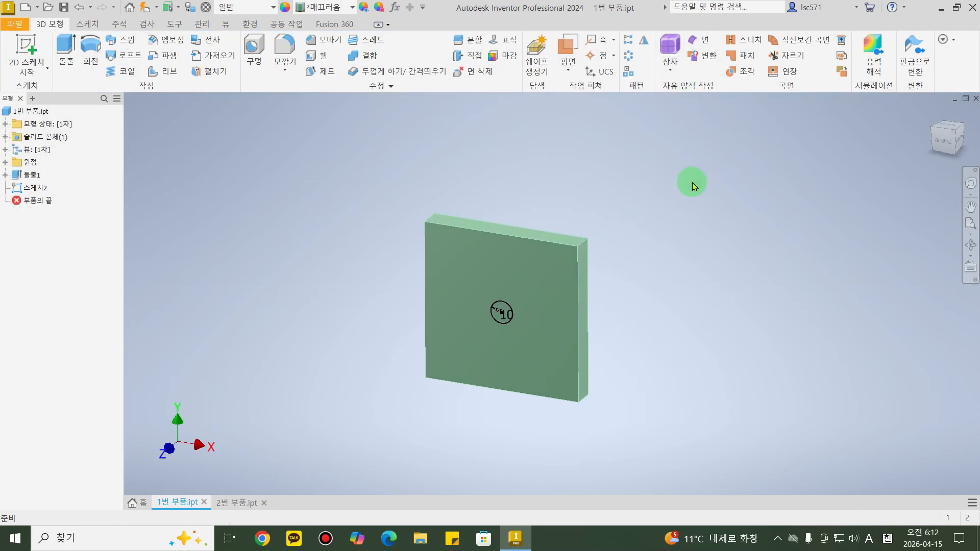
Extrude the 10 mm circle as a through-all cut, making the centre hole in the plate.
{"action": "left_click", "coordinate": [66, 49]}
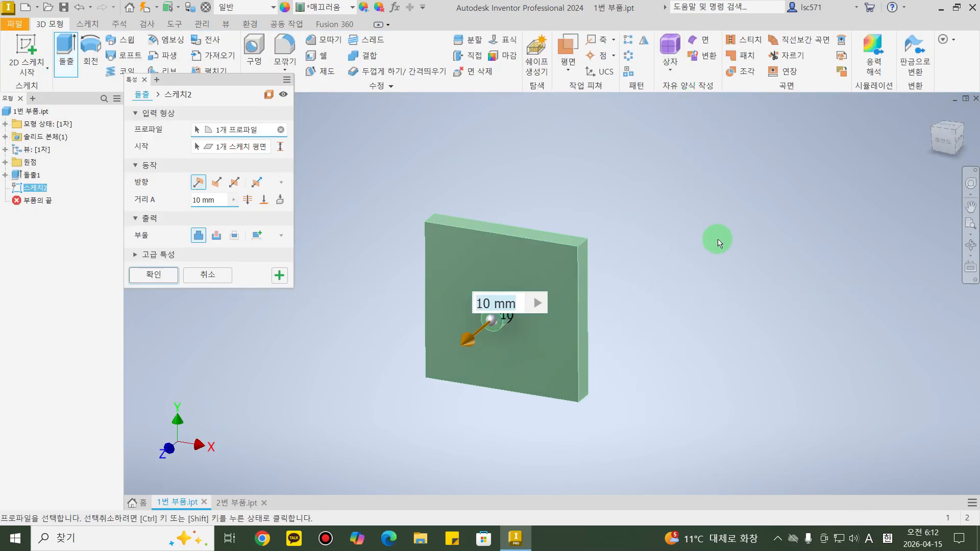
{"action": "middle_click_drag", "start_coordinate": [711, 271], "coordinate": [640, 307], "text": "shift"}
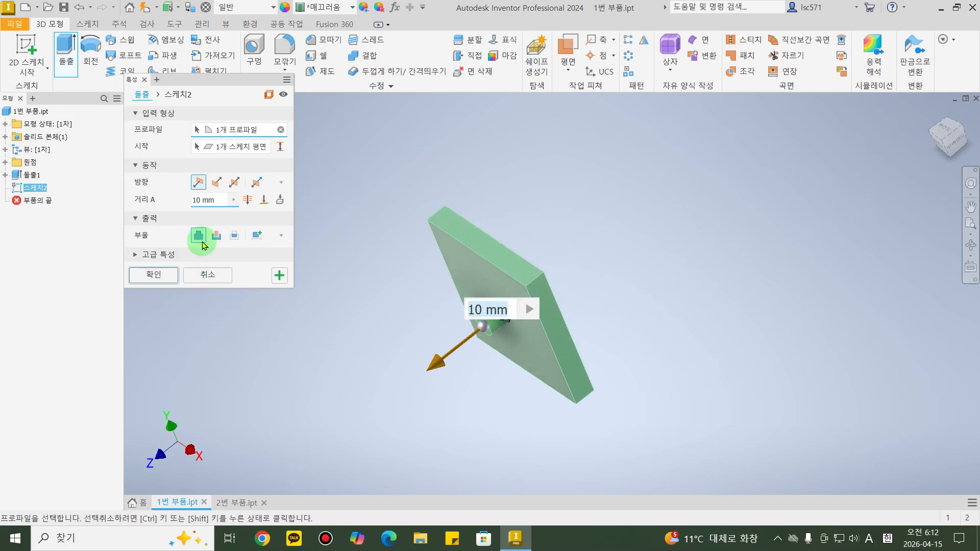
{"action": "left_click", "coordinate": [247, 200]}
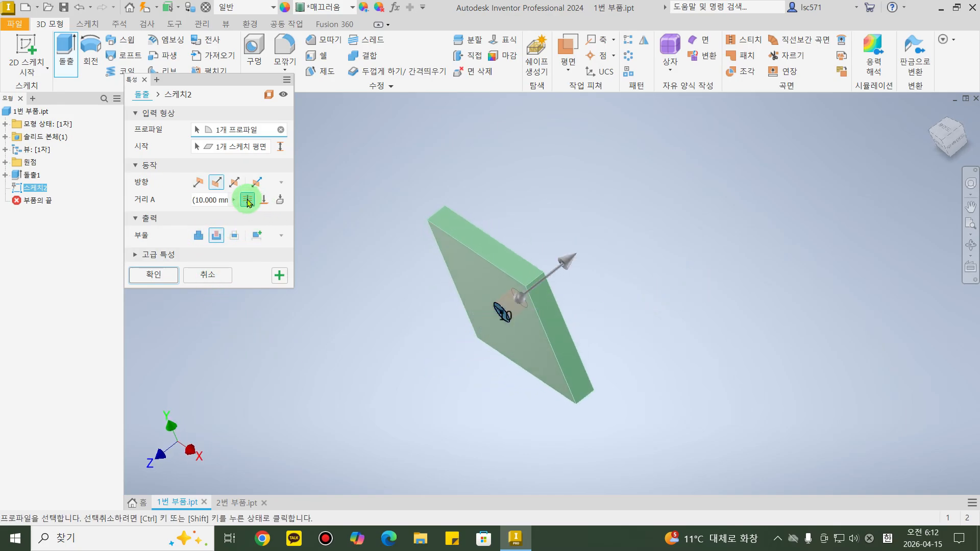
{"action": "middle_click_drag", "start_coordinate": [746, 400], "coordinate": [792, 369], "text": "shift"}
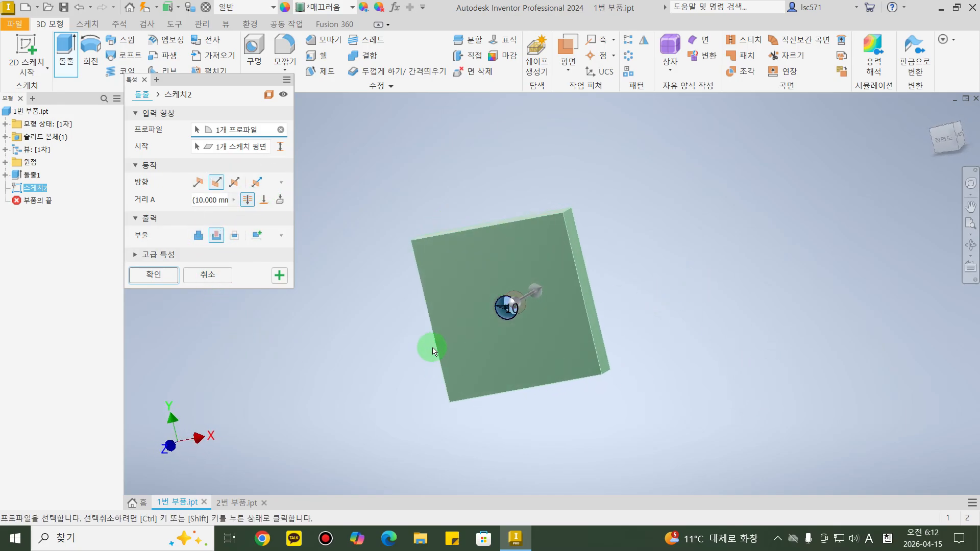
{"action": "scroll", "coordinate": [432, 350], "scroll_direction": "down", "scroll_amount": 5}
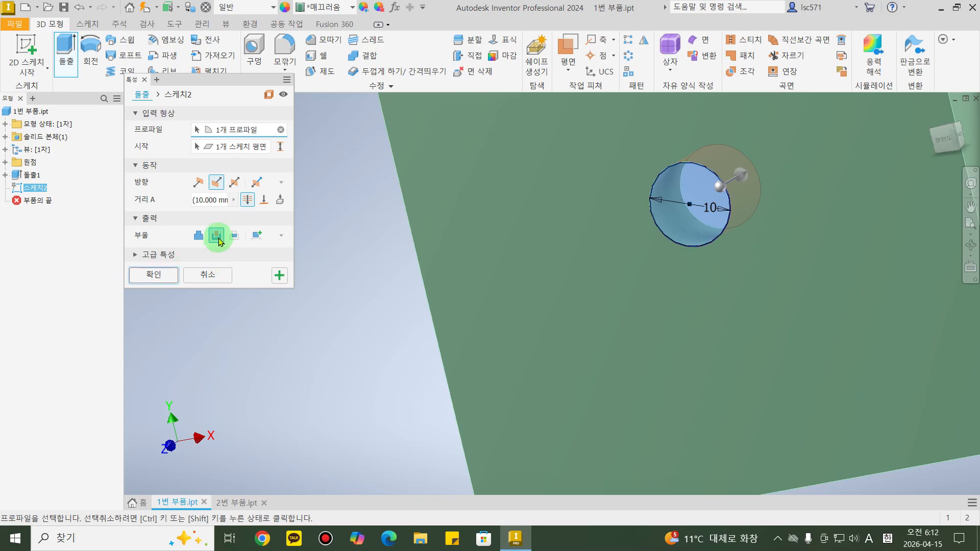
{"action": "left_click", "coordinate": [155, 276]}
{"action": "scroll", "coordinate": [356, 376], "scroll_direction": "up", "scroll_amount": 5}
{"action": "middle_click_drag", "start_coordinate": [357, 376], "coordinate": [626, 322], "text": "shift"}
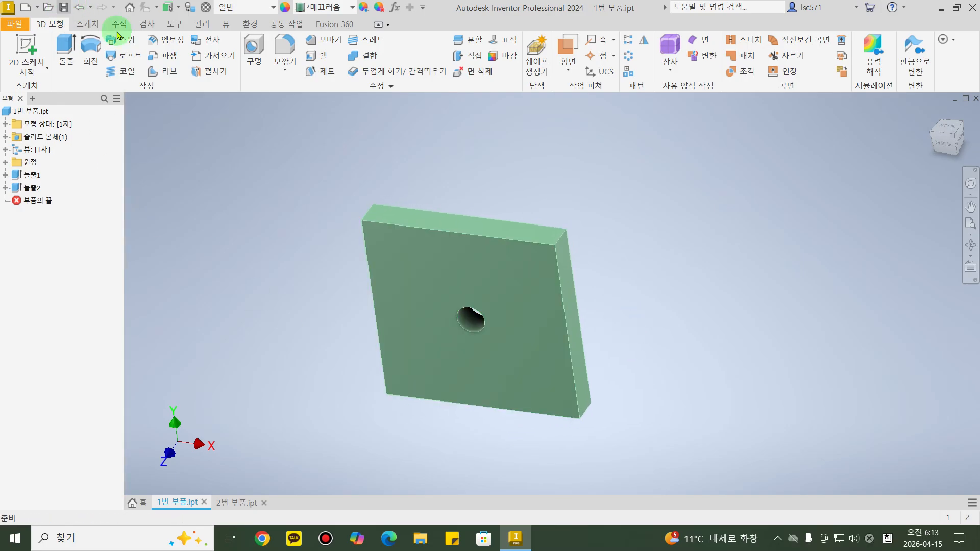
{"action": "scroll", "coordinate": [419, 359], "scroll_direction": "down", "scroll_amount": 3}
{"action": "middle_click_drag", "start_coordinate": [394, 338], "coordinate": [437, 313]}
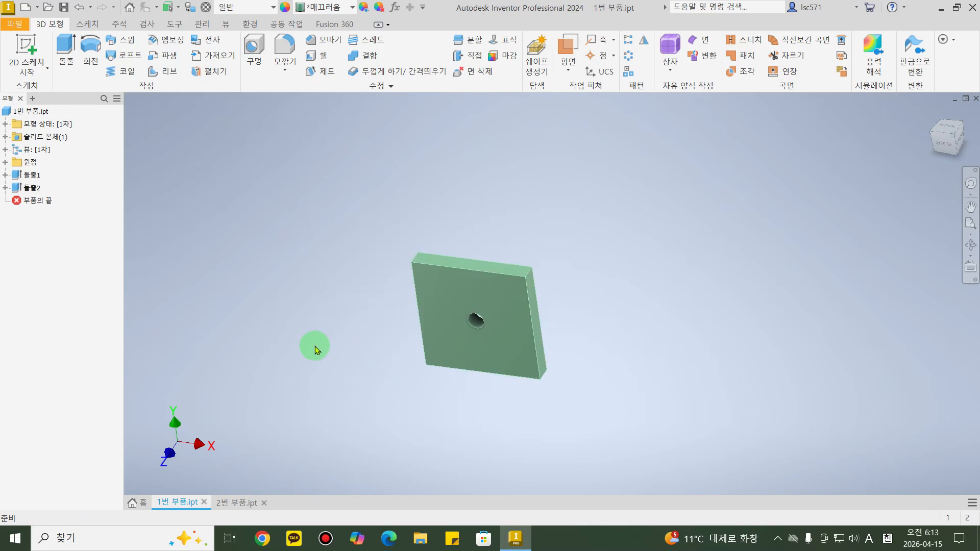
{"action": "scroll", "coordinate": [315, 350], "scroll_direction": "up", "scroll_amount": 3}
{"action": "middle_click_drag", "start_coordinate": [332, 347], "coordinate": [278, 350]}
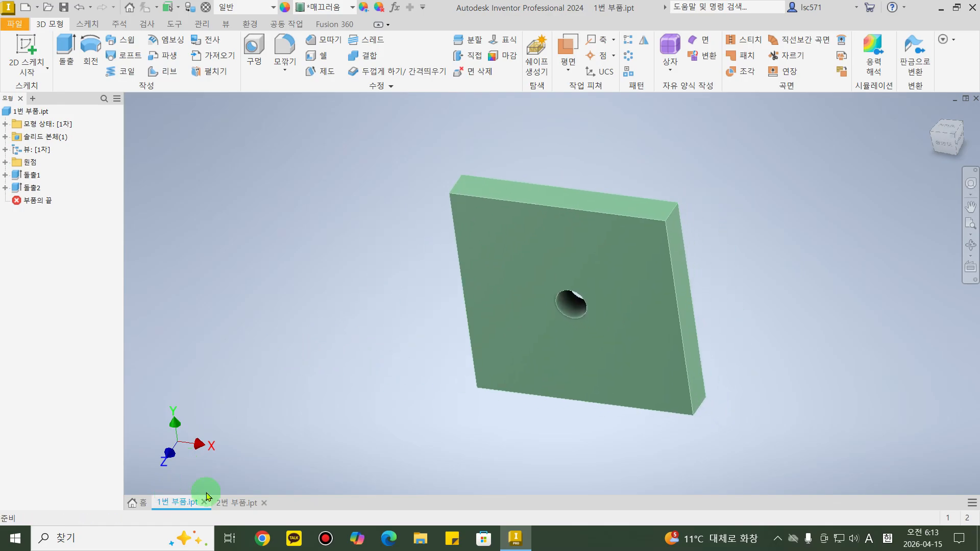
{"action": "middle_click_drag", "start_coordinate": [281, 403], "coordinate": [276, 401]}
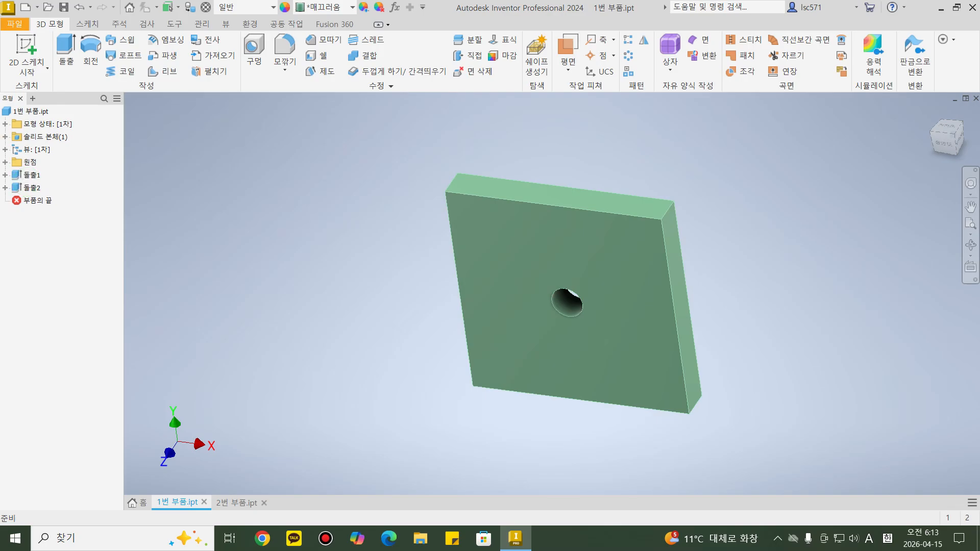
Create a new assembly file from the metric Standard (mm).iam template.
{"action": "left_click", "coordinate": [30, 11]}
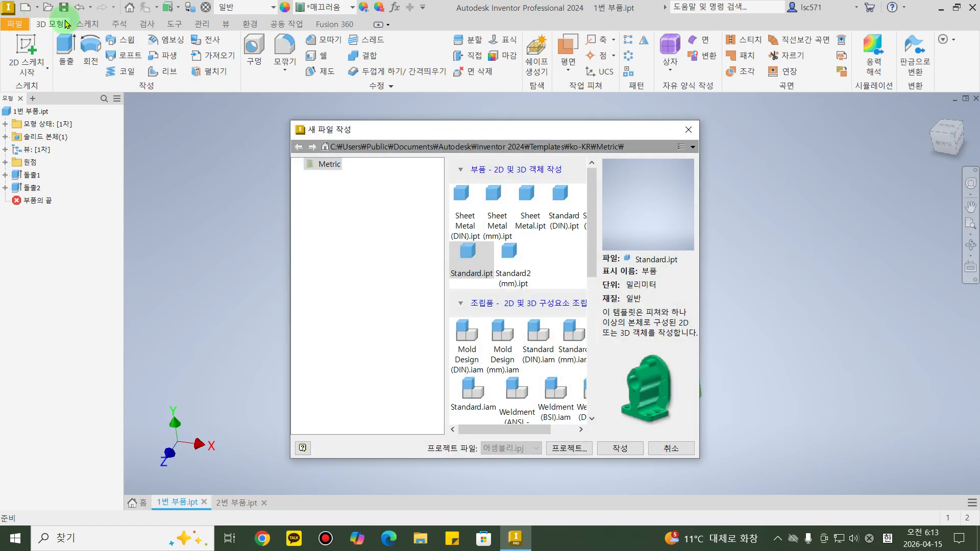
{"action": "left_click_drag", "start_coordinate": [700, 278], "coordinate": [846, 279]}
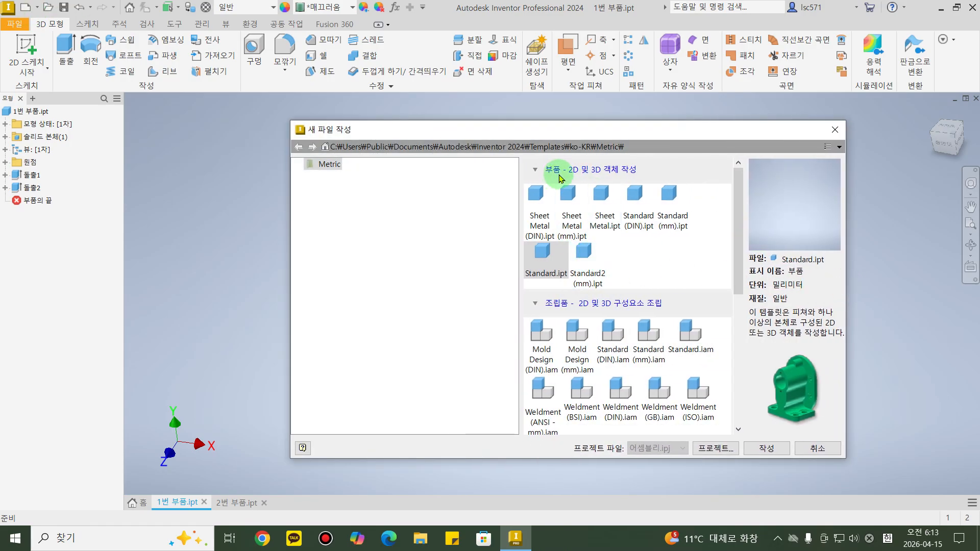
{"action": "left_click", "coordinate": [562, 258]}
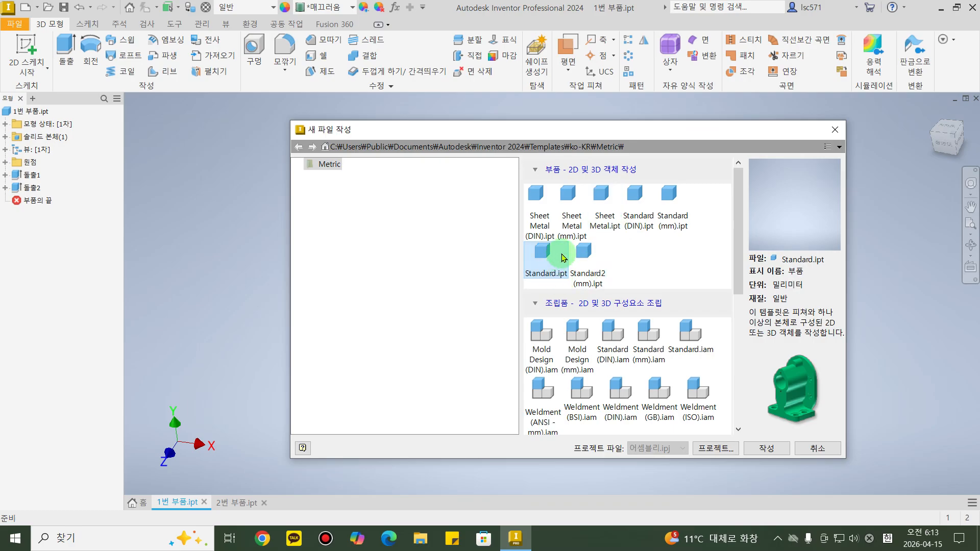
{"action": "left_click_drag", "start_coordinate": [739, 274], "coordinate": [746, 318]}
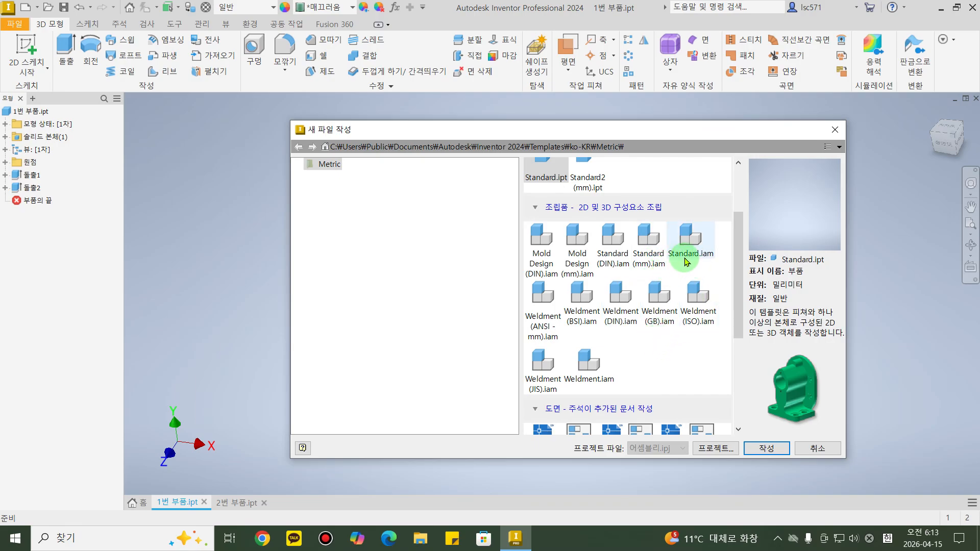
{"action": "left_click", "coordinate": [657, 263]}
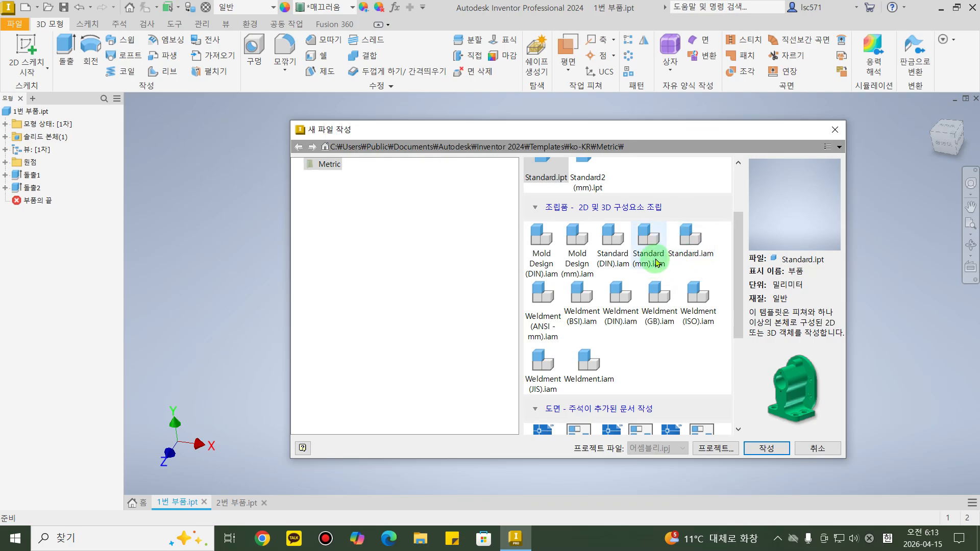
{"action": "left_click", "coordinate": [695, 251]}
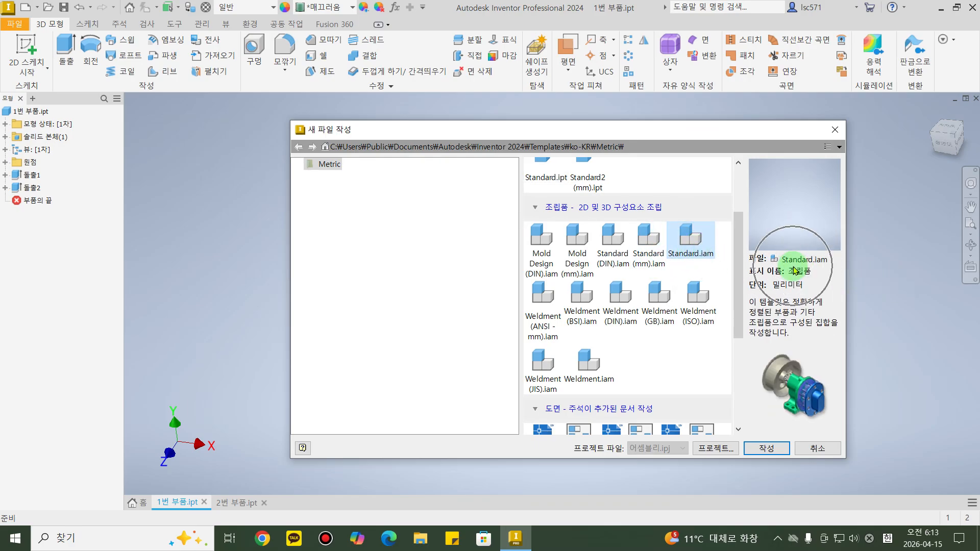
{"action": "left_click", "coordinate": [655, 251]}
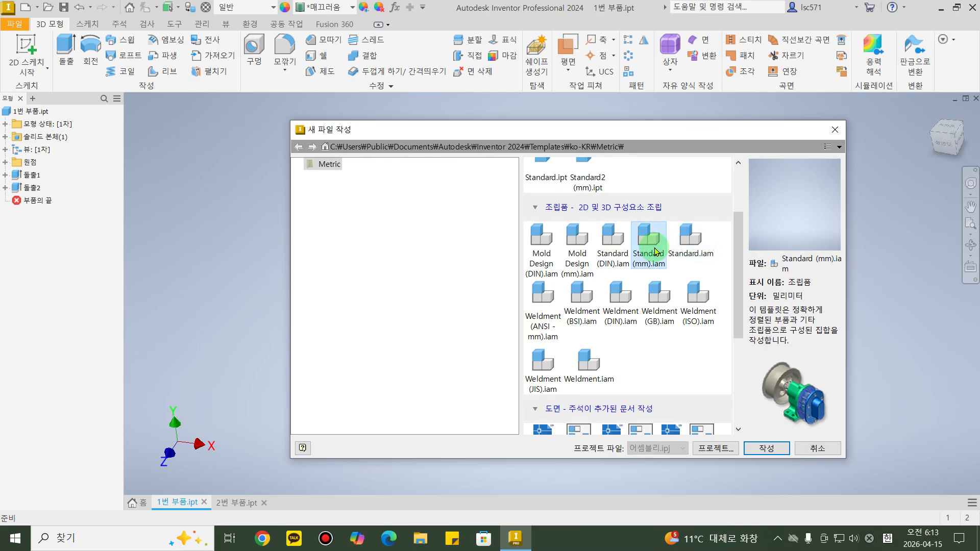
{"action": "left_click", "coordinate": [655, 251]}
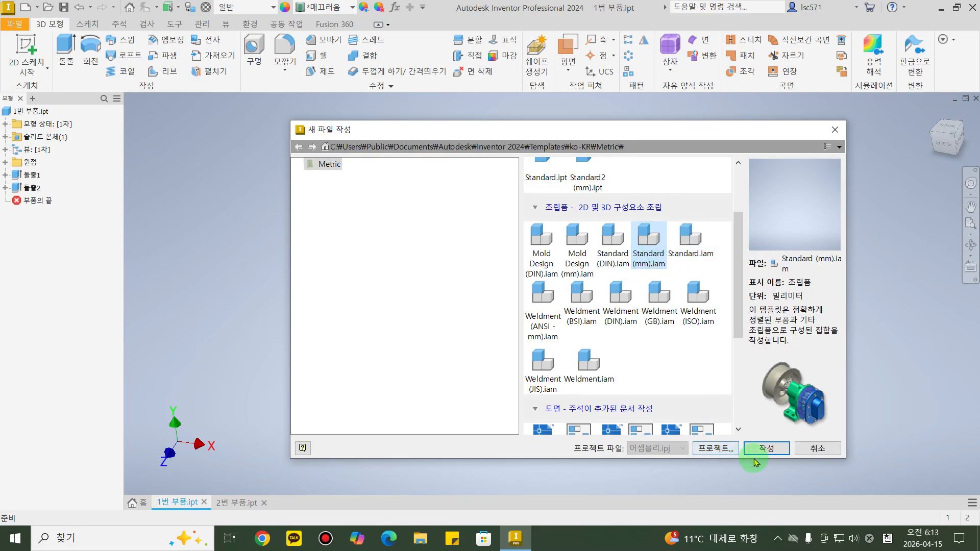
{"action": "left_click", "coordinate": [769, 452]}
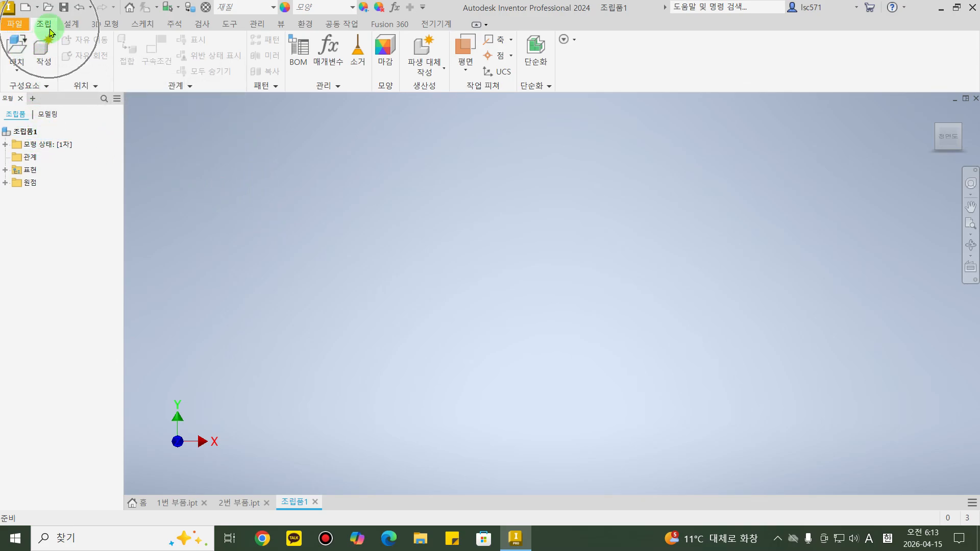
Place one instance of 1번 부품.ipt from the 어셈블리 folder into the assembly.
{"action": "left_click", "coordinate": [19, 51]}
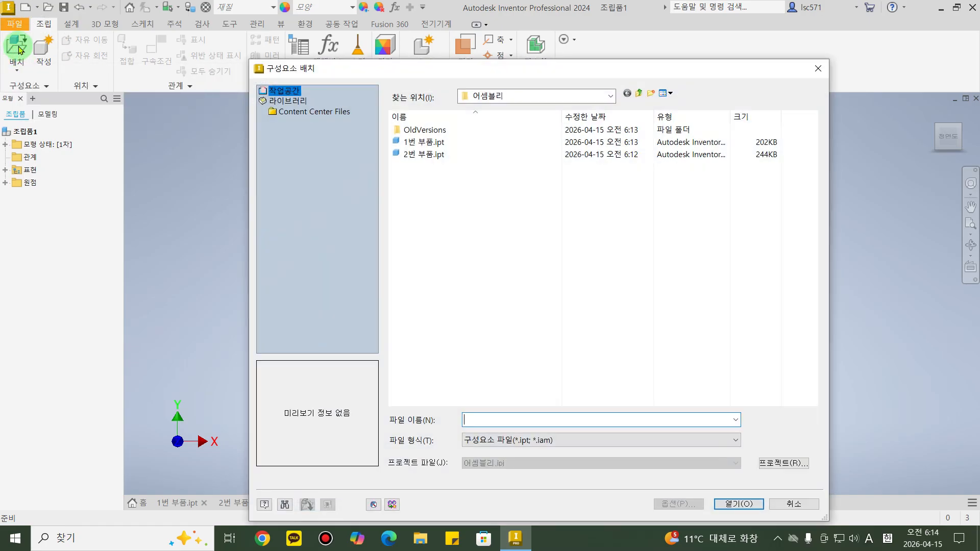
{"action": "left_click", "coordinate": [529, 134]}
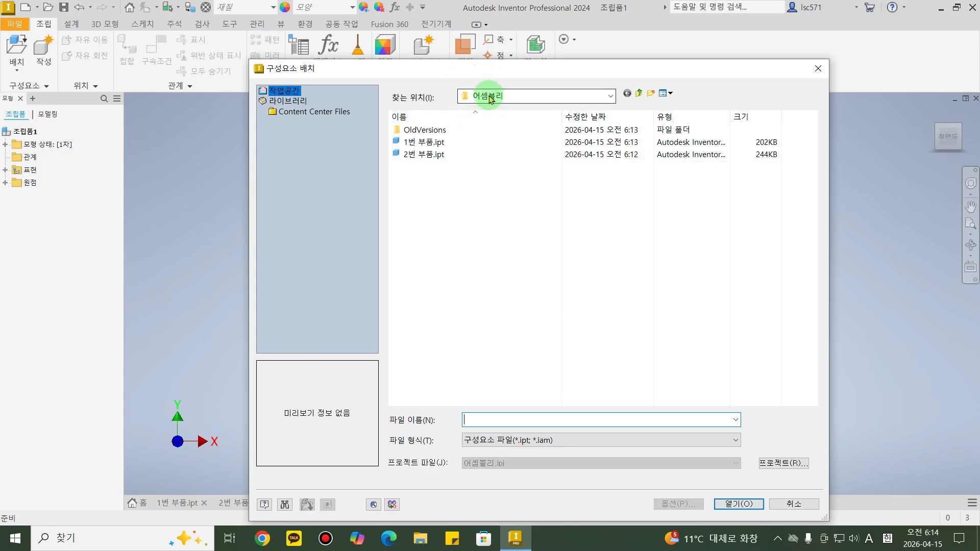
{"action": "double_click", "coordinate": [433, 144]}
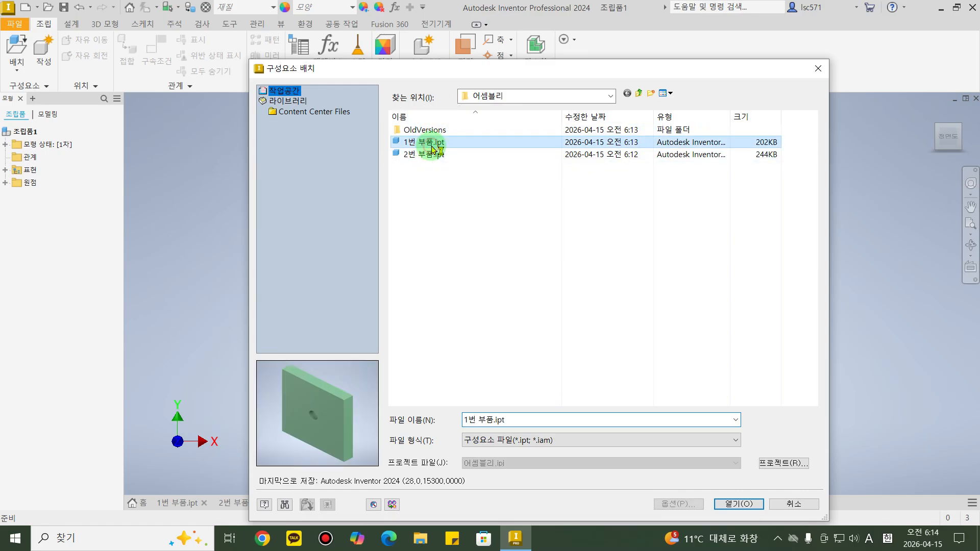
{"action": "scroll", "coordinate": [516, 329], "scroll_direction": "down", "scroll_amount": 3}
{"action": "scroll", "coordinate": [516, 332], "scroll_direction": "up", "scroll_amount": 10}
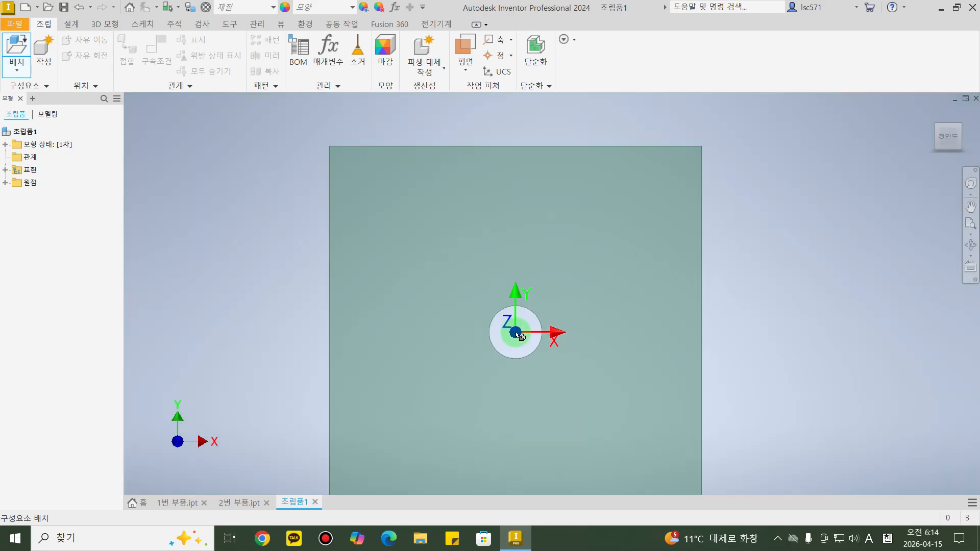
{"action": "scroll", "coordinate": [521, 334], "scroll_direction": "down", "scroll_amount": 4}
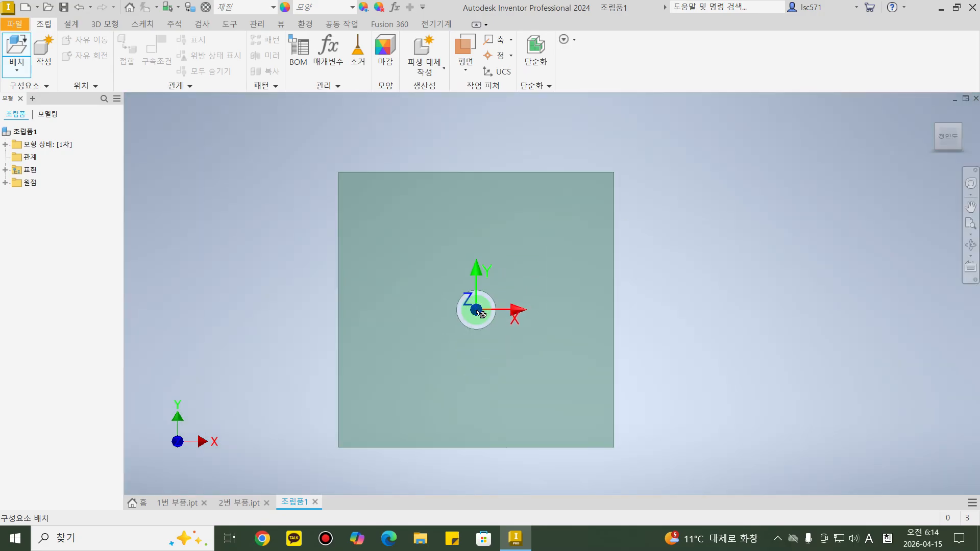
{"action": "scroll", "coordinate": [477, 308], "scroll_direction": "up", "scroll_amount": 2}
{"action": "scroll", "coordinate": [478, 311], "scroll_direction": "down", "scroll_amount": 3}
{"action": "scroll", "coordinate": [478, 310], "scroll_direction": "up", "scroll_amount": 6}
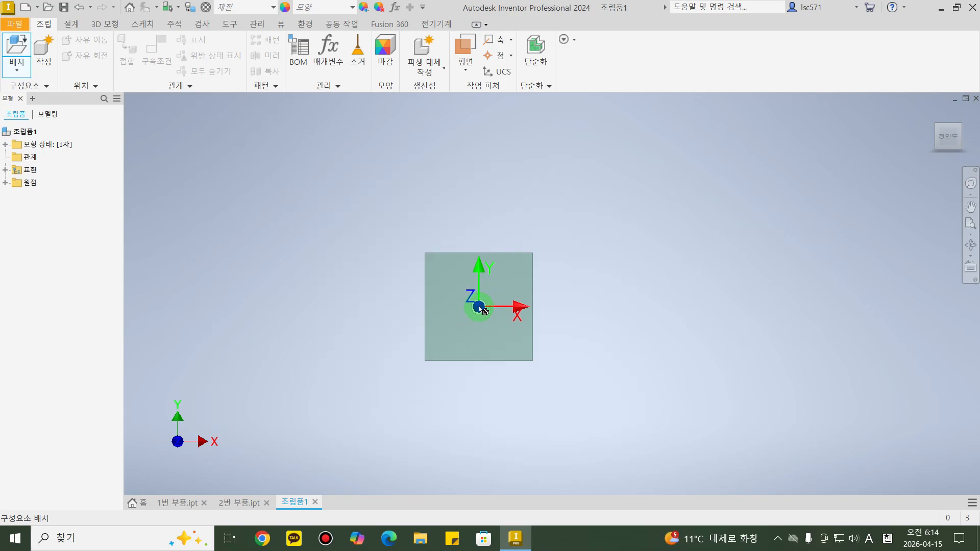
{"action": "scroll", "coordinate": [480, 309], "scroll_direction": "down", "scroll_amount": 3}
{"action": "scroll", "coordinate": [480, 309], "scroll_direction": "up", "scroll_amount": 3}
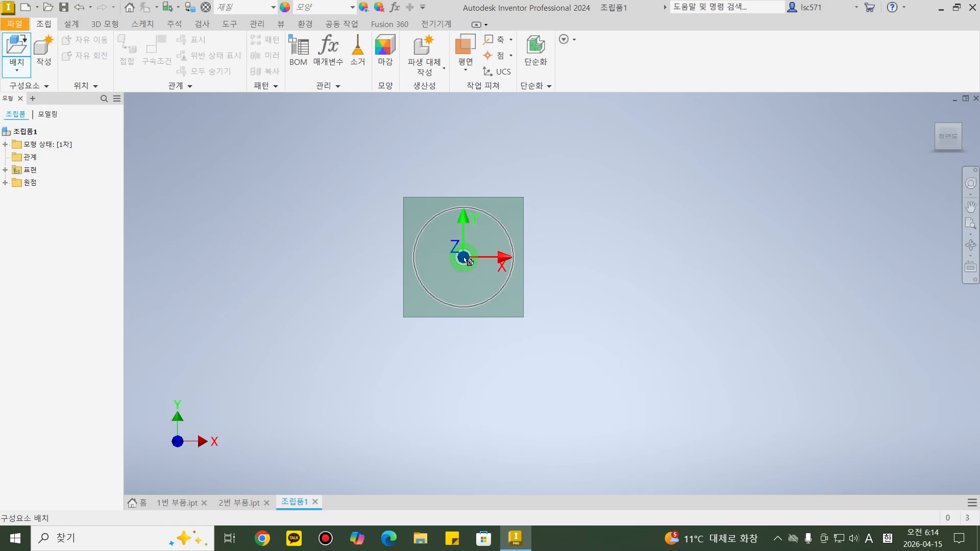
{"action": "left_click", "coordinate": [606, 276]}
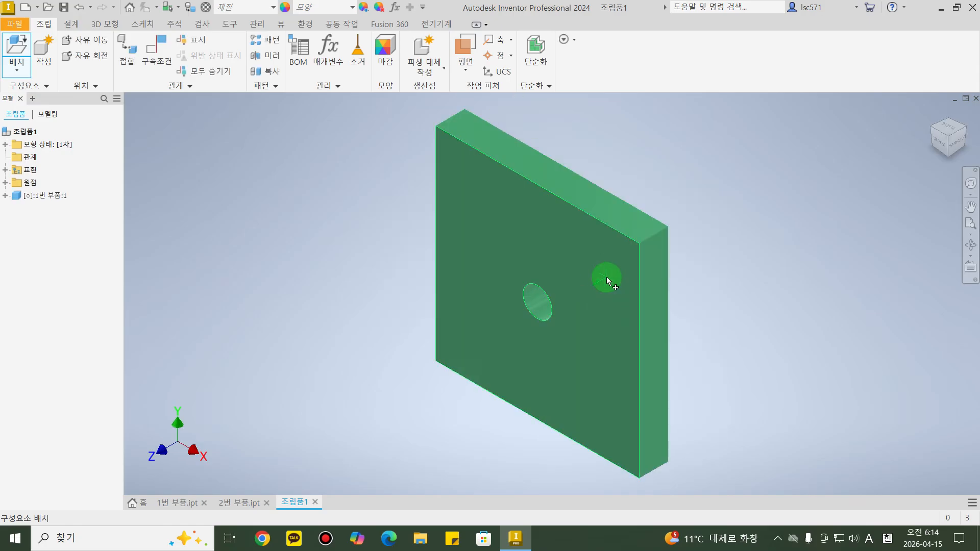
Place two more copies of the plate beside the first one and end the placement.
{"action": "scroll", "coordinate": [342, 334], "scroll_direction": "up", "scroll_amount": 3}
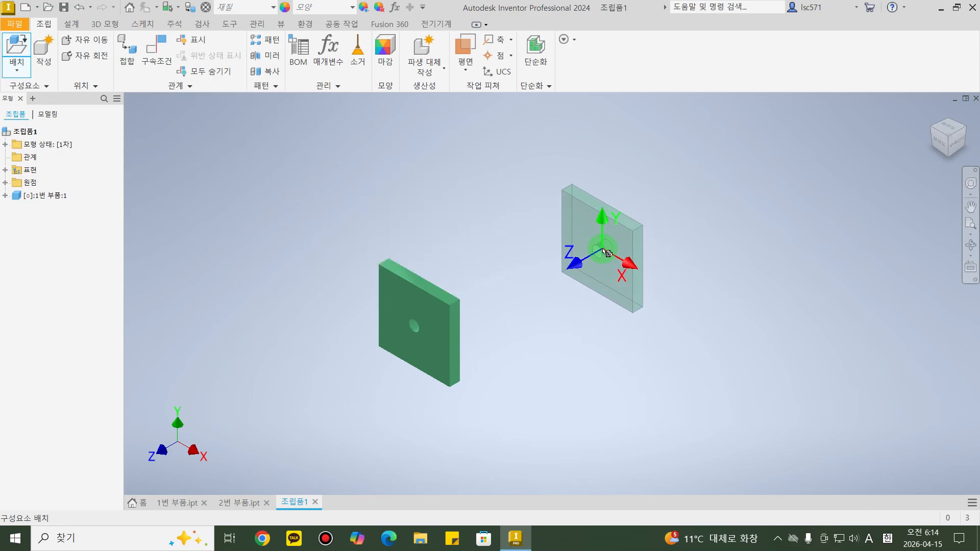
{"action": "left_click", "coordinate": [606, 253]}
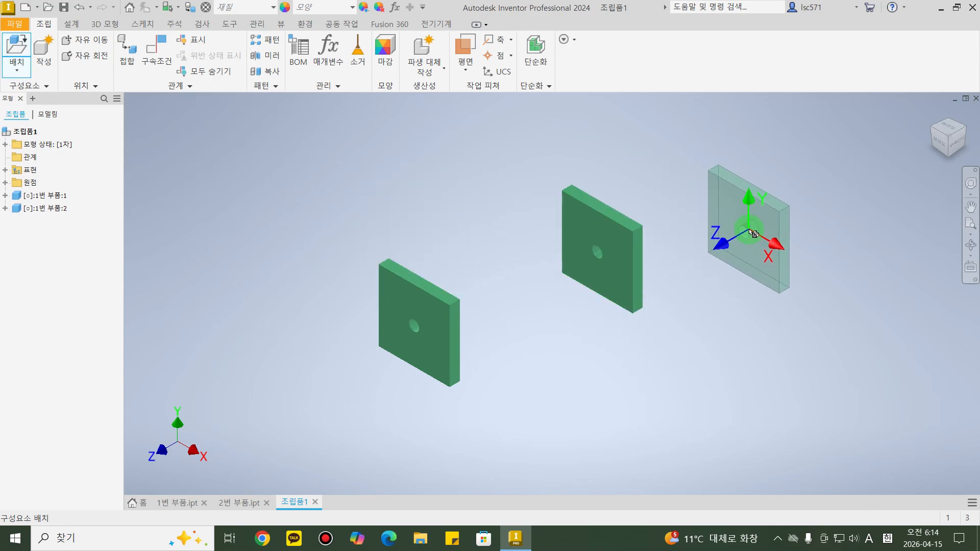
{"action": "left_click", "coordinate": [753, 233]}
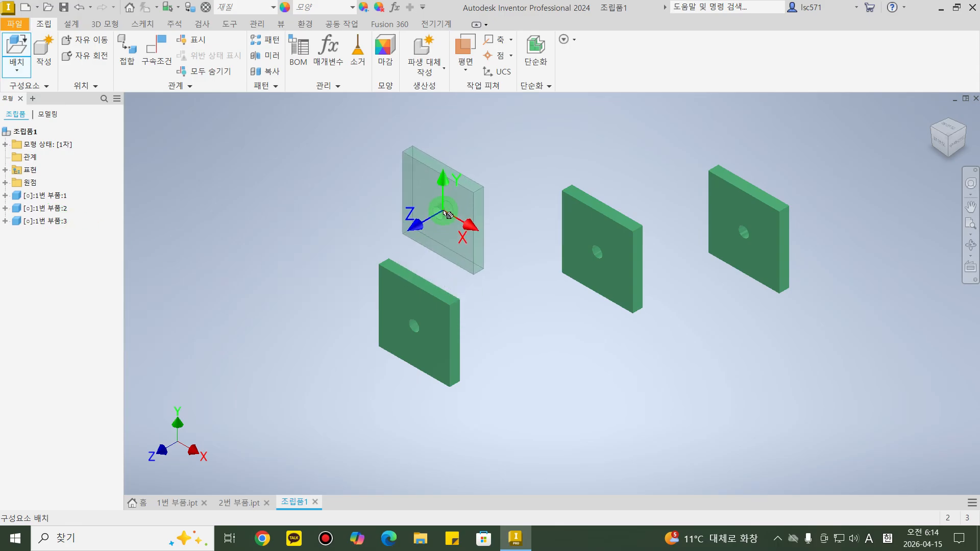
{"action": "key", "text": "Escape"}
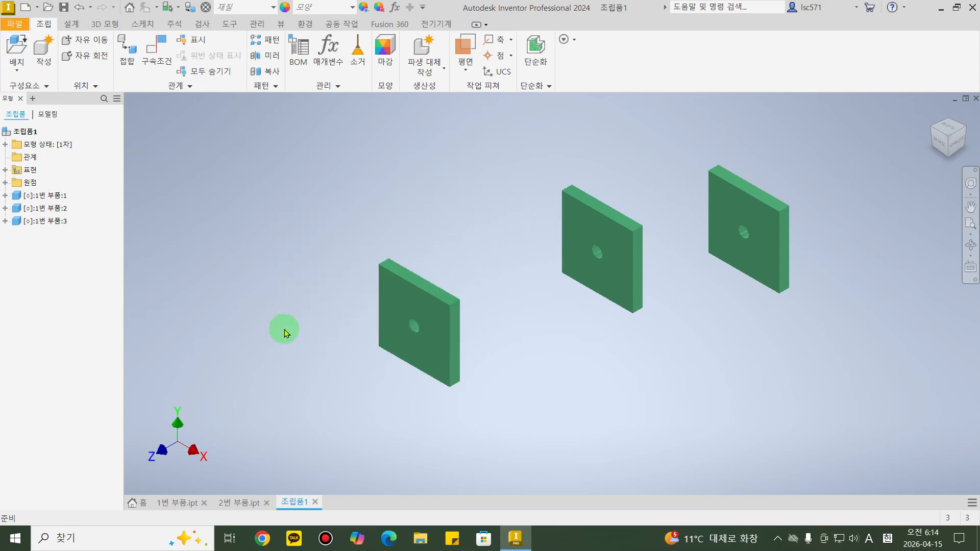
Delete the two extra plate instances, 1번 부품:2 and 1번 부품:3, from the assembly.
{"action": "left_click", "coordinate": [31, 208]}
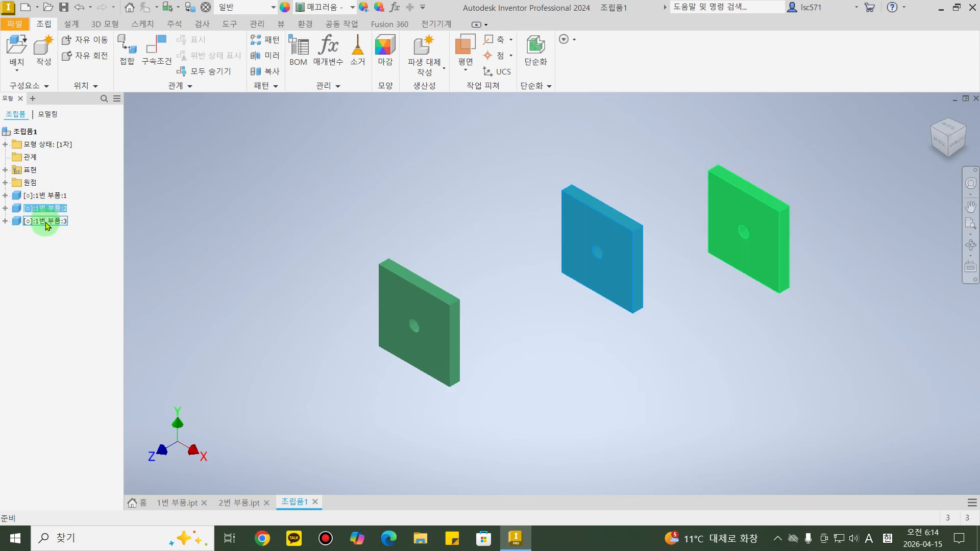
{"action": "left_click", "coordinate": [45, 223], "text": "ctrl"}
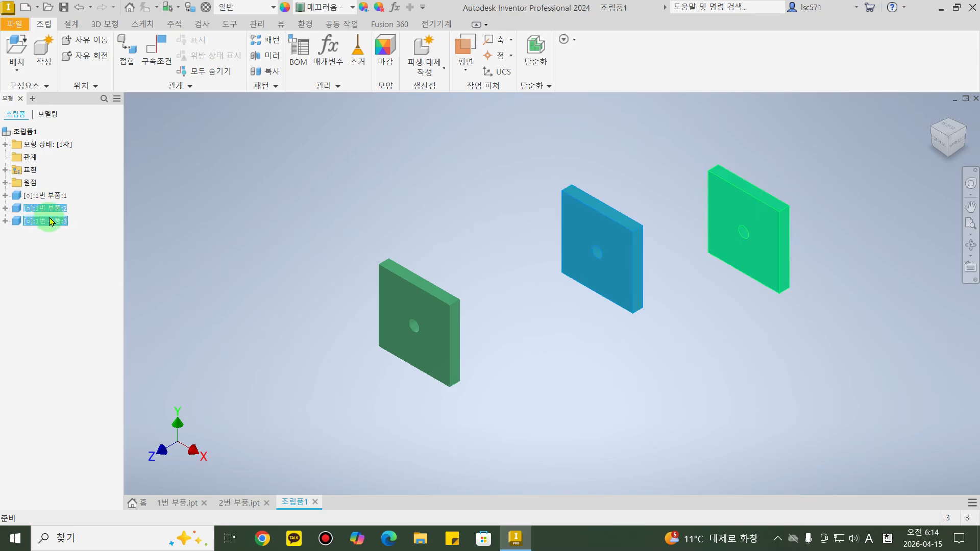
{"action": "key", "text": "Delete"}
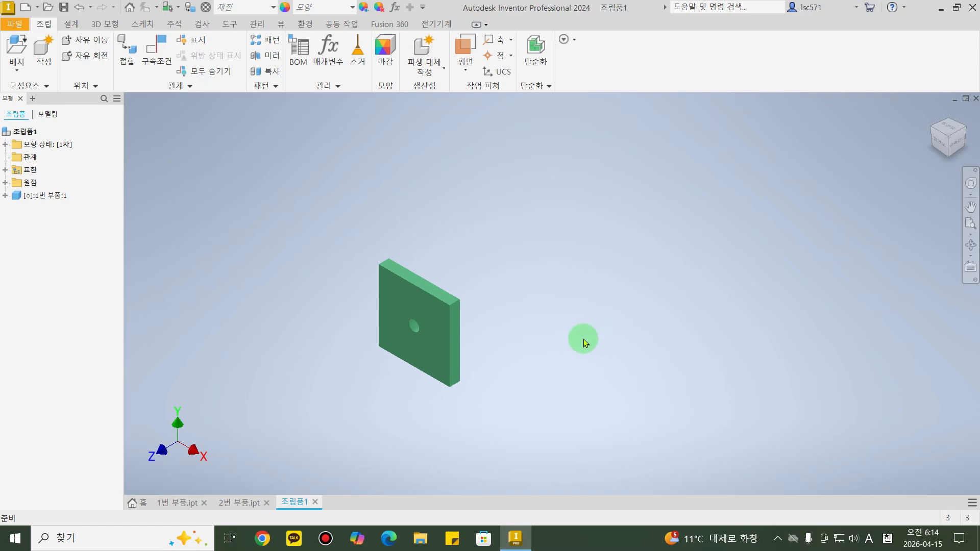
{"action": "middle_click_drag", "start_coordinate": [581, 336], "coordinate": [620, 311]}
{"action": "scroll", "coordinate": [493, 336], "scroll_direction": "up", "scroll_amount": 3}
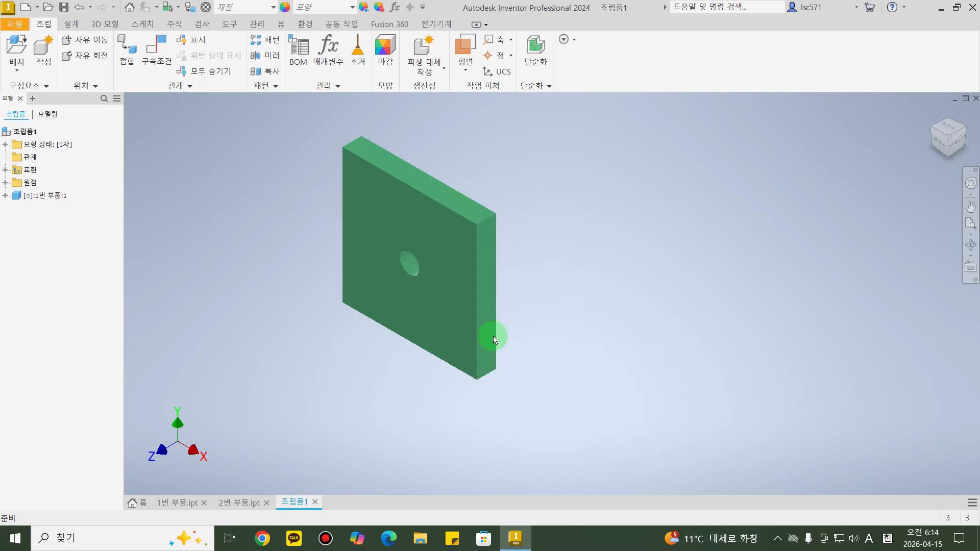
{"action": "scroll", "coordinate": [493, 339], "scroll_direction": "down", "scroll_amount": 2}
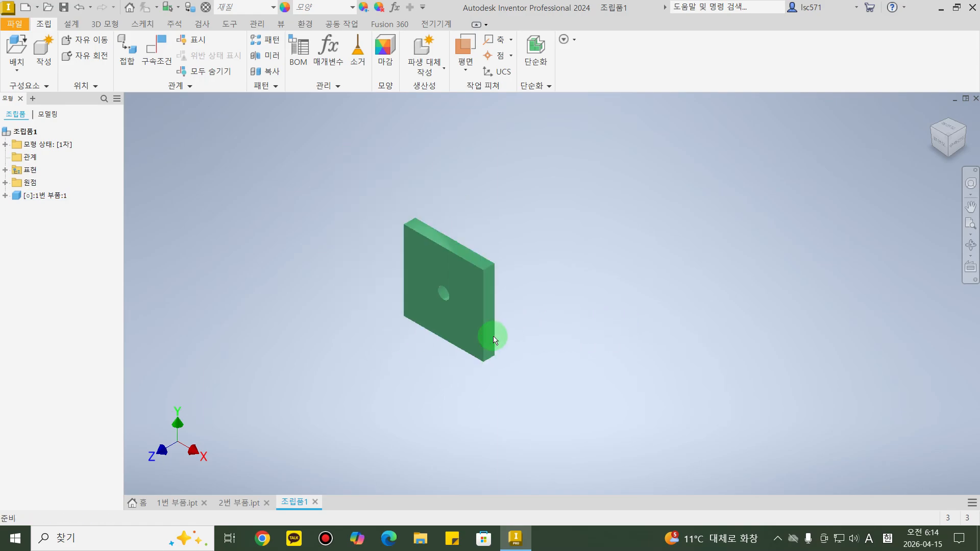
Move the ungrounded plate freely to a different position in the assembly space.
{"action": "left_click", "coordinate": [28, 202]}
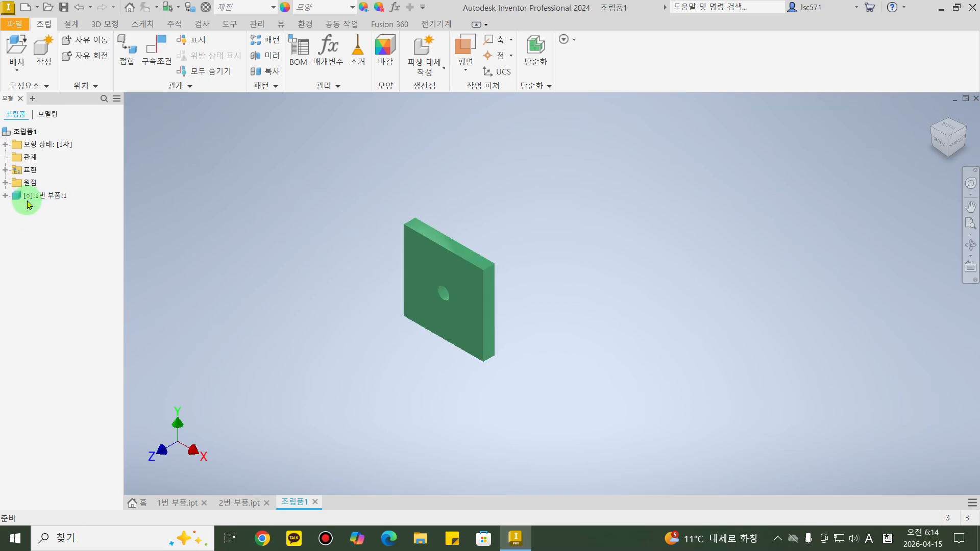
{"action": "left_click_drag", "start_coordinate": [471, 298], "coordinate": [477, 278]}
{"action": "left_click", "coordinate": [610, 303]}
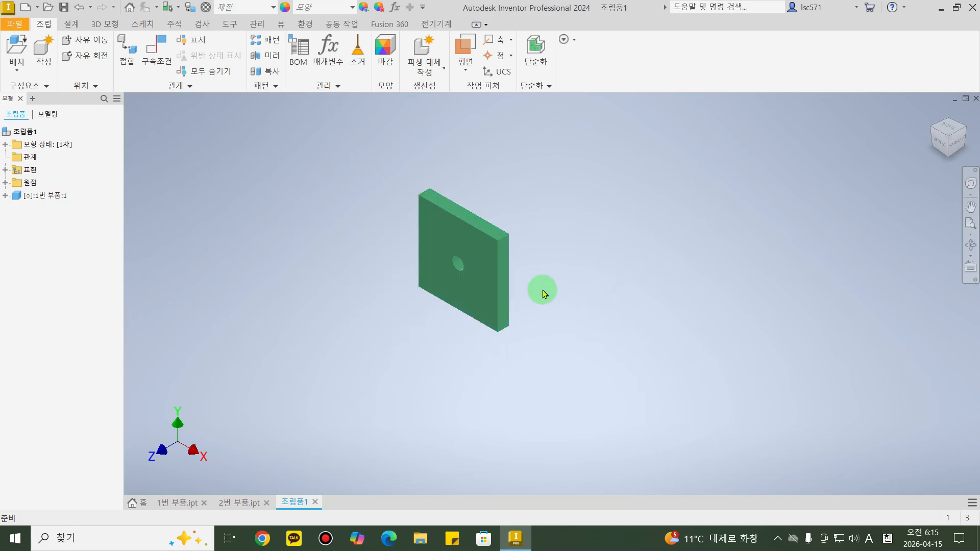
{"action": "scroll", "coordinate": [437, 223], "scroll_direction": "up", "scroll_amount": 3}
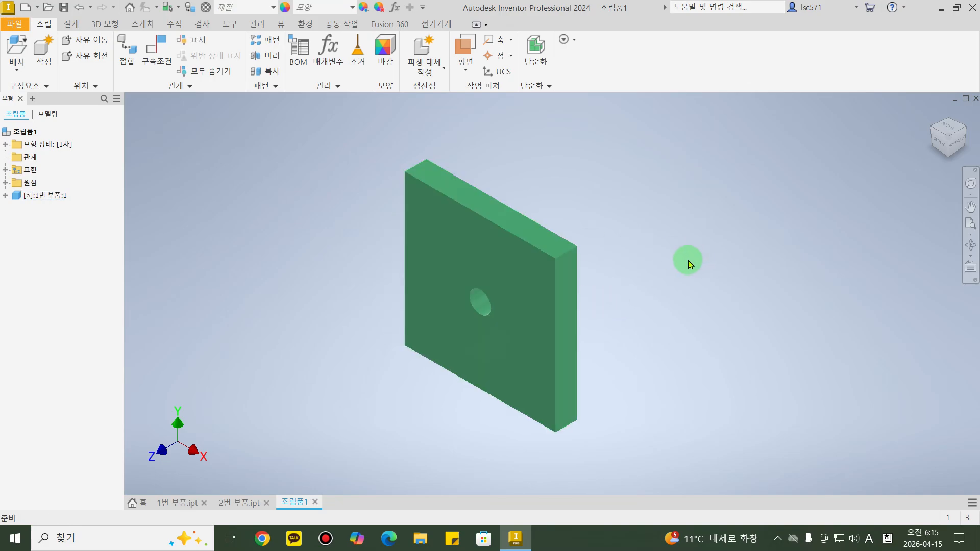
{"action": "middle_click_drag", "start_coordinate": [683, 263], "coordinate": [670, 274]}
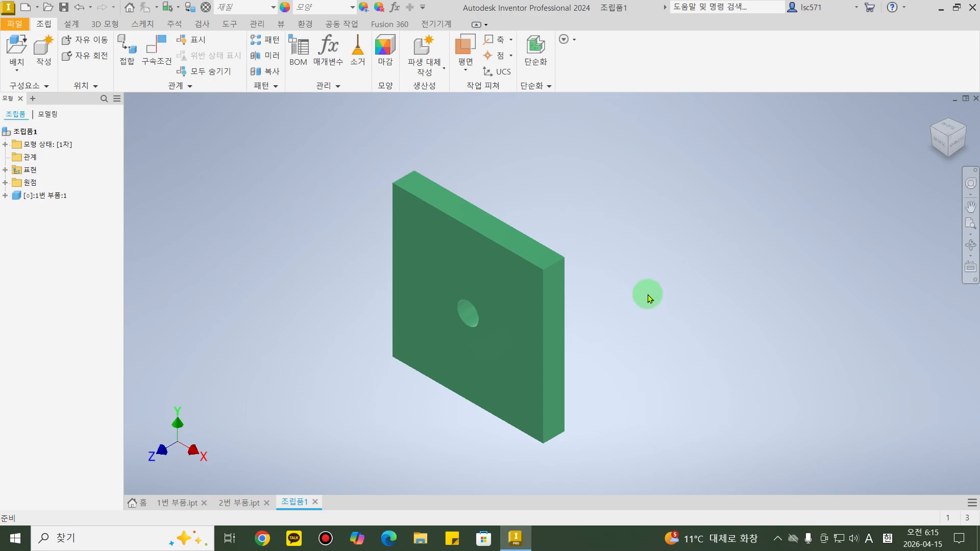
{"action": "mouse_move", "coordinate": [621, 323]}
{"action": "middle_mouse_down", "text": "shift"}
{"action": "mouse_move", "coordinate": [629, 302]}
{"action": "mouse_move", "coordinate": [620, 331]}
{"action": "middle_mouse_up", "text": "shift"}
{"action": "left_click_drag", "start_coordinate": [469, 357], "coordinate": [494, 299]}
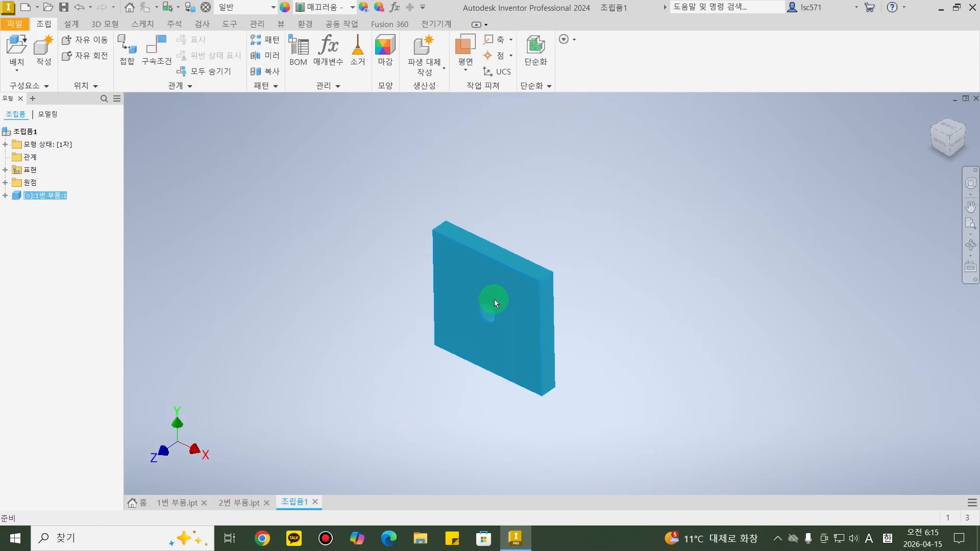
{"action": "left_click", "coordinate": [731, 325]}
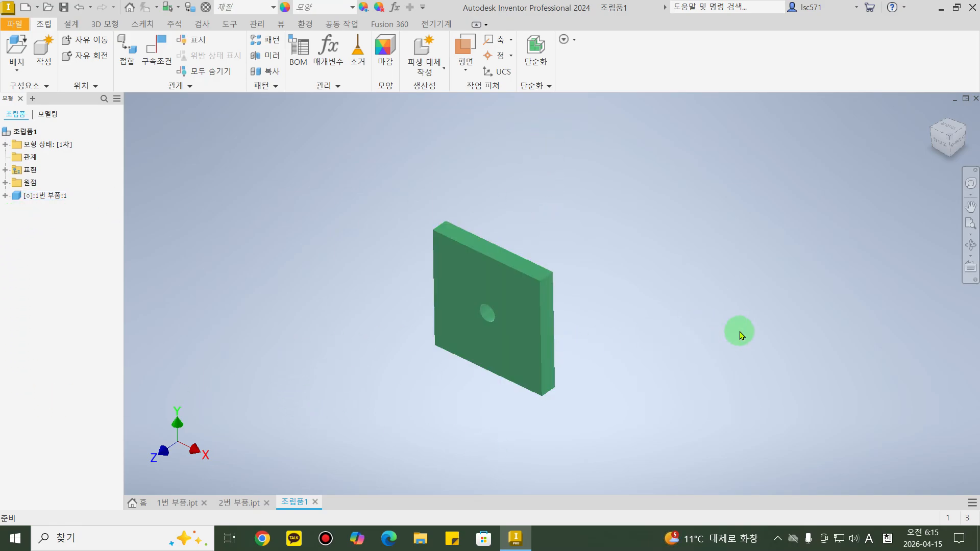
Turn on the visibility of the assembly's YZ, XZ and XY origin planes.
{"action": "left_click", "coordinate": [5, 183]}
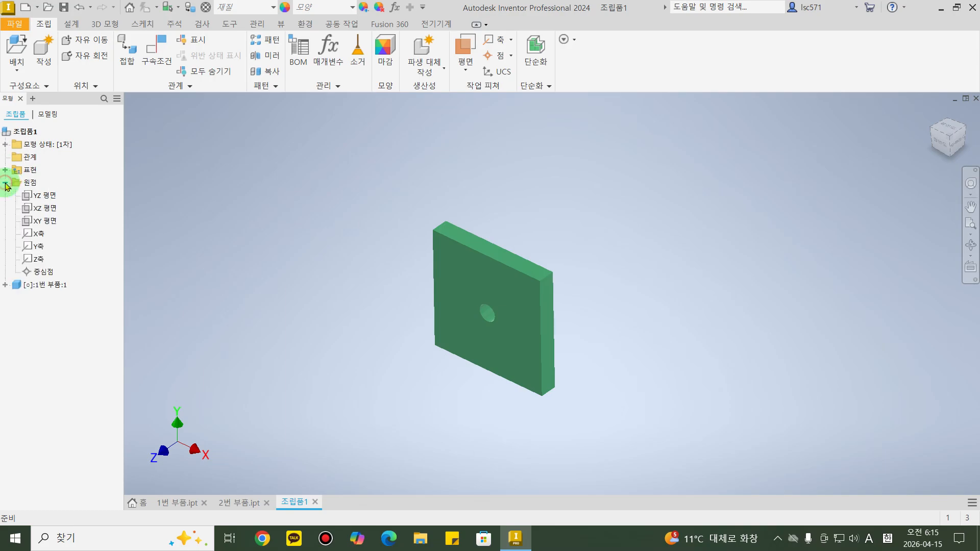
{"action": "left_click", "coordinate": [49, 198]}
{"action": "left_click", "coordinate": [49, 209], "text": "ctrl"}
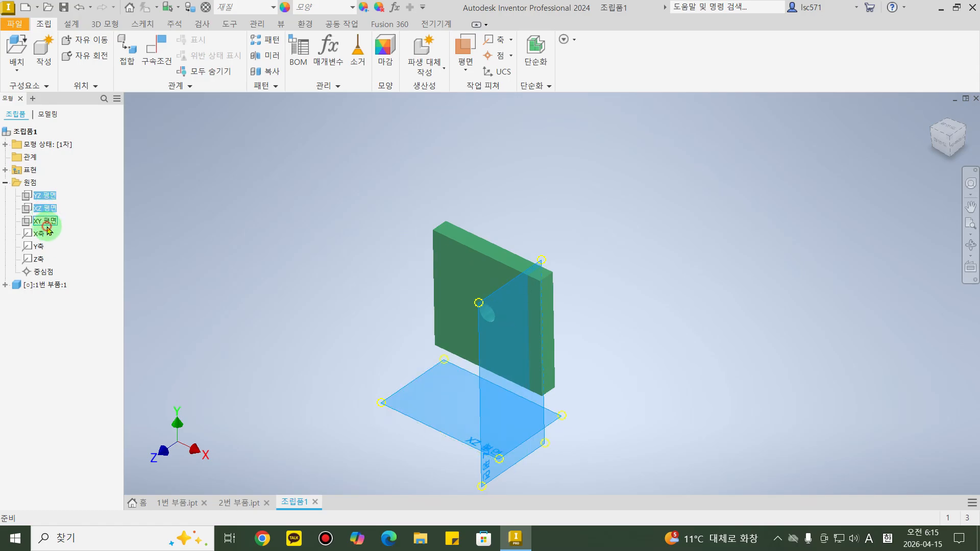
{"action": "left_click", "coordinate": [47, 224], "text": "ctrl"}
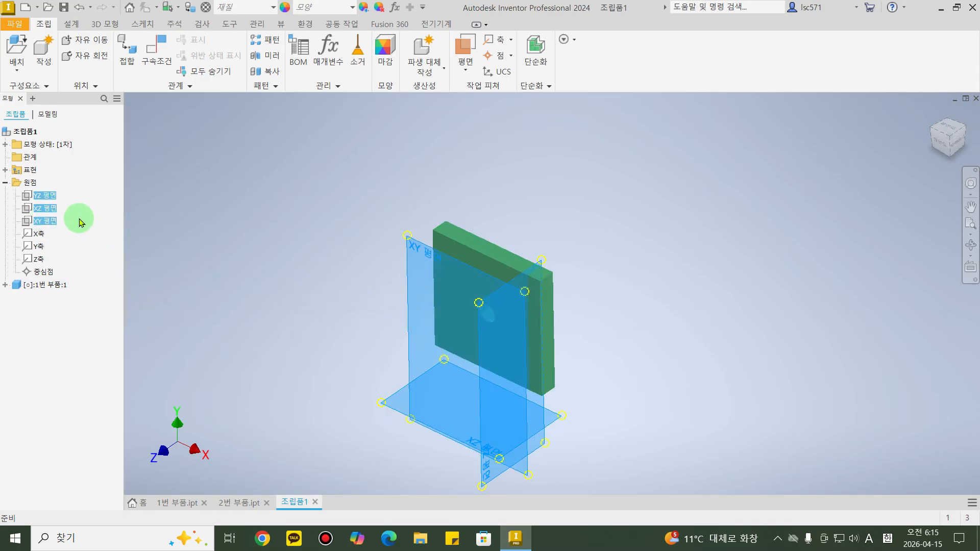
{"action": "right_click", "coordinate": [46, 199]}
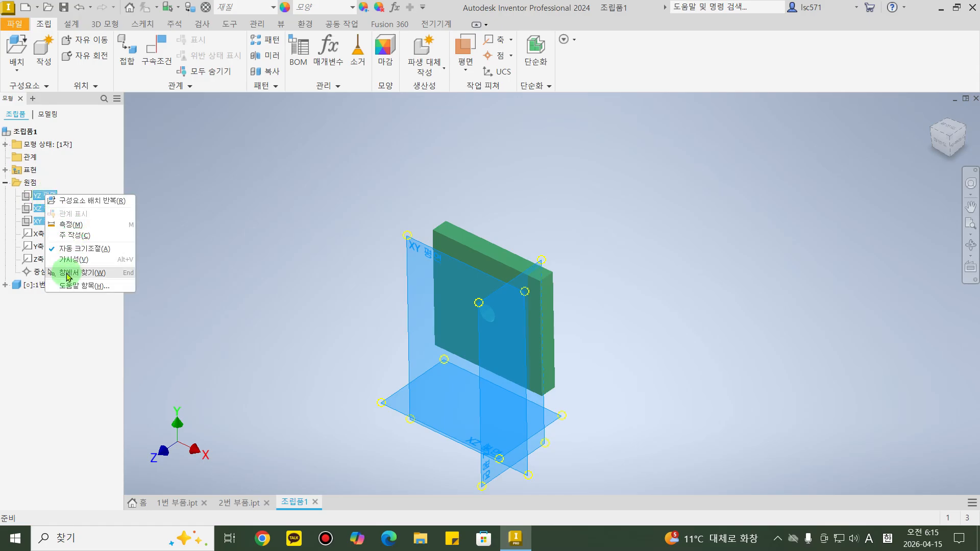
{"action": "left_click", "coordinate": [74, 260]}
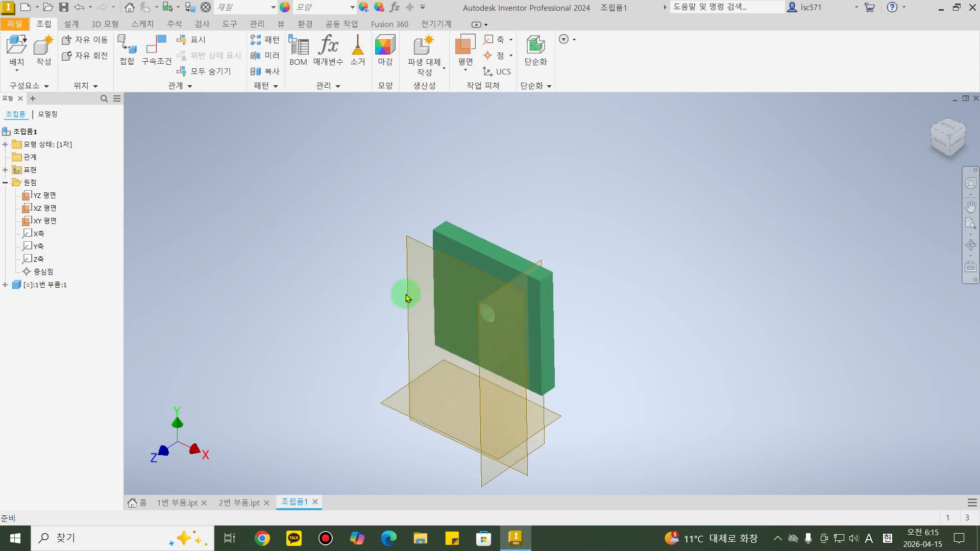
Hide the assembly's YZ, XZ and XY origin planes again.
{"action": "middle_click_drag", "start_coordinate": [801, 349], "coordinate": [385, 347]}
{"action": "left_click", "coordinate": [46, 196]}
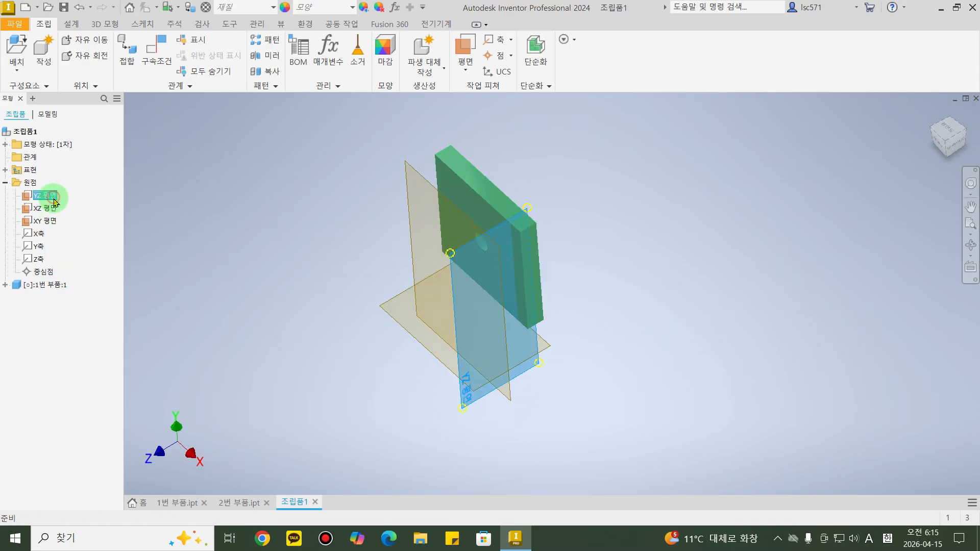
{"action": "left_click", "coordinate": [46, 208], "text": "ctrl"}
{"action": "left_click", "coordinate": [46, 227], "text": "ctrl"}
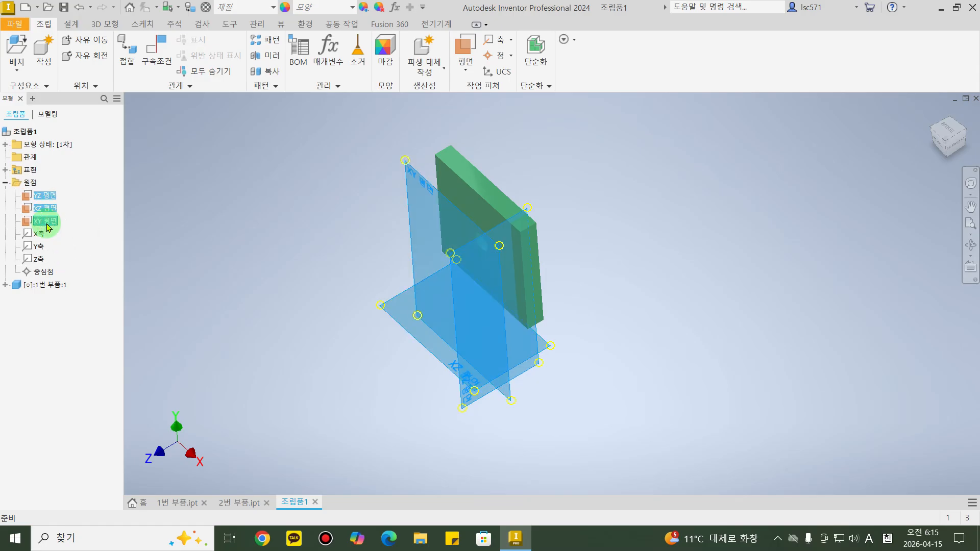
{"action": "right_click", "coordinate": [52, 201]}
{"action": "left_click", "coordinate": [77, 262]}
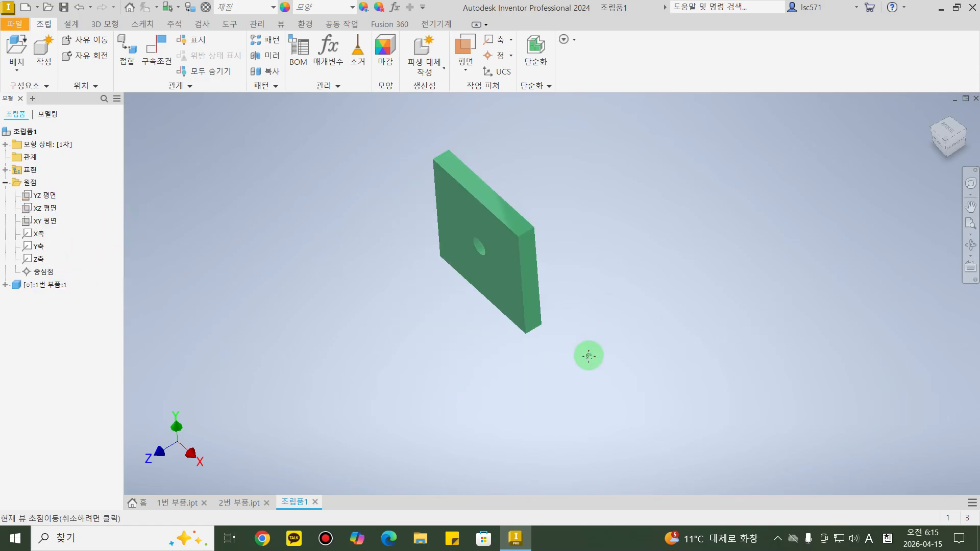
Move the plate away from the assembly origin and expand the plate's own origin folder in the model tree.
{"action": "left_click_drag", "start_coordinate": [498, 281], "coordinate": [599, 304]}
{"action": "left_click", "coordinate": [8, 288]}
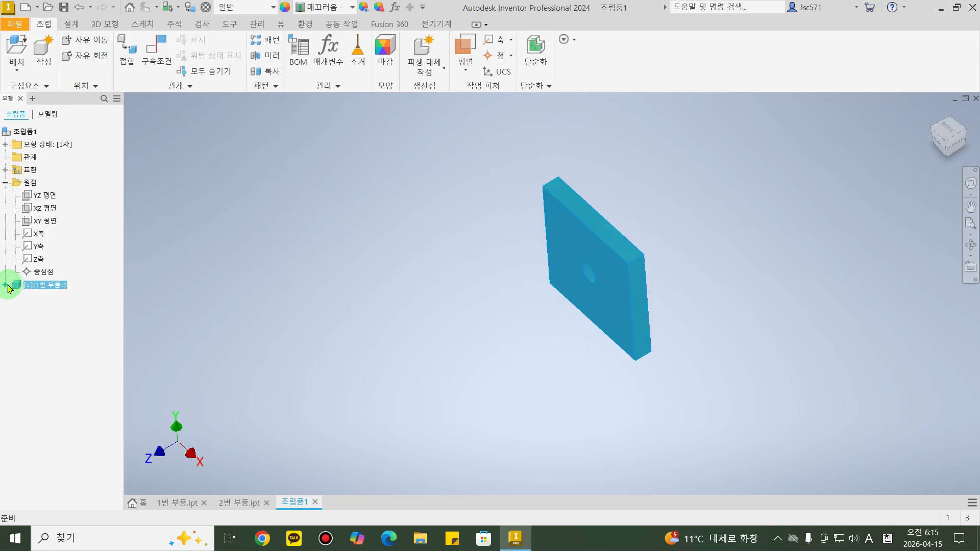
{"action": "left_click", "coordinate": [5, 285]}
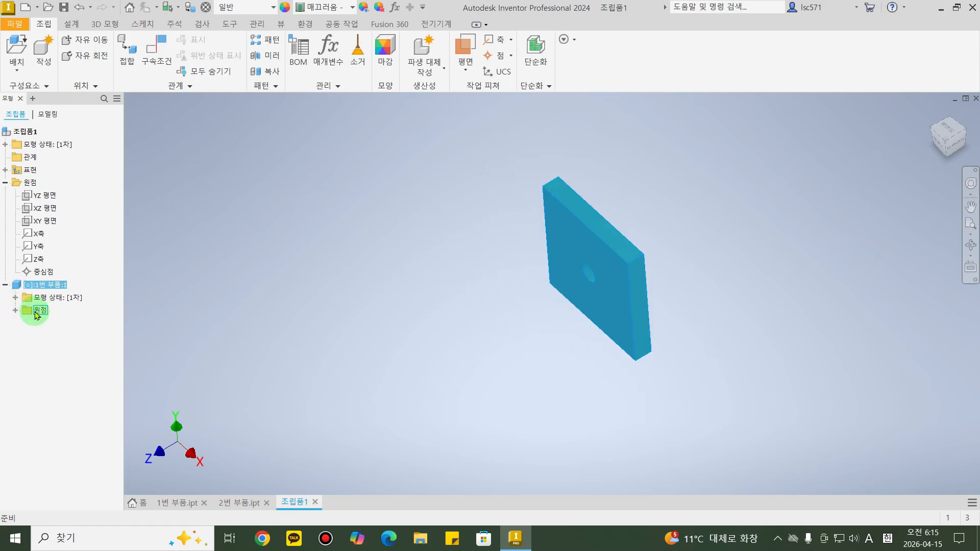
{"action": "left_click", "coordinate": [15, 311]}
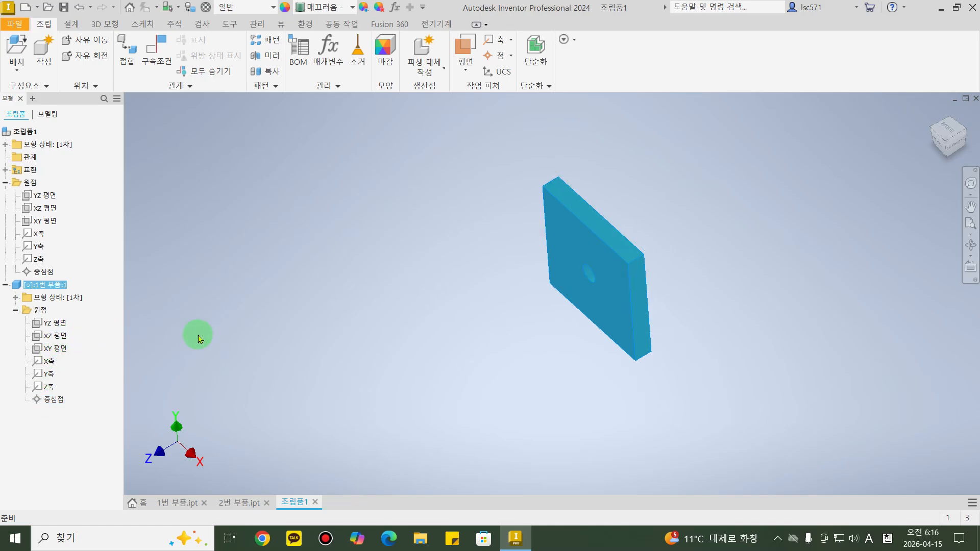
{"action": "middle_click_drag", "start_coordinate": [217, 359], "coordinate": [217, 363], "text": "shift"}
{"action": "middle_click_drag", "start_coordinate": [704, 315], "coordinate": [590, 353], "text": "shift"}
{"action": "left_click", "coordinate": [644, 347]}
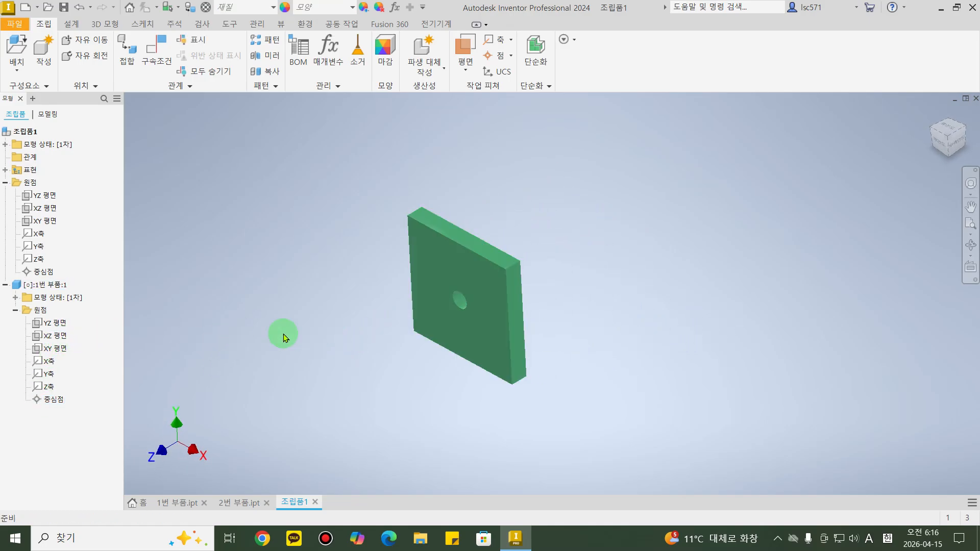
Apply a mate constraint with 0 mm offset between the assembly's YZ plane and the plate's YZ plane.
{"action": "left_click", "coordinate": [163, 63]}
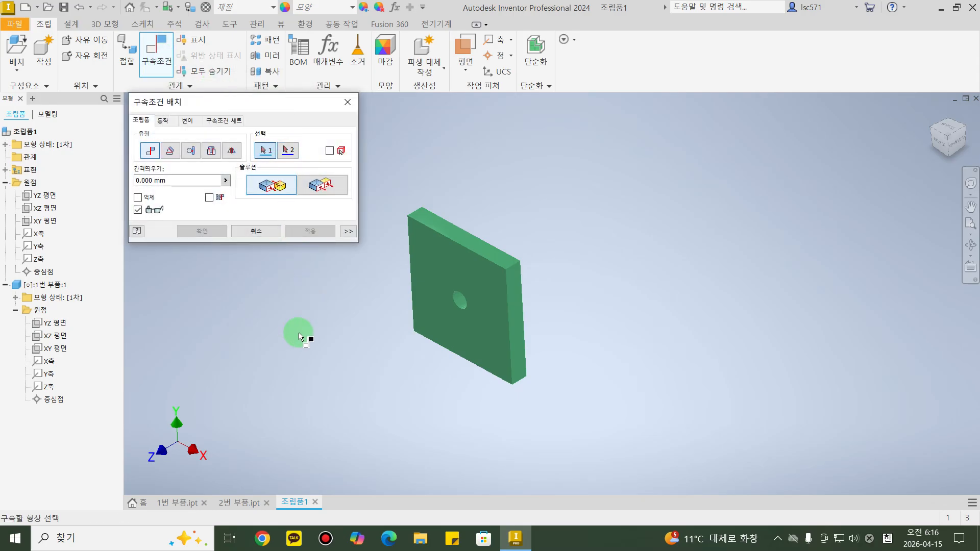
{"action": "left_click", "coordinate": [150, 153]}
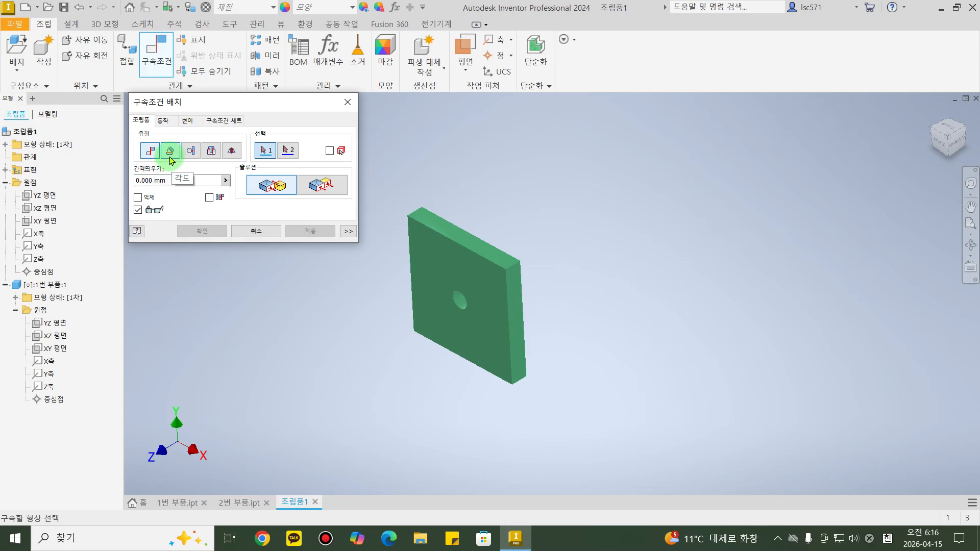
{"action": "left_click", "coordinate": [231, 160]}
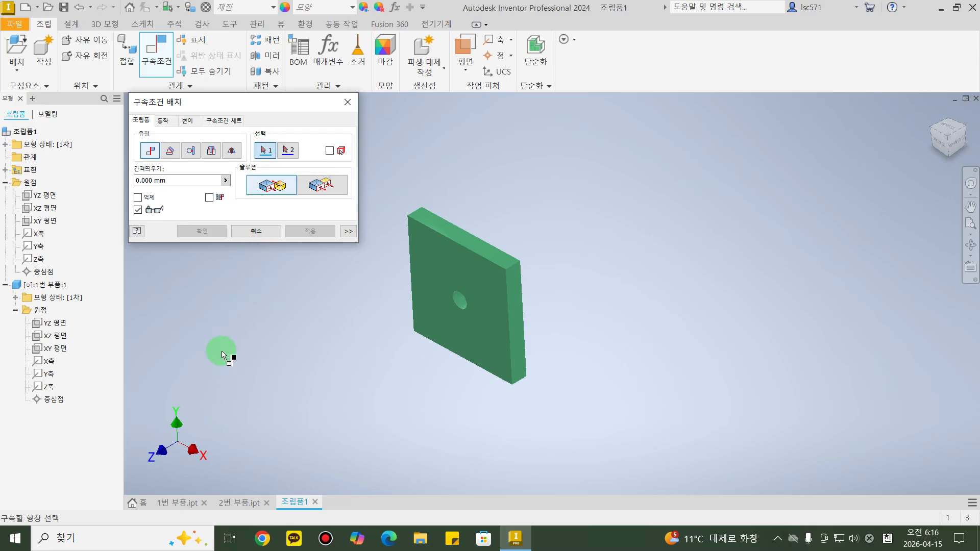
{"action": "left_click", "coordinate": [150, 156]}
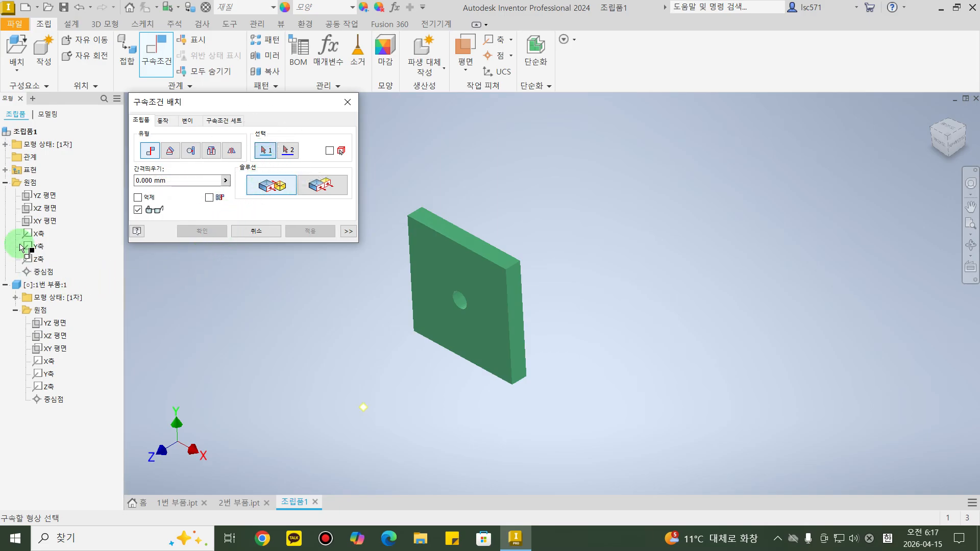
{"action": "left_click", "coordinate": [44, 197]}
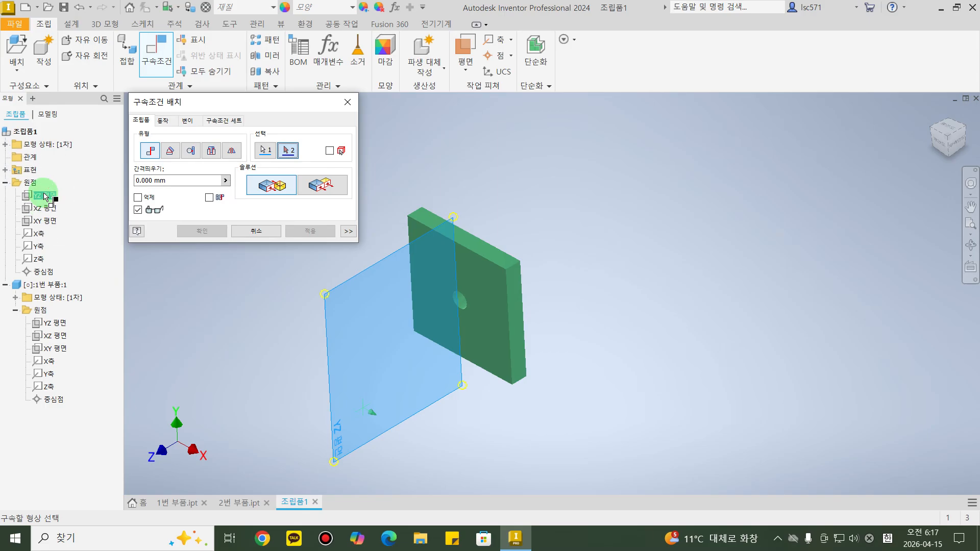
{"action": "left_click", "coordinate": [265, 153]}
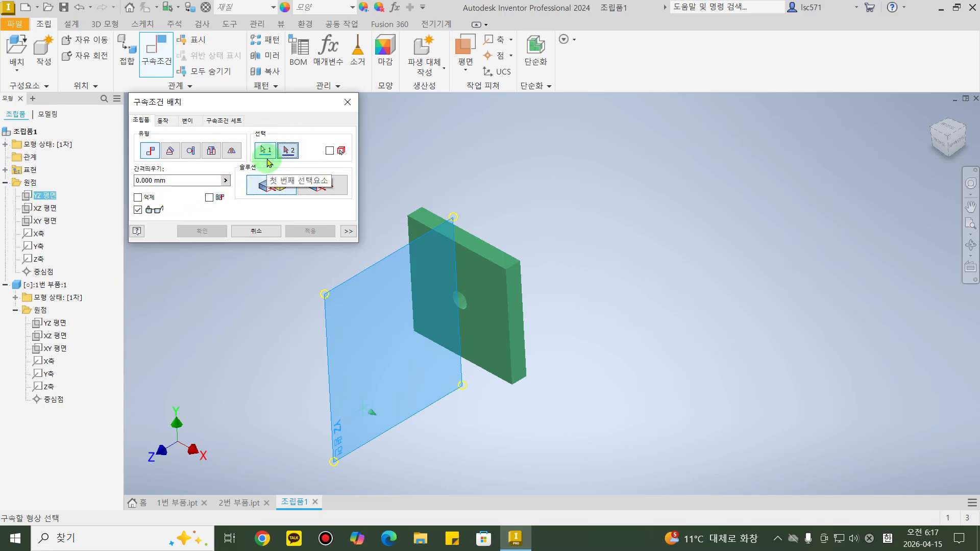
{"action": "left_click", "coordinate": [288, 150]}
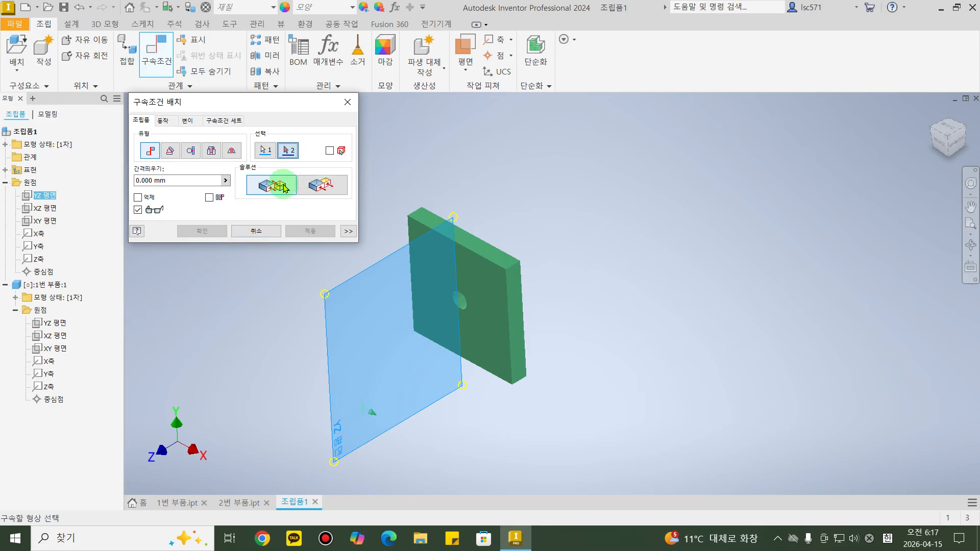
{"action": "left_click", "coordinate": [55, 323]}
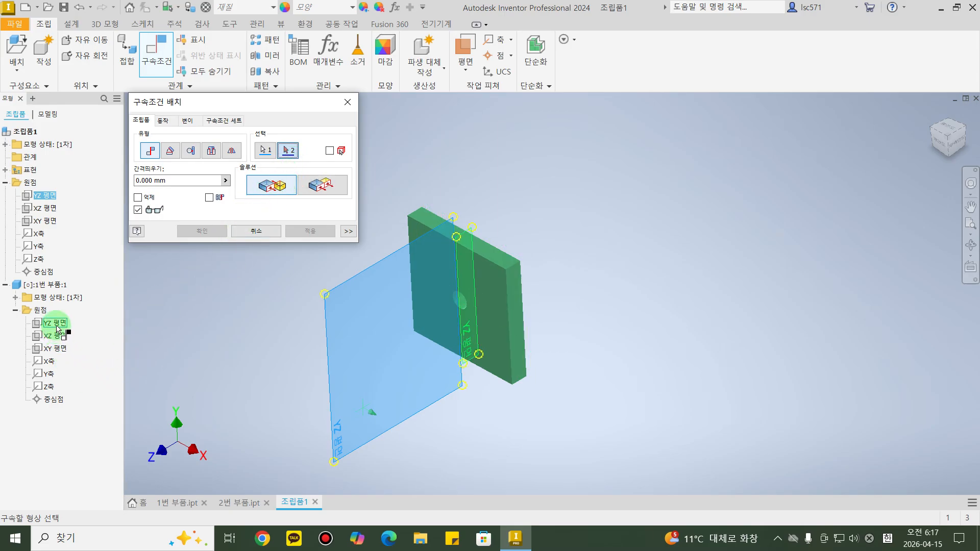
{"action": "left_click", "coordinate": [56, 328]}
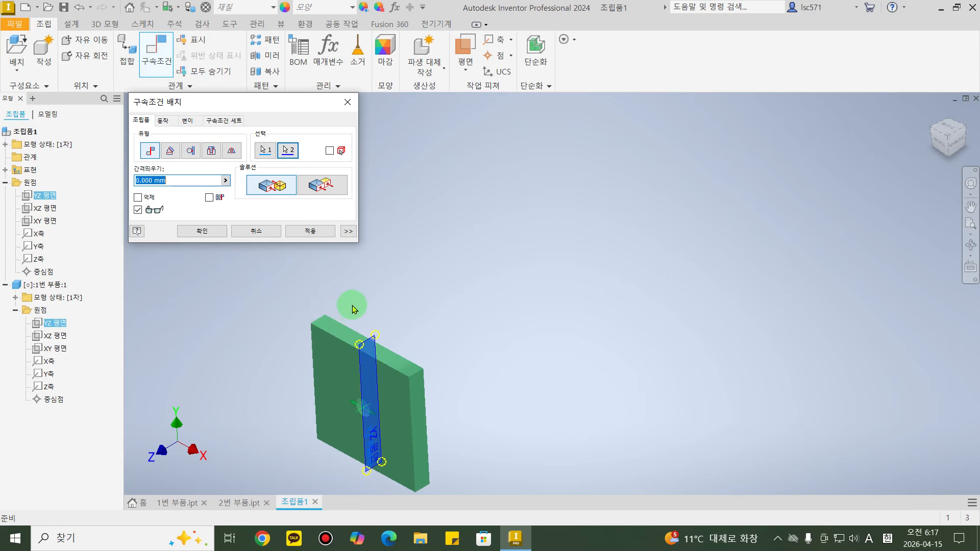
{"action": "left_click", "coordinate": [308, 233]}
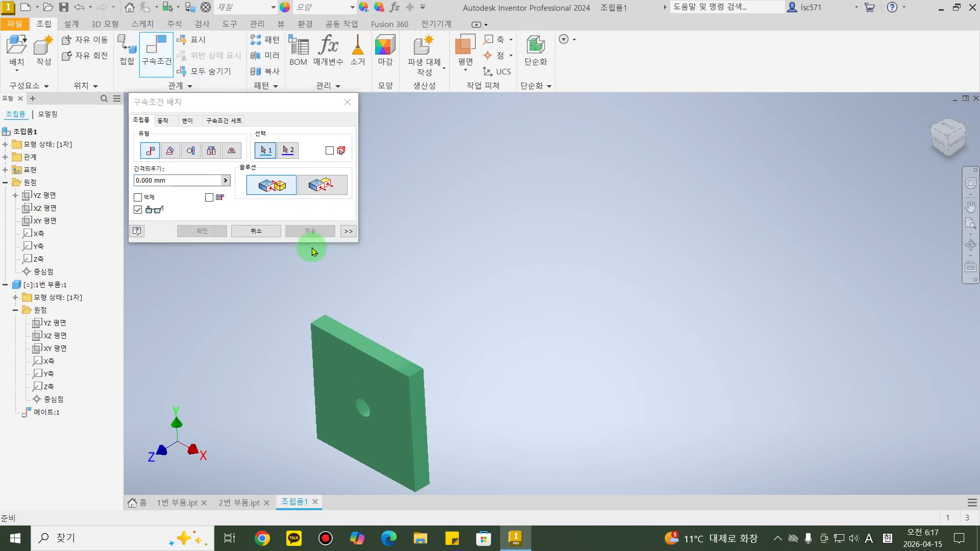
Apply a mate constraint with 0 mm offset between the assembly's XZ plane and the plate's XZ plane.
{"action": "left_click", "coordinate": [149, 153]}
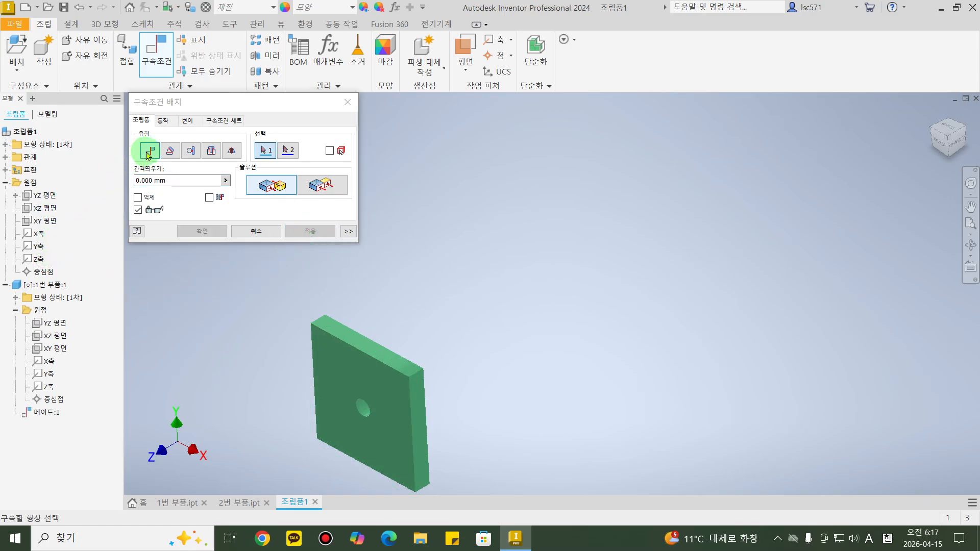
{"action": "left_click", "coordinate": [44, 210]}
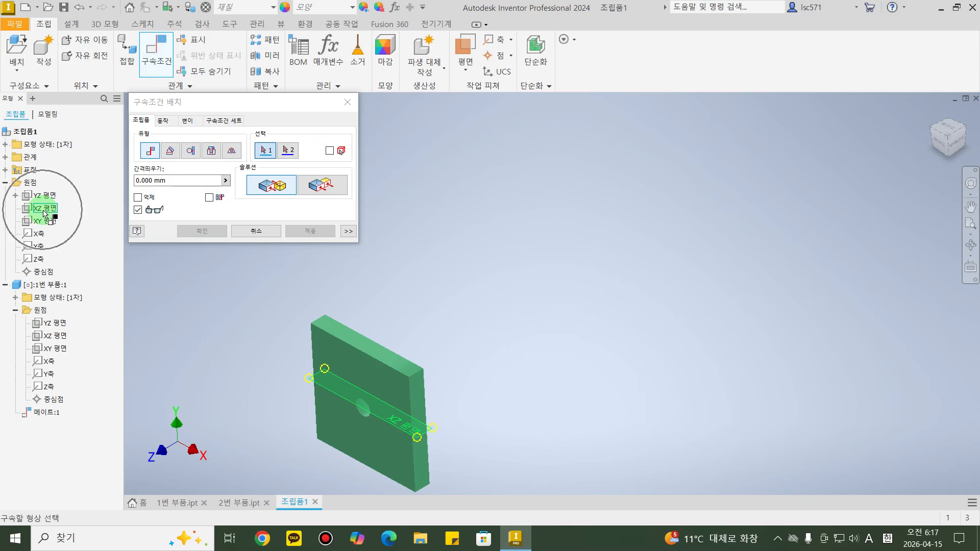
{"action": "left_click", "coordinate": [55, 337]}
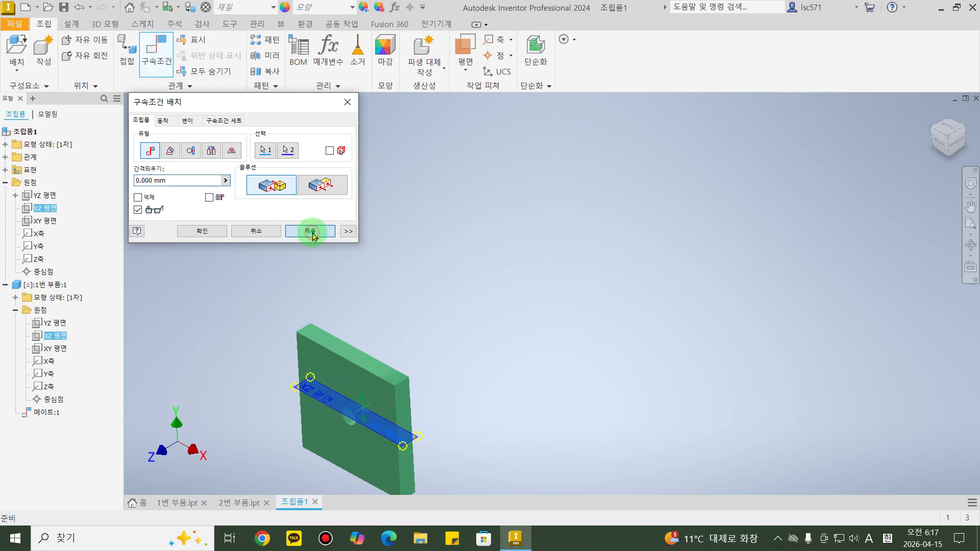
{"action": "left_click", "coordinate": [310, 232]}
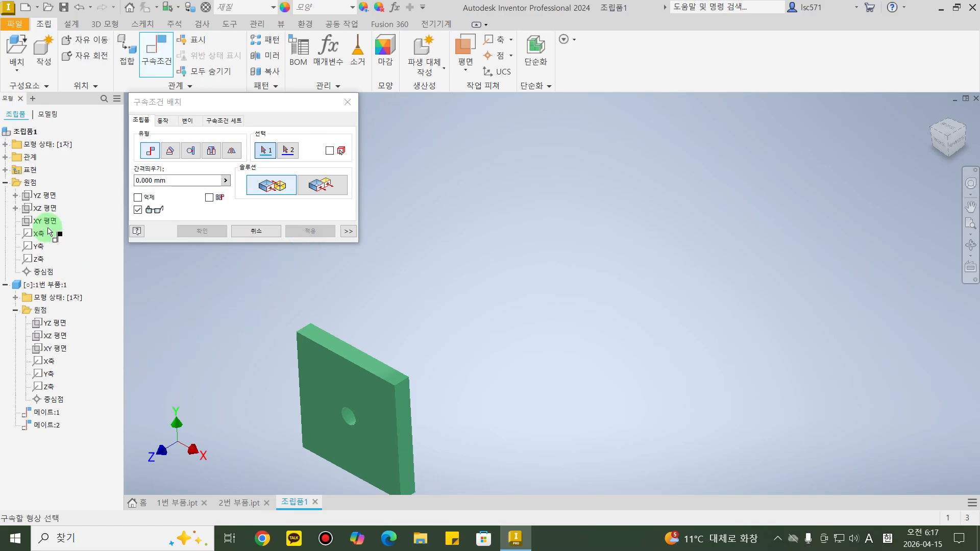
Apply a flush constraint with 0 mm offset between the assembly's XY plane and the plate's XY plane.
{"action": "left_click", "coordinate": [46, 223]}
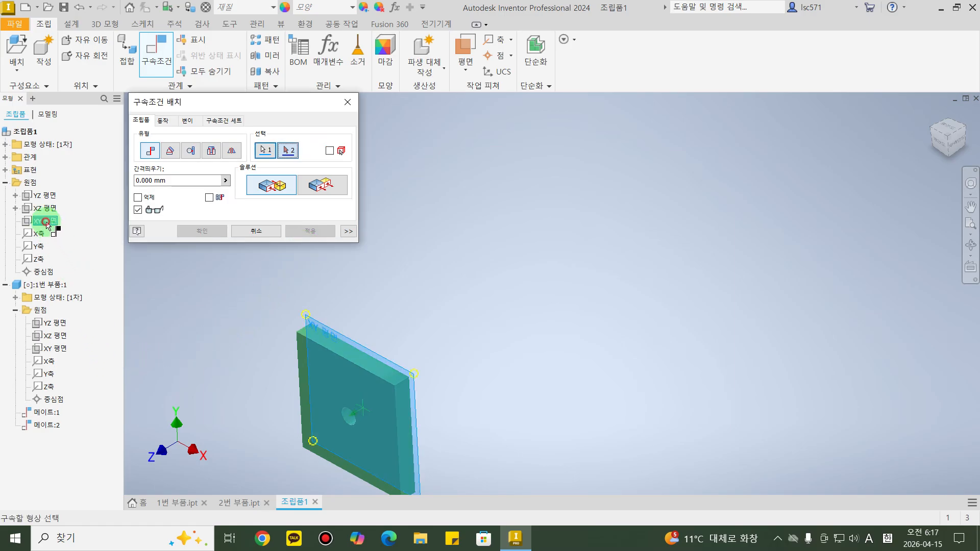
{"action": "left_click", "coordinate": [58, 351]}
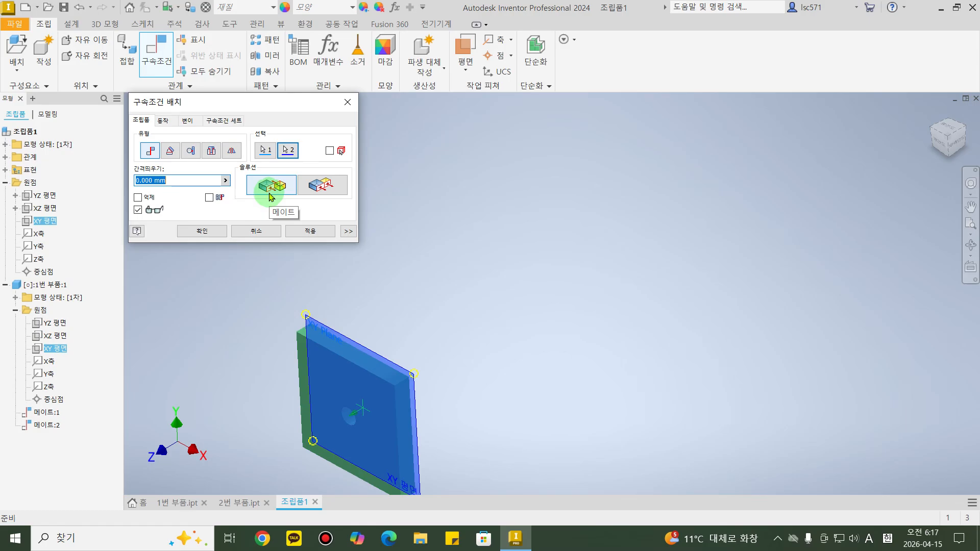
{"action": "left_click", "coordinate": [312, 194]}
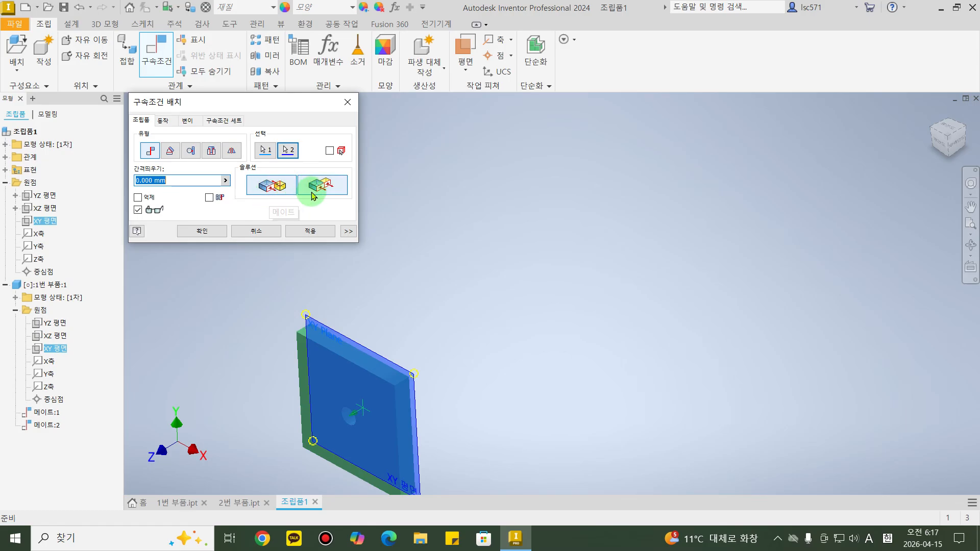
{"action": "left_click", "coordinate": [267, 197]}
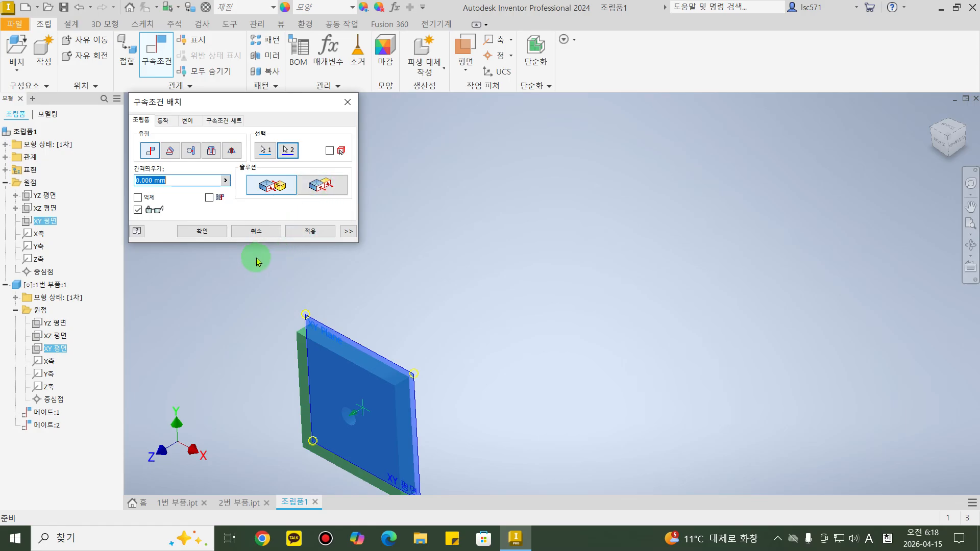
{"action": "left_click", "coordinate": [321, 188]}
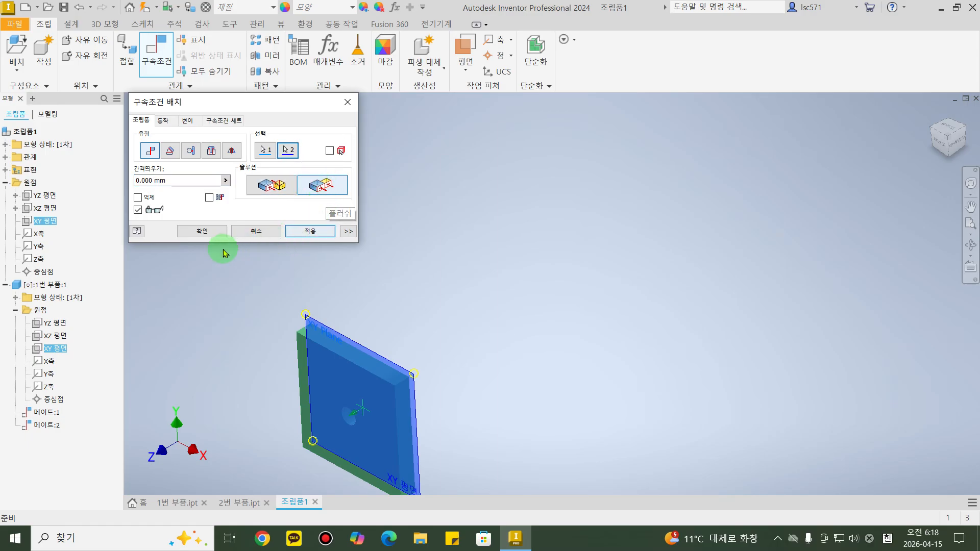
{"action": "left_click", "coordinate": [305, 234]}
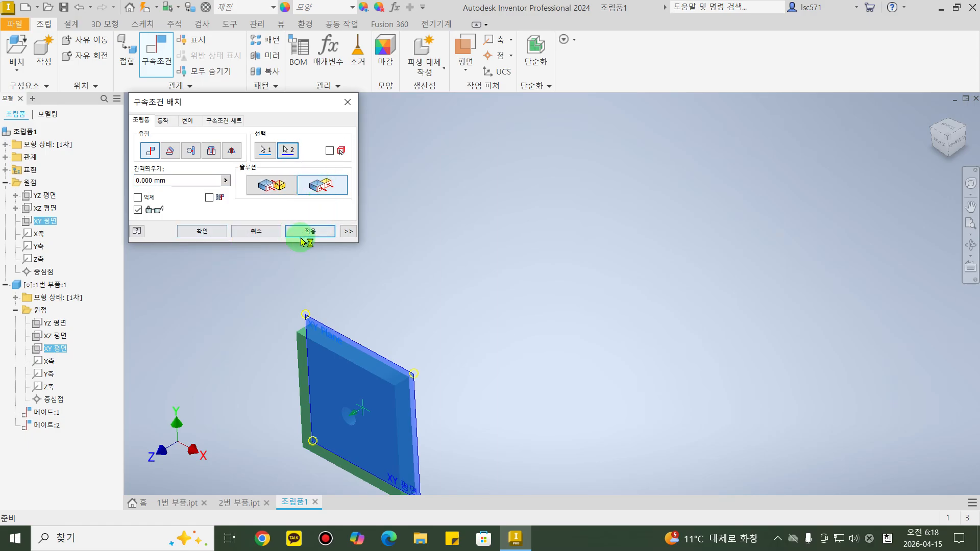
{"action": "left_click", "coordinate": [207, 235]}
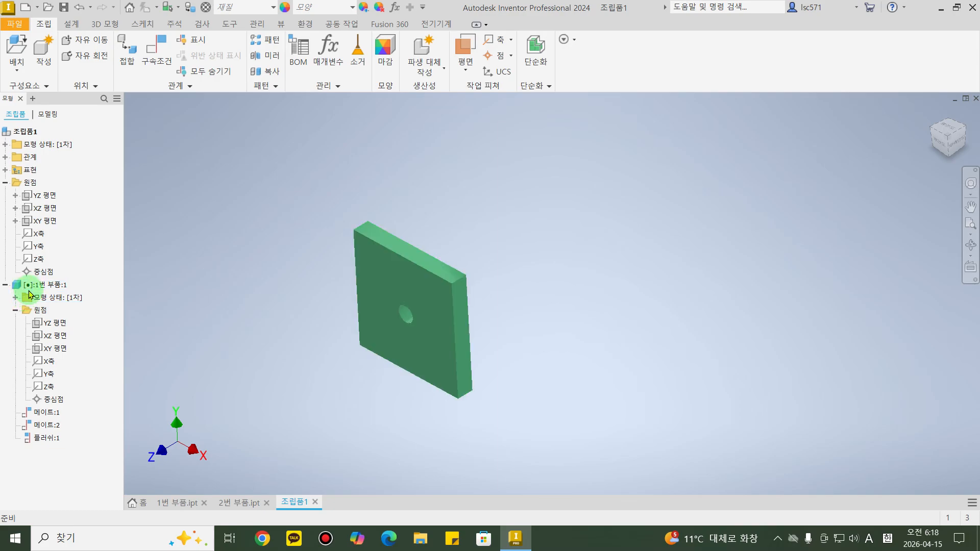
Collapse the assembly's origin folder in the model tree and clear the plate selection.
{"action": "key", "text": "ctrl"}
{"action": "left_click", "coordinate": [427, 305]}
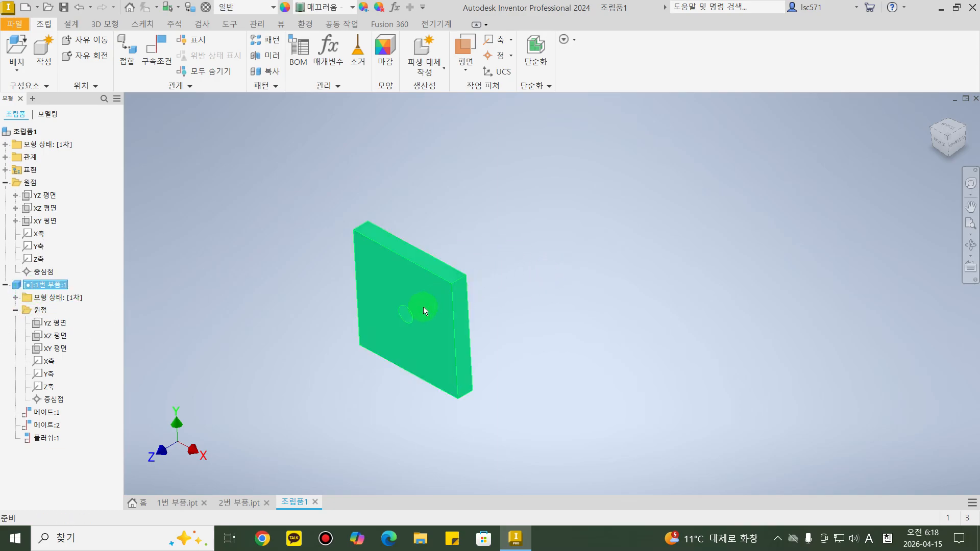
{"action": "middle_click_drag", "start_coordinate": [424, 305], "coordinate": [480, 275]}
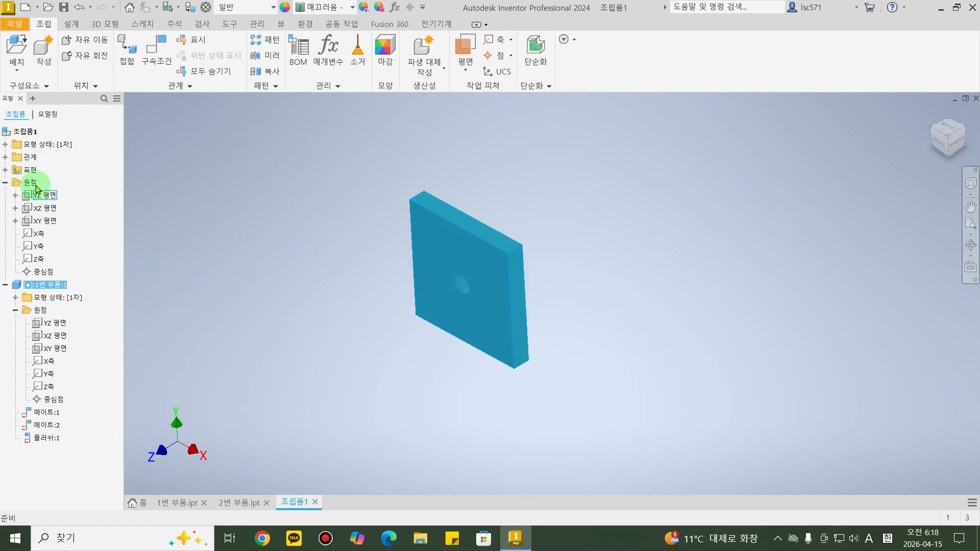
{"action": "left_click", "coordinate": [6, 183]}
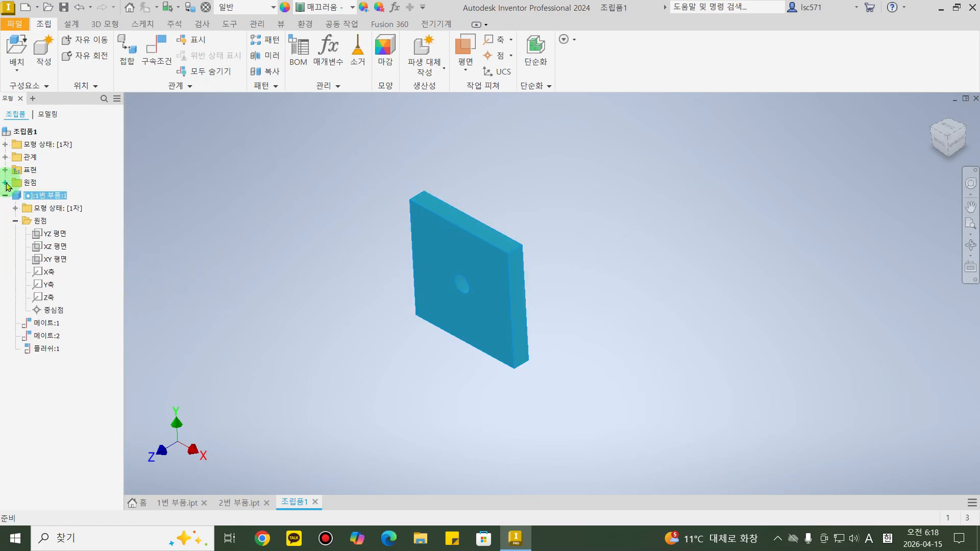
{"action": "left_click", "coordinate": [300, 250]}
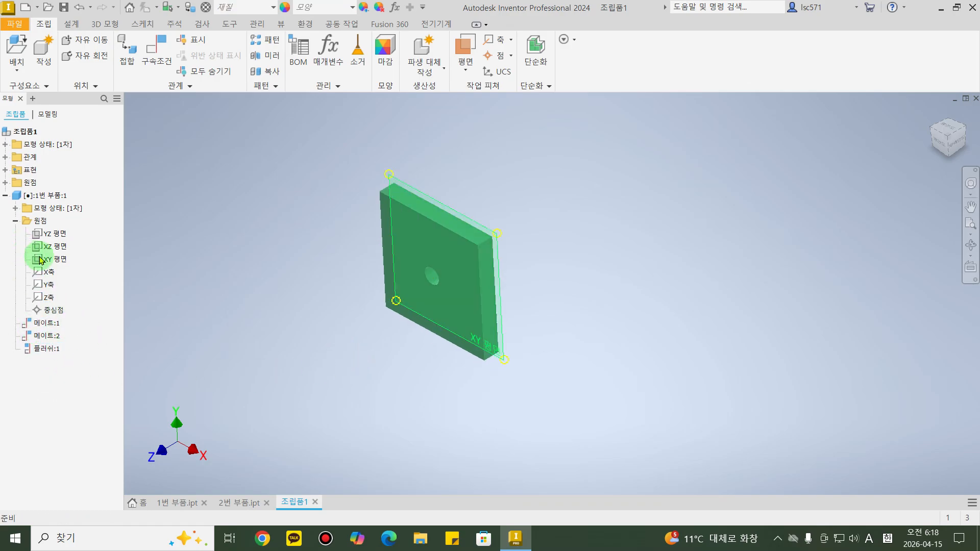
Open the plate's YZ-plane mate constraint for editing to review its settings, and close it without changes.
{"action": "double_click", "coordinate": [52, 327]}
{"action": "key", "text": "Escape"}
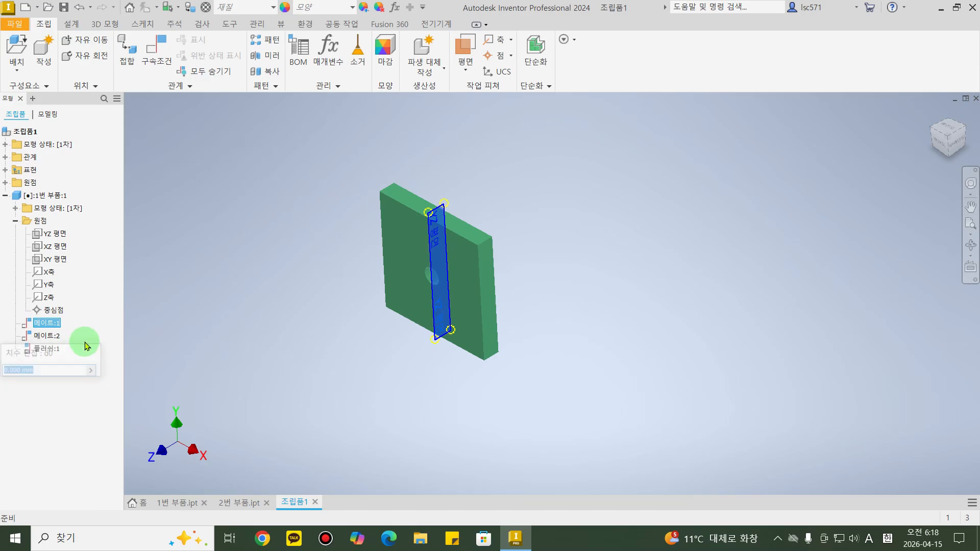
{"action": "right_click", "coordinate": [55, 327]}
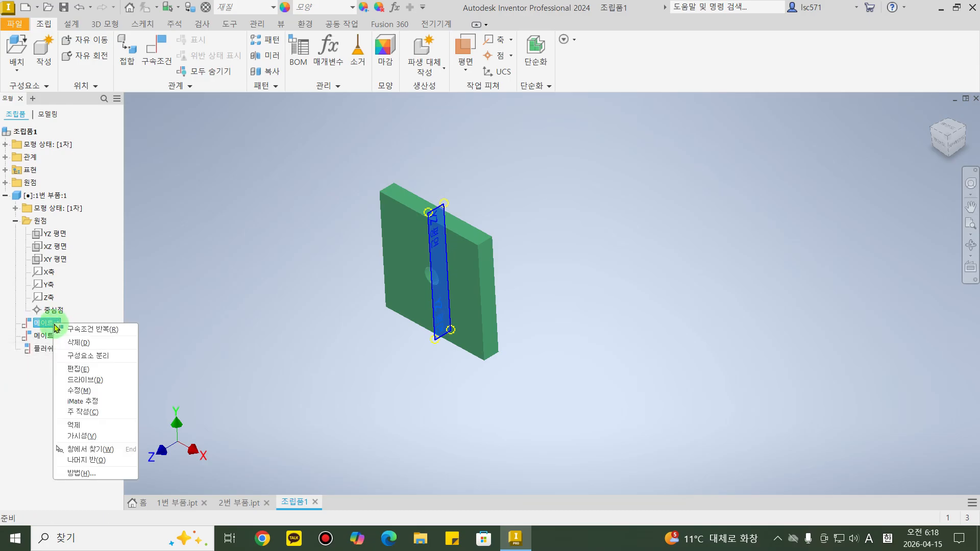
{"action": "left_click", "coordinate": [85, 374]}
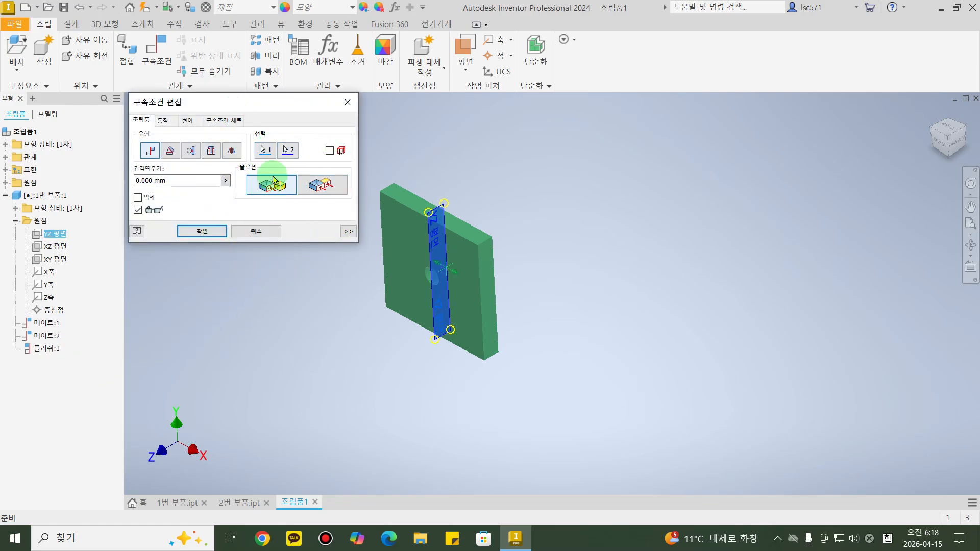
{"action": "left_click", "coordinate": [346, 105]}
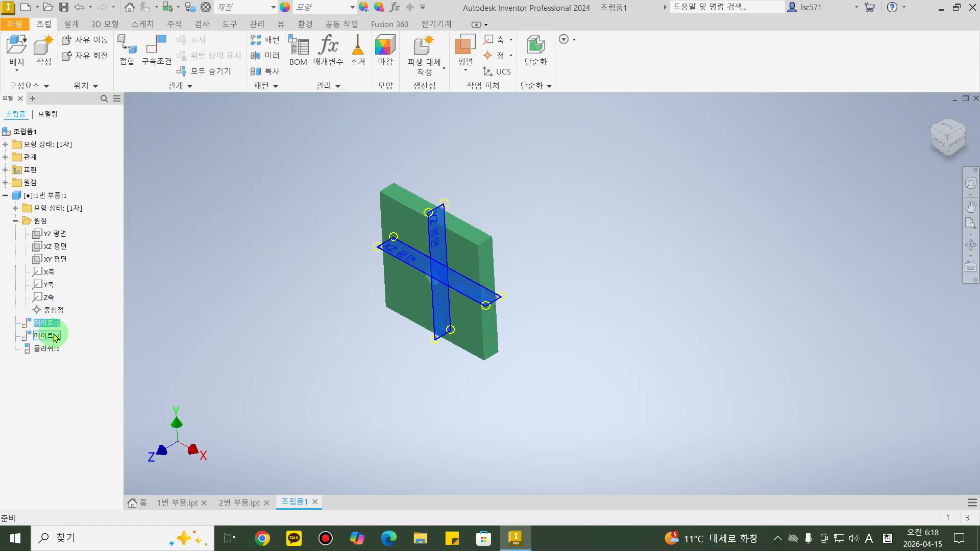
{"action": "left_click", "coordinate": [383, 408]}
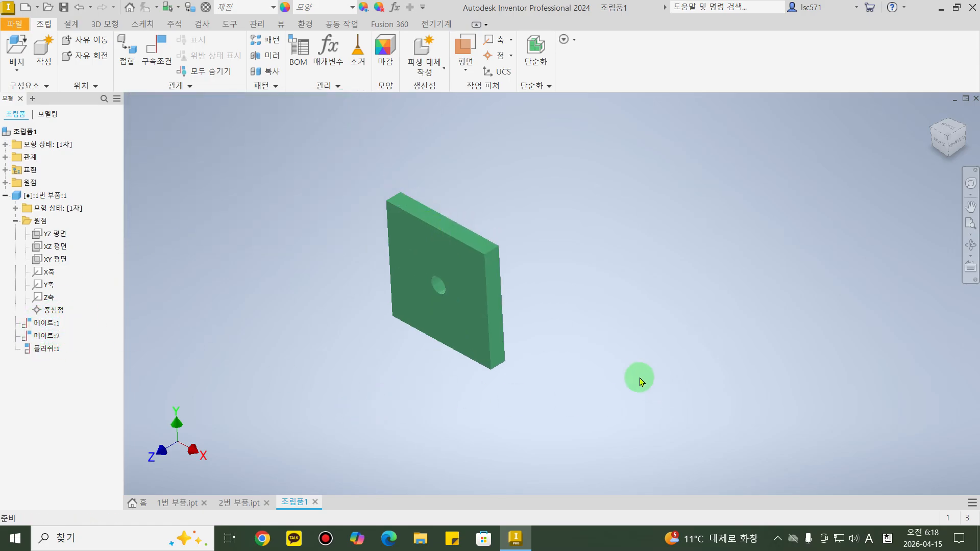
Set the assembly's visual style to Shaded with Edges (모서리로 음영처리) and inspect the plate's outlined edges.
{"action": "mouse_move", "coordinate": [638, 378]}
{"action": "middle_mouse_down", "text": "shift"}
{"action": "mouse_move", "coordinate": [676, 339]}
{"action": "mouse_move", "coordinate": [643, 361]}
{"action": "mouse_move", "coordinate": [627, 357]}
{"action": "mouse_move", "coordinate": [680, 278]}
{"action": "mouse_move", "coordinate": [661, 310]}
{"action": "mouse_move", "coordinate": [673, 317]}
{"action": "mouse_move", "coordinate": [638, 361]}
{"action": "mouse_move", "coordinate": [647, 365]}
{"action": "middle_mouse_up", "text": "shift"}
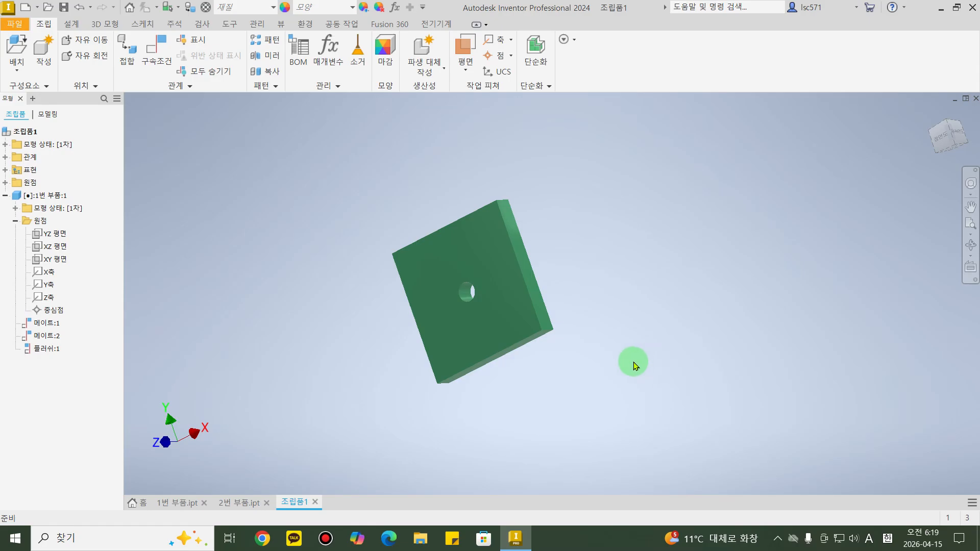
{"action": "mouse_move", "coordinate": [631, 360]}
{"action": "middle_mouse_down", "text": "shift"}
{"action": "mouse_move", "coordinate": [635, 369]}
{"action": "mouse_move", "coordinate": [632, 323]}
{"action": "mouse_move", "coordinate": [613, 357]}
{"action": "mouse_move", "coordinate": [613, 418]}
{"action": "mouse_move", "coordinate": [630, 420]}
{"action": "middle_mouse_up", "text": "shift"}
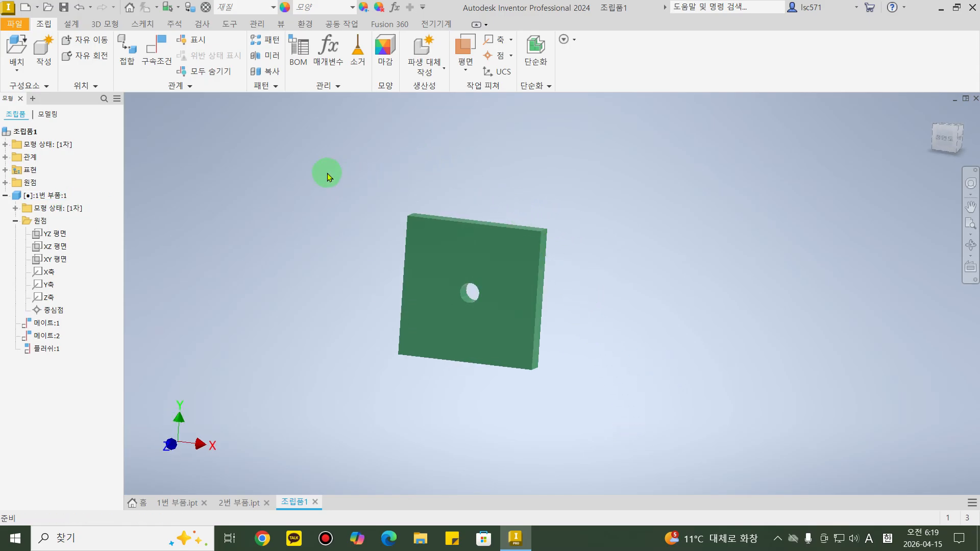
{"action": "left_click", "coordinate": [281, 24]}
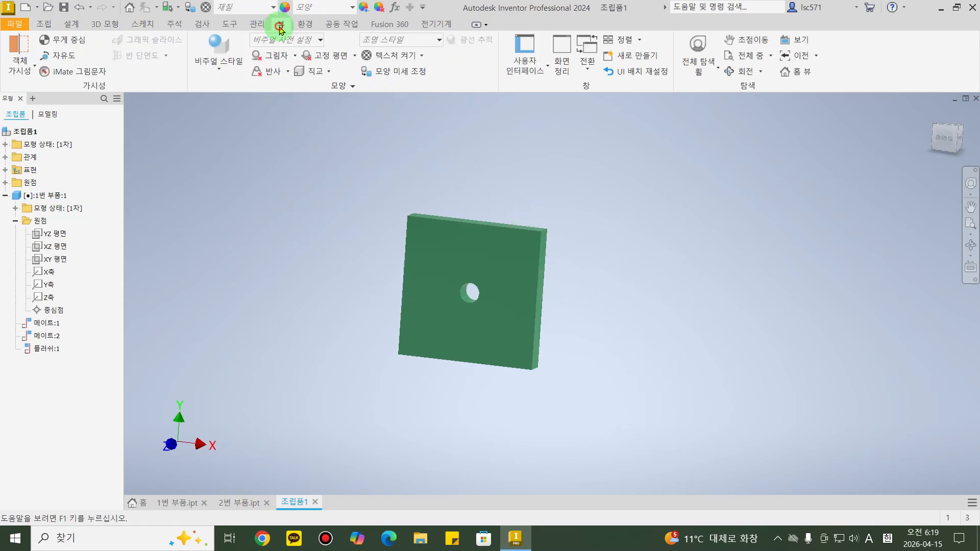
{"action": "left_click", "coordinate": [221, 72]}
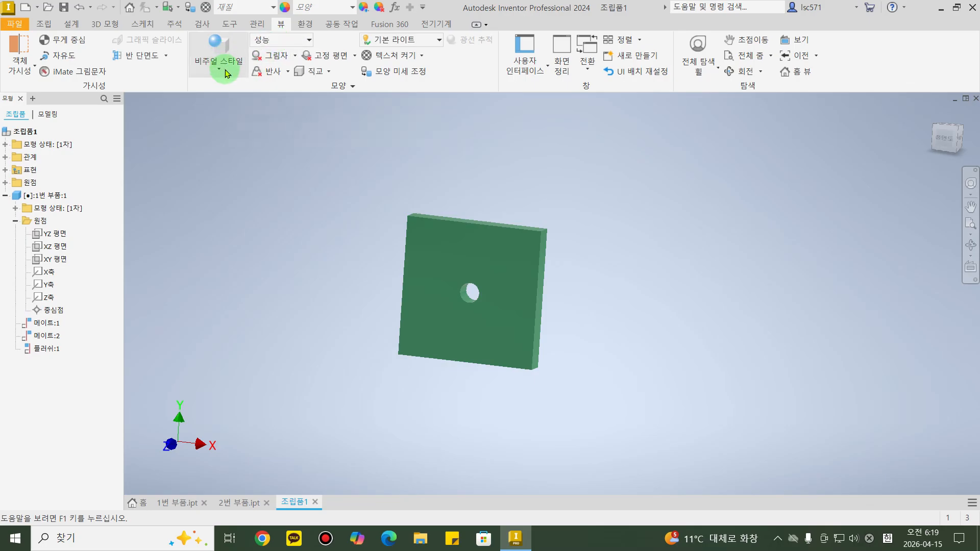
{"action": "left_click", "coordinate": [226, 73]}
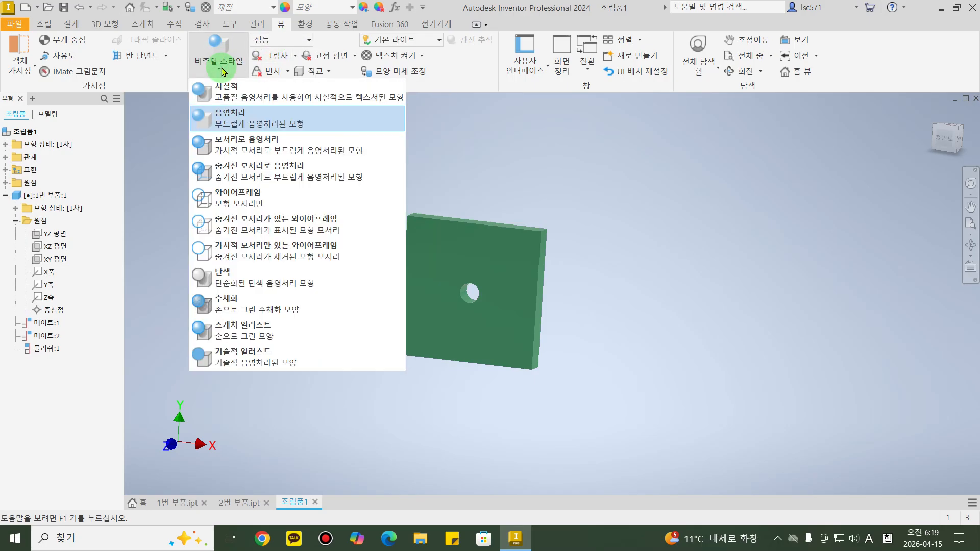
{"action": "left_click", "coordinate": [273, 150]}
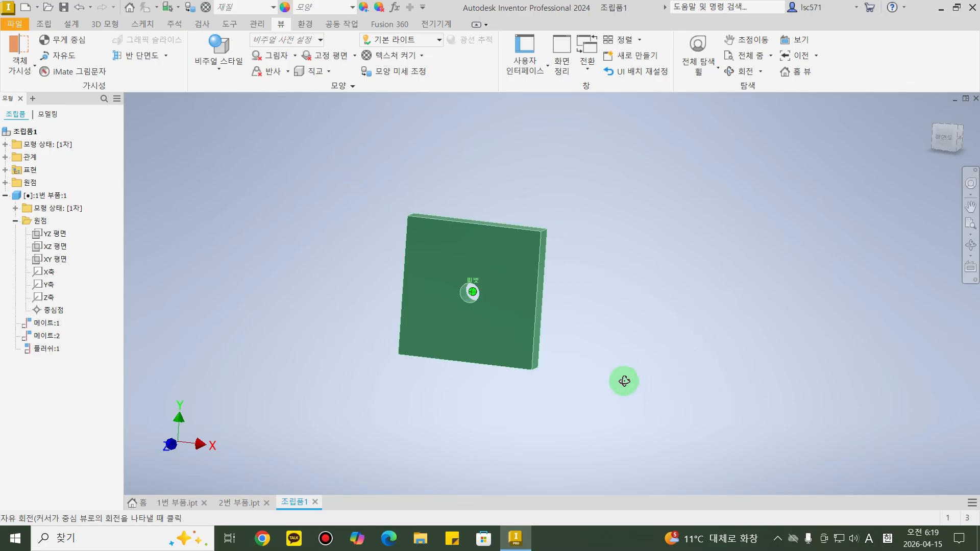
{"action": "mouse_move", "coordinate": [626, 381]}
{"action": "middle_mouse_down", "text": "shift"}
{"action": "mouse_move", "coordinate": [594, 349]}
{"action": "mouse_move", "coordinate": [583, 358]}
{"action": "middle_mouse_up", "text": "shift"}
{"action": "scroll", "coordinate": [513, 280], "scroll_direction": "down", "scroll_amount": 3}
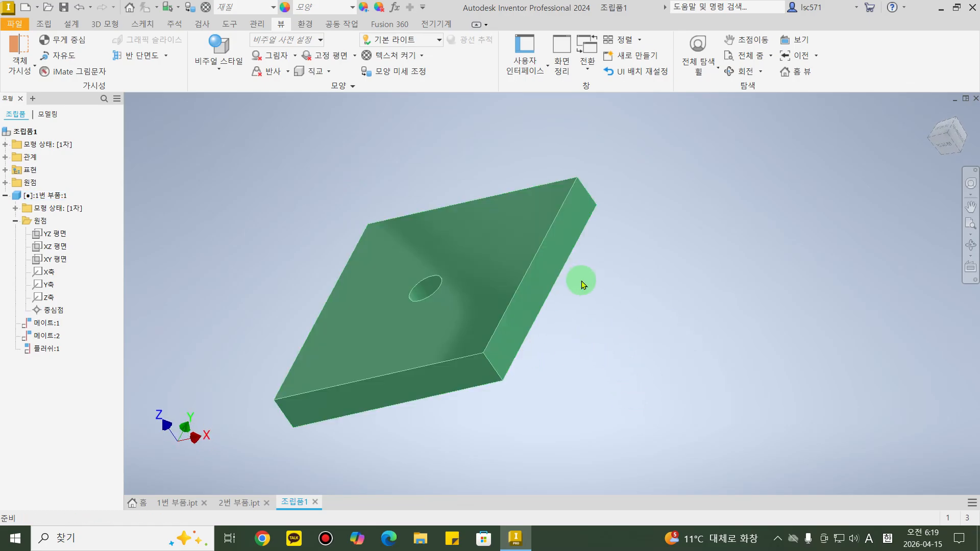
{"action": "middle_click_drag", "start_coordinate": [648, 308], "coordinate": [641, 331], "text": "shift"}
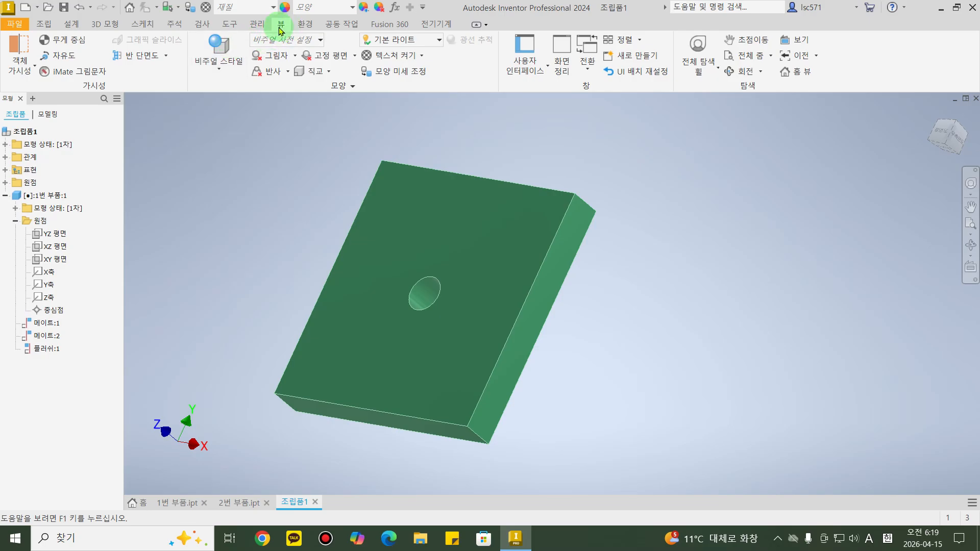
Add the Visual Style command to the Quick Access Toolbar and use it to apply Shaded with Edges.
{"action": "right_click", "coordinate": [228, 52]}
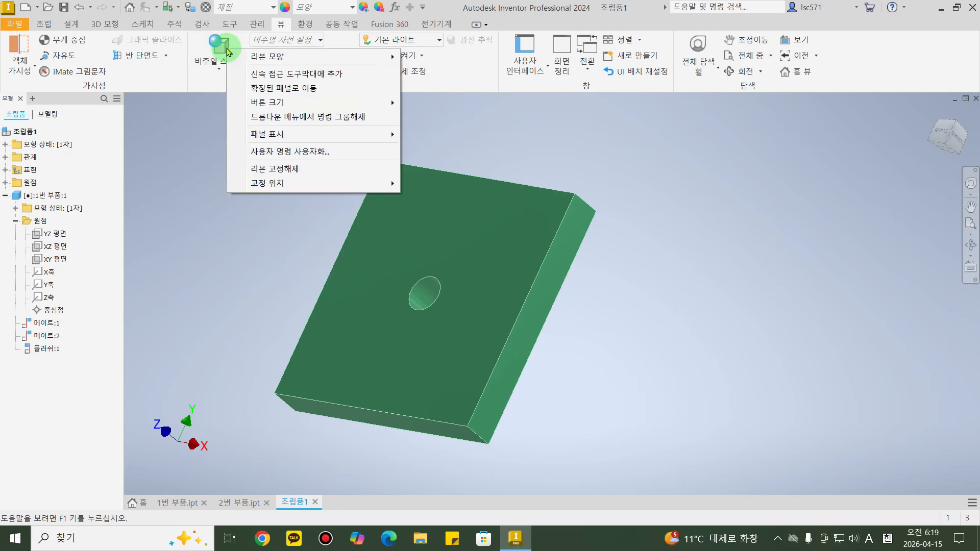
{"action": "left_click", "coordinate": [274, 82]}
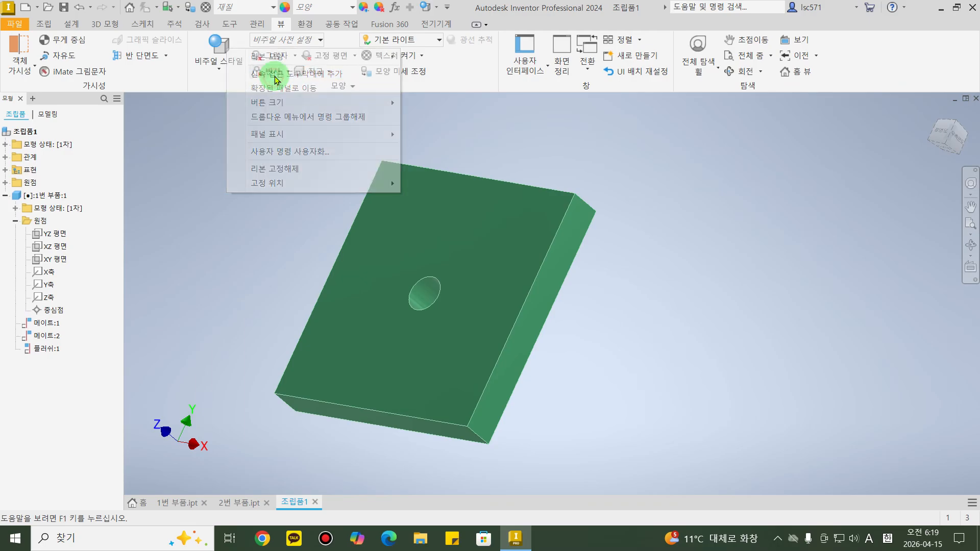
{"action": "left_click", "coordinate": [438, 8]}
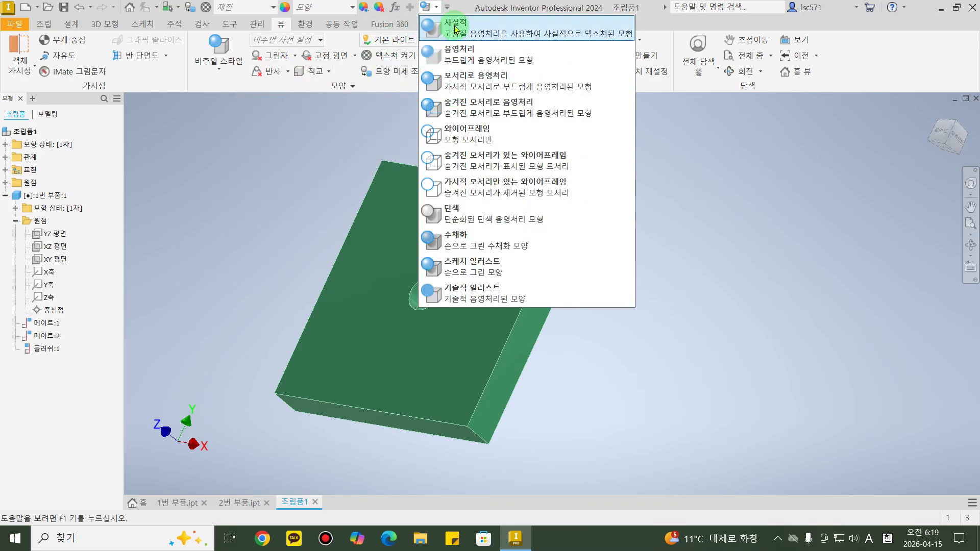
{"action": "left_click", "coordinate": [466, 83]}
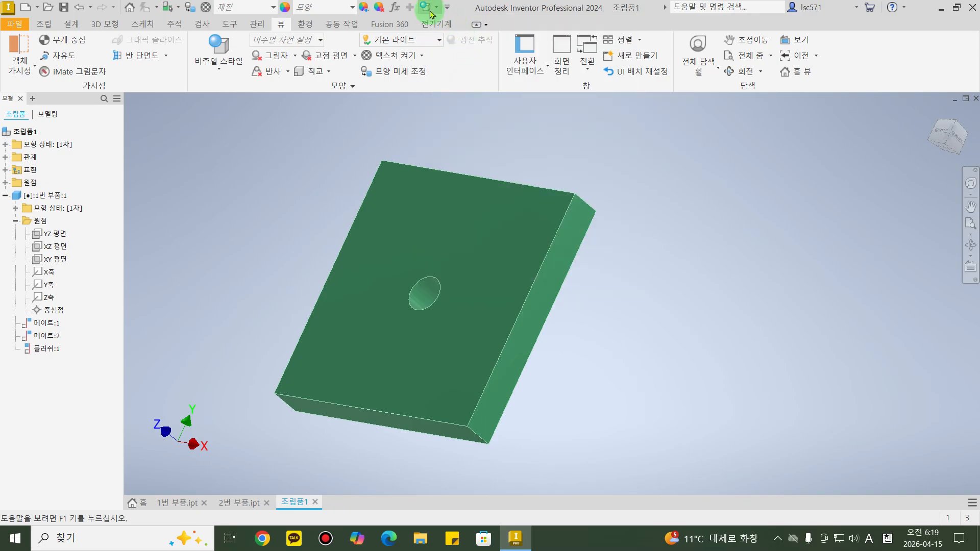
Switch the visual style to Shaded (음영처리) and back to Shaded with Edges (모서리로 음영처리).
{"action": "left_click", "coordinate": [441, 9]}
{"action": "left_click", "coordinate": [453, 58]}
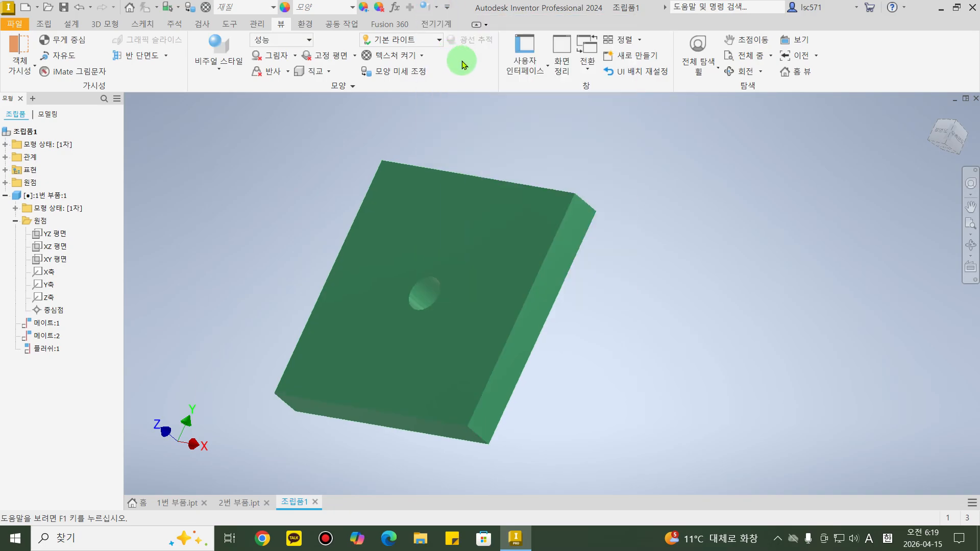
{"action": "left_click", "coordinate": [442, 9]}
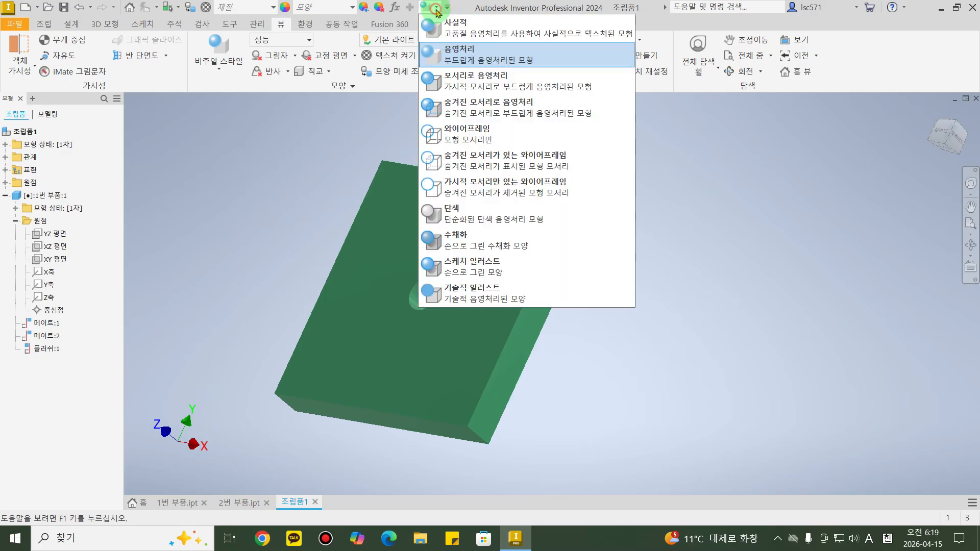
{"action": "left_click", "coordinate": [462, 80]}
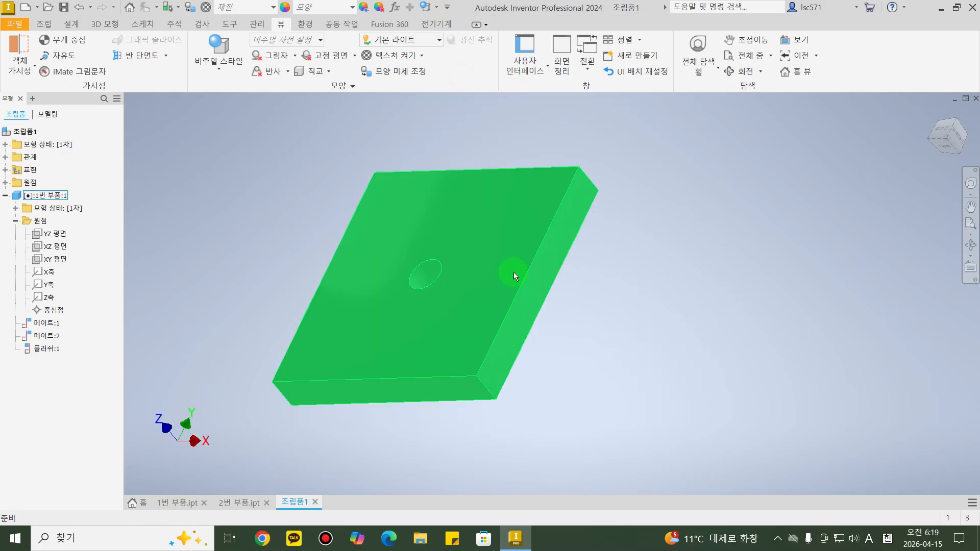
Copy the constrained plate and paste a second instance of it beside the original.
{"action": "left_click", "coordinate": [514, 272]}
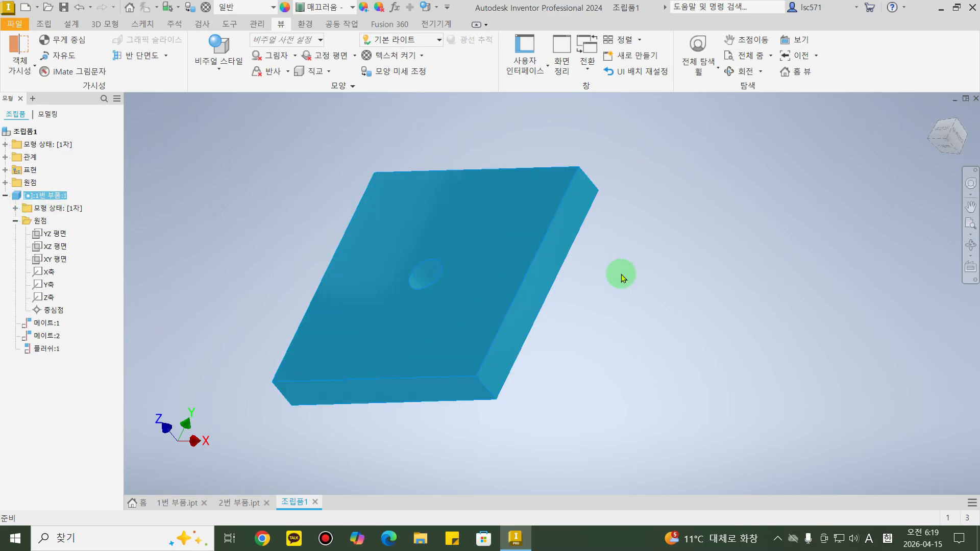
{"action": "left_click", "coordinate": [765, 263]}
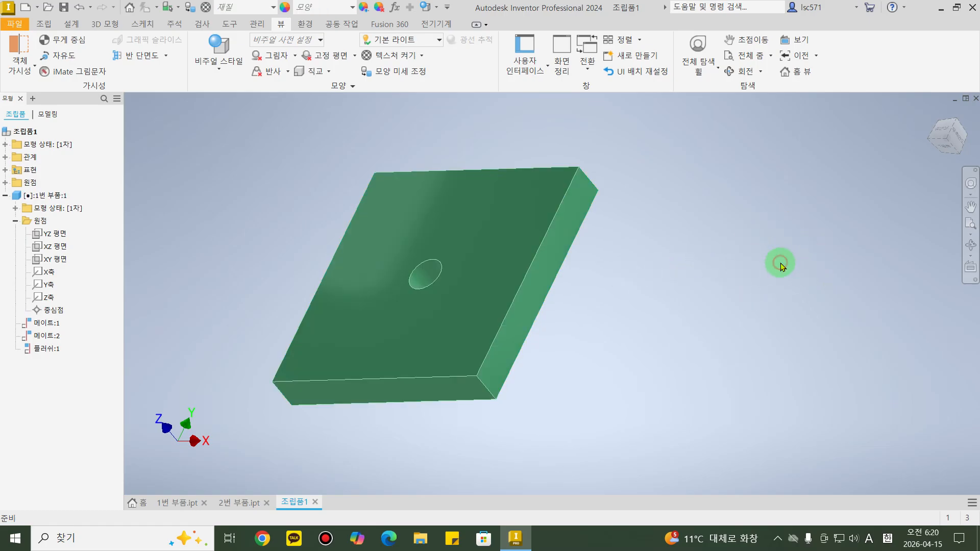
{"action": "key", "text": "ctrl+v"}
{"action": "scroll", "coordinate": [518, 368], "scroll_direction": "down", "scroll_amount": 3}
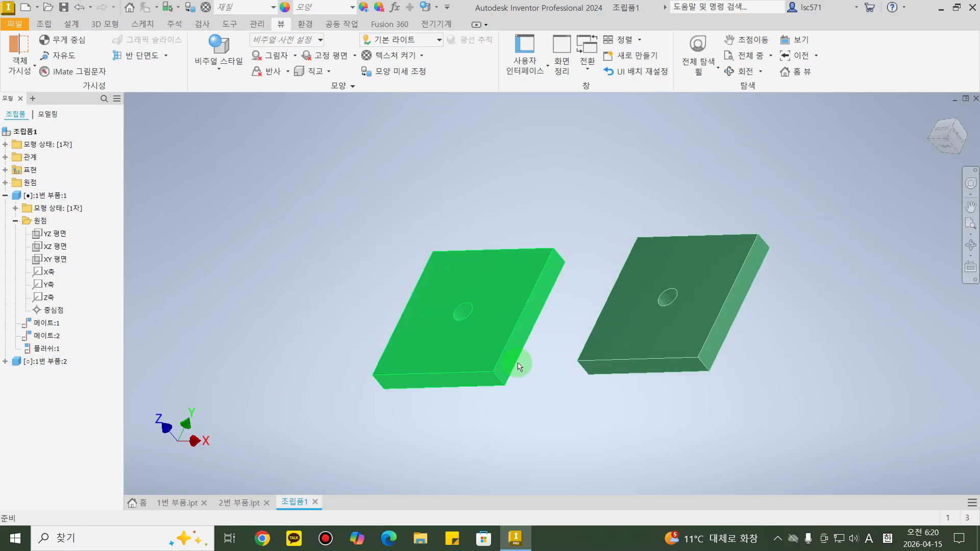
{"action": "mouse_move", "coordinate": [541, 371]}
{"action": "middle_mouse_down", "text": "shift"}
{"action": "mouse_move", "coordinate": [579, 396]}
{"action": "mouse_move", "coordinate": [563, 353]}
{"action": "middle_mouse_up", "text": "shift"}
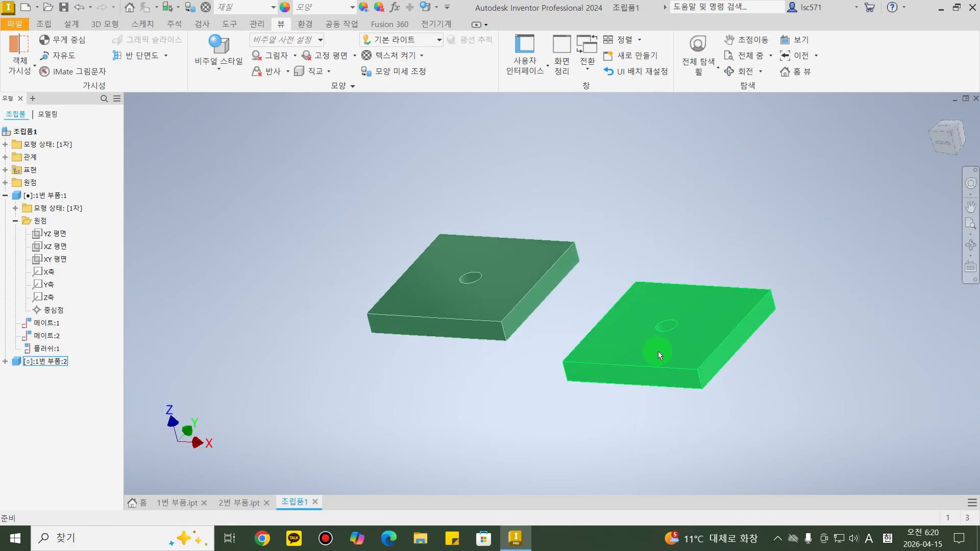
Move the second plate up and away from the constrained plate, and paste a third plate instance into the free space.
{"action": "left_click_drag", "start_coordinate": [661, 352], "coordinate": [772, 224]}
{"action": "left_click", "coordinate": [692, 377]}
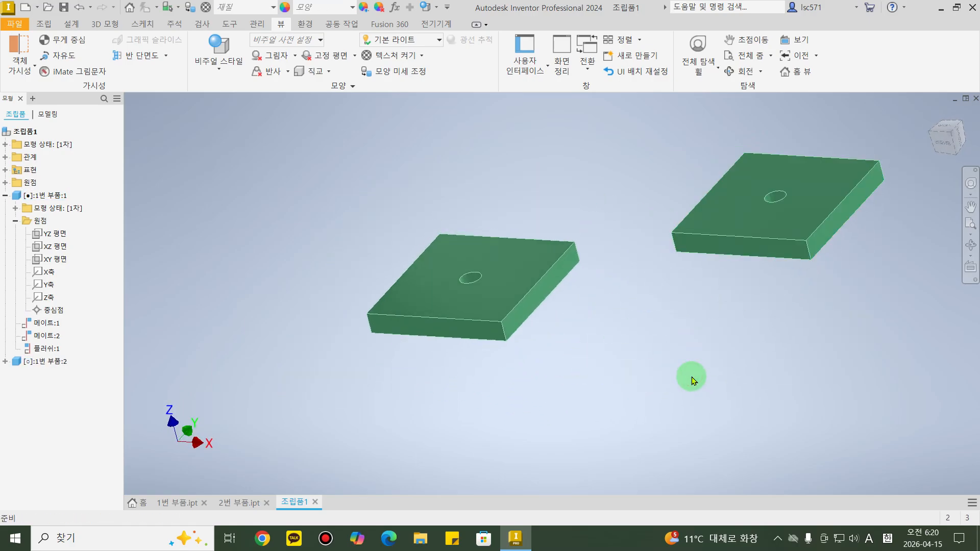
{"action": "key", "text": "ctrl+v"}
{"action": "left_click", "coordinate": [700, 380]}
{"action": "middle_click_drag", "start_coordinate": [685, 382], "coordinate": [629, 377]}
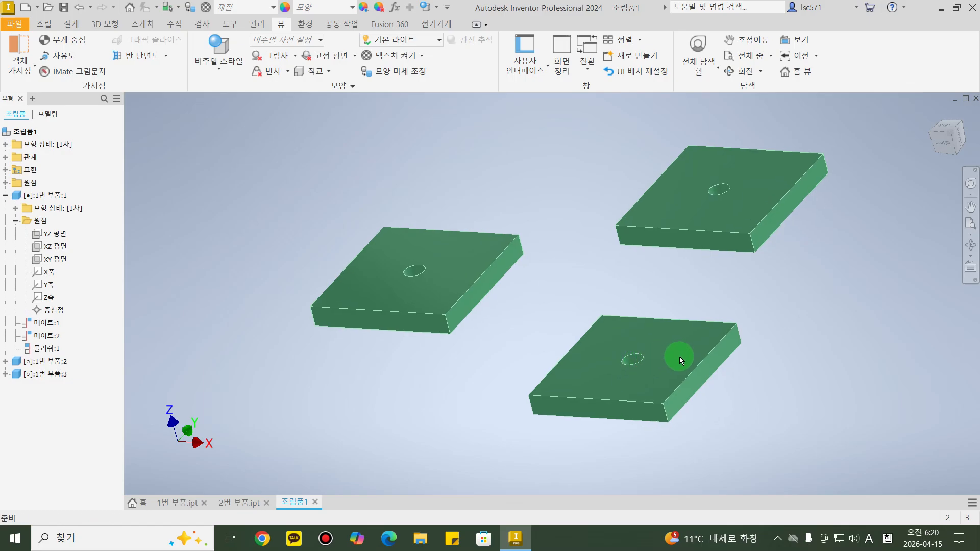
{"action": "left_click", "coordinate": [659, 375]}
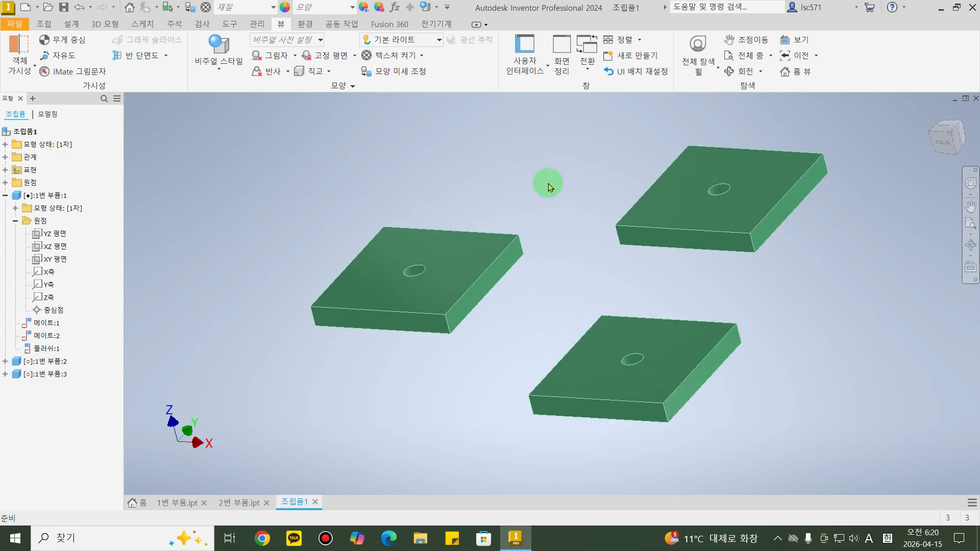
Delete the third plate instance from the assembly.
{"action": "scroll", "coordinate": [564, 220], "scroll_direction": "down", "scroll_amount": 4}
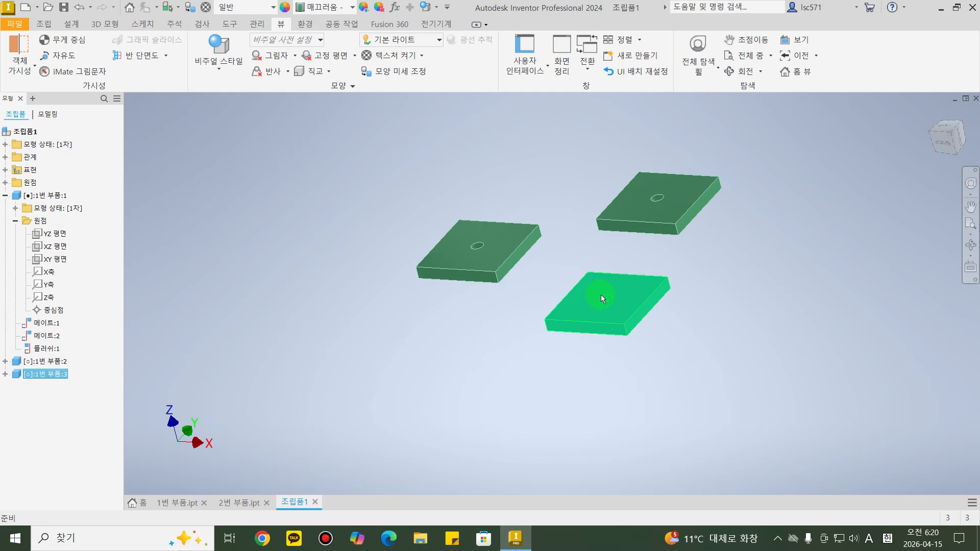
{"action": "key", "text": "Delete"}
{"action": "scroll", "coordinate": [585, 161], "scroll_direction": "down", "scroll_amount": 4}
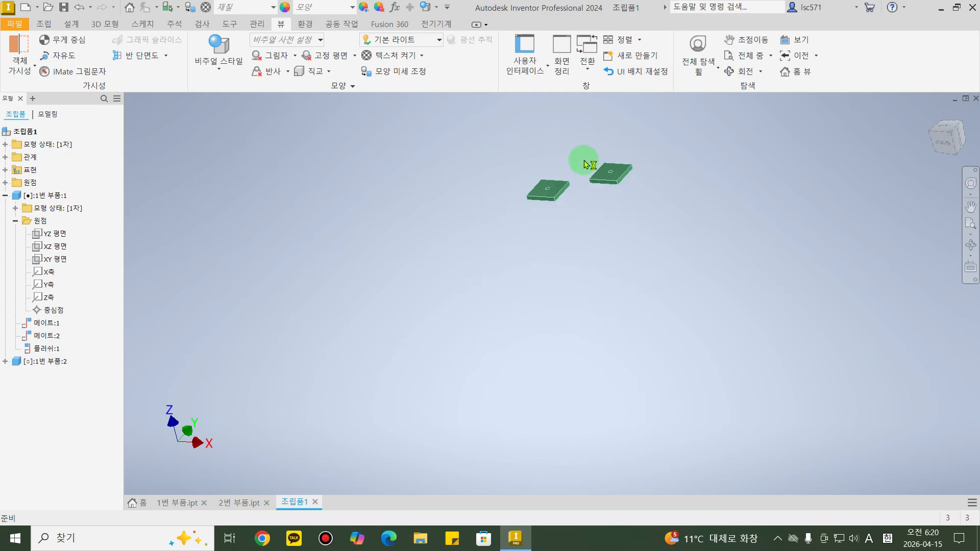
{"action": "scroll", "coordinate": [583, 161], "scroll_direction": "up", "scroll_amount": 7}
{"action": "scroll", "coordinate": [573, 180], "scroll_direction": "down", "scroll_amount": 2}
{"action": "middle_click_drag", "start_coordinate": [572, 196], "coordinate": [522, 218]}
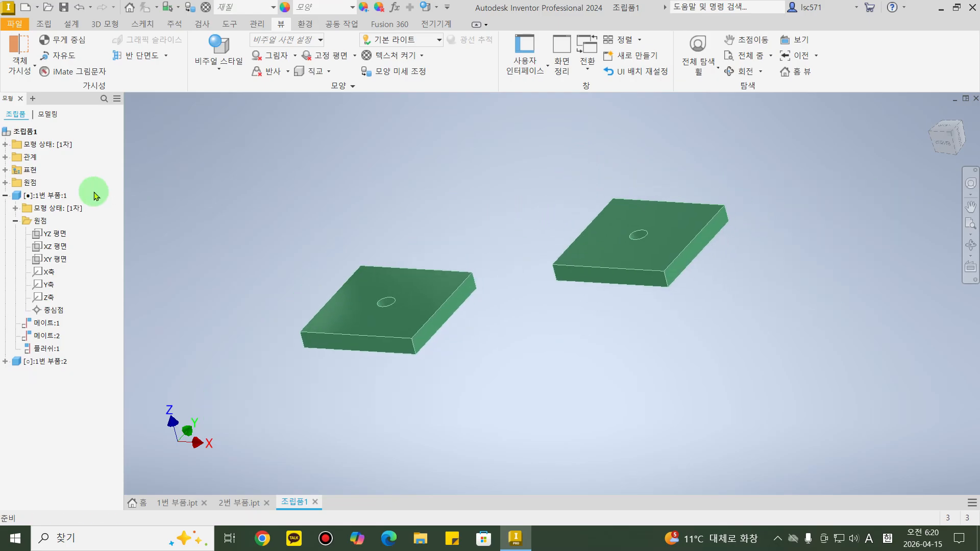
Use Free Move (자유 이동) to shift the unconstrained second plate slightly farther from the constrained plate.
{"action": "left_click", "coordinate": [618, 258]}
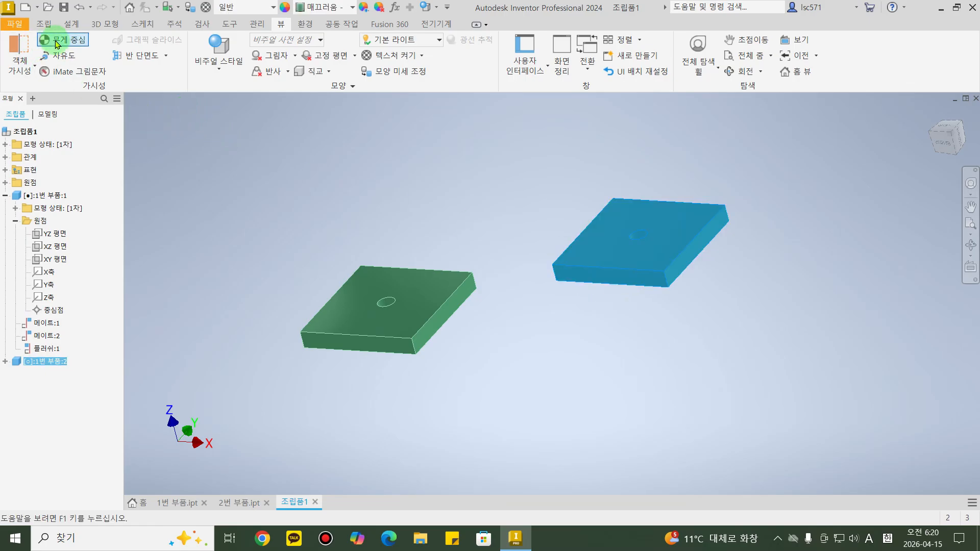
{"action": "left_click", "coordinate": [48, 24]}
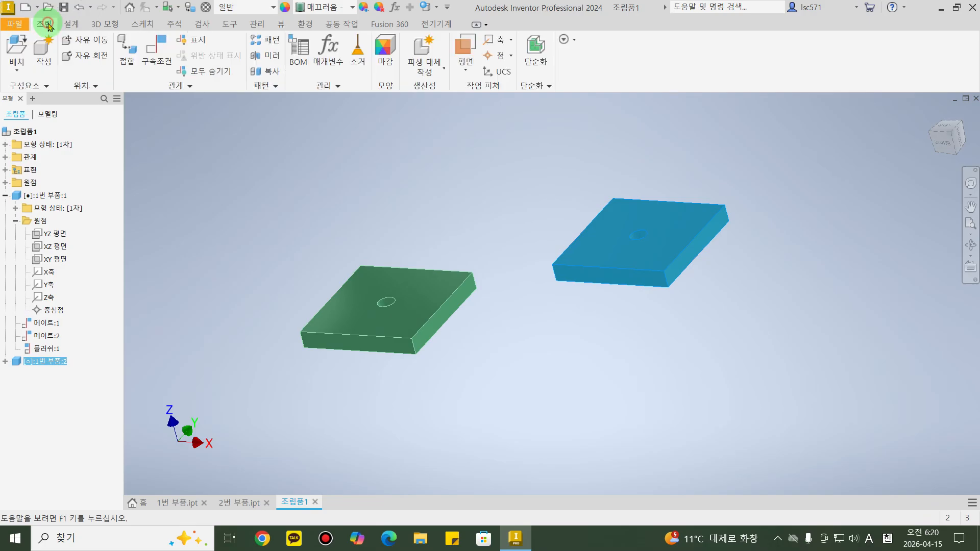
{"action": "left_click", "coordinate": [50, 26]}
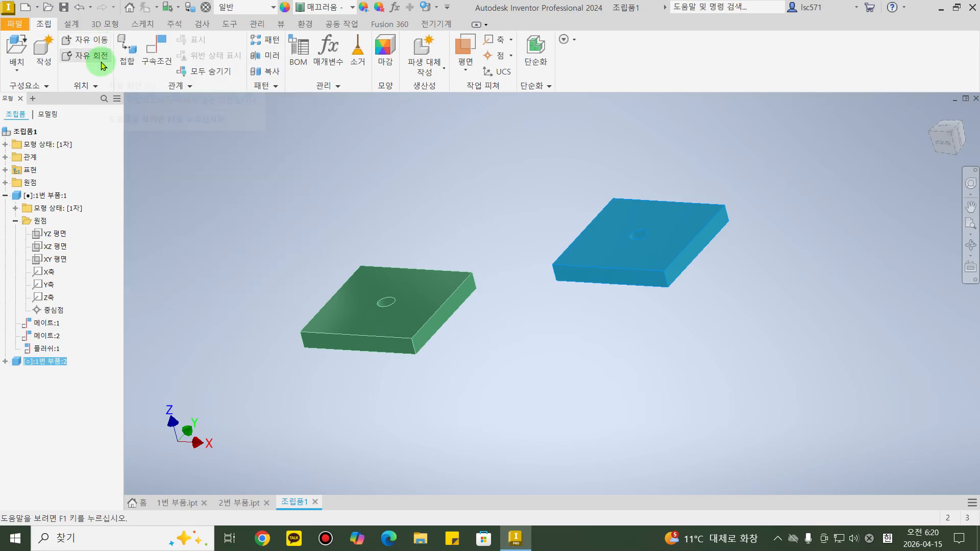
{"action": "left_click", "coordinate": [101, 43]}
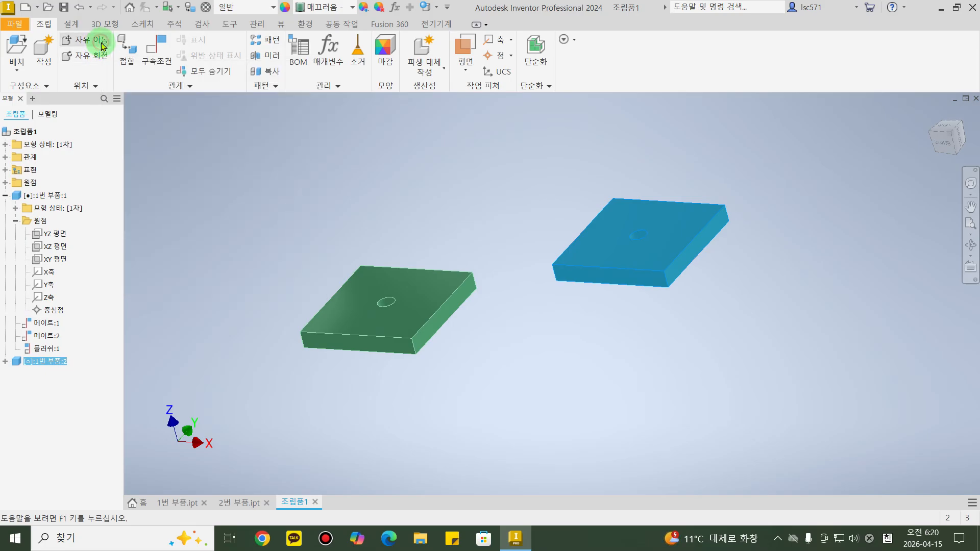
{"action": "left_click_drag", "start_coordinate": [666, 255], "coordinate": [630, 217]}
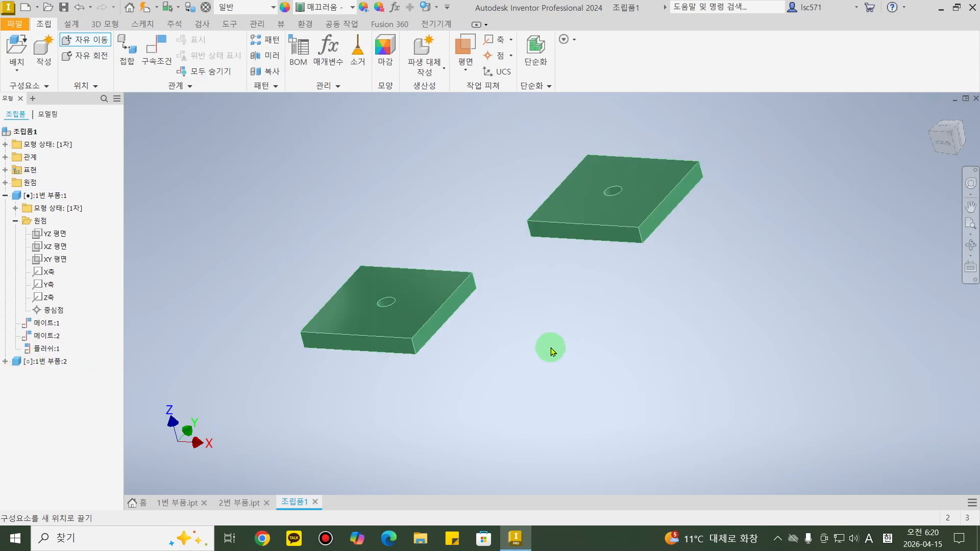
Try to shift the constrained first plate slightly with Free Move (자유 이동).
{"action": "mouse_move", "coordinate": [397, 305]}
{"action": "left_mouse_down"}
{"action": "mouse_move", "coordinate": [426, 321]}
{"action": "mouse_move", "coordinate": [408, 333]}
{"action": "mouse_move", "coordinate": [394, 302]}
{"action": "left_mouse_up"}
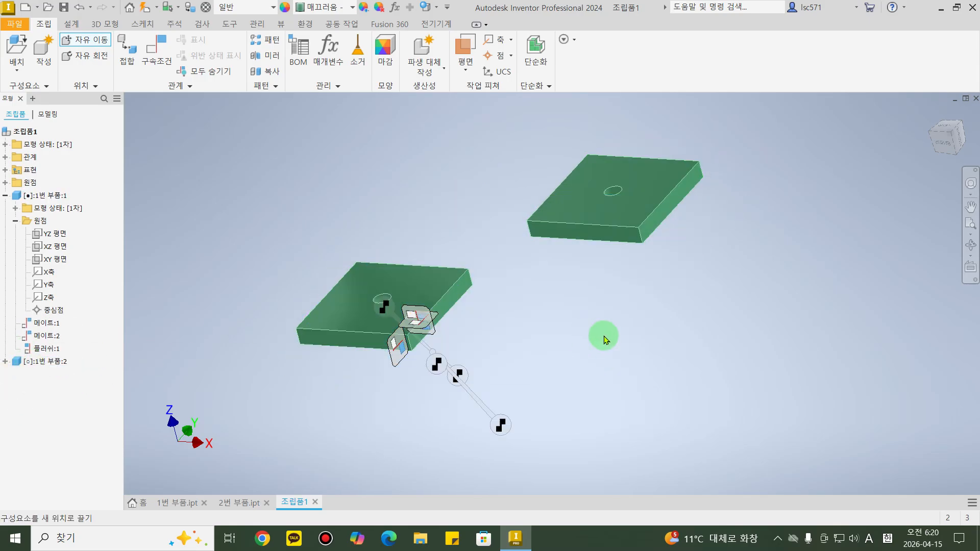
{"action": "key", "text": "Escape"}
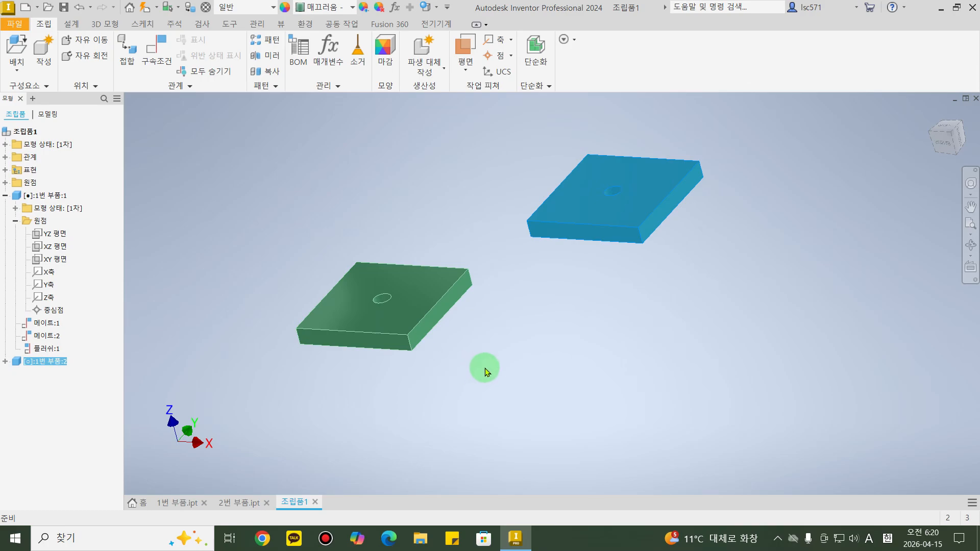
{"action": "left_click", "coordinate": [484, 371]}
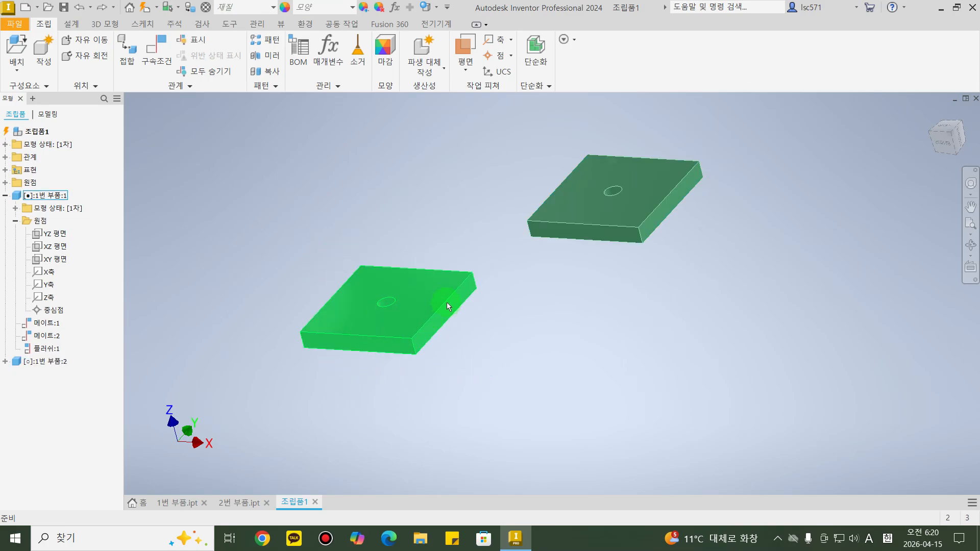
Reposition the second plate beside the first and stand it upright with Free Rotate (자유 회전).
{"action": "left_click_drag", "start_coordinate": [594, 214], "coordinate": [604, 252]}
{"action": "left_click", "coordinate": [618, 323]}
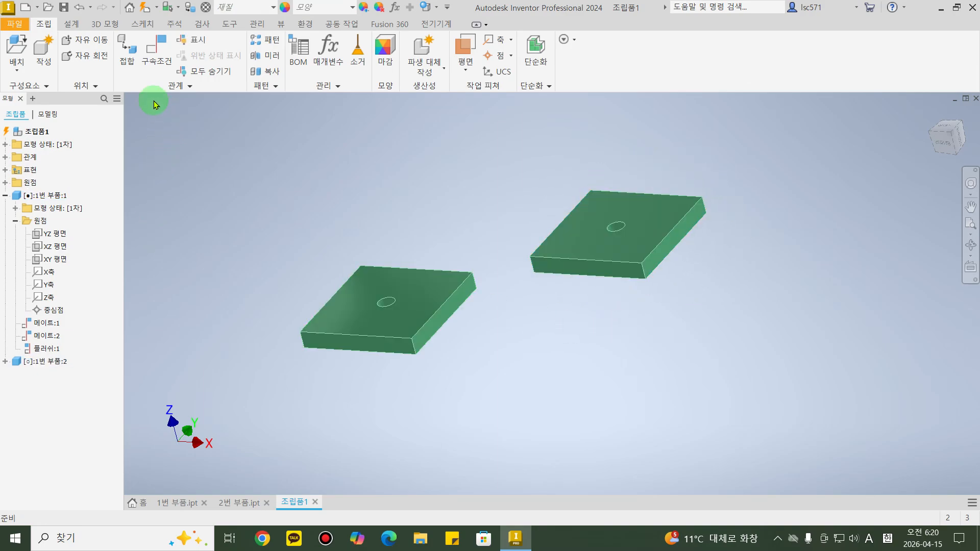
{"action": "left_click", "coordinate": [96, 60]}
{"action": "left_click", "coordinate": [635, 234]}
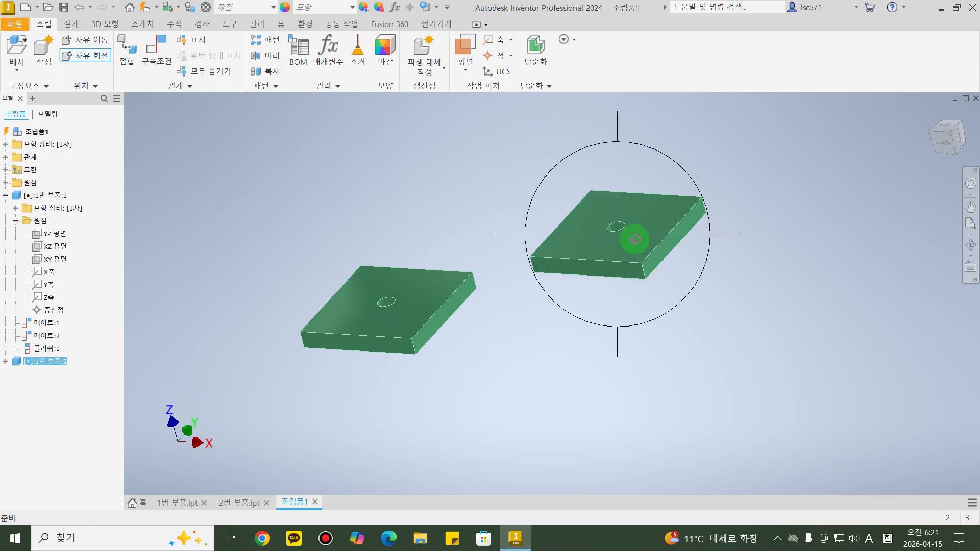
{"action": "left_click_drag", "start_coordinate": [614, 227], "coordinate": [641, 278]}
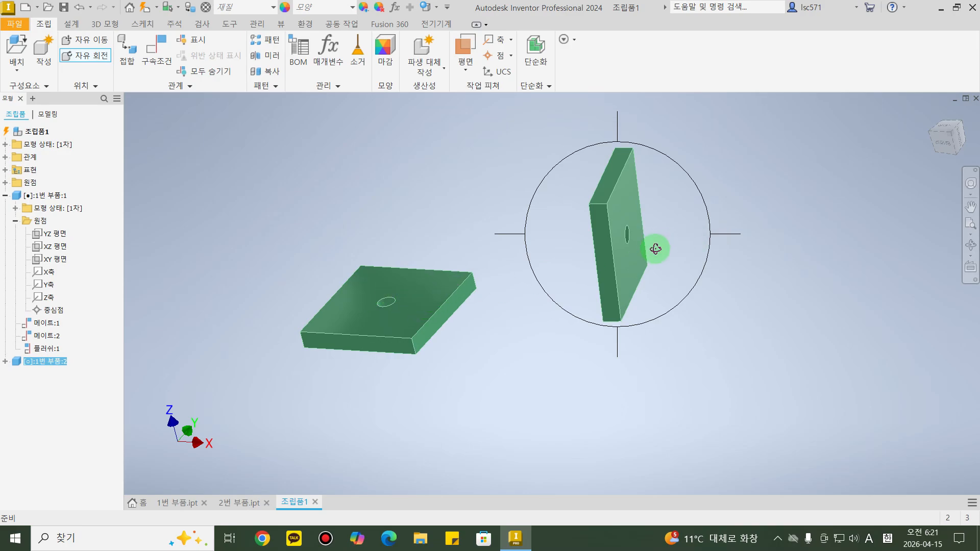
{"action": "key", "text": "Escape"}
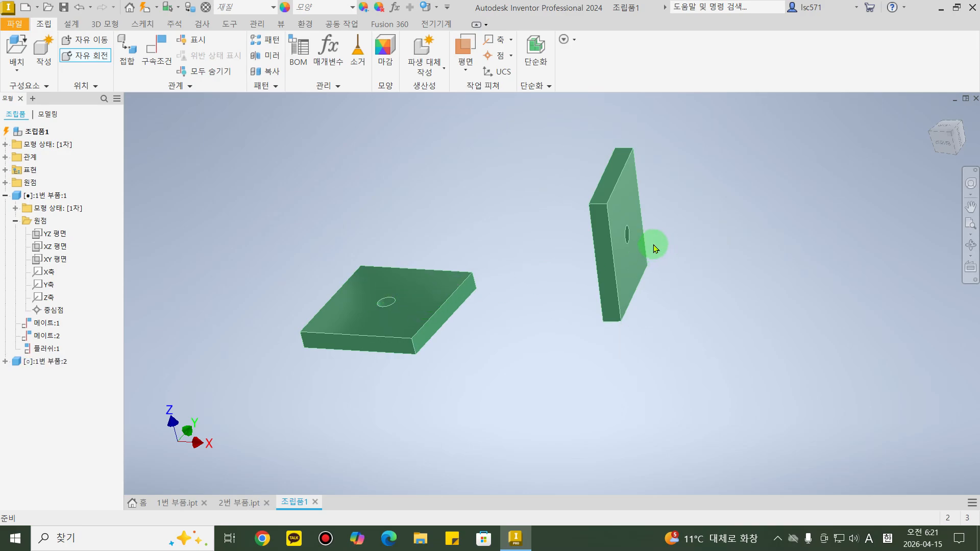
Move the upright second plate by free moving and dragging until it sits above the back left of the base plate, testing the base plate's fixity too.
{"action": "middle_click_drag", "start_coordinate": [674, 350], "coordinate": [693, 325]}
{"action": "left_click_drag", "start_coordinate": [641, 240], "coordinate": [600, 216]}
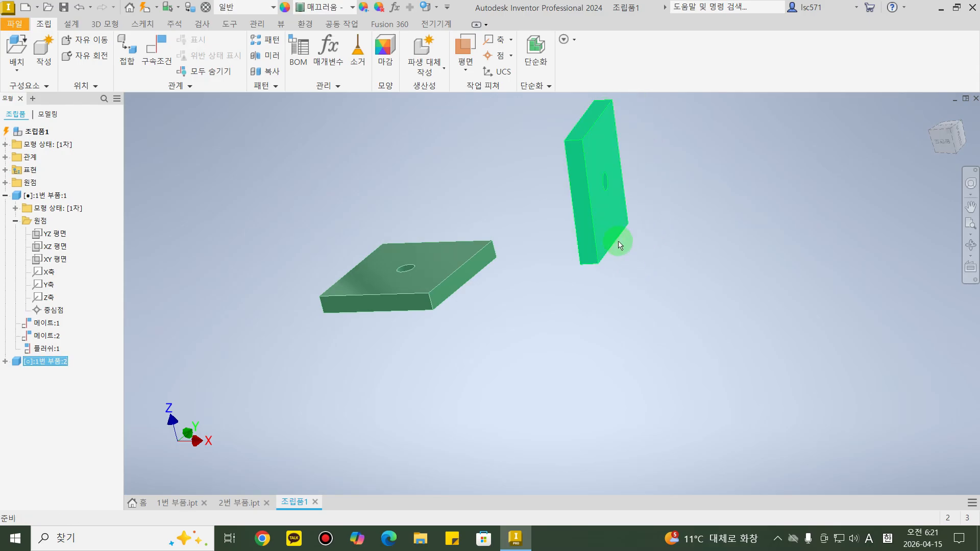
{"action": "middle_click_drag", "start_coordinate": [625, 257], "coordinate": [643, 305]}
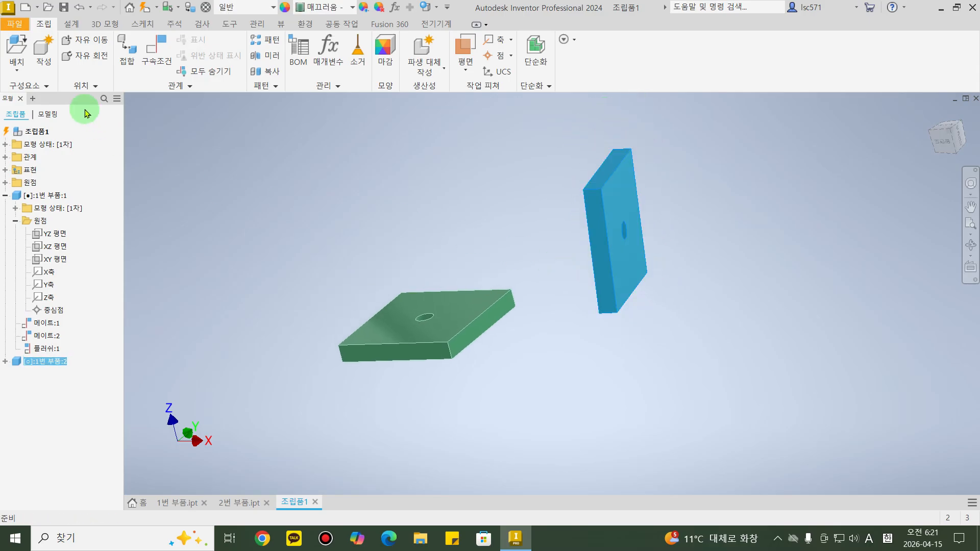
{"action": "left_click", "coordinate": [109, 45]}
{"action": "left_click_drag", "start_coordinate": [625, 218], "coordinate": [630, 189]}
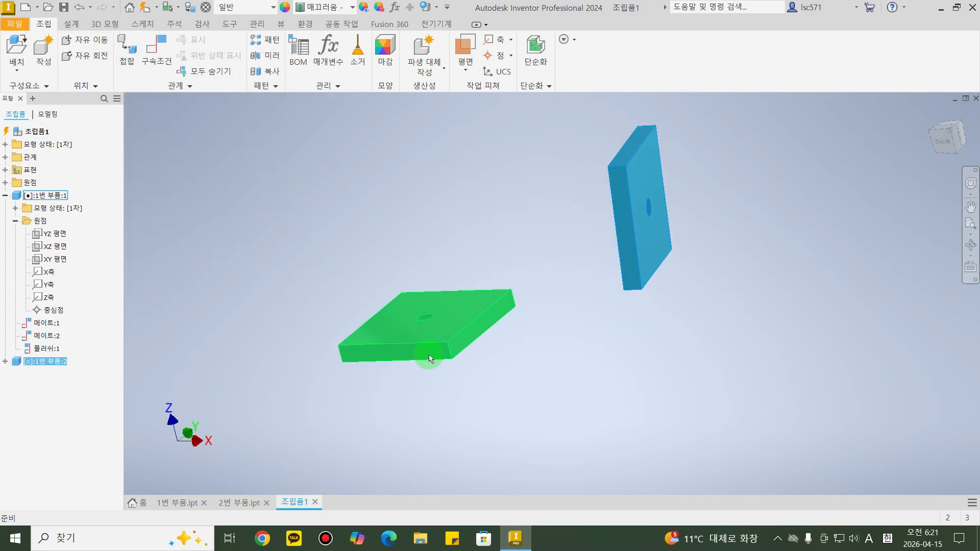
{"action": "mouse_move", "coordinate": [453, 332]}
{"action": "left_mouse_down"}
{"action": "mouse_move", "coordinate": [466, 256]}
{"action": "mouse_move", "coordinate": [465, 332]}
{"action": "left_mouse_up"}
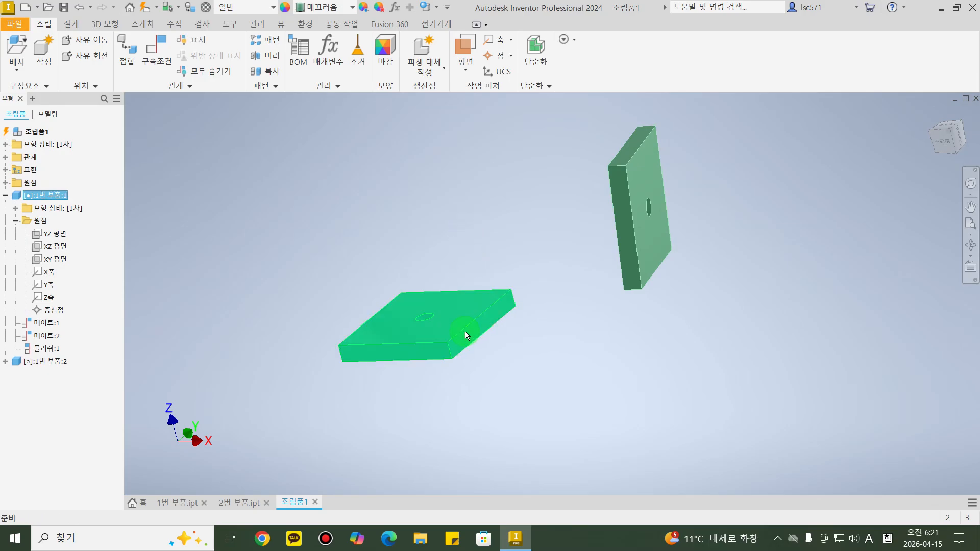
{"action": "left_click_drag", "start_coordinate": [647, 218], "coordinate": [634, 269]}
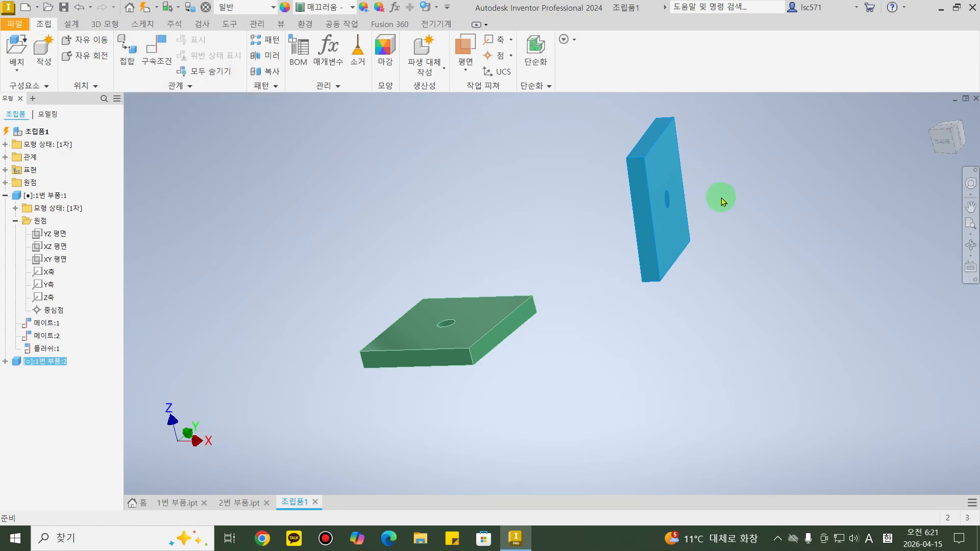
{"action": "left_click_drag", "start_coordinate": [663, 221], "coordinate": [395, 217]}
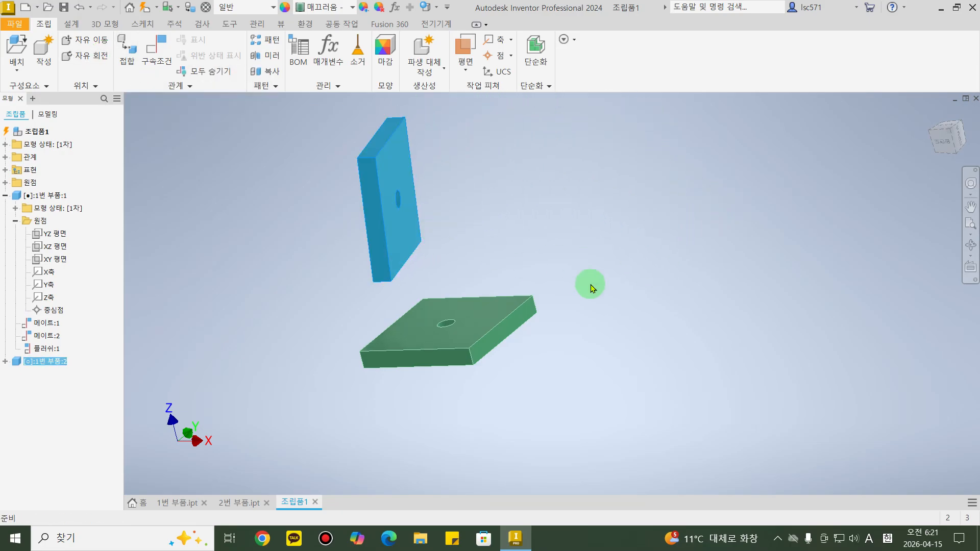
Mate (메이트) the bottom edge face of the upright second plate to the top face of the base plate with 0 mm offset.
{"action": "middle_click_drag", "start_coordinate": [623, 382], "coordinate": [626, 334], "text": "shift"}
{"action": "scroll", "coordinate": [552, 330], "scroll_direction": "down", "scroll_amount": 5}
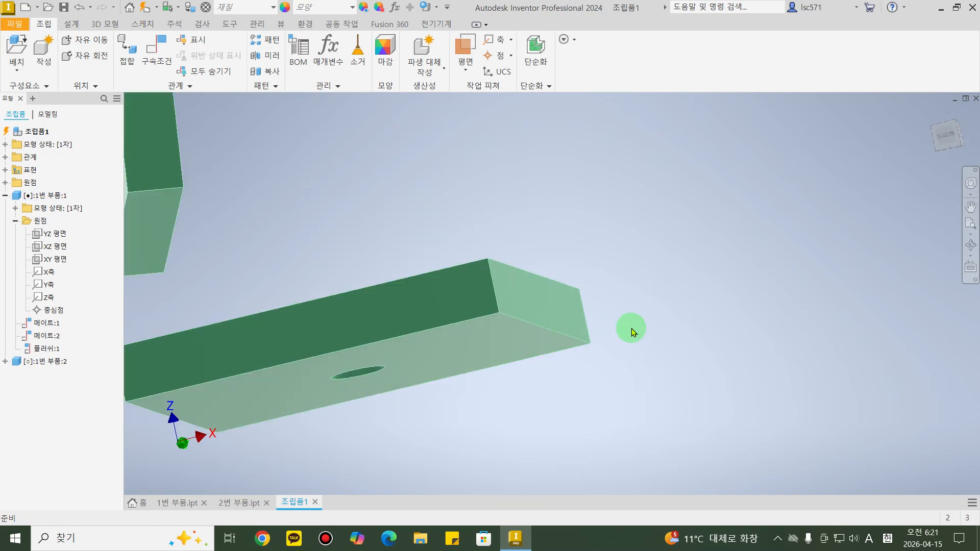
{"action": "scroll", "coordinate": [632, 333], "scroll_direction": "up", "scroll_amount": 3}
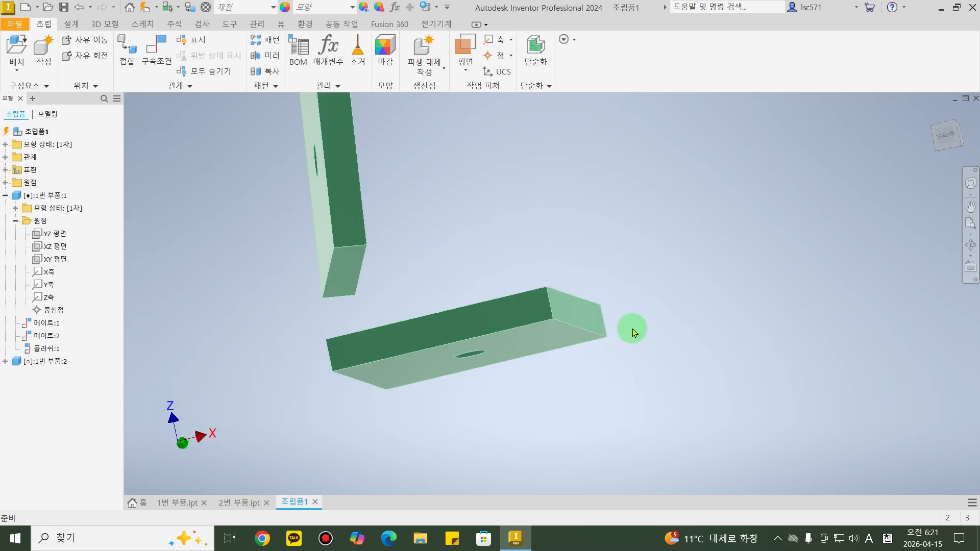
{"action": "left_click", "coordinate": [166, 51]}
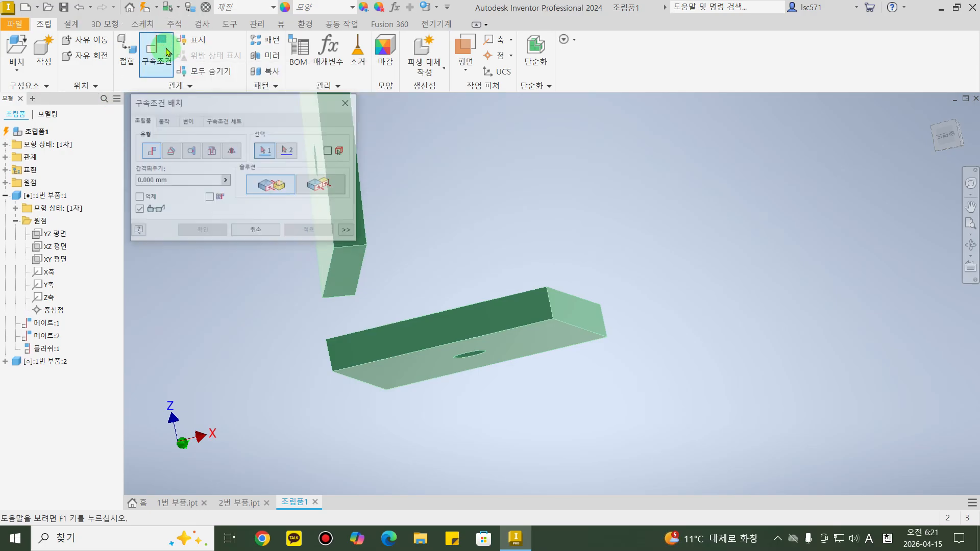
{"action": "middle_click_drag", "start_coordinate": [560, 214], "coordinate": [696, 228]}
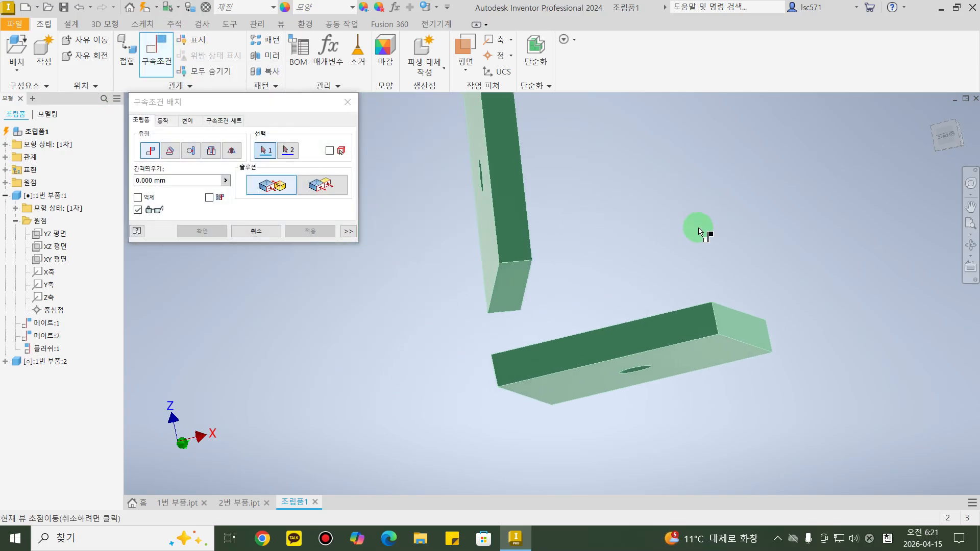
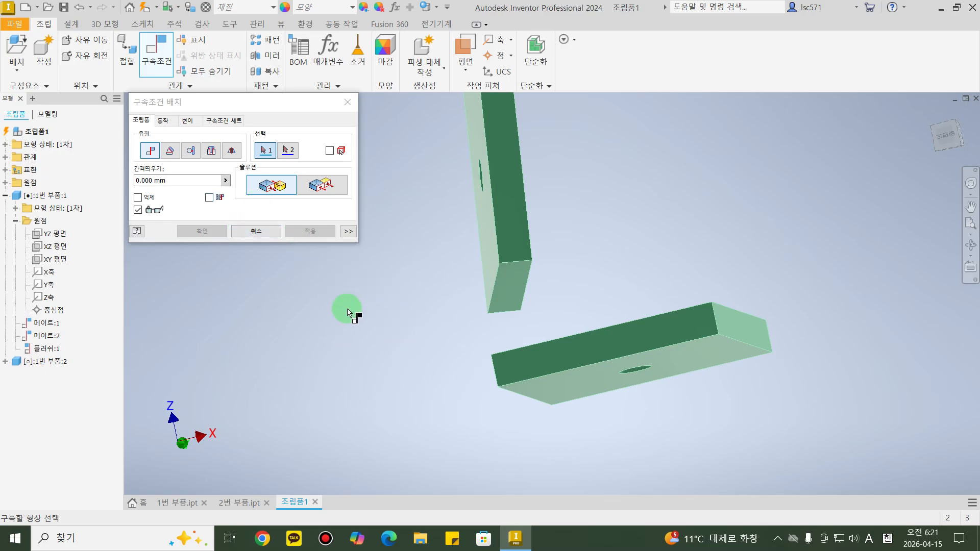
{"action": "middle_click_drag", "start_coordinate": [438, 355], "coordinate": [484, 329], "text": "shift"}
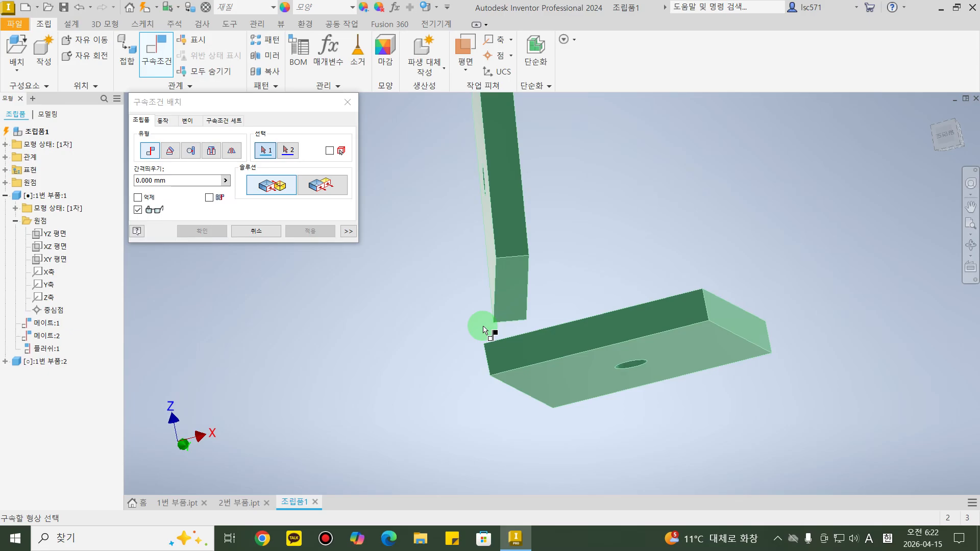
{"action": "left_click", "coordinate": [512, 280]}
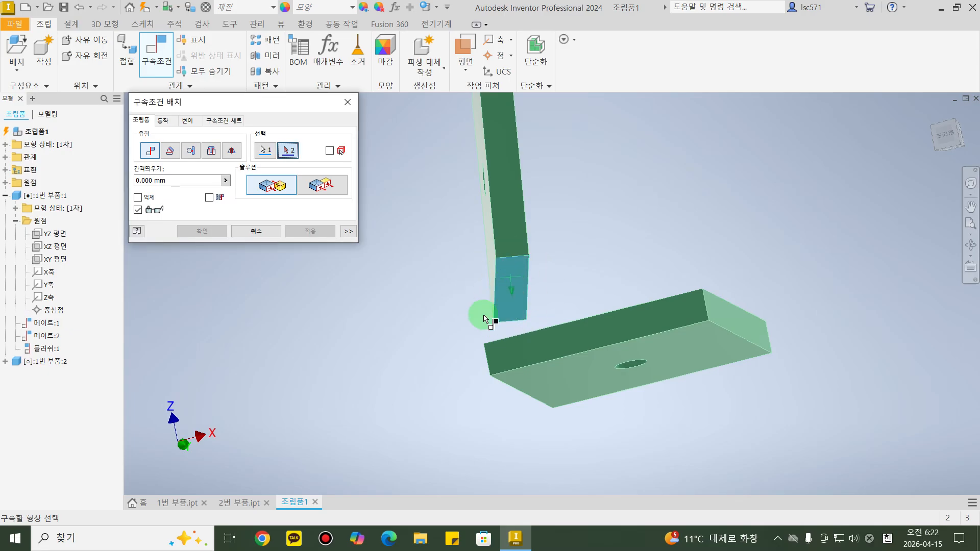
{"action": "left_click", "coordinate": [262, 152]}
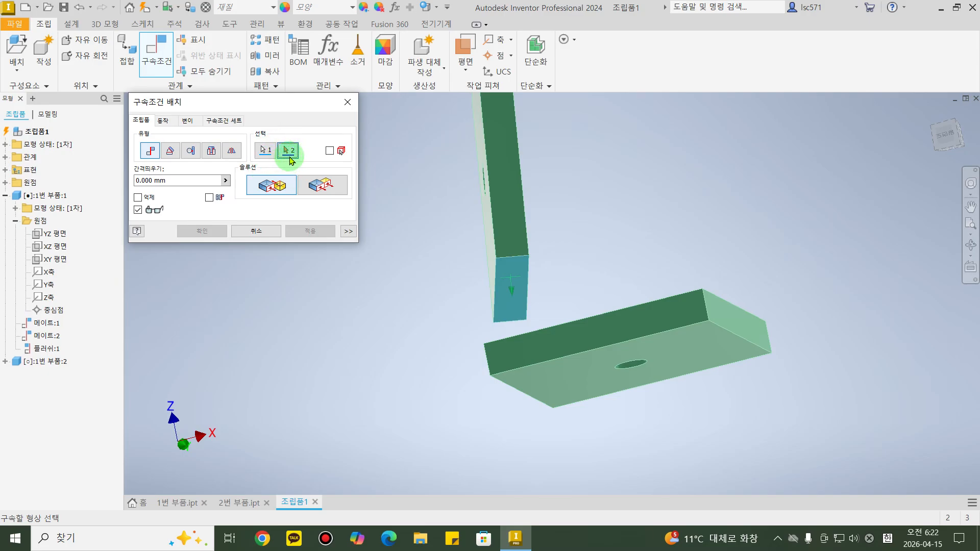
{"action": "middle_click_drag", "start_coordinate": [708, 171], "coordinate": [691, 199], "text": "shift"}
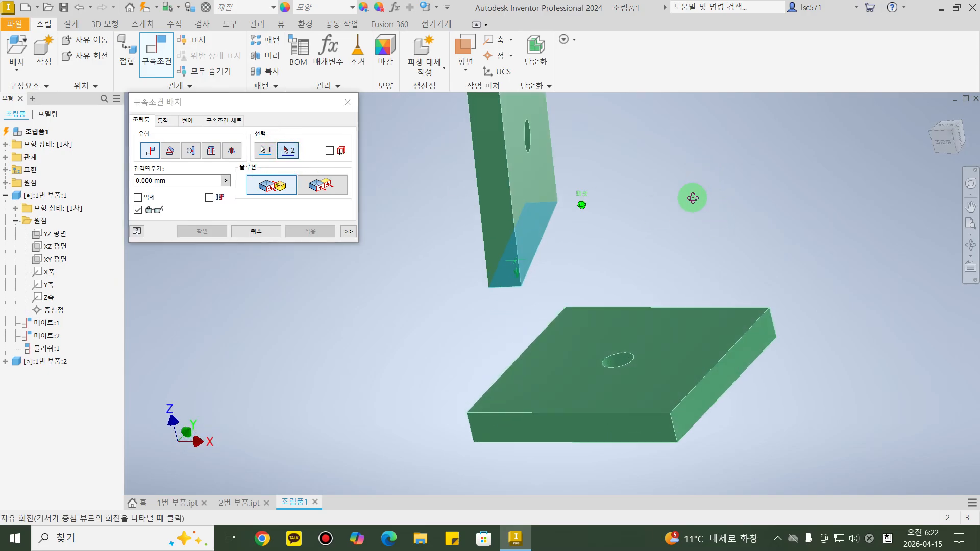
{"action": "left_click", "coordinate": [560, 336]}
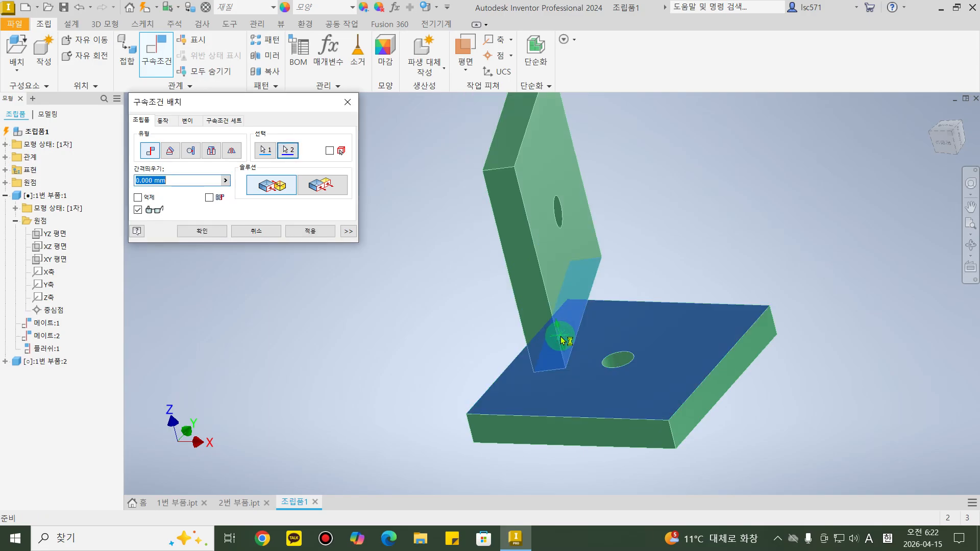
{"action": "middle_click_drag", "start_coordinate": [659, 290], "coordinate": [693, 275], "text": "shift"}
{"action": "scroll", "coordinate": [647, 423], "scroll_direction": "down", "scroll_amount": 3}
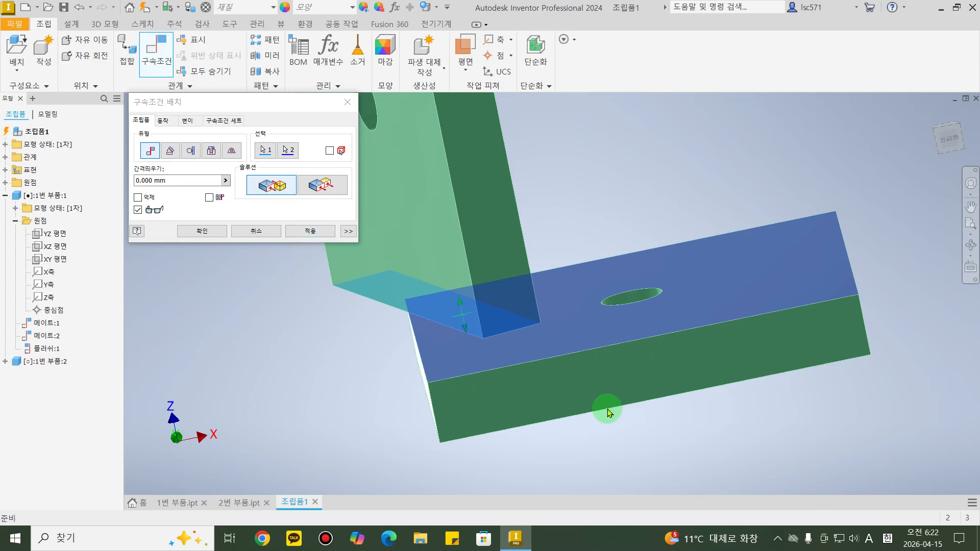
{"action": "middle_click_drag", "start_coordinate": [649, 410], "coordinate": [696, 400]}
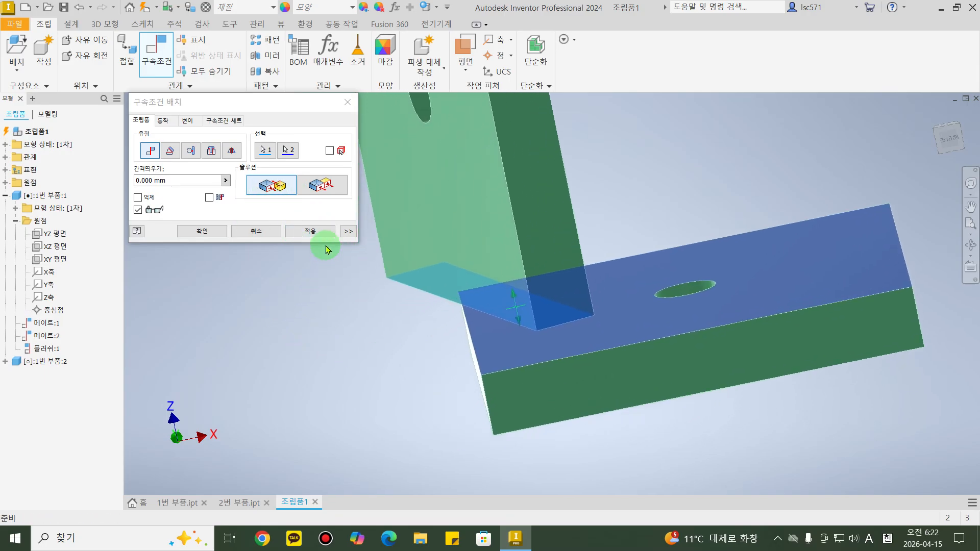
{"action": "left_click", "coordinate": [309, 231]}
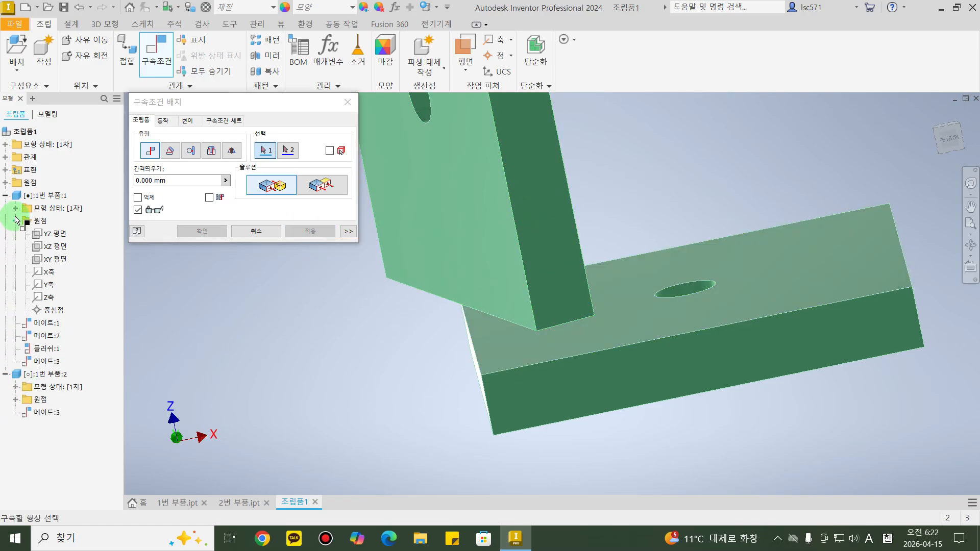
Constrain the upright plate's narrow front side face flush (플러쉬) with the base plate's front side face at 0 mm offset.
{"action": "left_click", "coordinate": [7, 196]}
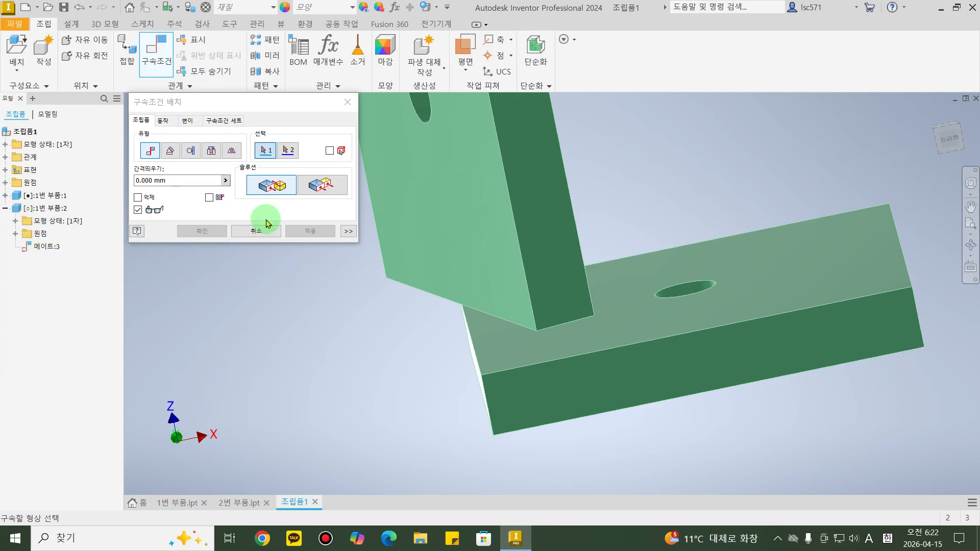
{"action": "mouse_move", "coordinate": [768, 207]}
{"action": "middle_mouse_down", "text": "shift"}
{"action": "mouse_move", "coordinate": [751, 186]}
{"action": "mouse_move", "coordinate": [750, 166]}
{"action": "mouse_move", "coordinate": [743, 192]}
{"action": "mouse_move", "coordinate": [707, 208]}
{"action": "mouse_move", "coordinate": [770, 184]}
{"action": "mouse_move", "coordinate": [768, 194]}
{"action": "middle_mouse_up", "text": "shift"}
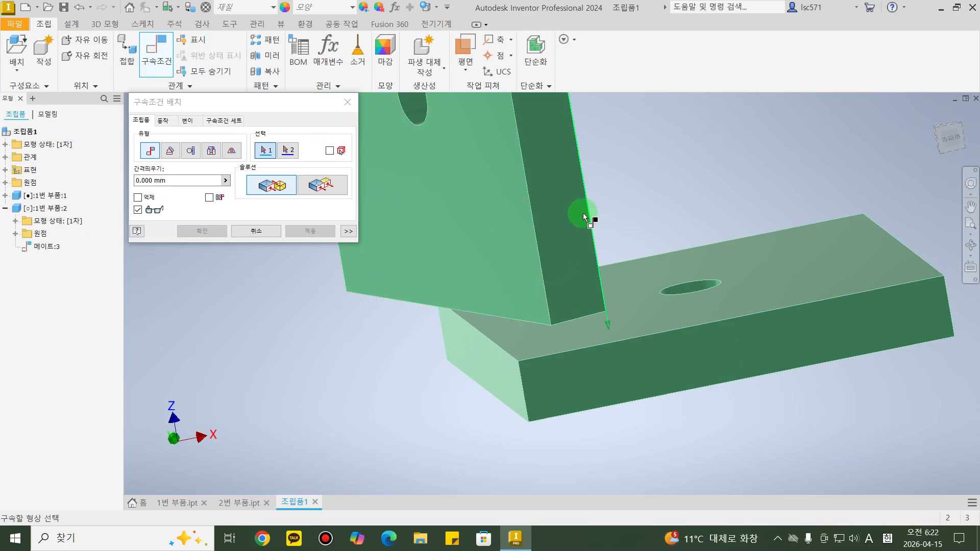
{"action": "left_click", "coordinate": [554, 201]}
{"action": "left_click", "coordinate": [261, 154]}
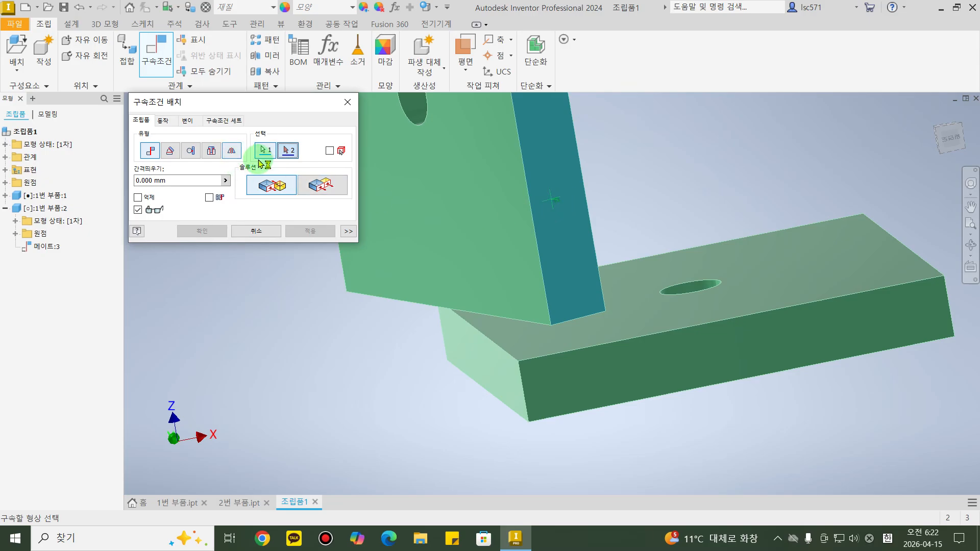
{"action": "left_click", "coordinate": [583, 394]}
{"action": "middle_click_drag", "start_coordinate": [584, 393], "coordinate": [645, 464], "text": "shift"}
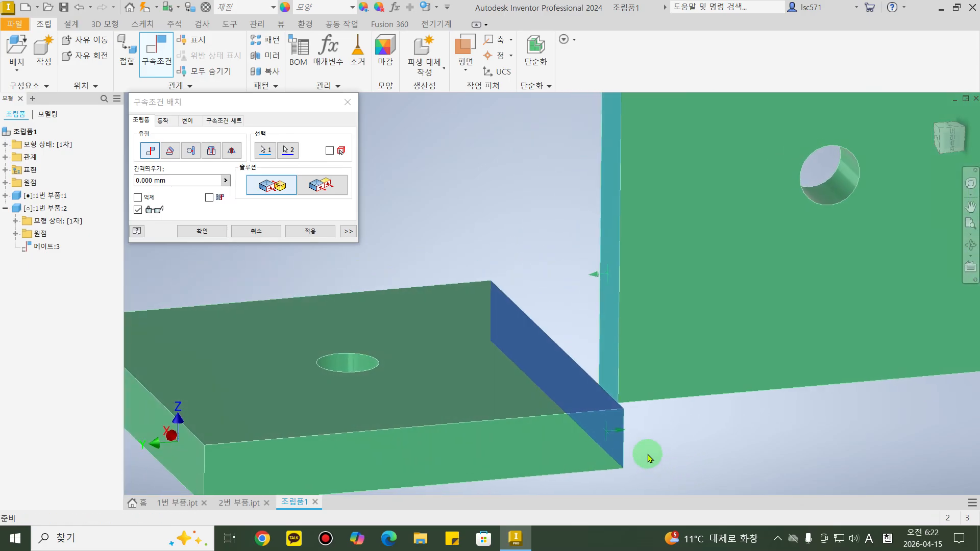
{"action": "left_click", "coordinate": [333, 190]}
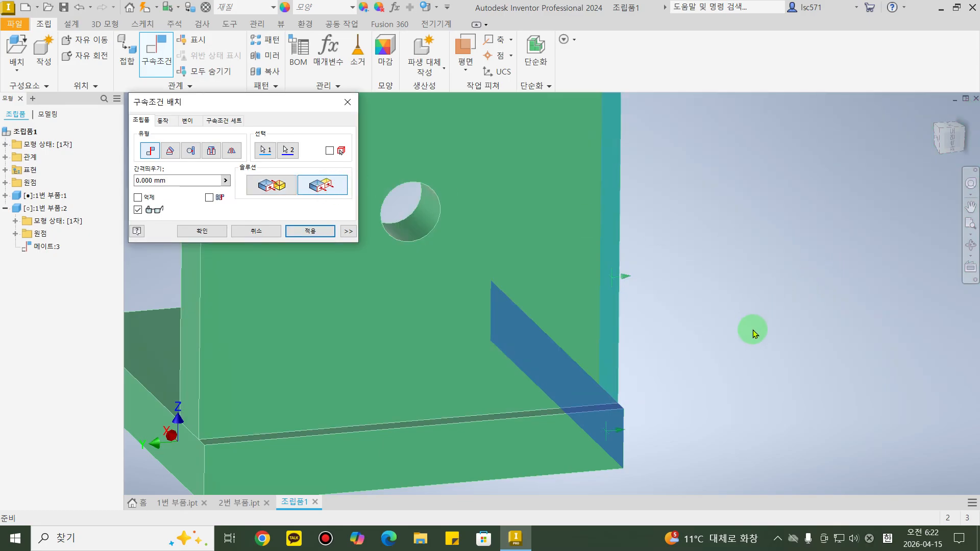
{"action": "middle_click_drag", "start_coordinate": [753, 333], "coordinate": [847, 306], "text": "shift"}
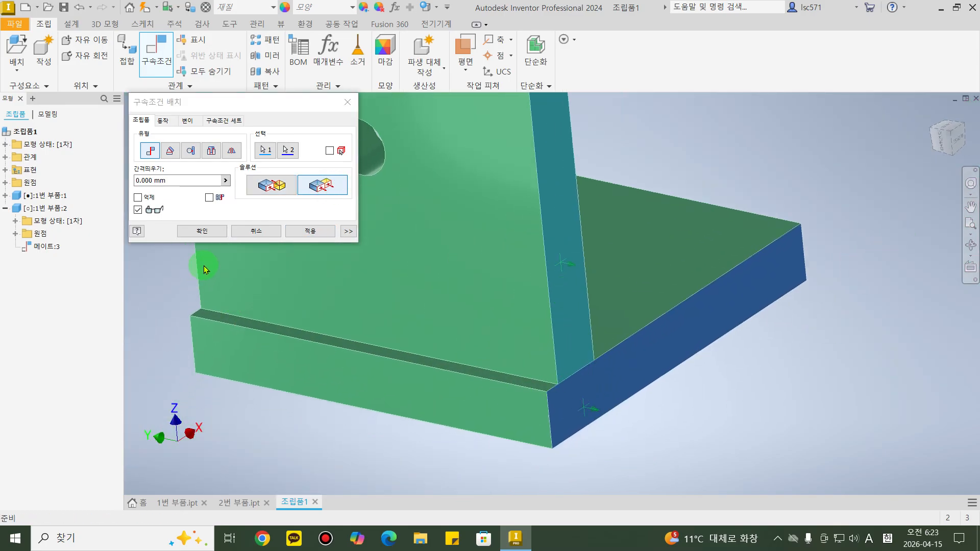
{"action": "left_click", "coordinate": [320, 232]}
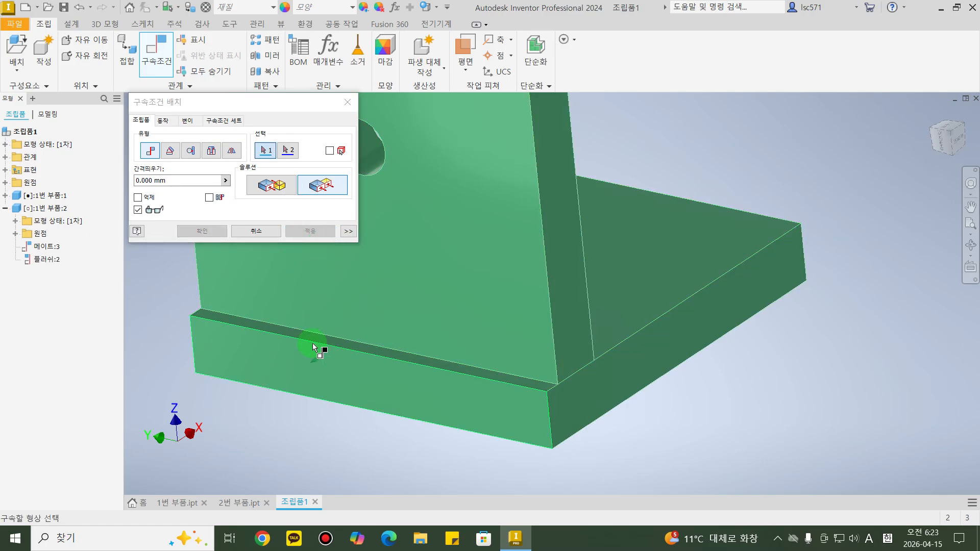
{"action": "left_click", "coordinate": [344, 104]}
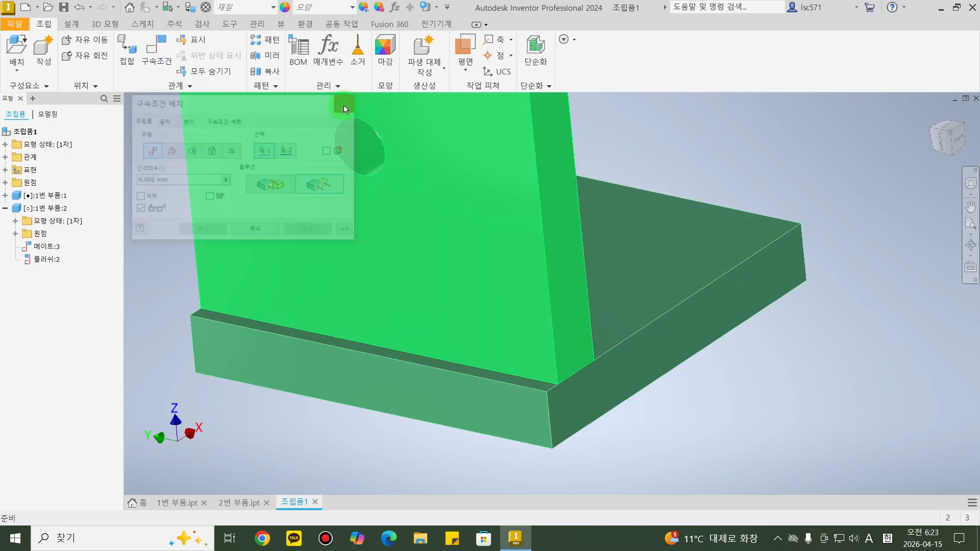
Test the upright plate's remaining freedom of movement along the base plate, and deselect it.
{"action": "scroll", "coordinate": [513, 348], "scroll_direction": "down", "scroll_amount": 5}
{"action": "mouse_move", "coordinate": [653, 397]}
{"action": "middle_mouse_down", "text": "shift"}
{"action": "mouse_move", "coordinate": [627, 416]}
{"action": "mouse_move", "coordinate": [652, 413]}
{"action": "middle_mouse_up", "text": "shift"}
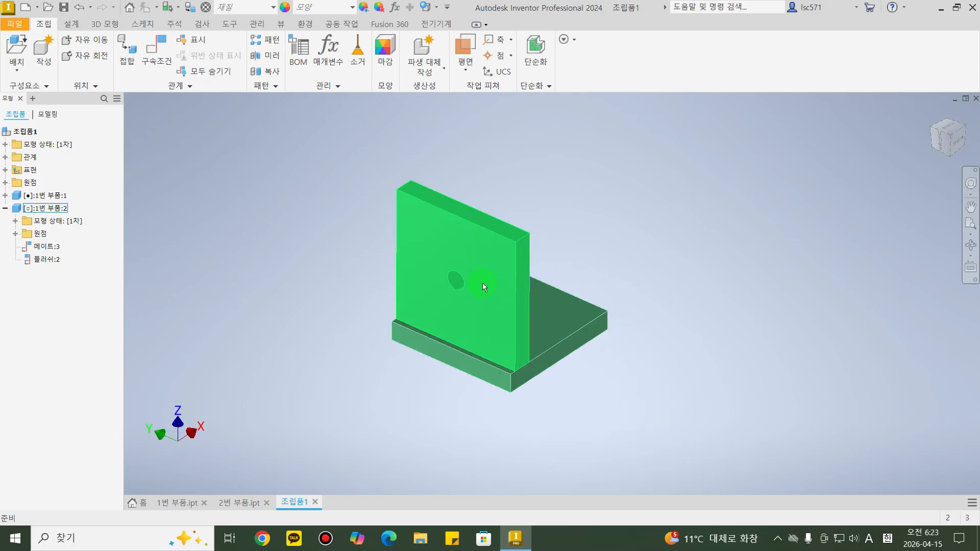
{"action": "left_click_drag", "start_coordinate": [482, 283], "coordinate": [498, 307]}
{"action": "scroll", "coordinate": [510, 421], "scroll_direction": "down", "scroll_amount": 5}
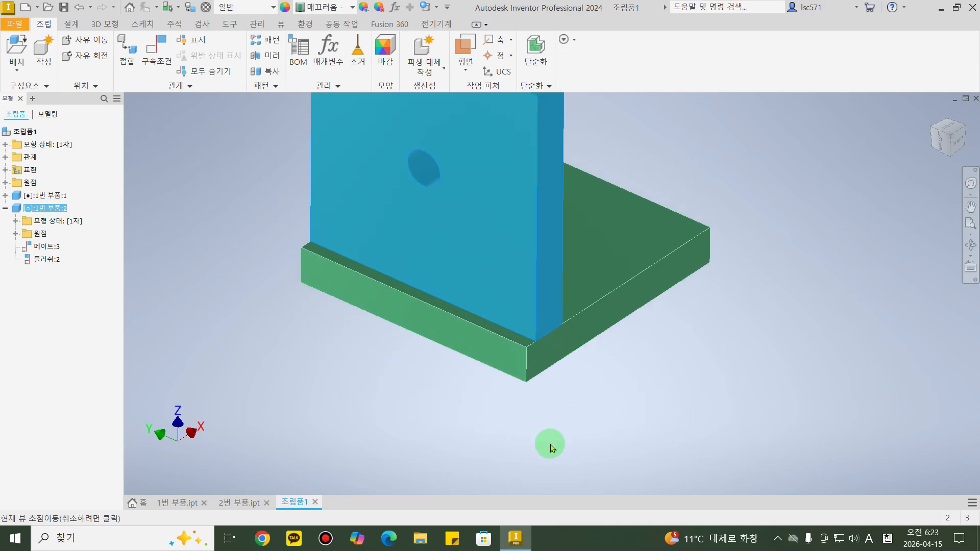
{"action": "middle_click_drag", "start_coordinate": [661, 381], "coordinate": [622, 404], "text": "shift"}
{"action": "key", "text": "Escape"}
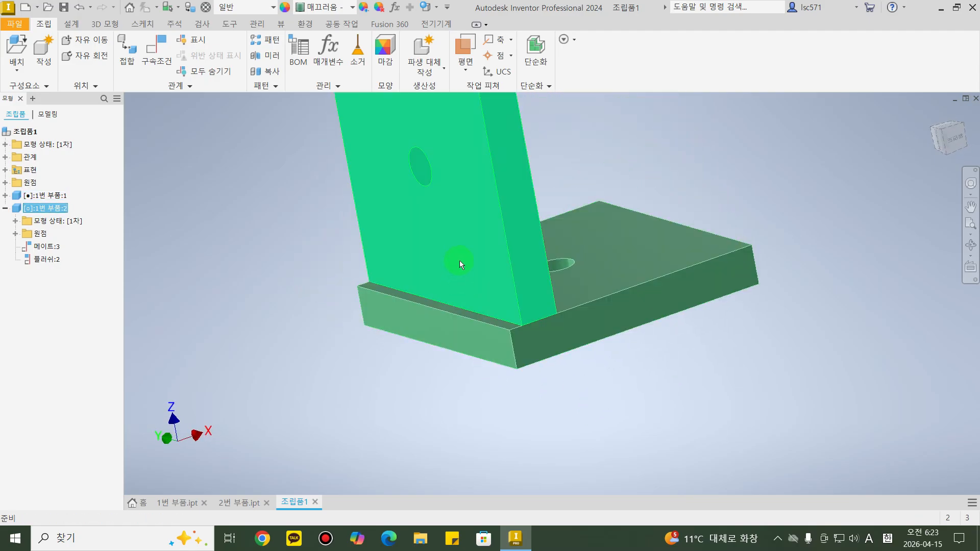
{"action": "left_click", "coordinate": [460, 258]}
{"action": "left_click", "coordinate": [392, 390]}
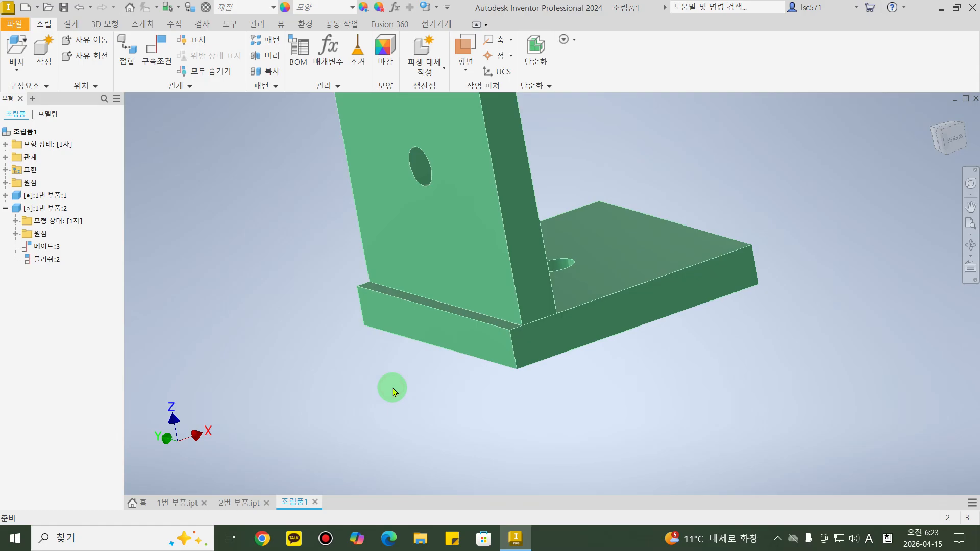
Constrain the base plate's left end face flush (플러쉬) with the upright plate's outer large face at 0 mm offset.
{"action": "left_click", "coordinate": [170, 64]}
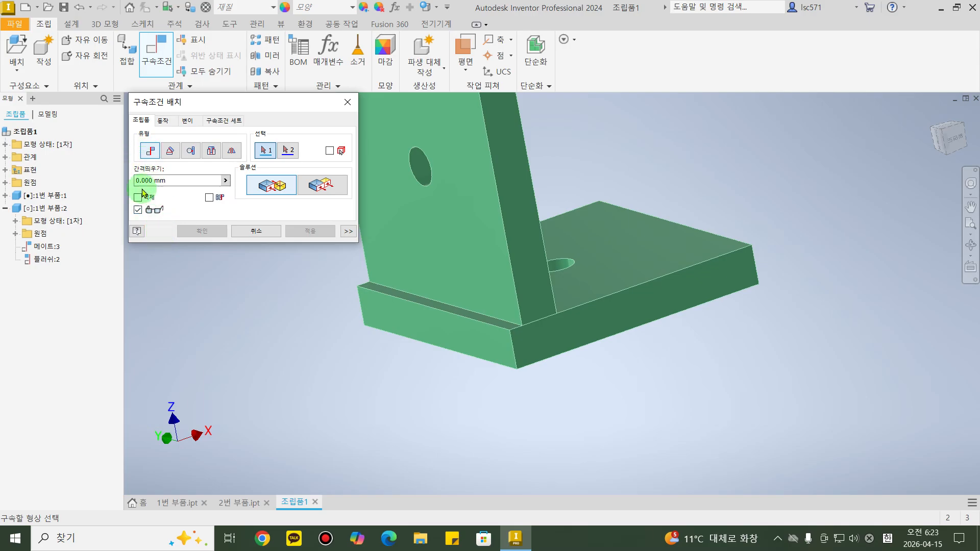
{"action": "left_click", "coordinate": [449, 330]}
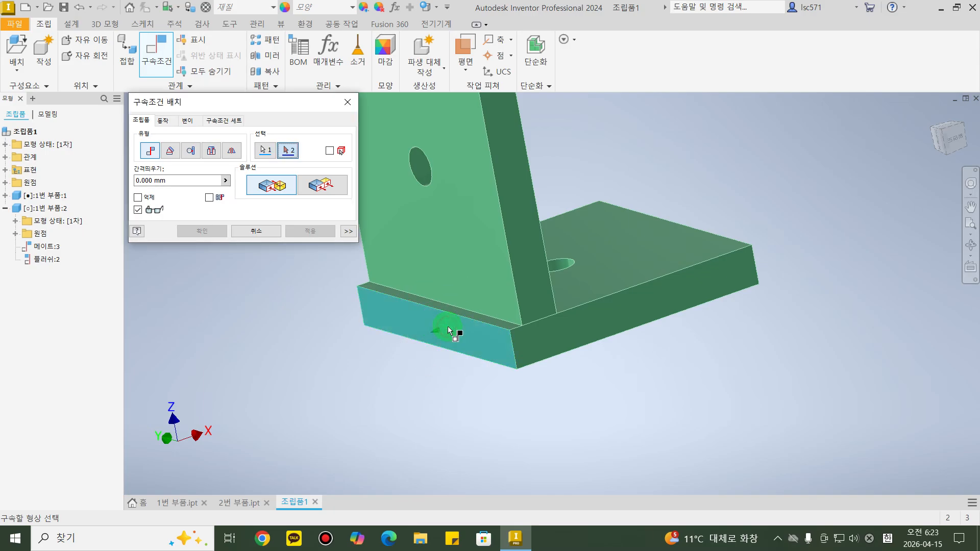
{"action": "left_click", "coordinate": [434, 252]}
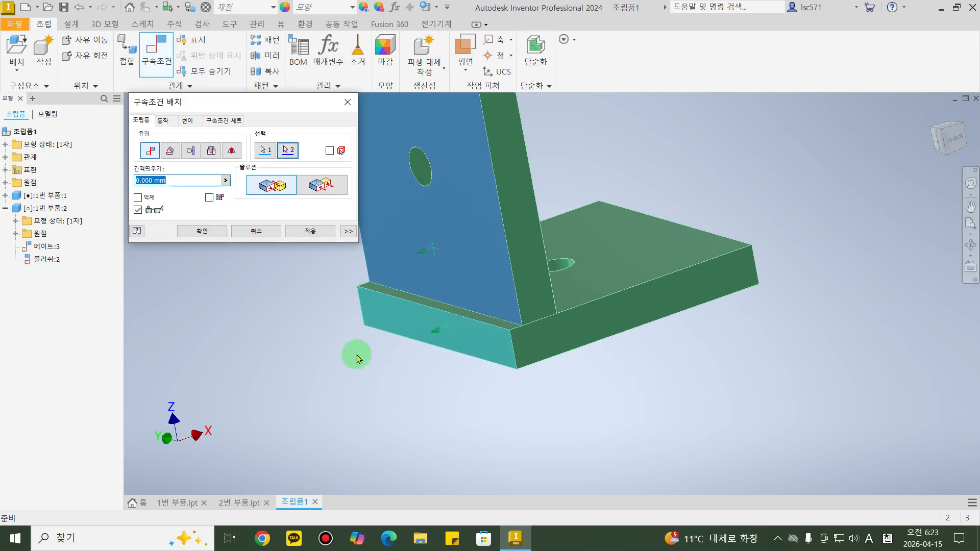
{"action": "middle_click_drag", "start_coordinate": [392, 406], "coordinate": [429, 407]}
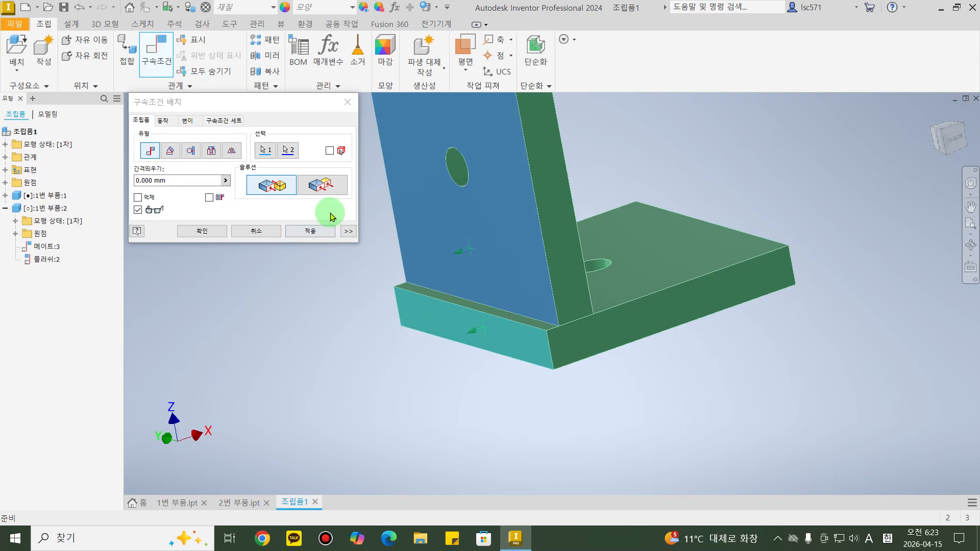
{"action": "left_click", "coordinate": [326, 188]}
{"action": "left_click", "coordinate": [327, 189]}
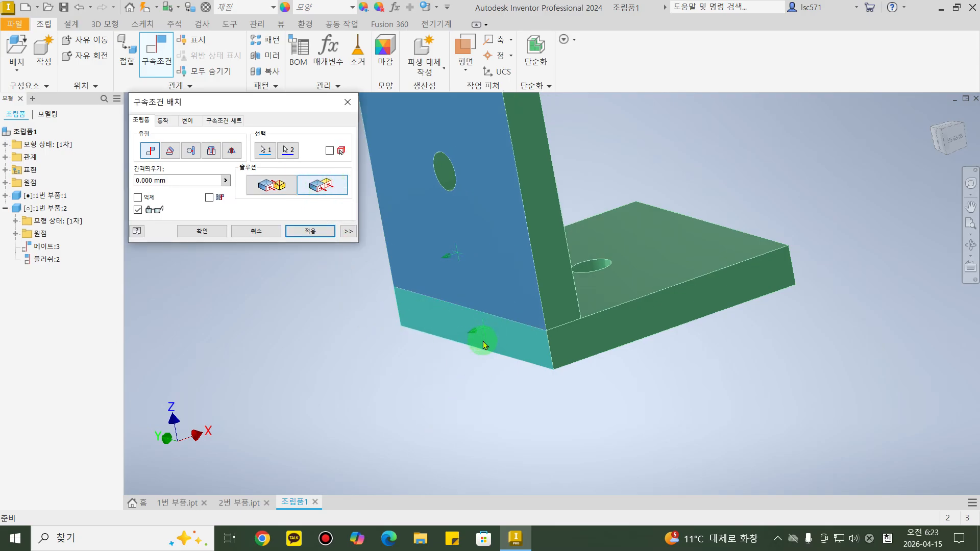
{"action": "left_click", "coordinate": [207, 231]}
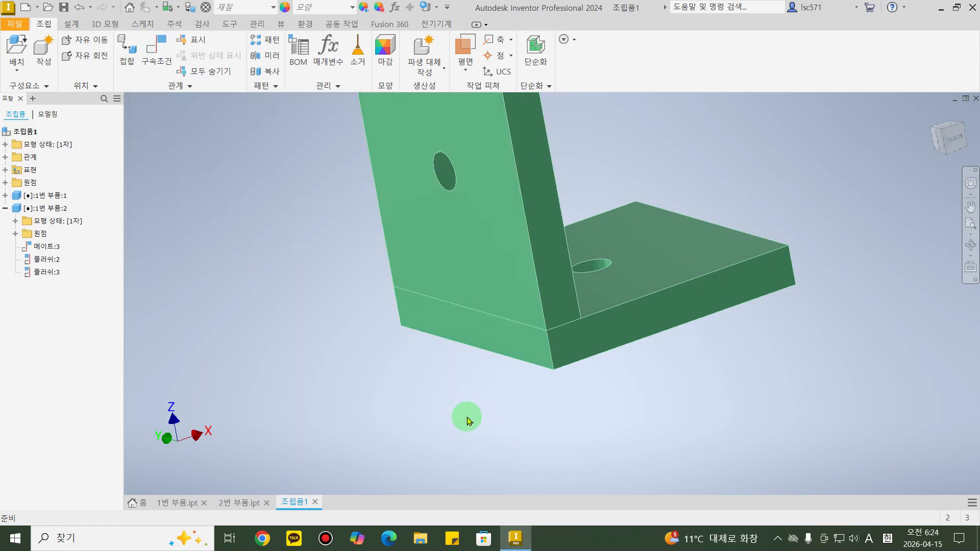
Try to move the constrained plates to check whether the L-shaped assembly is fixed.
{"action": "scroll", "coordinate": [422, 428], "scroll_direction": "down", "scroll_amount": 5}
{"action": "left_click_drag", "start_coordinate": [444, 366], "coordinate": [411, 351]}
{"action": "left_click", "coordinate": [299, 292]}
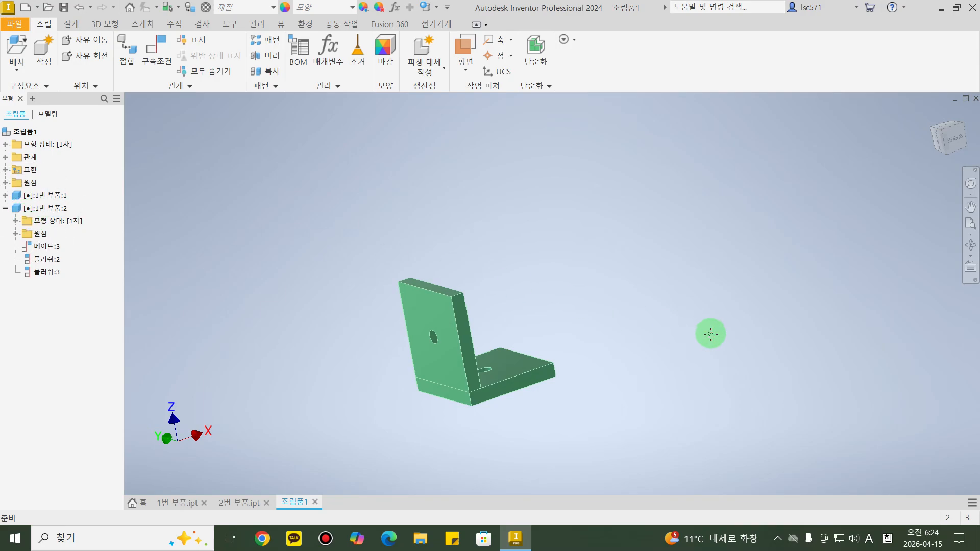
Copy the upright second plate and paste a third plate into the empty space beyond the base plate's right side.
{"action": "middle_click_drag", "start_coordinate": [709, 330], "coordinate": [580, 354], "text": "shift"}
{"action": "left_click", "coordinate": [409, 238]}
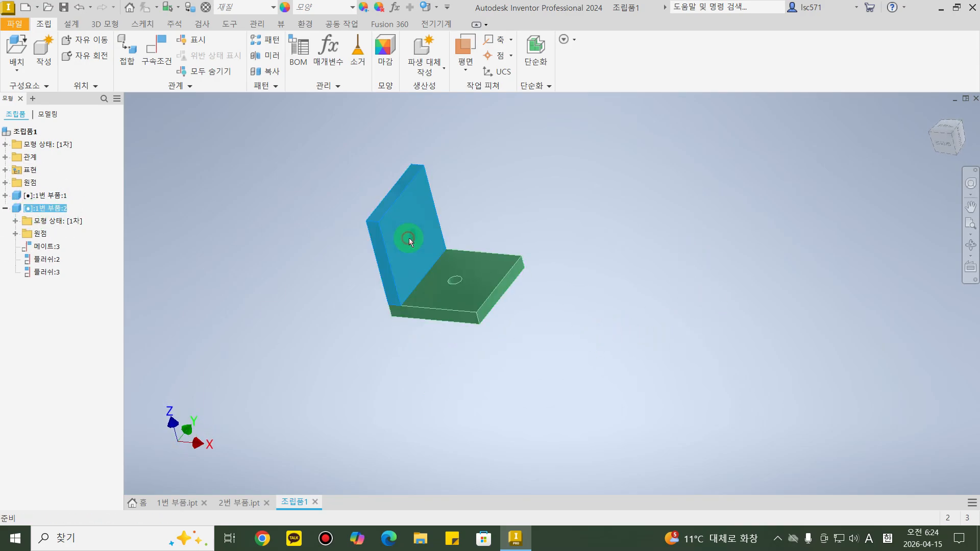
{"action": "left_click", "coordinate": [612, 205]}
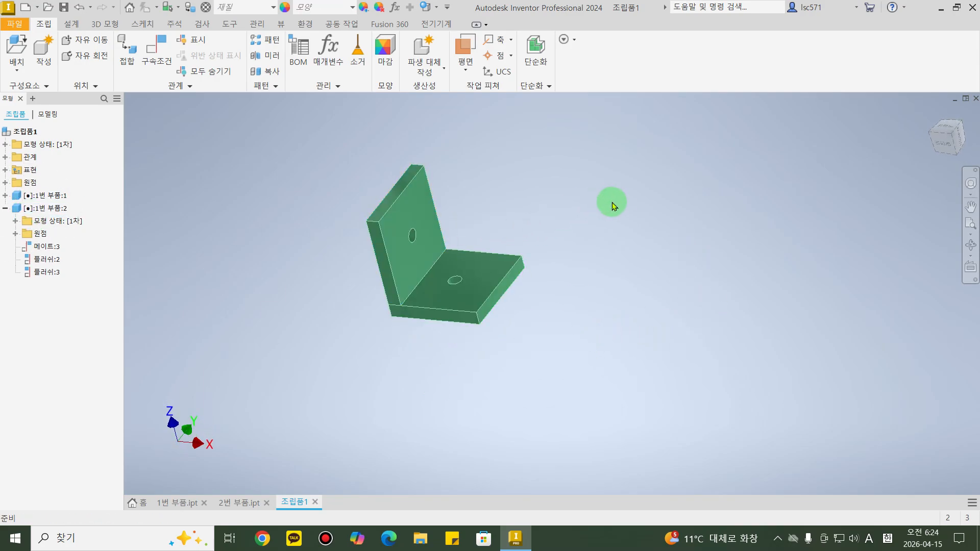
{"action": "key", "text": "ctrl"}
{"action": "left_click", "coordinate": [614, 209]}
{"action": "key", "text": "ctrl+v"}
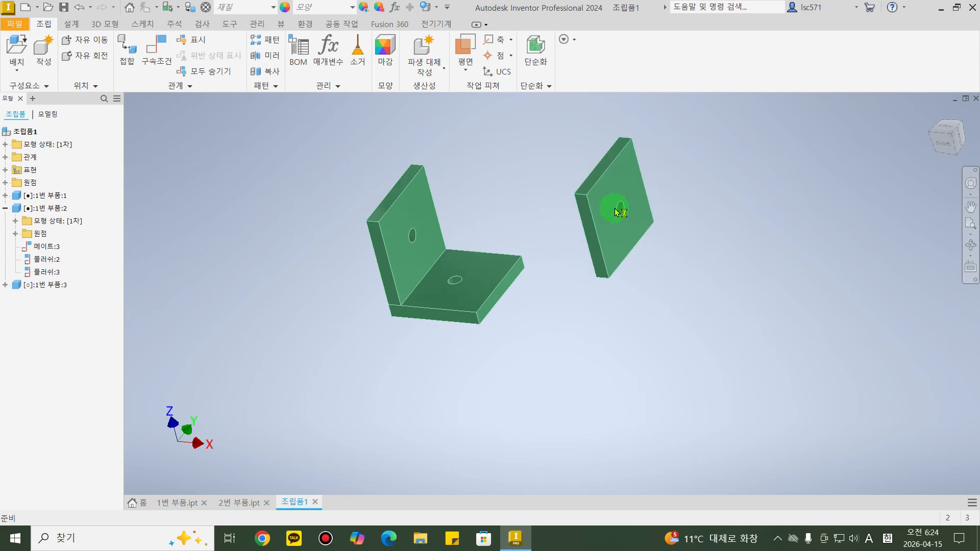
Mate (메이트) the third plate's narrow bottom face to the base plate's top face at 0 mm offset.
{"action": "middle_click_drag", "start_coordinate": [626, 306], "coordinate": [575, 332]}
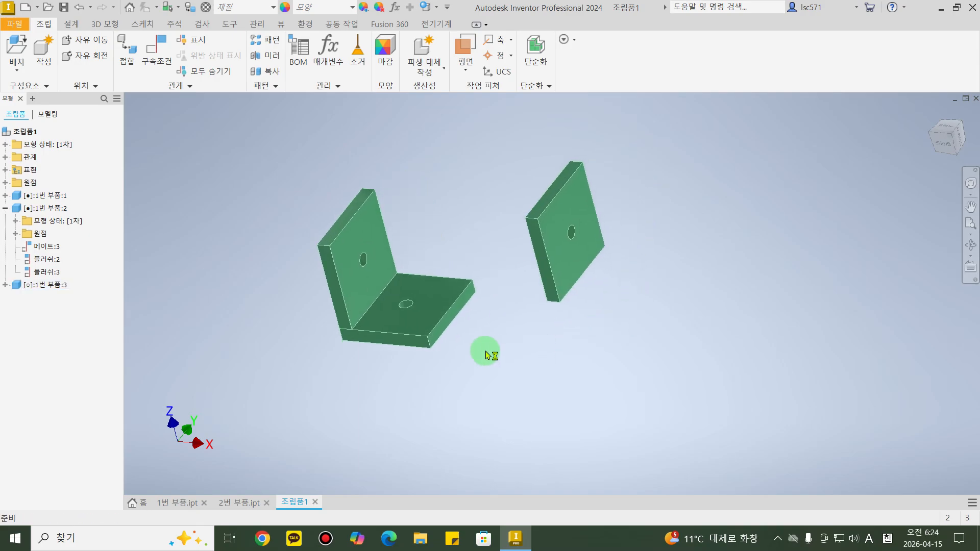
{"action": "middle_click_drag", "start_coordinate": [486, 346], "coordinate": [518, 313], "text": "shift"}
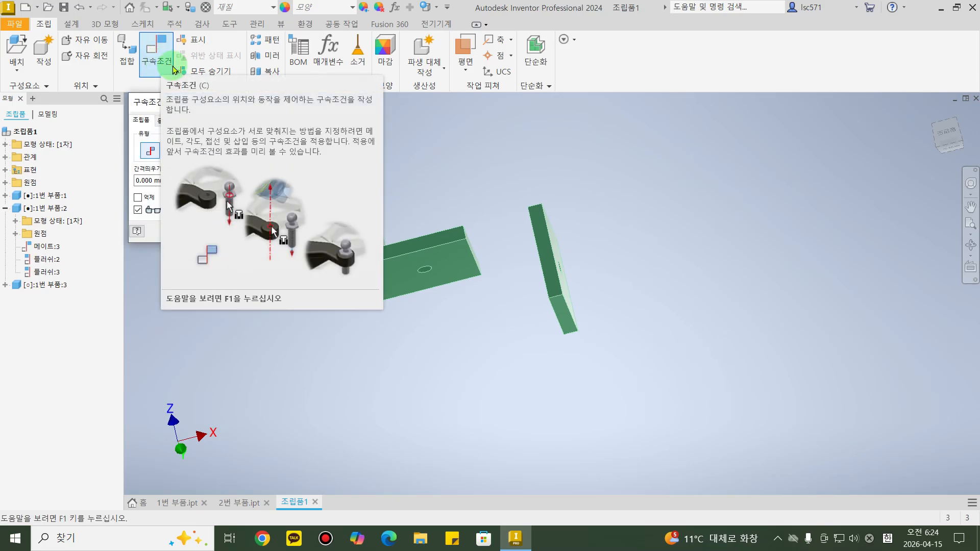
{"action": "left_click", "coordinate": [158, 62]}
{"action": "middle_click_drag", "start_coordinate": [640, 338], "coordinate": [554, 372], "text": "shift"}
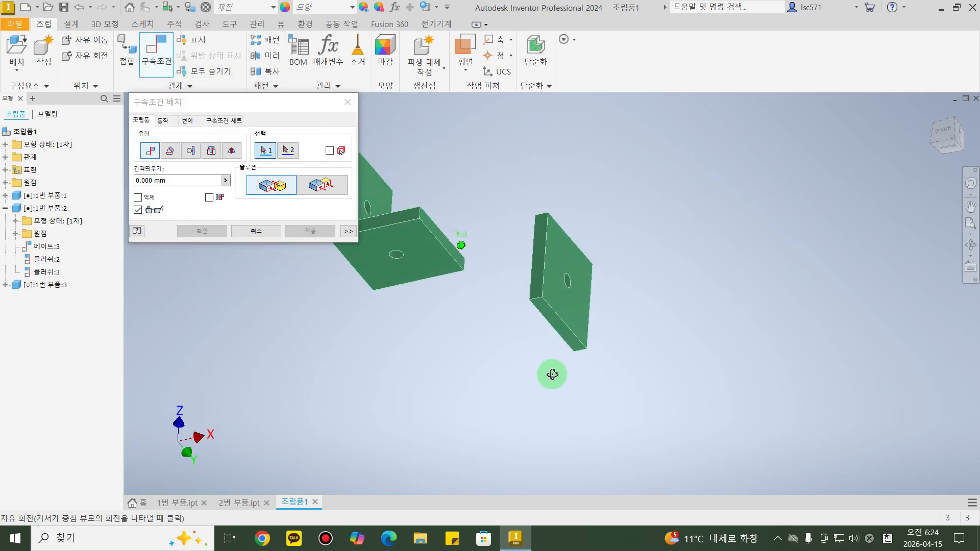
{"action": "scroll", "coordinate": [557, 350], "scroll_direction": "down", "scroll_amount": 3}
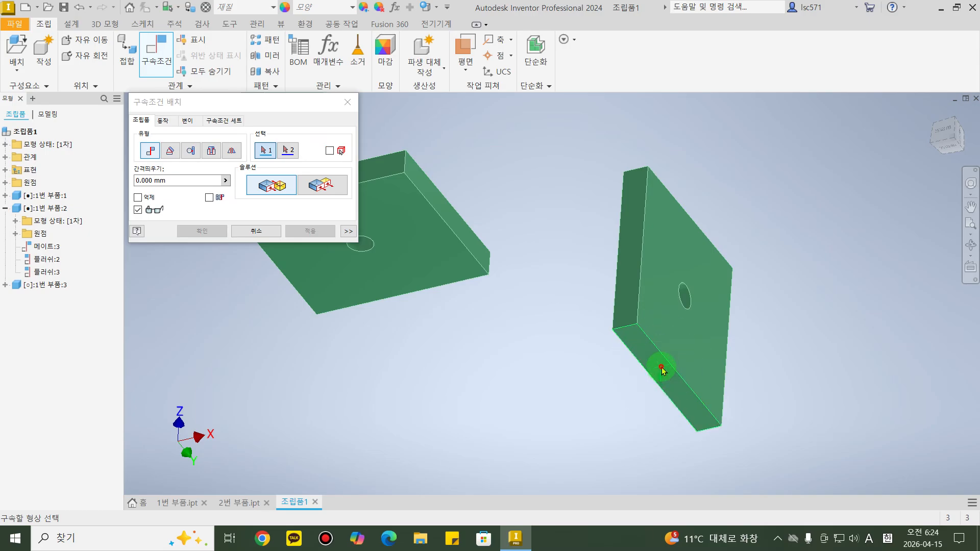
{"action": "left_click", "coordinate": [661, 370]}
{"action": "middle_click_drag", "start_coordinate": [573, 357], "coordinate": [568, 406], "text": "shift"}
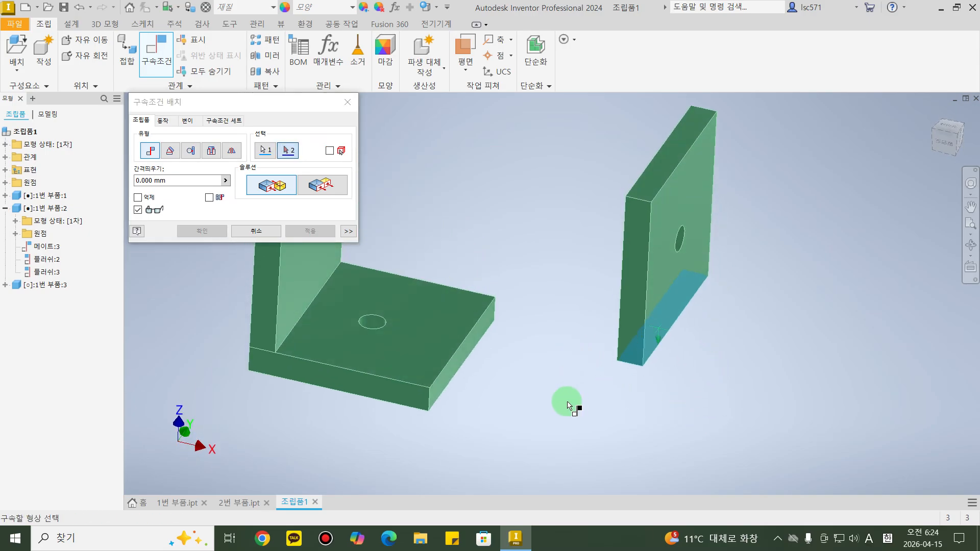
{"action": "left_click", "coordinate": [450, 322]}
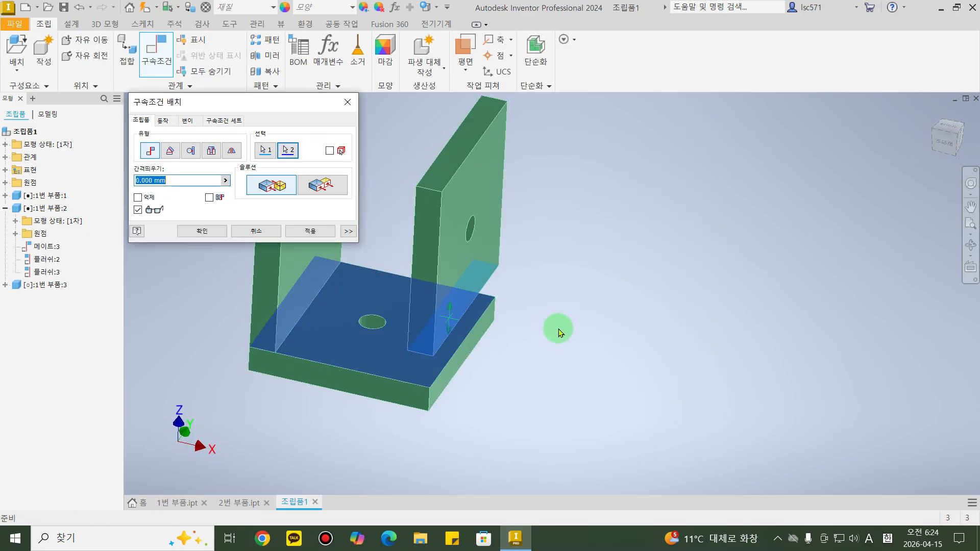
{"action": "left_click", "coordinate": [315, 236]}
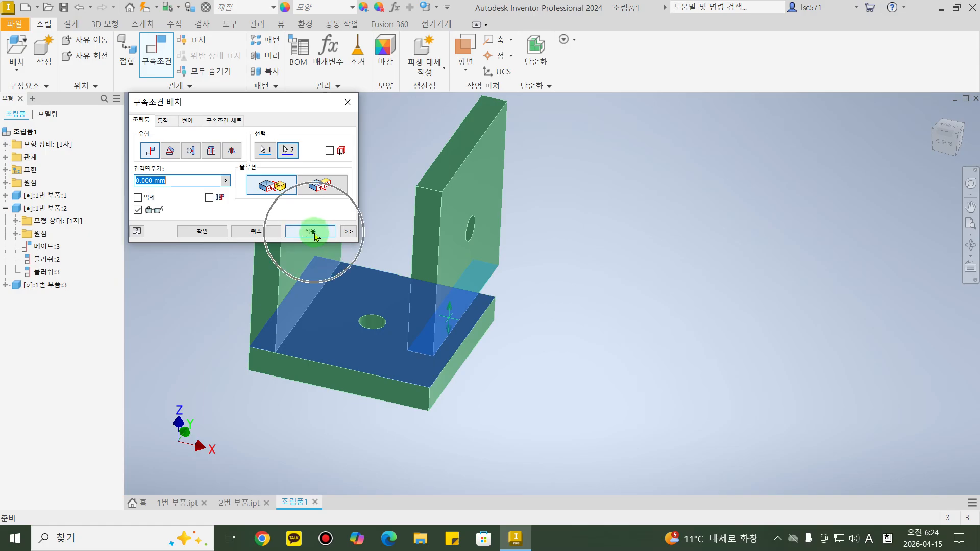
Constrain the third plate's narrow front face flush (플러쉬) with the base plate's front side face at 0 mm offset.
{"action": "middle_click_drag", "start_coordinate": [697, 326], "coordinate": [739, 316], "text": "shift"}
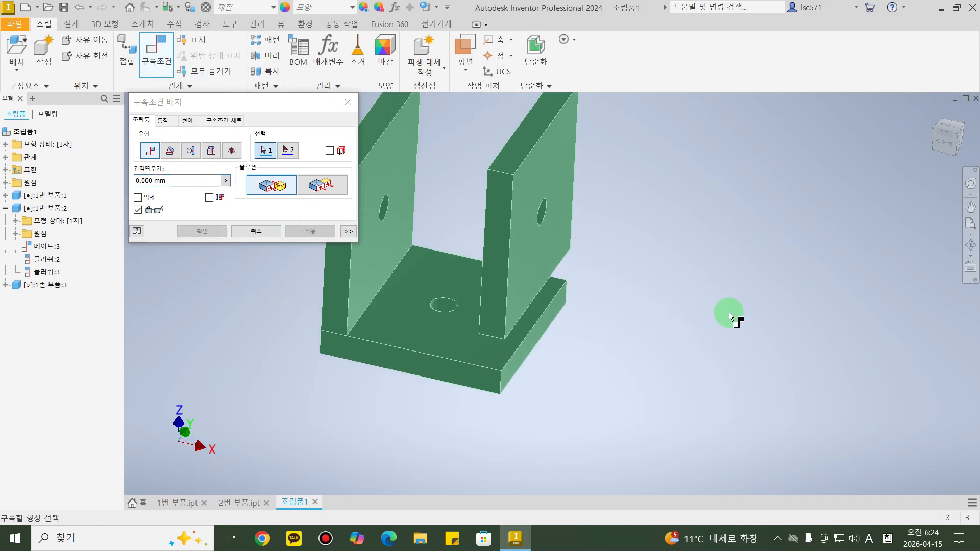
{"action": "left_click", "coordinate": [500, 262]}
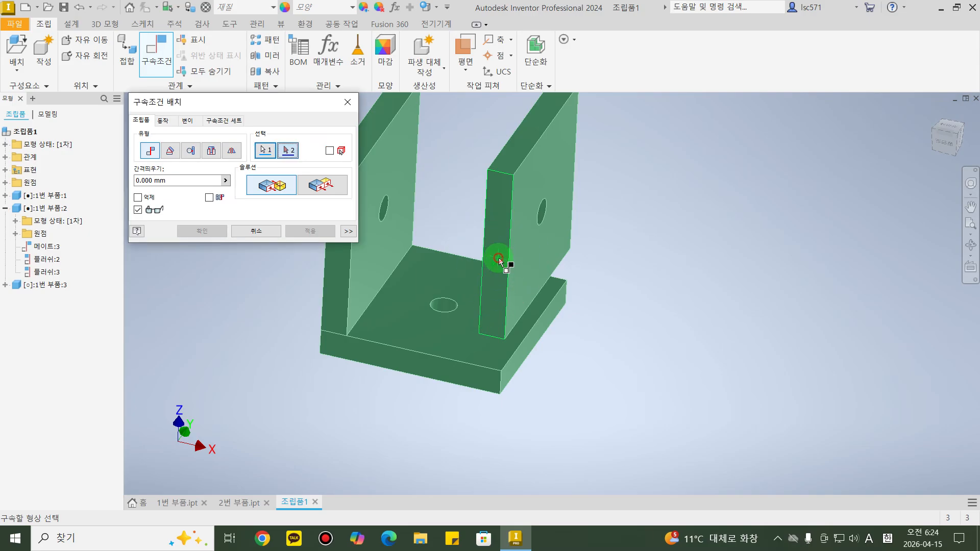
{"action": "left_click", "coordinate": [468, 383]}
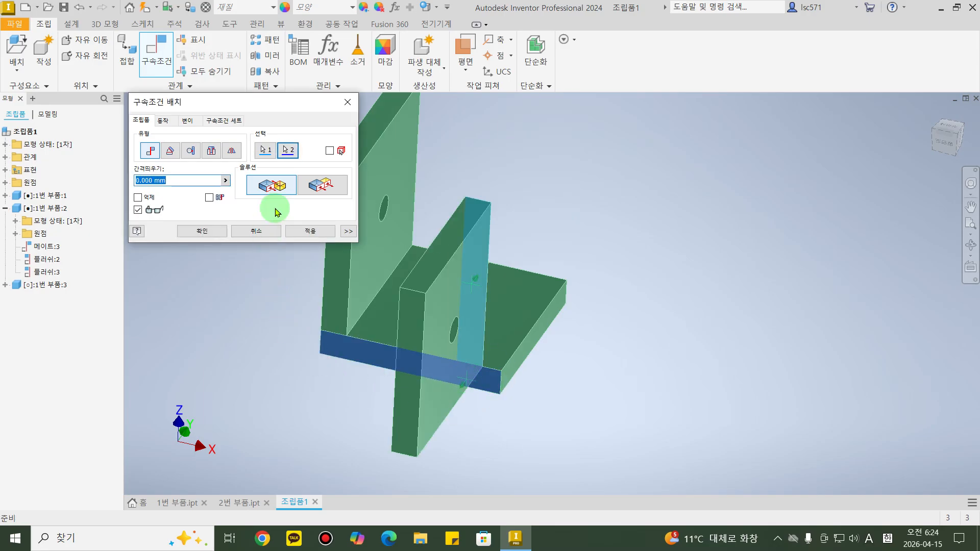
{"action": "left_click", "coordinate": [335, 193]}
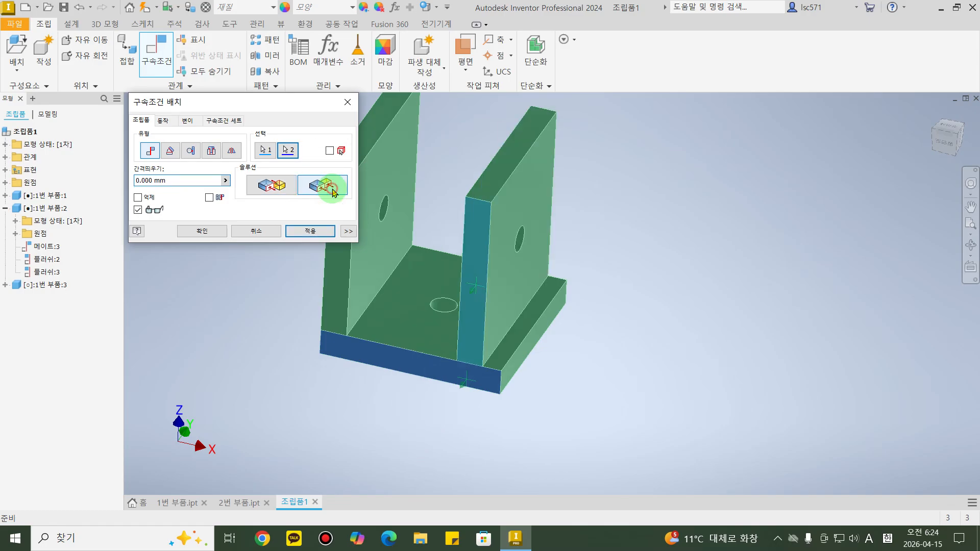
{"action": "left_click", "coordinate": [312, 231]}
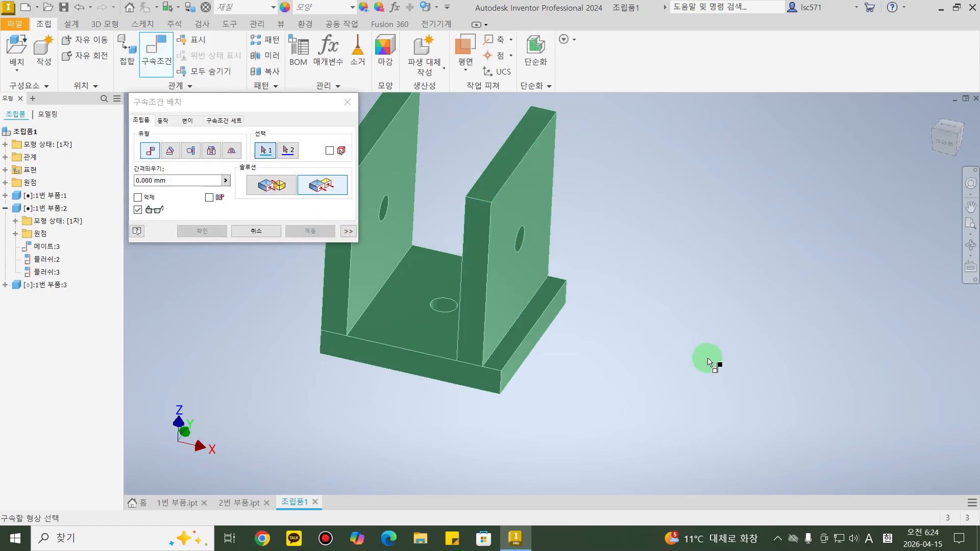
Constrain the third plate's outer large face flush with the base plate's right end face at 0 mm offset.
{"action": "middle_click_drag", "start_coordinate": [707, 362], "coordinate": [654, 352], "text": "shift"}
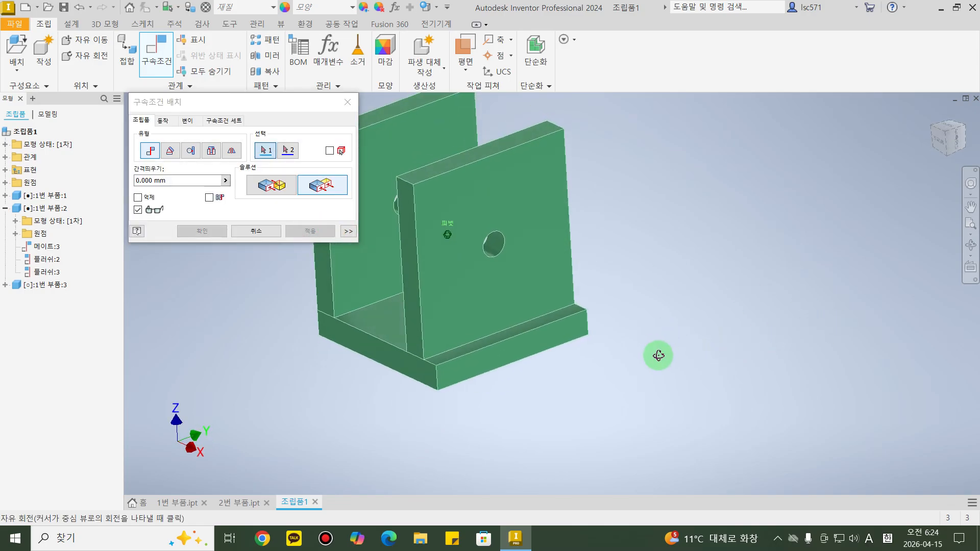
{"action": "left_click", "coordinate": [489, 303]}
{"action": "left_click", "coordinate": [540, 350]}
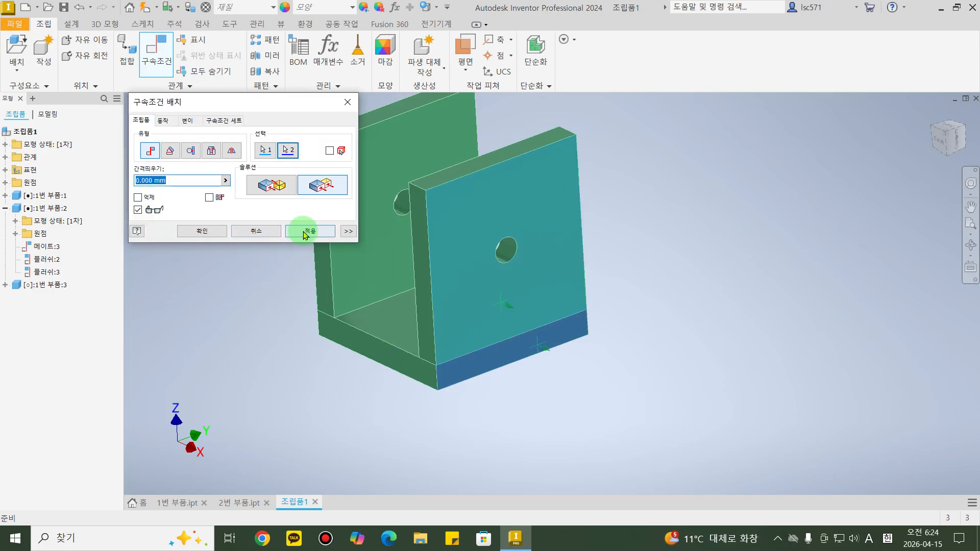
{"action": "left_click", "coordinate": [208, 232]}
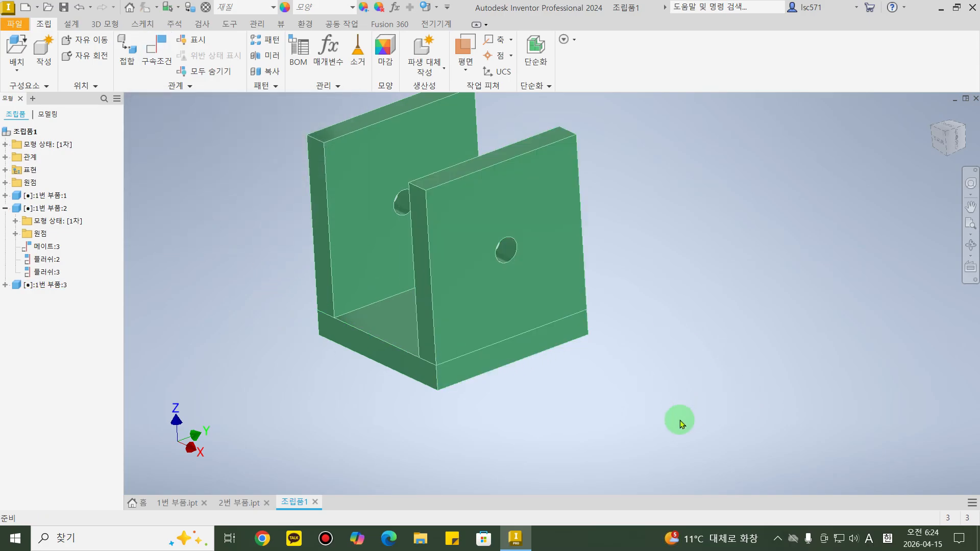
Collapse the second plate's entry in the model tree and expand the third plate's to review its constraints.
{"action": "mouse_move", "coordinate": [679, 418]}
{"action": "middle_mouse_down", "text": "shift"}
{"action": "mouse_move", "coordinate": [647, 437]}
{"action": "mouse_move", "coordinate": [680, 434]}
{"action": "mouse_move", "coordinate": [700, 415]}
{"action": "mouse_move", "coordinate": [691, 420]}
{"action": "middle_mouse_up", "text": "shift"}
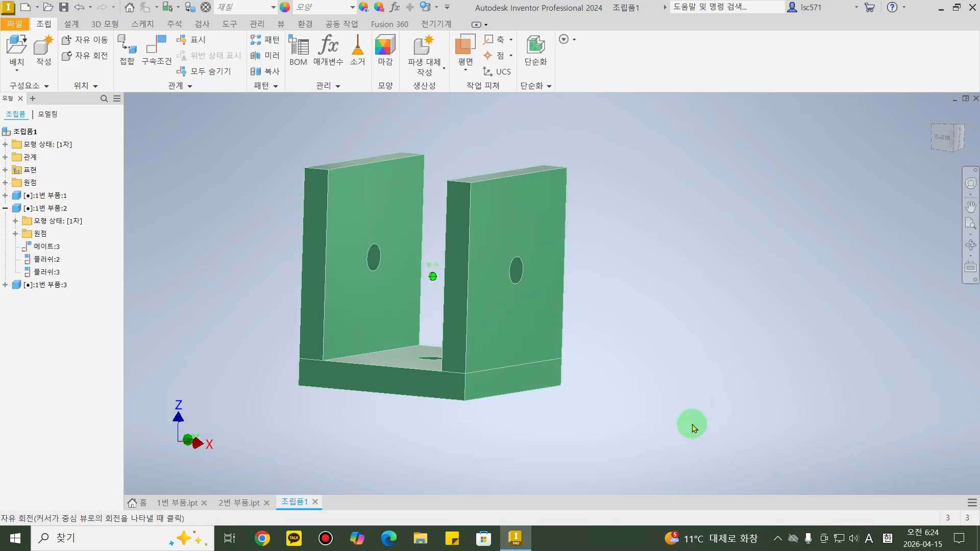
{"action": "left_click", "coordinate": [6, 208]}
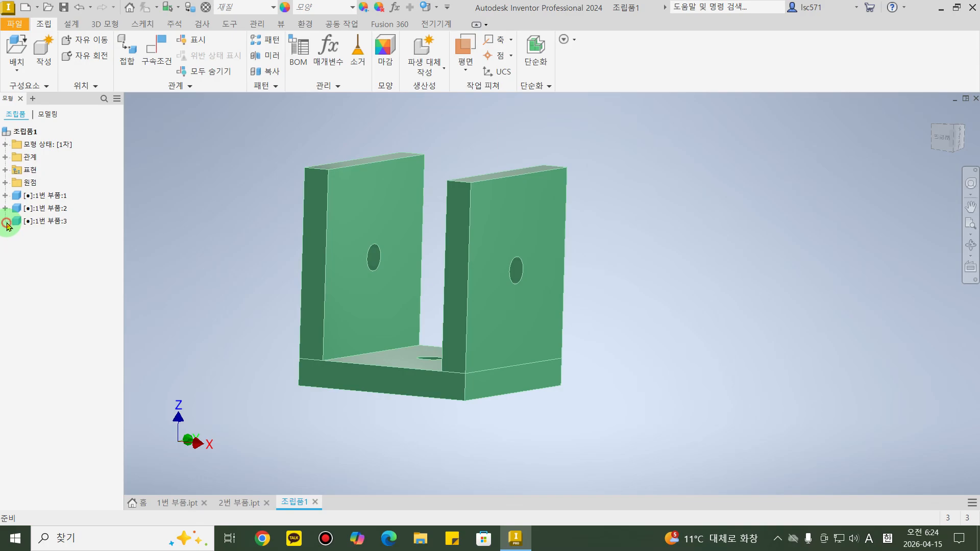
{"action": "left_click", "coordinate": [5, 221]}
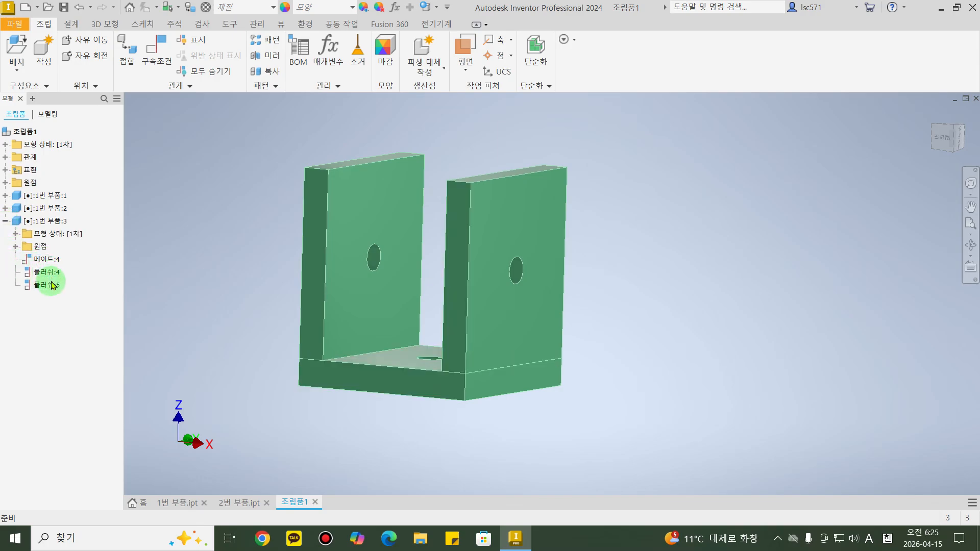
{"action": "mouse_move", "coordinate": [770, 361]}
{"action": "middle_mouse_down", "text": "shift"}
{"action": "mouse_move", "coordinate": [750, 384]}
{"action": "mouse_move", "coordinate": [768, 378]}
{"action": "middle_mouse_up", "text": "shift"}
Copy the third upright plate and paste six more plates into the empty space to the right of the U-shaped assembly.
{"action": "left_click", "coordinate": [552, 238]}
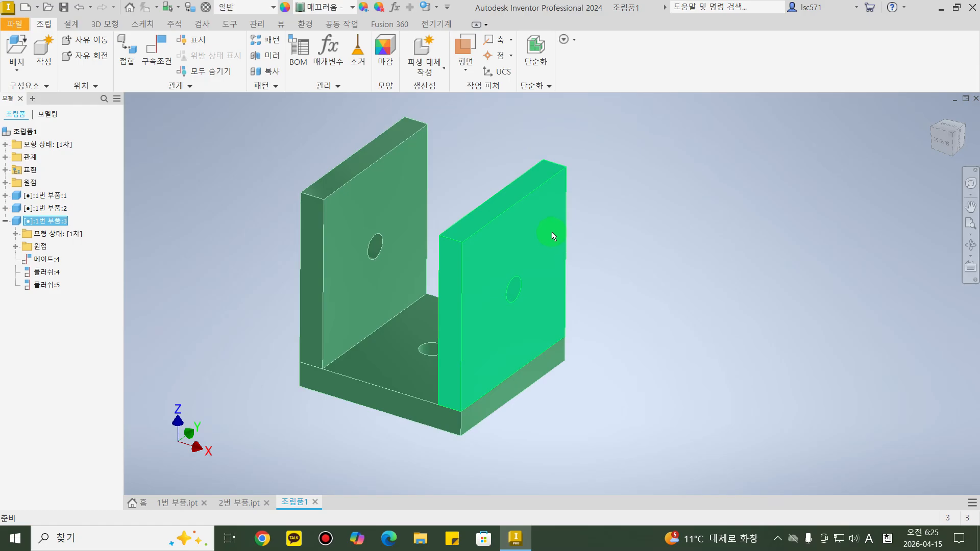
{"action": "left_click", "coordinate": [813, 239]}
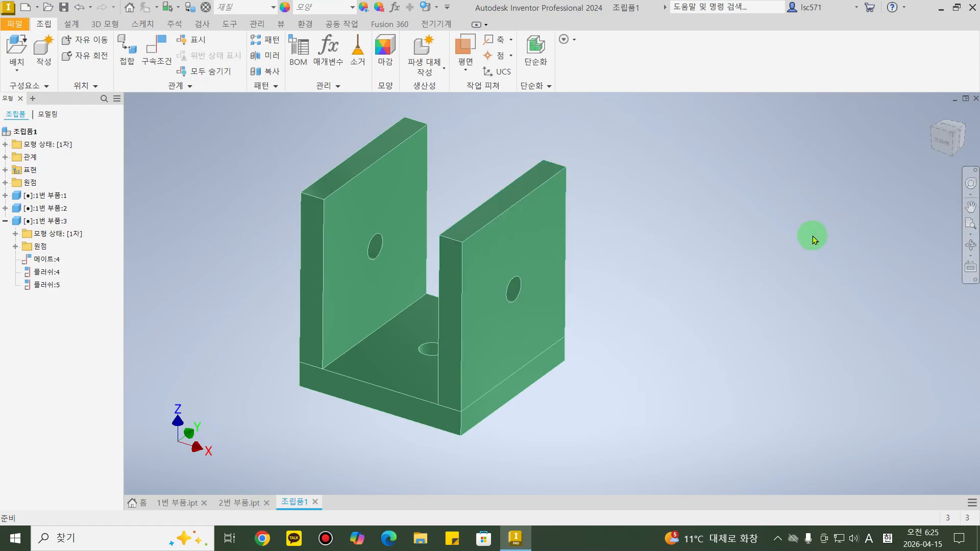
{"action": "key", "text": "ctrl+v"}
{"action": "left_click", "coordinate": [813, 236]}
{"action": "scroll", "coordinate": [582, 380], "scroll_direction": "up", "scroll_amount": 5}
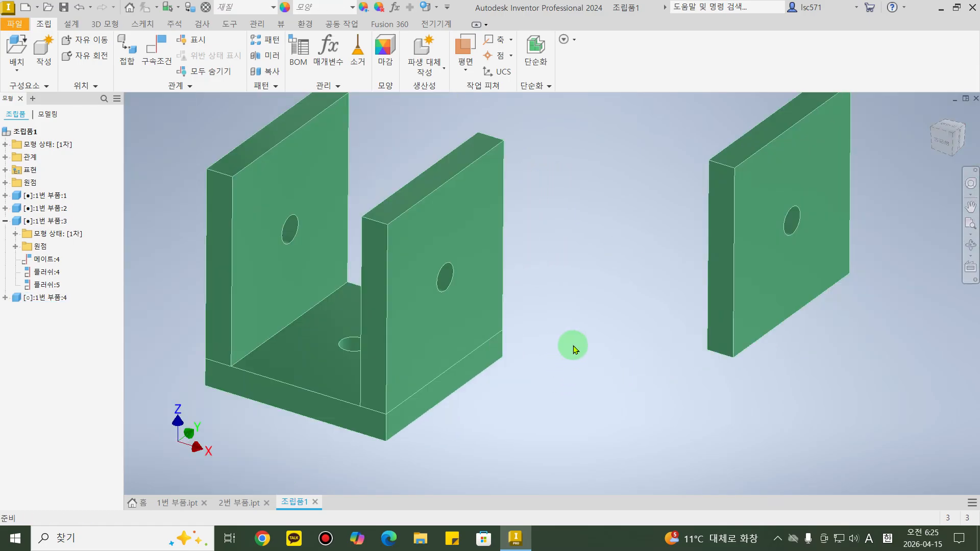
{"action": "key", "text": "ctrl+v"}
{"action": "left_click", "coordinate": [780, 347]}
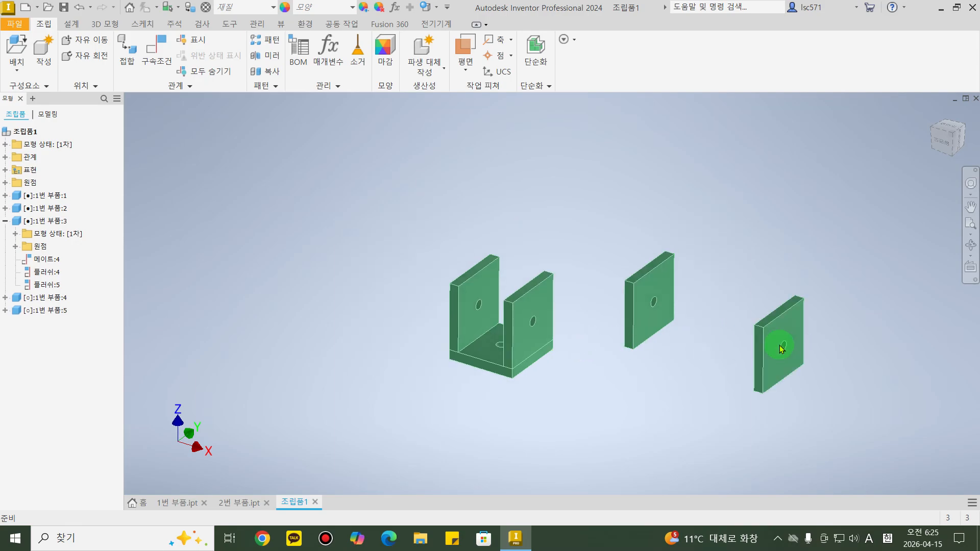
{"action": "key", "text": "ctrl+v"}
{"action": "left_click", "coordinate": [723, 333]}
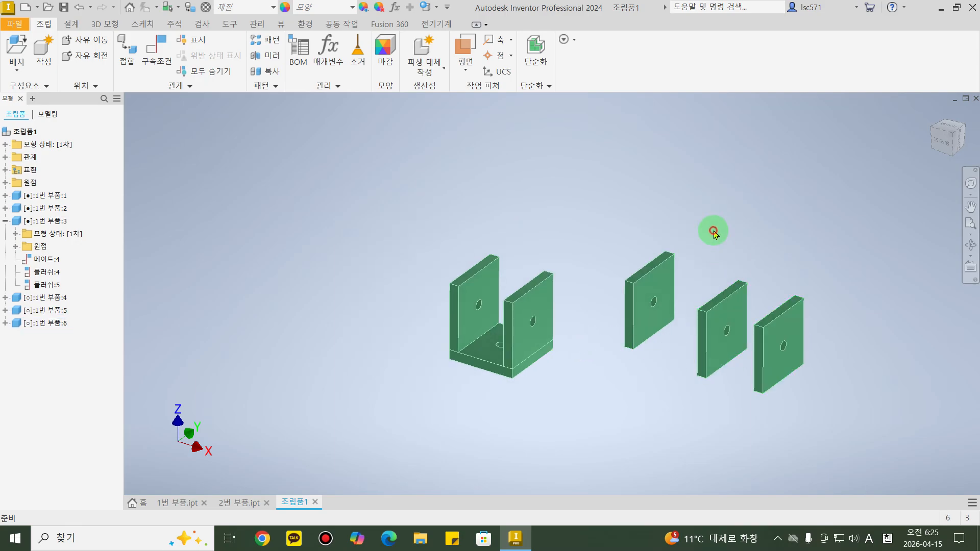
{"action": "key", "text": "ctrl+v"}
{"action": "left_click", "coordinate": [711, 230]}
{"action": "key", "text": "ctrl+v"}
{"action": "left_click", "coordinate": [784, 241]}
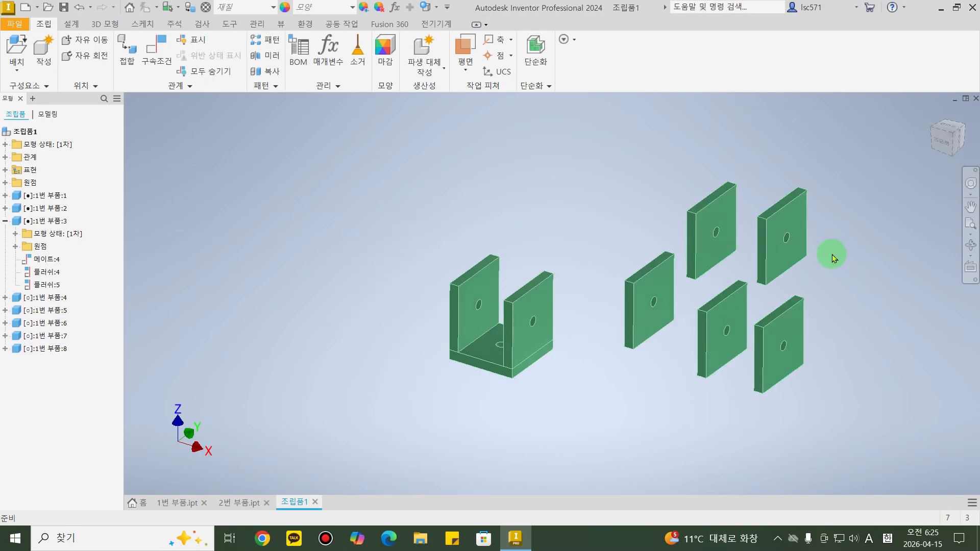
{"action": "key", "text": "ctrl+v"}
{"action": "left_click", "coordinate": [836, 255]}
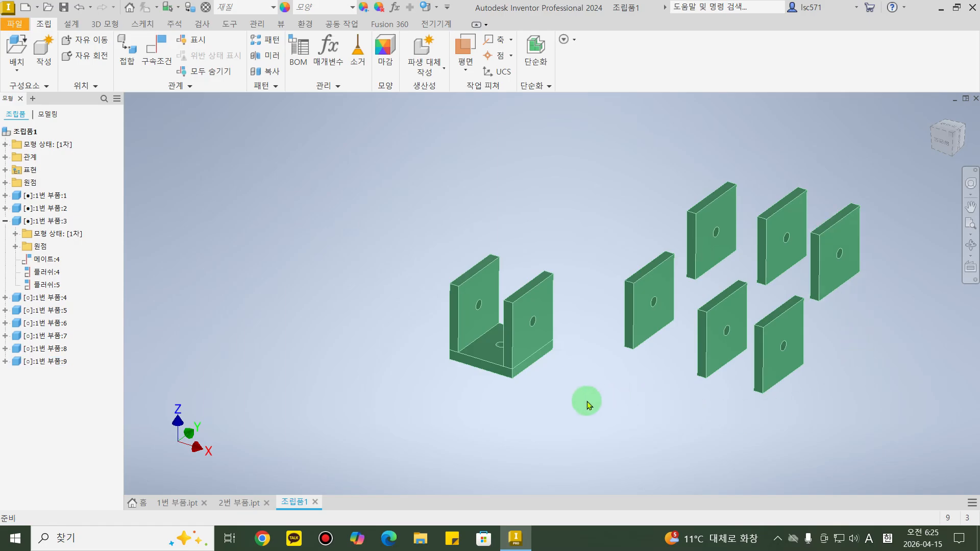
Turn the loose plate nearest the assembly to lie flat with Free Rotate (자유 회전), and move it above the U-shaped assembly.
{"action": "middle_click_drag", "start_coordinate": [586, 403], "coordinate": [579, 378]}
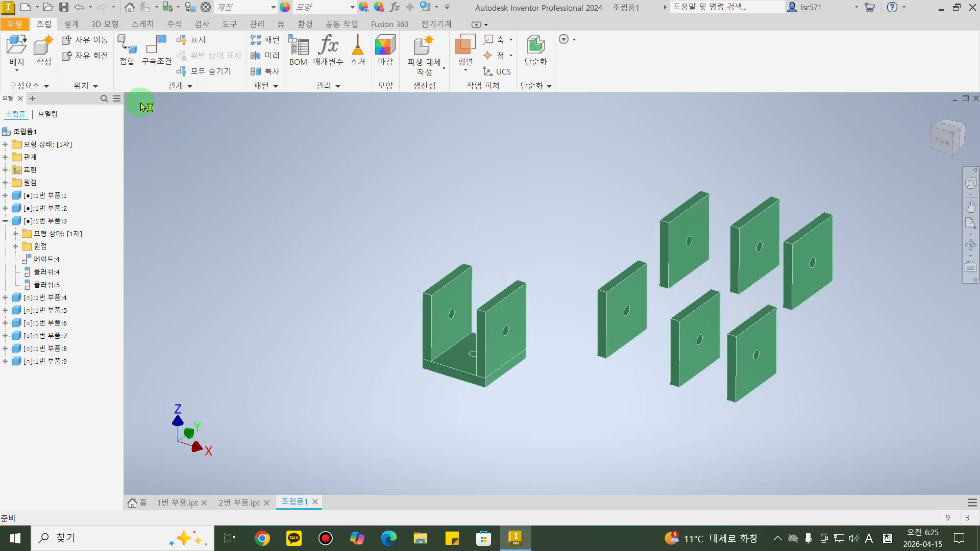
{"action": "left_click", "coordinate": [87, 62]}
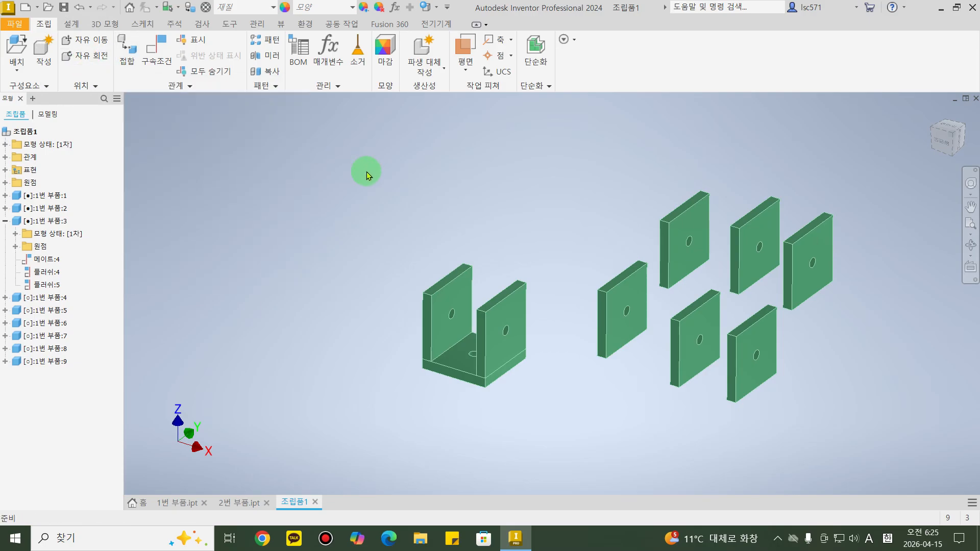
{"action": "left_click", "coordinate": [613, 333]}
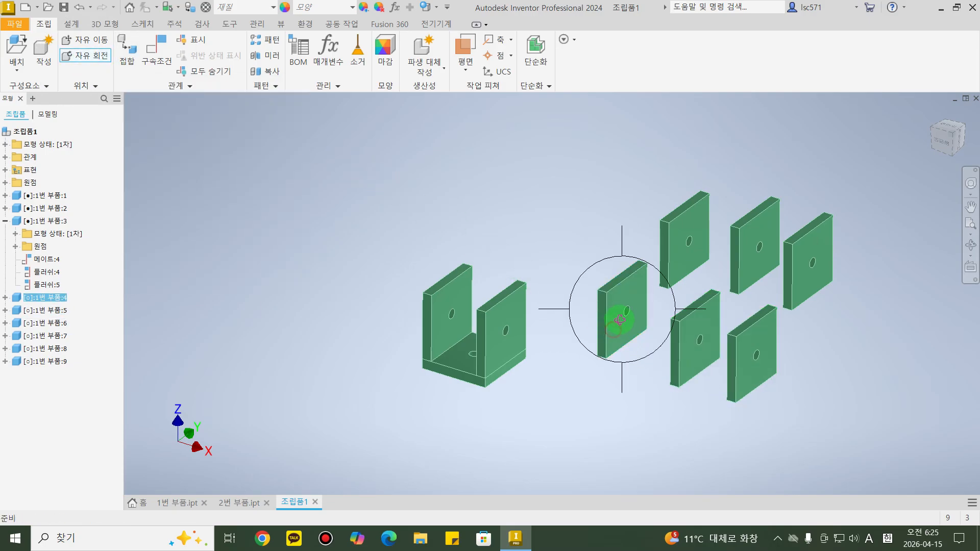
{"action": "left_click_drag", "start_coordinate": [619, 324], "coordinate": [632, 222]}
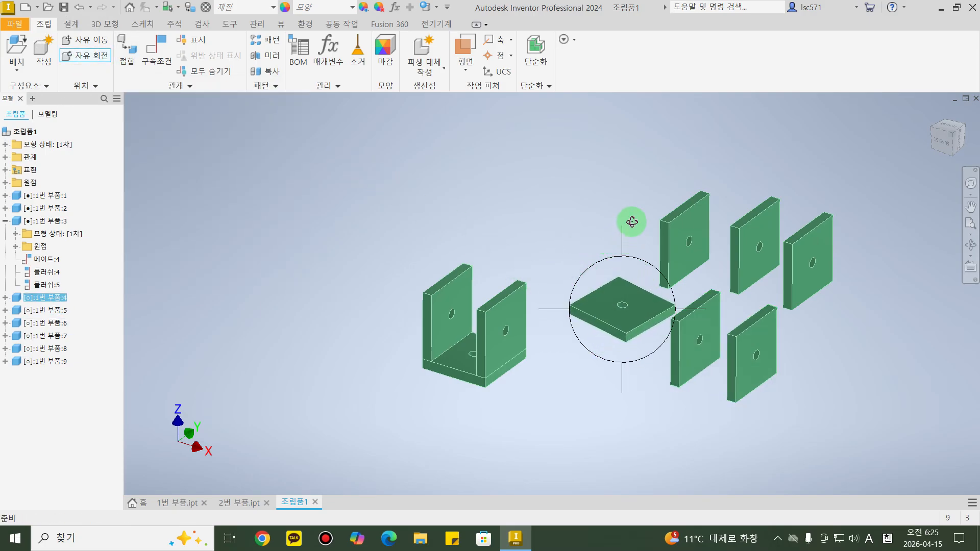
{"action": "key", "text": "Escape"}
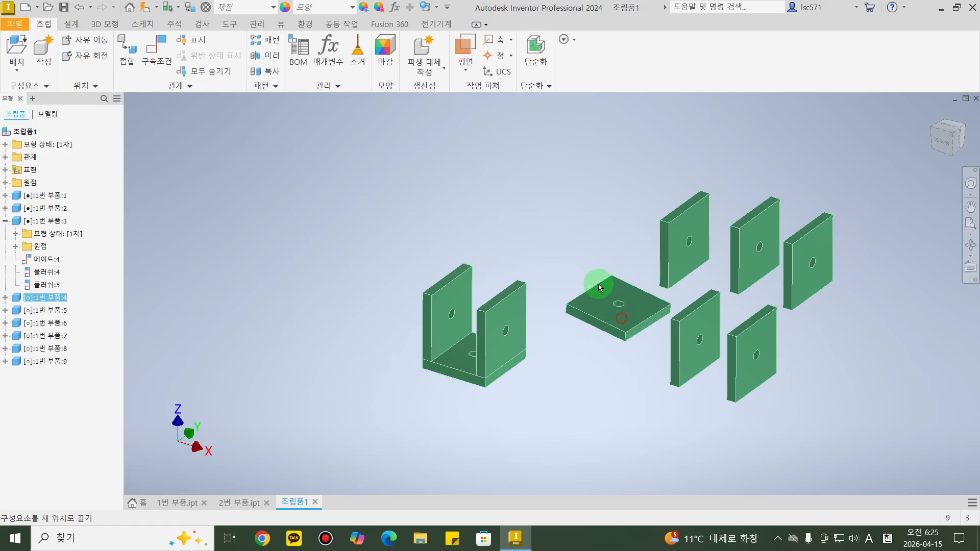
{"action": "left_click_drag", "start_coordinate": [598, 283], "coordinate": [523, 263]}
Mate the flat plate's underside to the left upright plate's top face at 0 mm offset.
{"action": "middle_click_drag", "start_coordinate": [569, 394], "coordinate": [650, 333], "text": "shift"}
{"action": "left_click", "coordinate": [580, 277]}
{"action": "scroll", "coordinate": [640, 225], "scroll_direction": "up", "scroll_amount": 3}
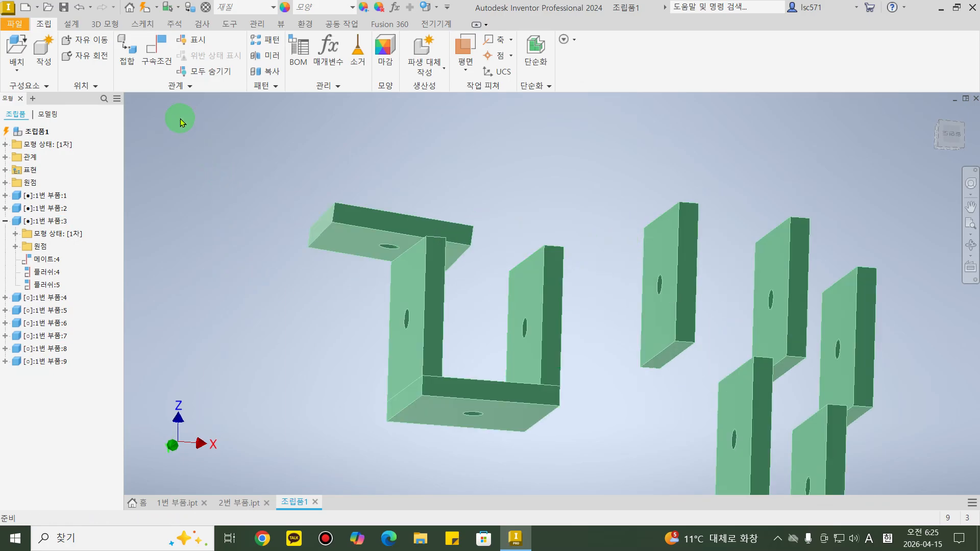
{"action": "left_click", "coordinate": [166, 69]}
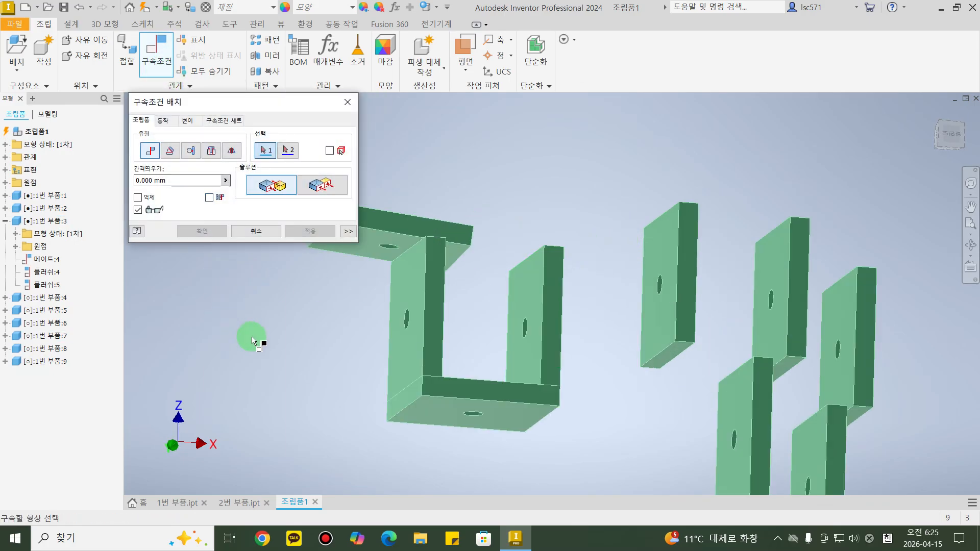
{"action": "middle_click_drag", "start_coordinate": [251, 338], "coordinate": [488, 310]}
{"action": "left_click", "coordinate": [508, 258]}
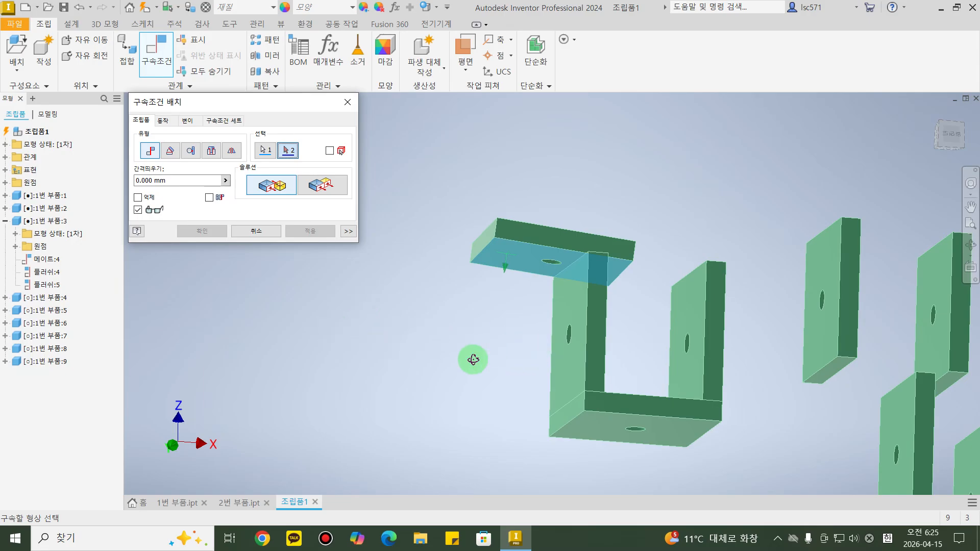
{"action": "mouse_move", "coordinate": [472, 359]}
{"action": "middle_mouse_down", "text": "shift"}
{"action": "mouse_move", "coordinate": [443, 383]}
{"action": "mouse_move", "coordinate": [422, 372]}
{"action": "mouse_move", "coordinate": [468, 378]}
{"action": "middle_mouse_up", "text": "shift"}
{"action": "left_click", "coordinate": [469, 378]}
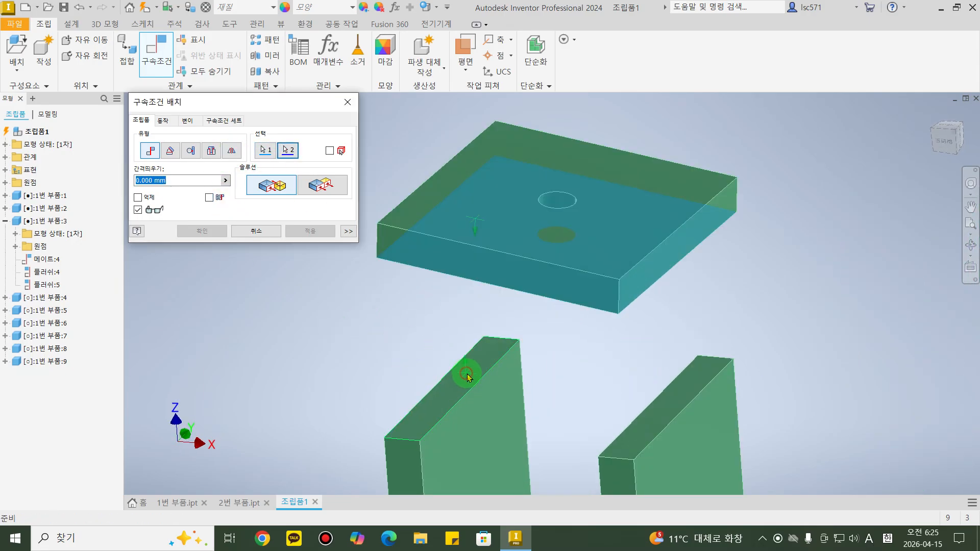
{"action": "middle_click_drag", "start_coordinate": [518, 306], "coordinate": [575, 143]}
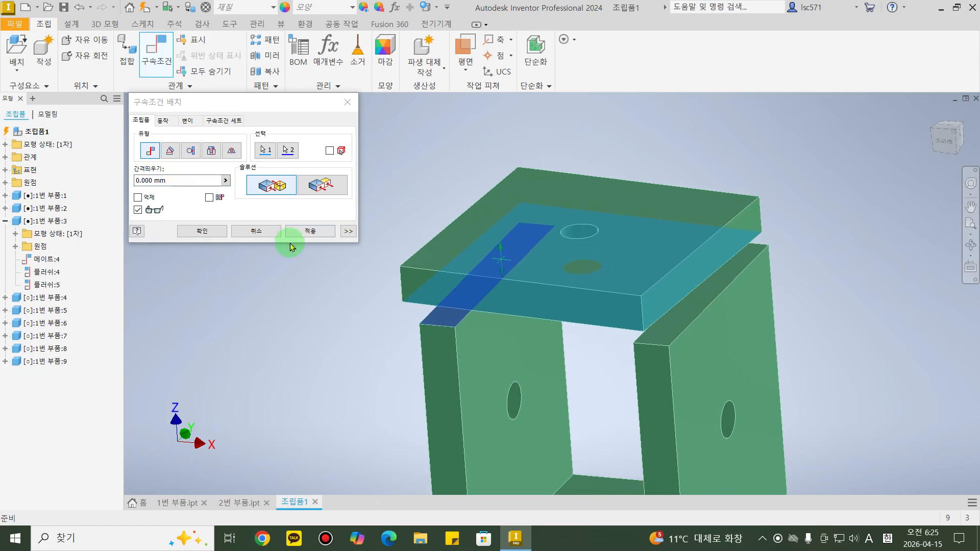
Mate the top plate's underside onto one upright's upper edge and make their front faces flush, with 0 mm offset.
{"action": "left_click", "coordinate": [310, 231]}
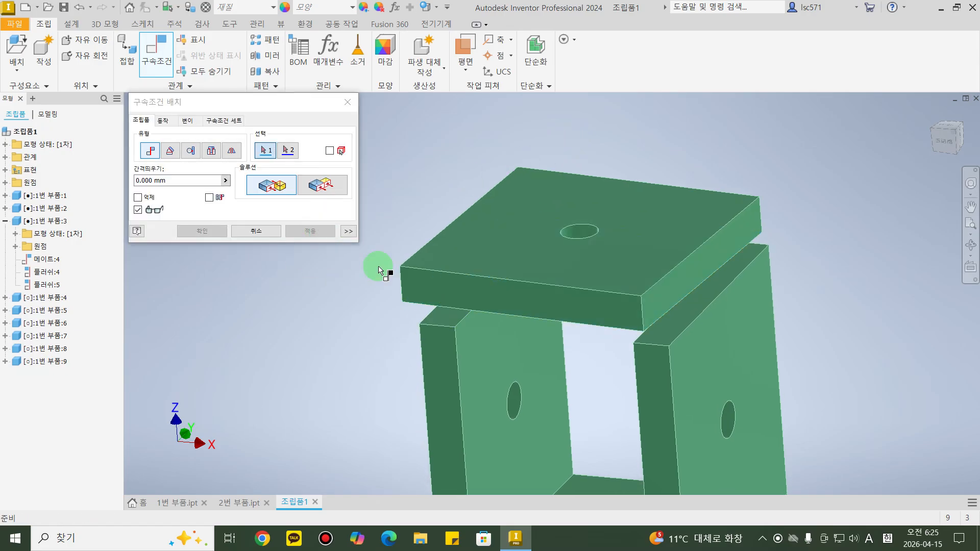
{"action": "left_click", "coordinate": [464, 294]}
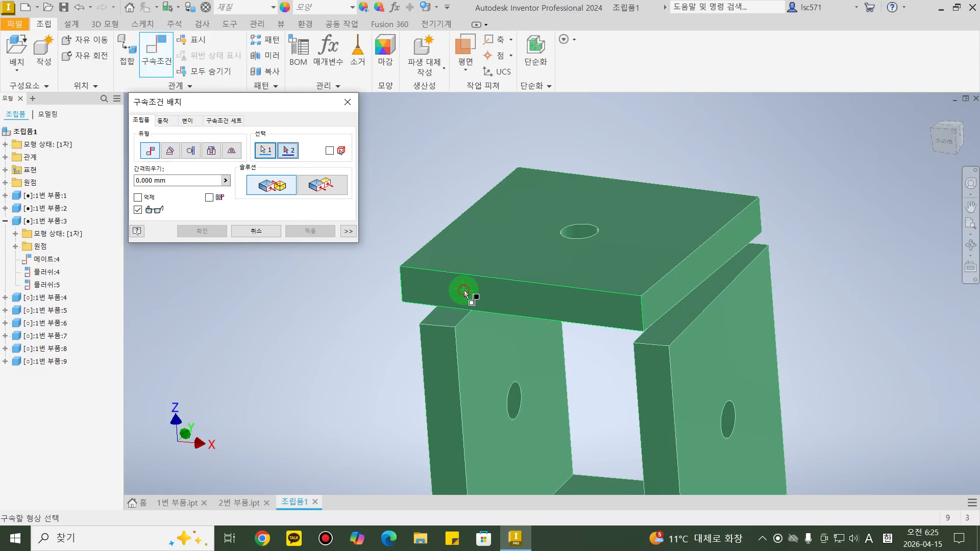
{"action": "left_click", "coordinate": [444, 392]}
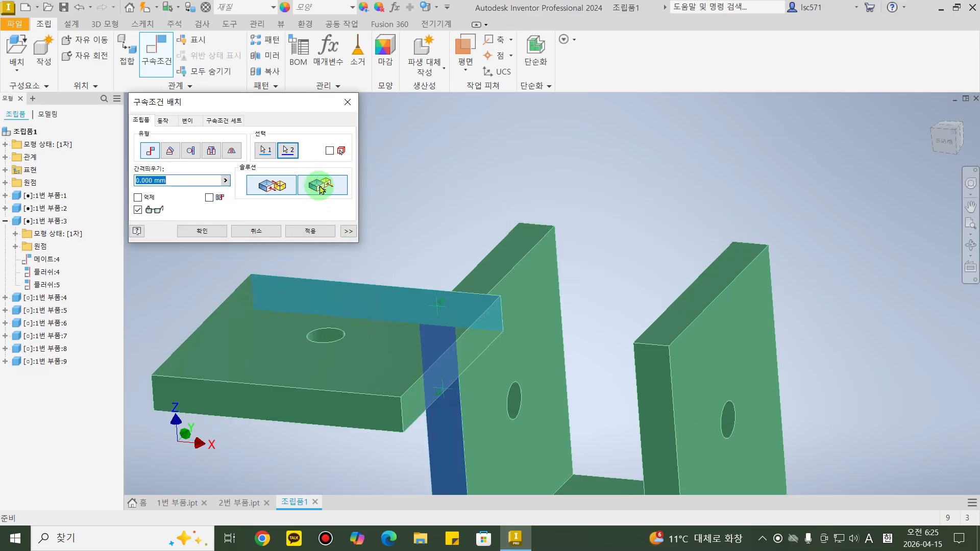
{"action": "left_click", "coordinate": [322, 187]}
{"action": "left_click", "coordinate": [313, 231]}
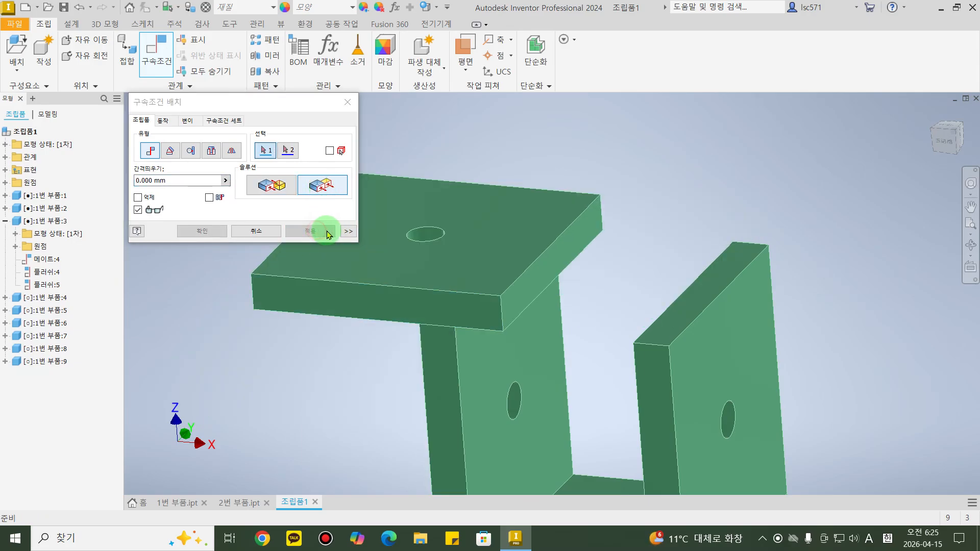
Add a 0 mm flush constraint between the upright's outer face and the top plate's side face.
{"action": "middle_click_drag", "start_coordinate": [672, 278], "coordinate": [794, 244], "text": "shift"}
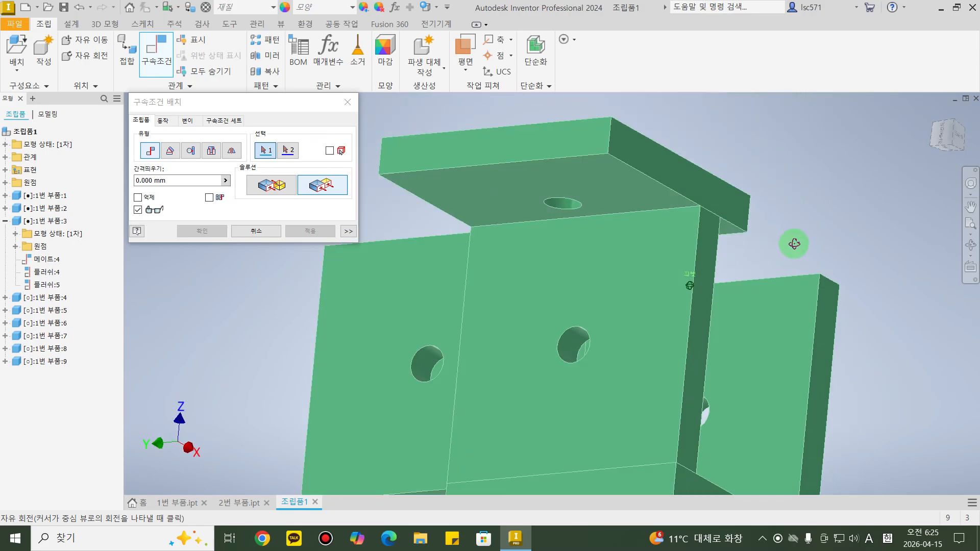
{"action": "left_click", "coordinate": [618, 281]}
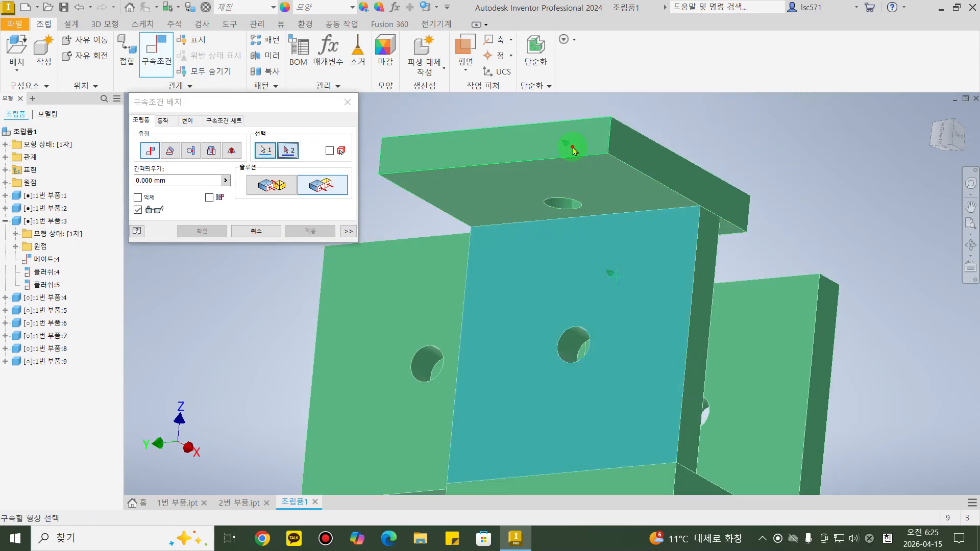
{"action": "left_click", "coordinate": [508, 192]}
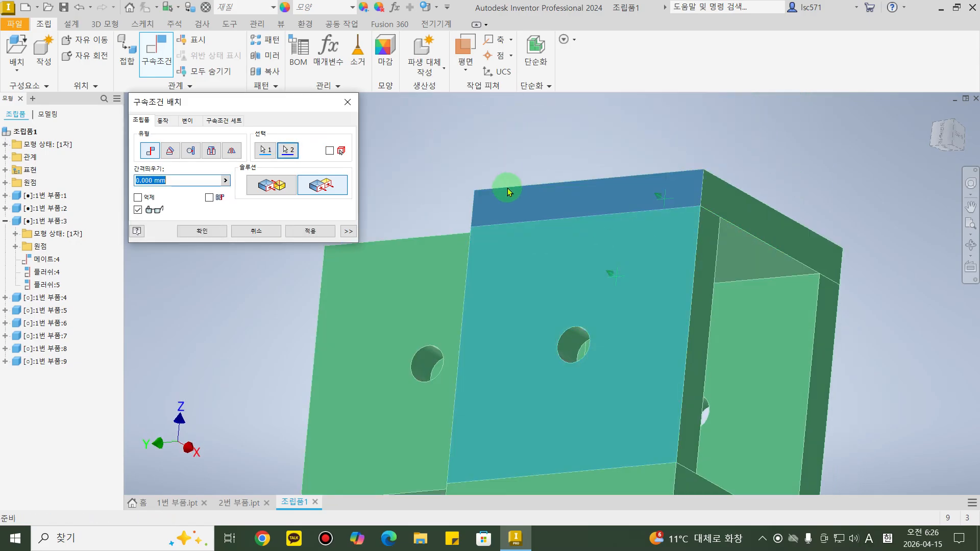
{"action": "left_click", "coordinate": [205, 231]}
Move loose plates 1번 부품:7 and 1번 부품:8 closer to the assembled box frame.
{"action": "scroll", "coordinate": [515, 227], "scroll_direction": "down", "scroll_amount": 5}
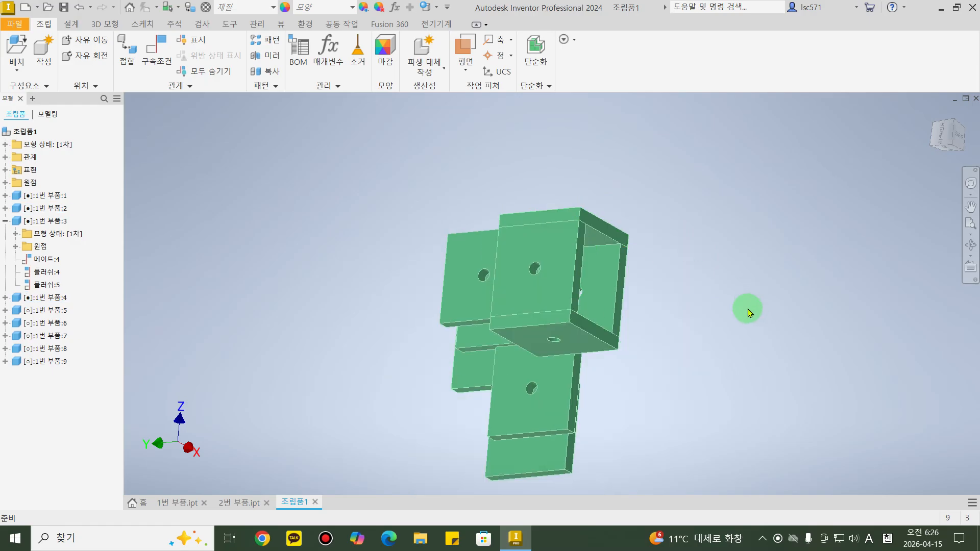
{"action": "middle_click_drag", "start_coordinate": [748, 312], "coordinate": [647, 346], "text": "shift"}
{"action": "middle_click_drag", "start_coordinate": [422, 433], "coordinate": [436, 372]}
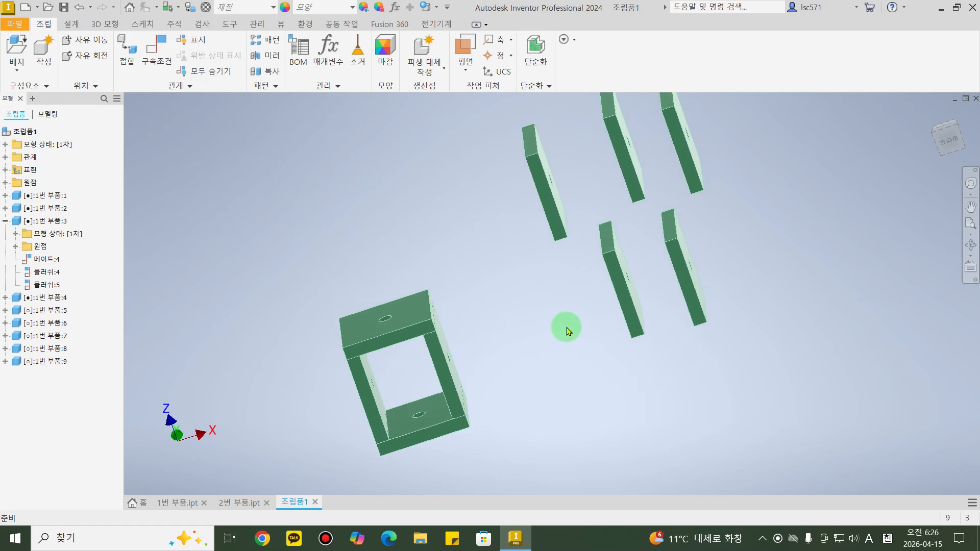
{"action": "left_click_drag", "start_coordinate": [542, 188], "coordinate": [428, 212]}
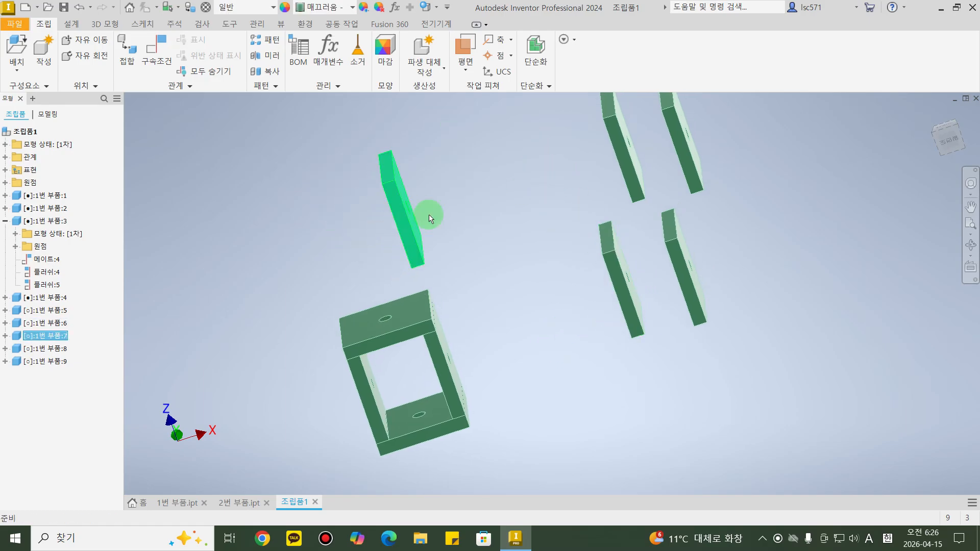
{"action": "left_click_drag", "start_coordinate": [632, 167], "coordinate": [244, 281]}
{"action": "middle_click_drag", "start_coordinate": [408, 346], "coordinate": [459, 330], "text": "shift"}
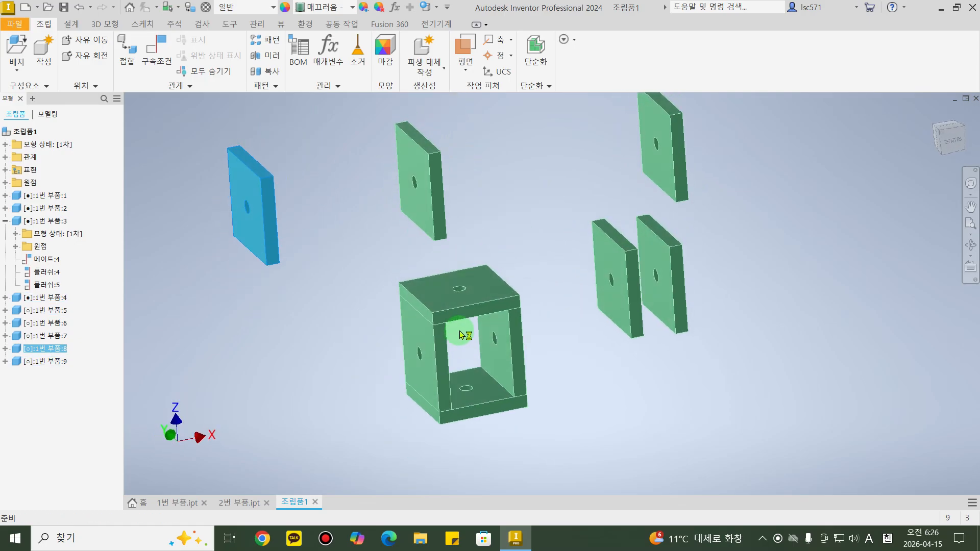
Mate the bottom edge face of loose plate 1번 부품:7 onto the box frame's top surface with 0 mm offset.
{"action": "left_click", "coordinate": [156, 51]}
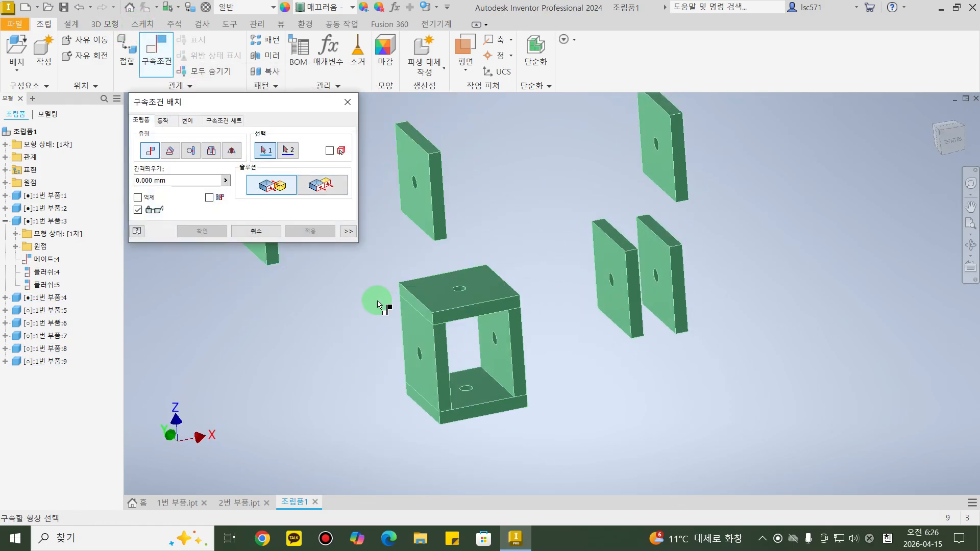
{"action": "middle_click_drag", "start_coordinate": [384, 304], "coordinate": [460, 261], "text": "shift"}
{"action": "scroll", "coordinate": [435, 223], "scroll_direction": "down", "scroll_amount": 5}
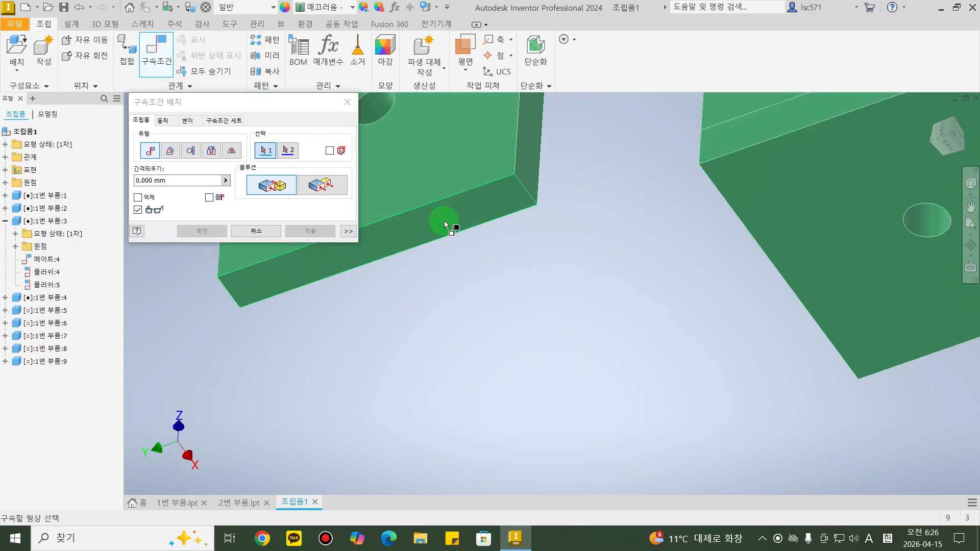
{"action": "left_click", "coordinate": [444, 225]}
{"action": "scroll", "coordinate": [448, 245], "scroll_direction": "up", "scroll_amount": 5}
{"action": "middle_click_drag", "start_coordinate": [477, 310], "coordinate": [461, 344], "text": "shift"}
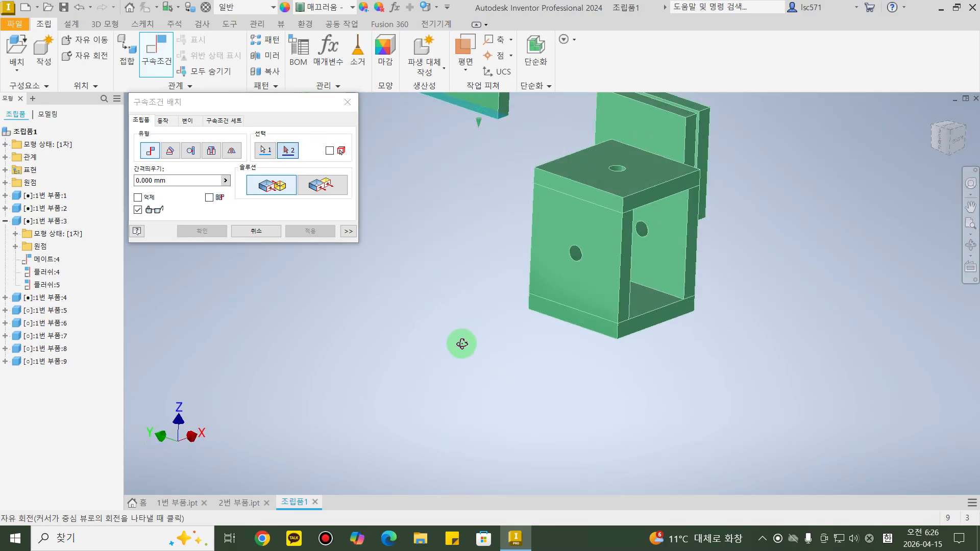
{"action": "left_click", "coordinate": [586, 158]}
{"action": "middle_click_drag", "start_coordinate": [569, 219], "coordinate": [478, 325]}
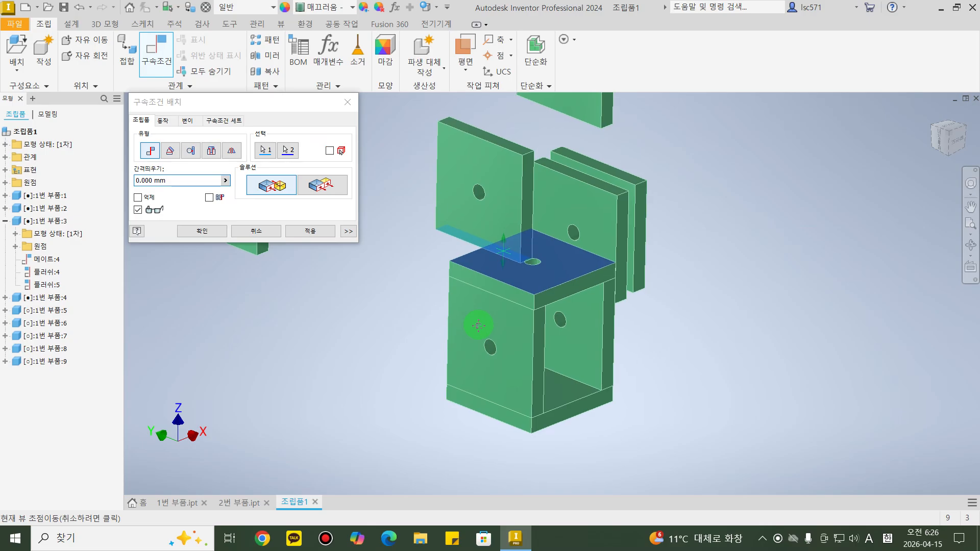
{"action": "left_click", "coordinate": [312, 234]}
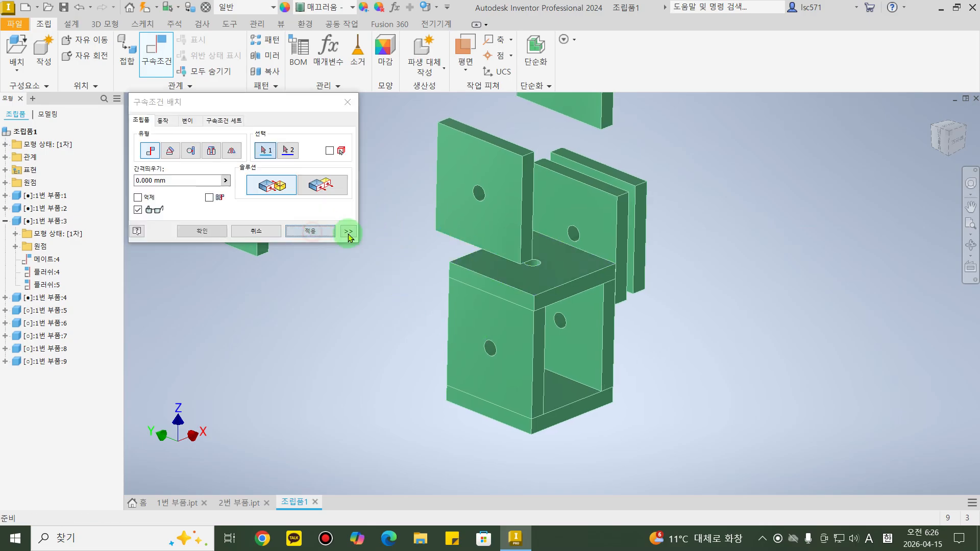
{"action": "left_click", "coordinate": [533, 200]}
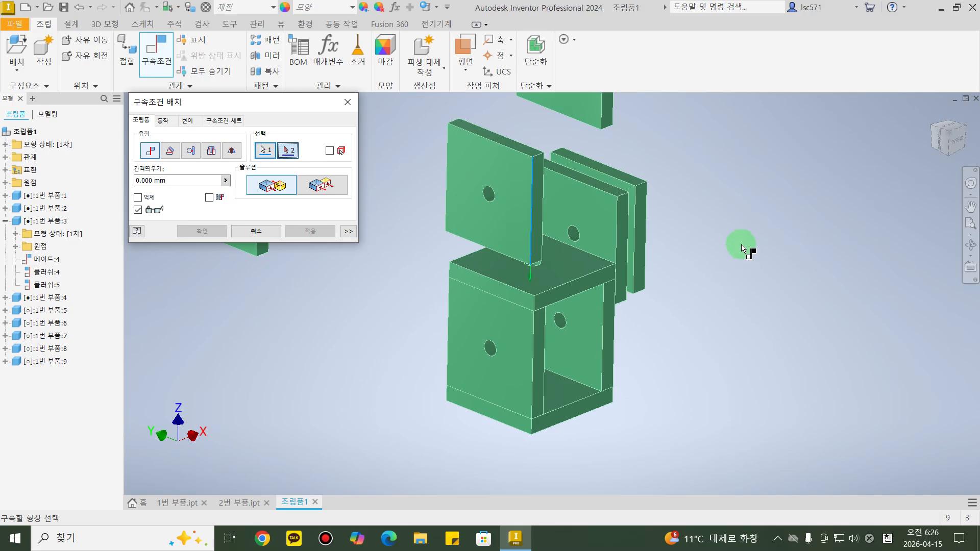
{"action": "middle_click_drag", "start_coordinate": [743, 249], "coordinate": [736, 276]}
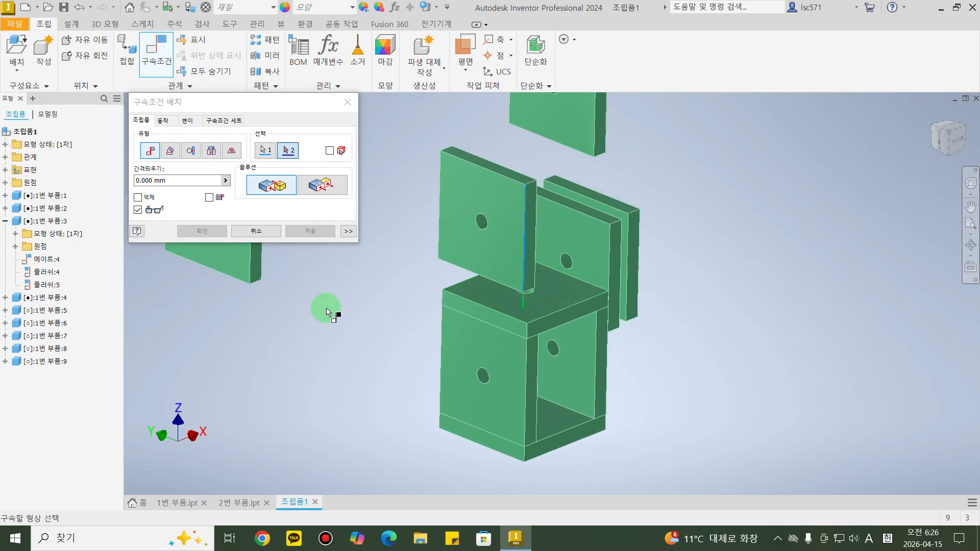
{"action": "scroll", "coordinate": [408, 315], "scroll_direction": "up", "scroll_amount": 3}
{"action": "middle_click_drag", "start_coordinate": [409, 315], "coordinate": [360, 327], "text": "shift"}
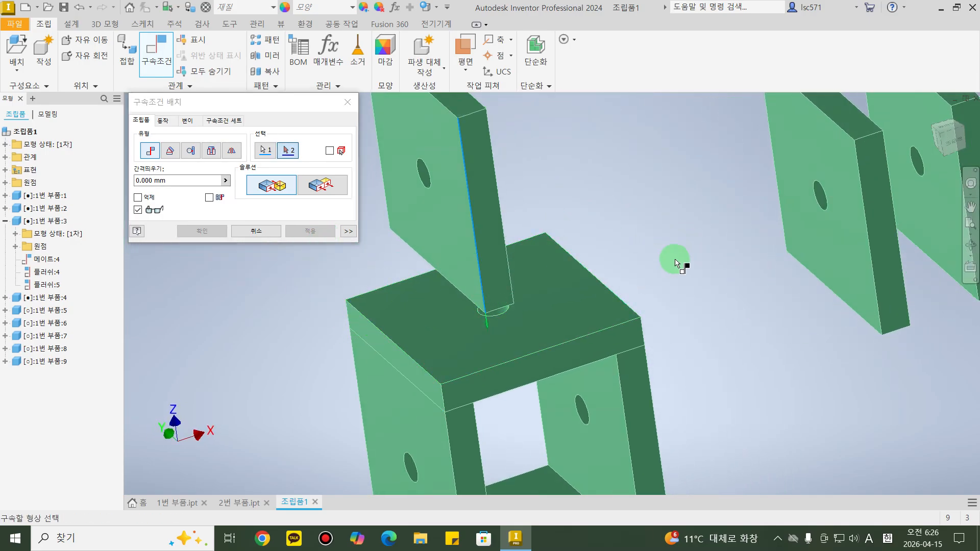
{"action": "scroll", "coordinate": [689, 262], "scroll_direction": "down", "scroll_amount": 3}
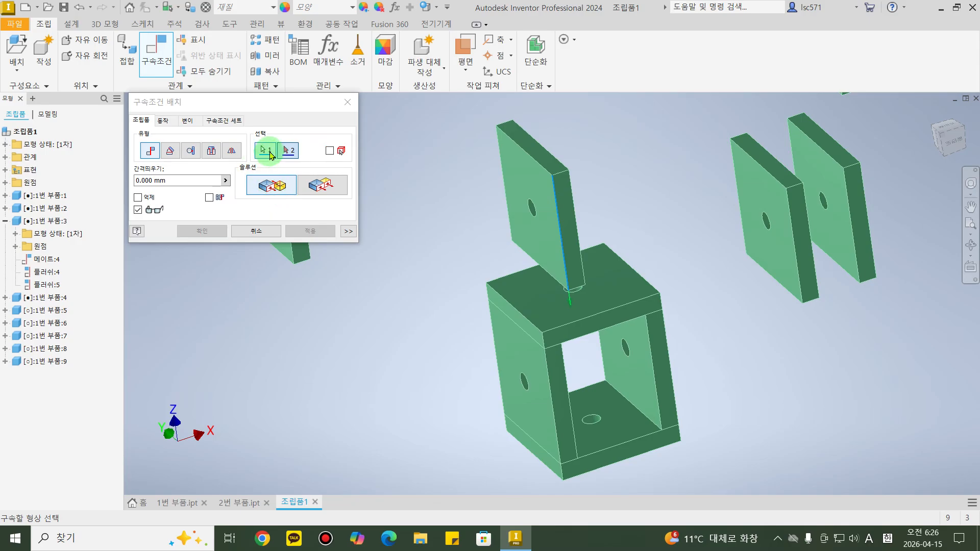
{"action": "key", "text": "ctrl"}
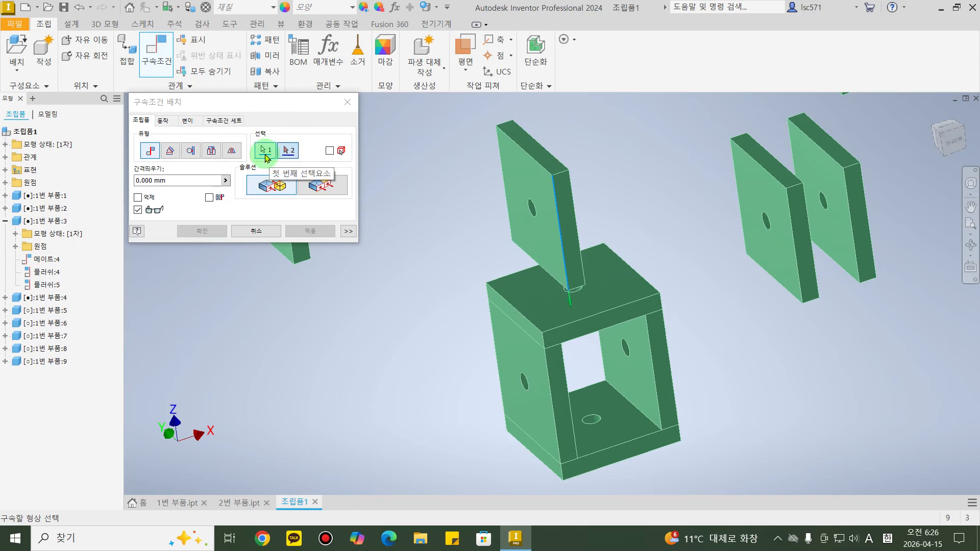
{"action": "left_click", "coordinate": [265, 160]}
{"action": "key", "text": "ctrl"}
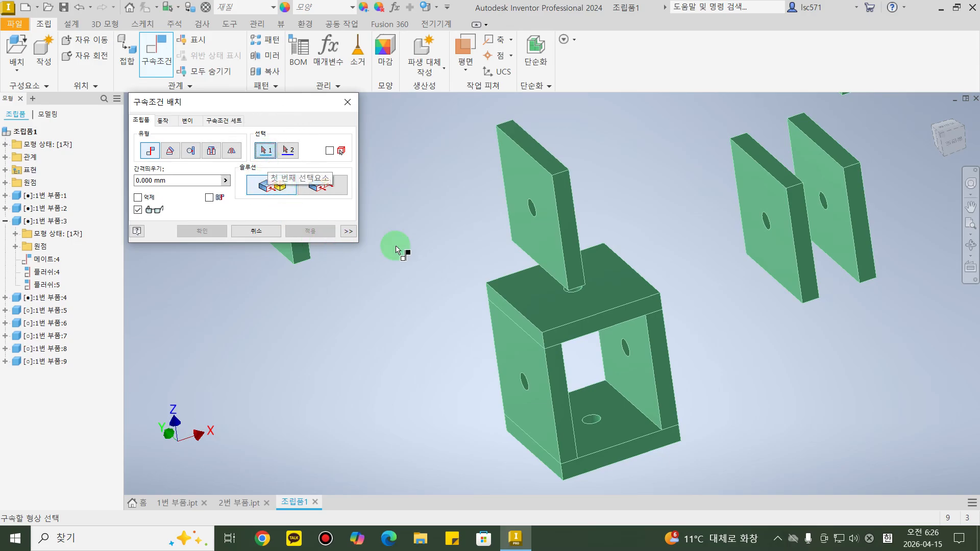
Make the front face of plate 1번 부품:7 flush with the front face of the box frame's top plate.
{"action": "left_click", "coordinate": [567, 220]}
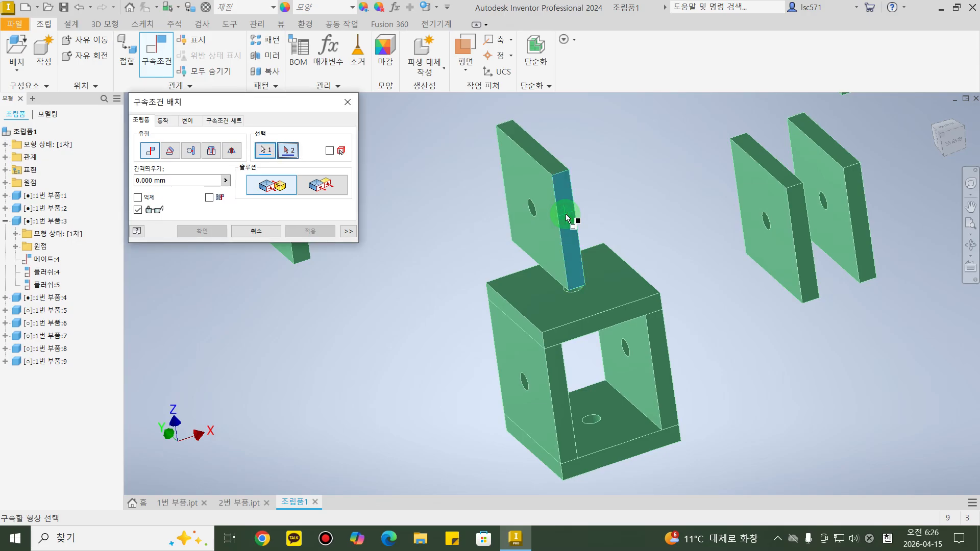
{"action": "left_click", "coordinate": [647, 310]}
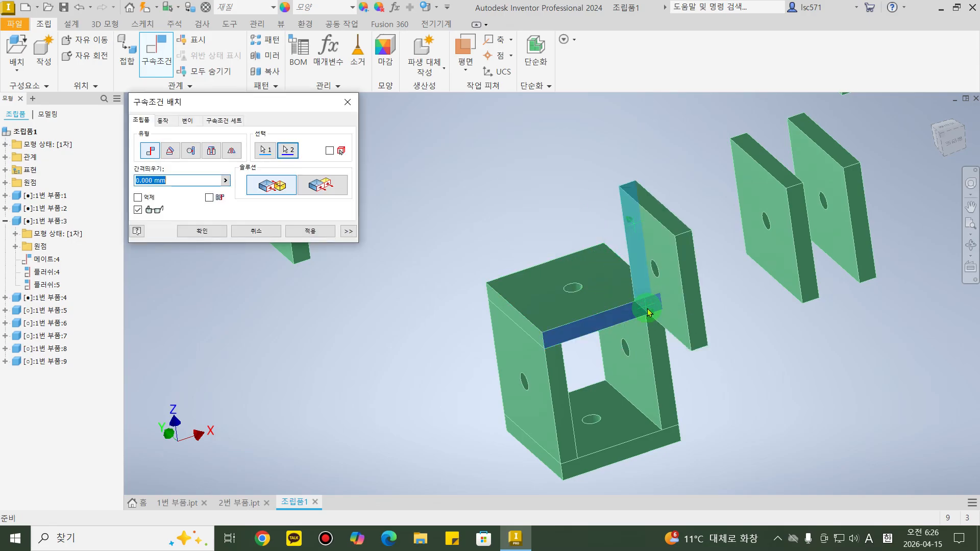
{"action": "left_click", "coordinate": [326, 188]}
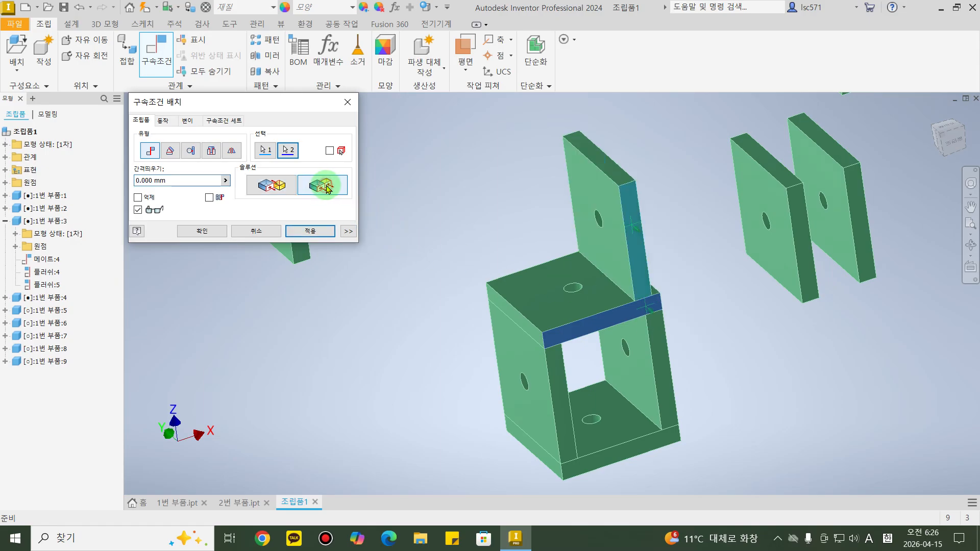
{"action": "left_click", "coordinate": [311, 231]}
Make the outer face of plate 1번 부품:7 flush with the outer face of the lower upright on the +X side.
{"action": "middle_click_drag", "start_coordinate": [641, 280], "coordinate": [540, 299], "text": "shift"}
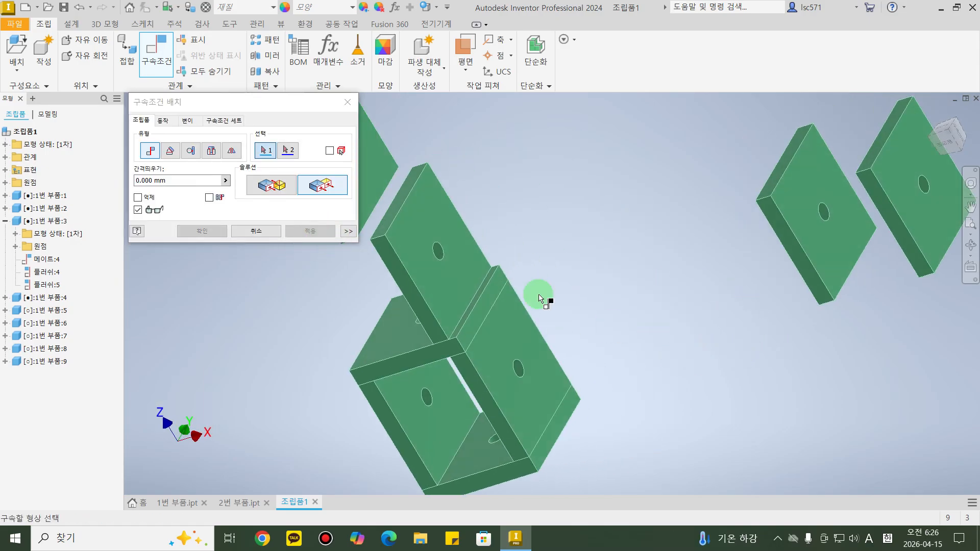
{"action": "left_click", "coordinate": [449, 272]}
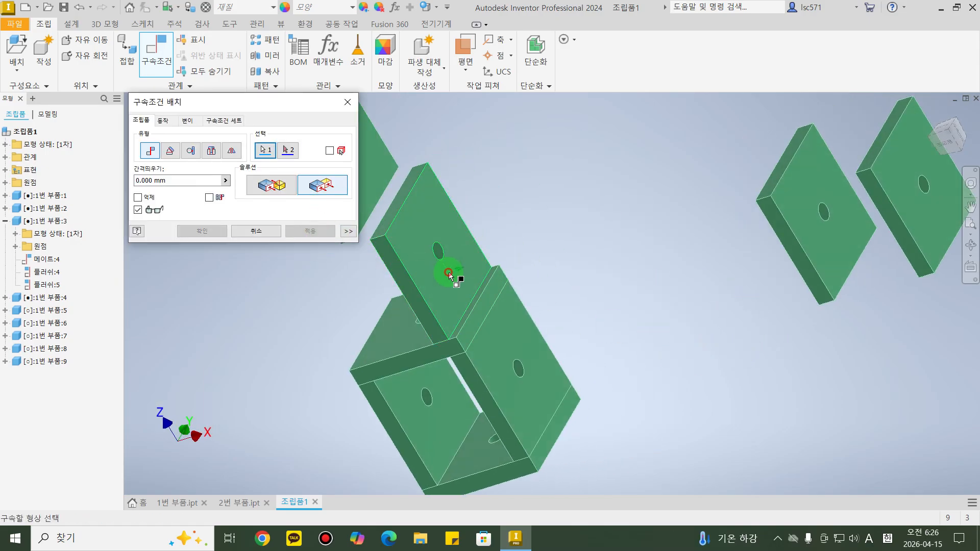
{"action": "left_click", "coordinate": [503, 320]}
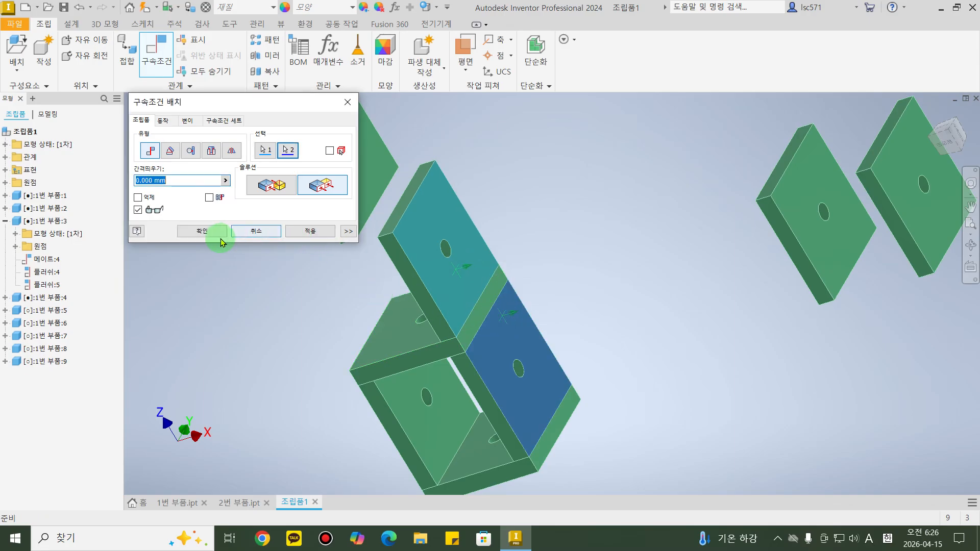
{"action": "left_click", "coordinate": [218, 231]}
Mate the bottom edge face of loose plate 1번 부품:8 onto the box frame's top surface with 0 mm offset.
{"action": "middle_click_drag", "start_coordinate": [534, 280], "coordinate": [612, 268], "text": "shift"}
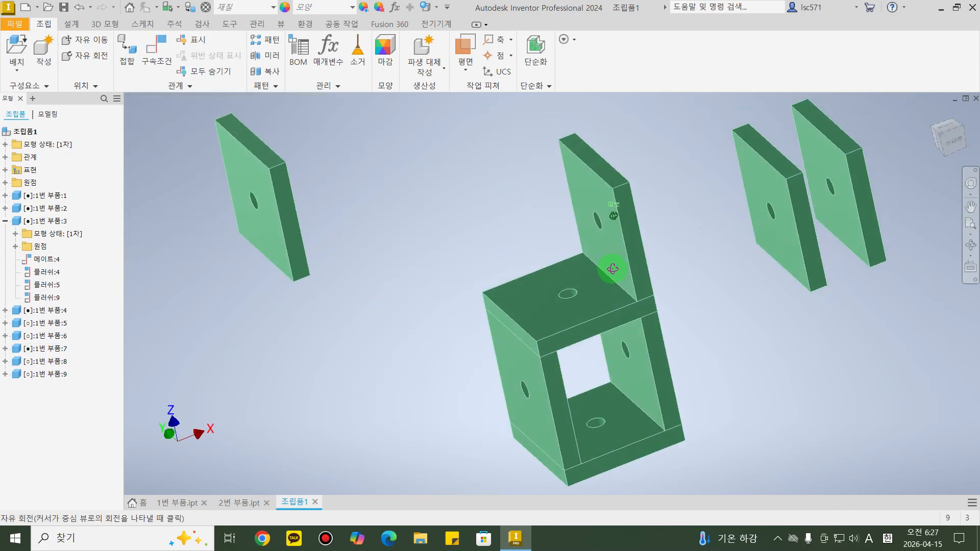
{"action": "key", "text": "c"}
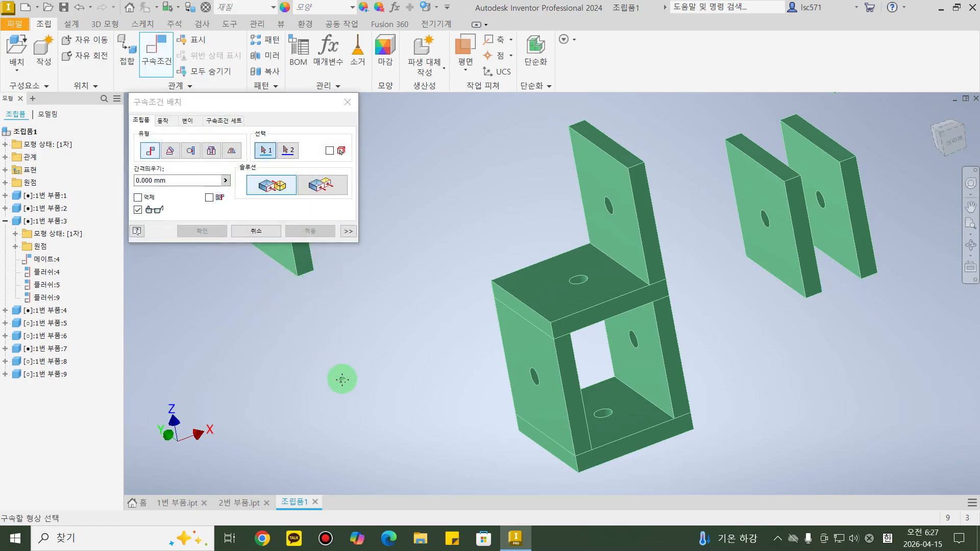
{"action": "middle_click_drag", "start_coordinate": [342, 379], "coordinate": [413, 185], "text": "shift"}
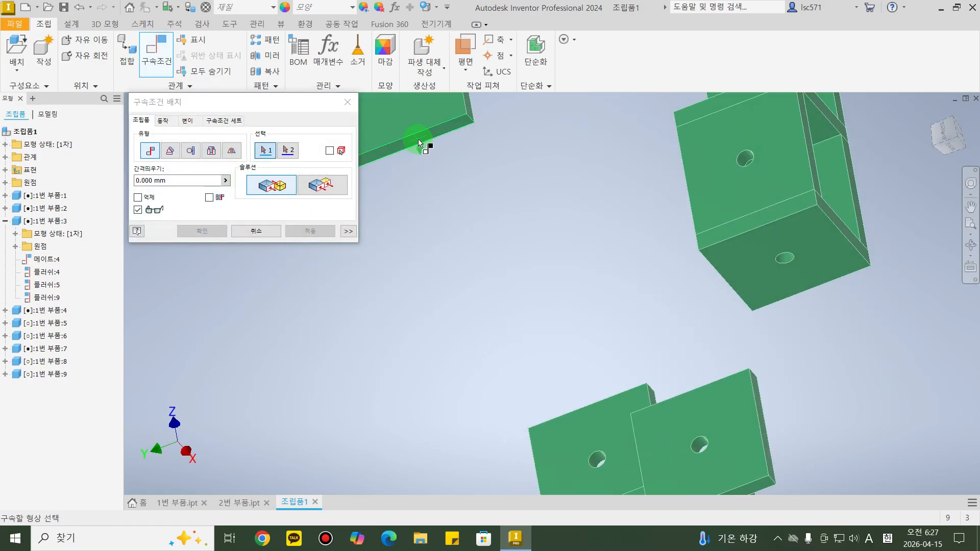
{"action": "left_click", "coordinate": [420, 143]}
{"action": "middle_click_drag", "start_coordinate": [568, 279], "coordinate": [513, 329], "text": "shift"}
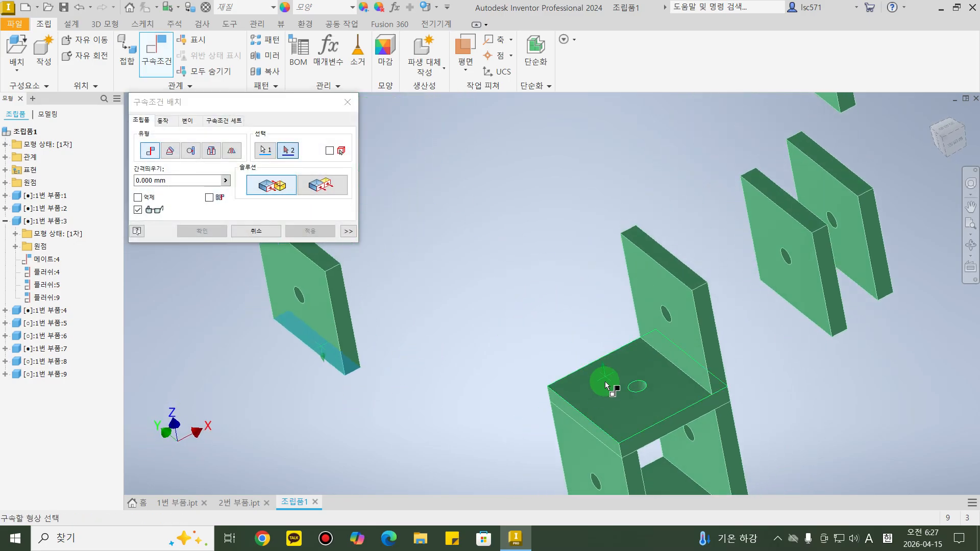
{"action": "left_click", "coordinate": [595, 397]}
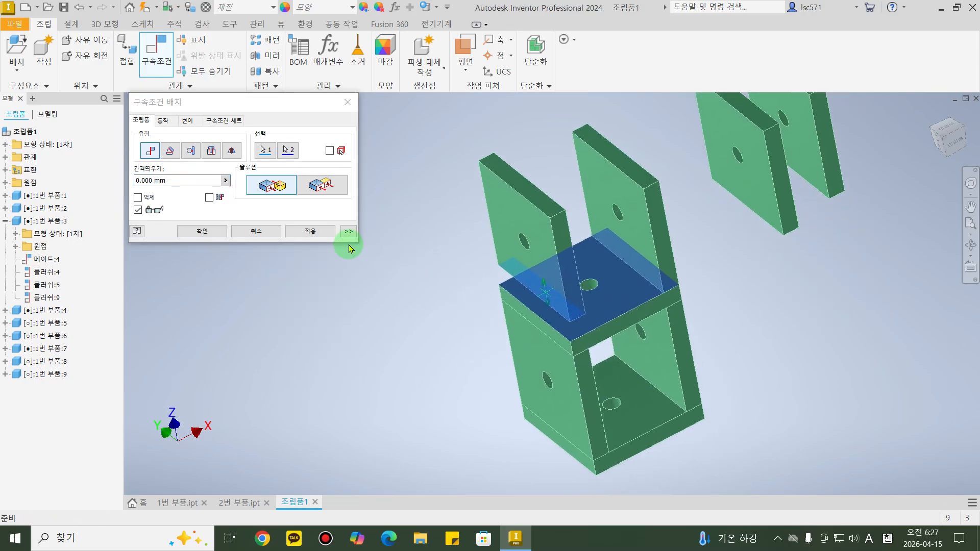
{"action": "left_click", "coordinate": [315, 232]}
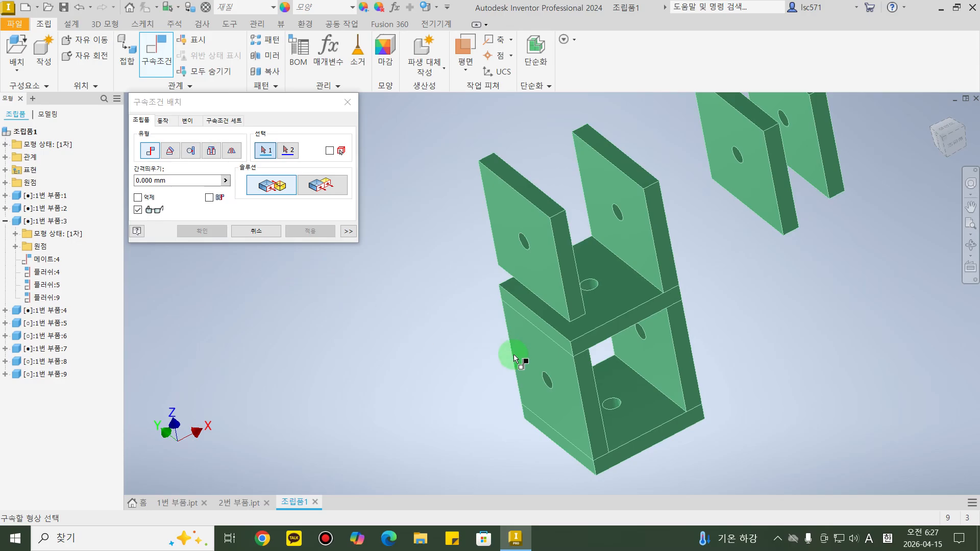
Make the outer face of plate 1번 부품:8 flush with the -X side face of the box frame's top plate.
{"action": "left_click", "coordinate": [528, 273]}
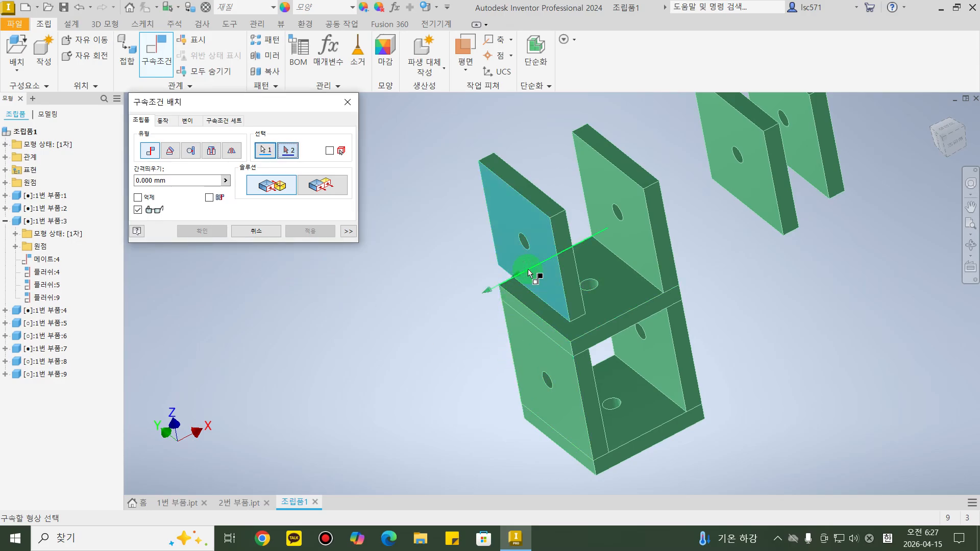
{"action": "left_click", "coordinate": [529, 319]}
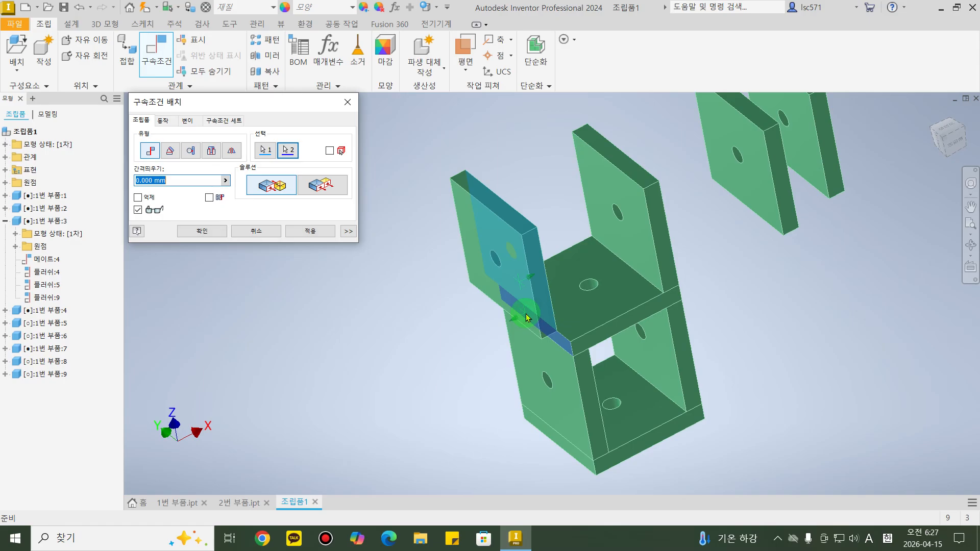
{"action": "left_click", "coordinate": [316, 190]}
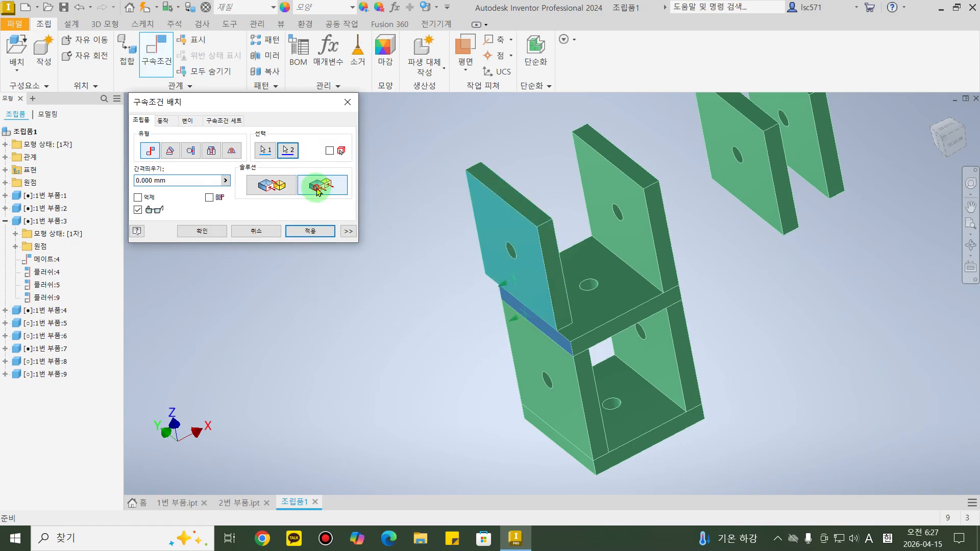
{"action": "left_click", "coordinate": [311, 231]}
Make the front face of plate 1번 부품:8 flush with the front face of the box frame's top plate.
{"action": "middle_click_drag", "start_coordinate": [634, 333], "coordinate": [545, 360], "text": "shift"}
{"action": "left_click", "coordinate": [817, 384]}
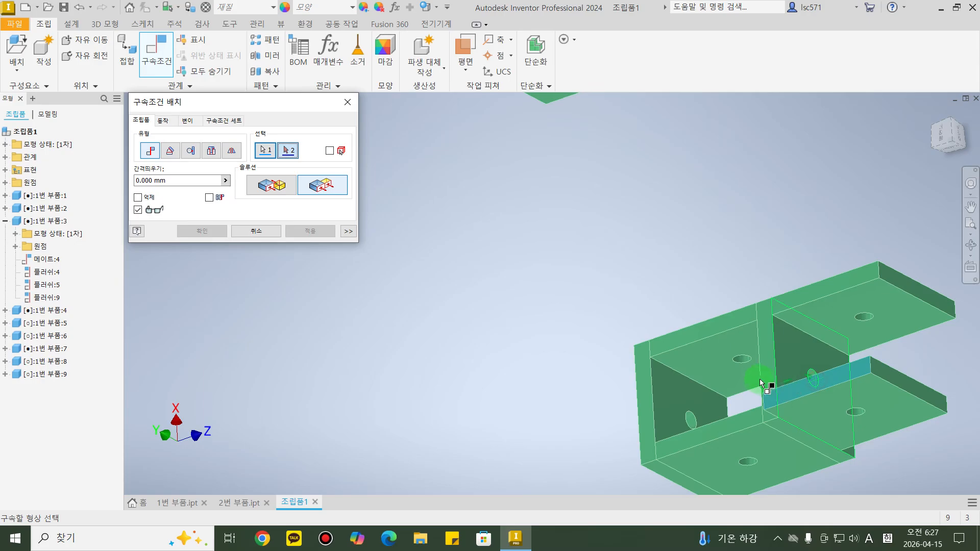
{"action": "left_click", "coordinate": [764, 341]}
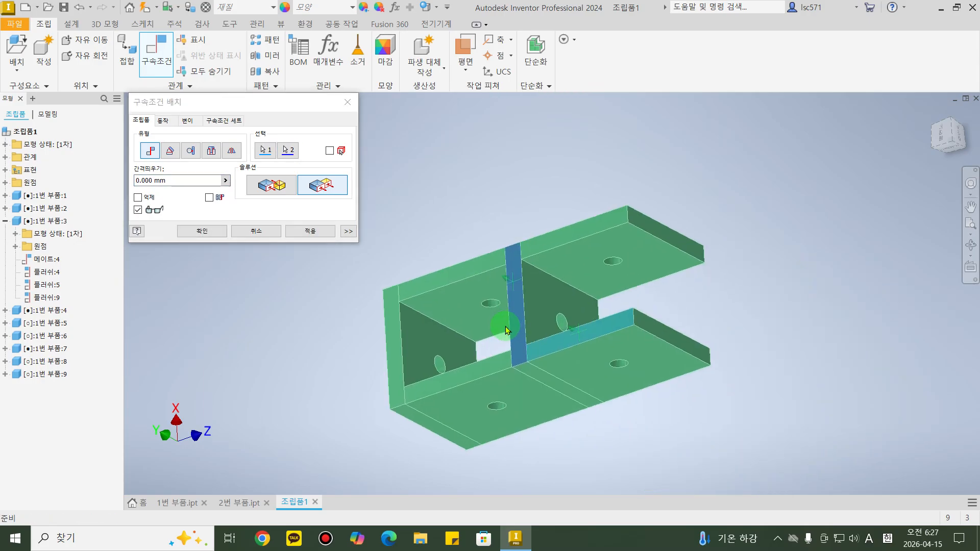
{"action": "left_click", "coordinate": [203, 231]}
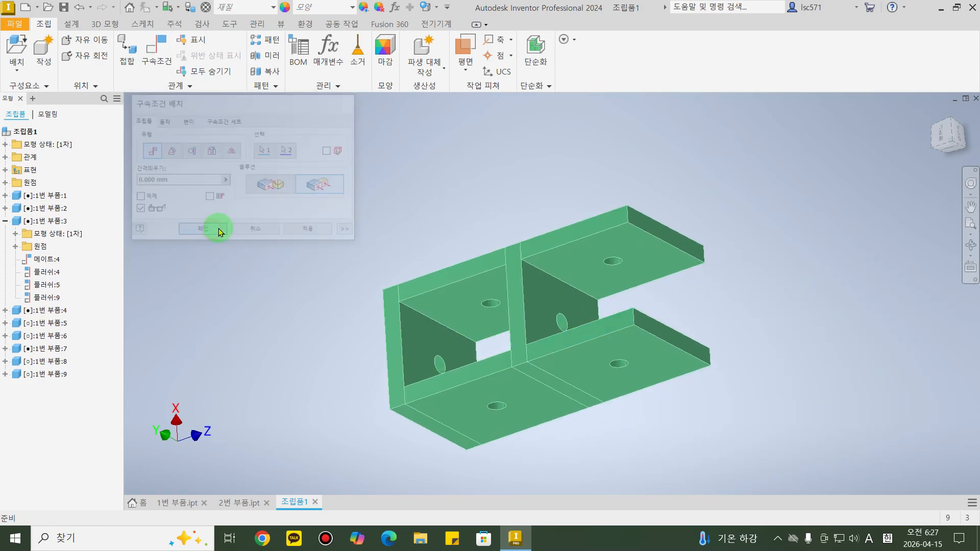
{"action": "middle_click_drag", "start_coordinate": [829, 376], "coordinate": [689, 321], "text": "shift"}
{"action": "key", "text": "c"}
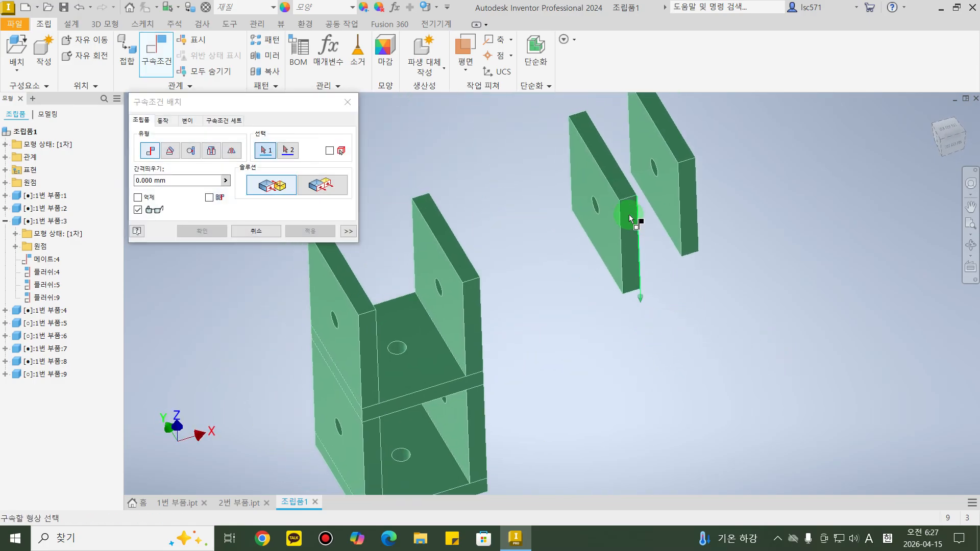
{"action": "left_click_drag", "start_coordinate": [623, 220], "coordinate": [505, 163]}
{"action": "middle_click_drag", "start_coordinate": [539, 204], "coordinate": [585, 229]}
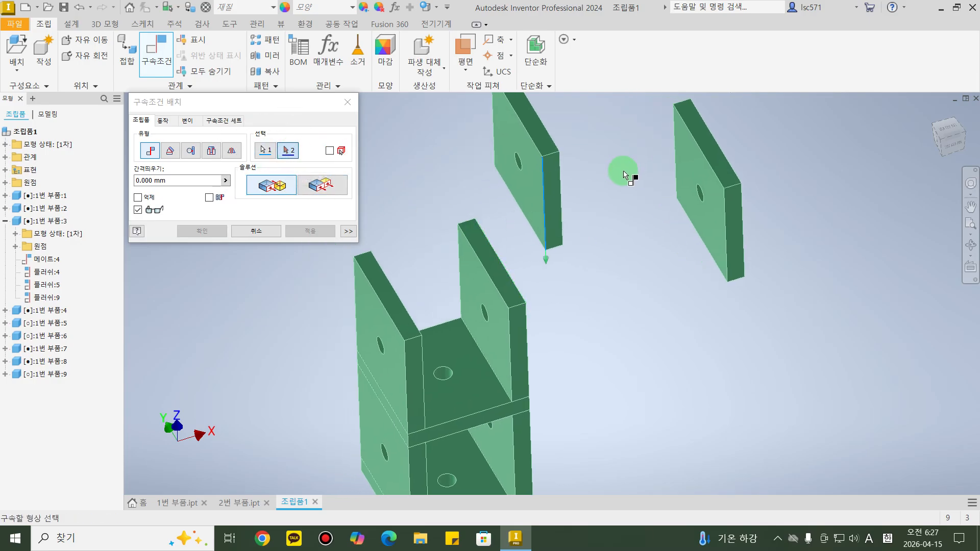
{"action": "left_click", "coordinate": [264, 151]}
{"action": "left_click", "coordinate": [265, 153]}
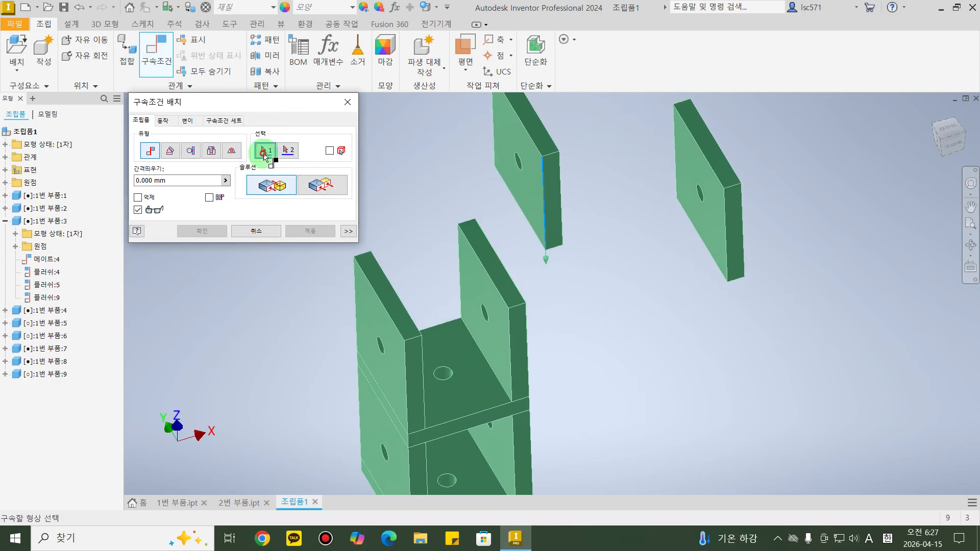
{"action": "mouse_move", "coordinate": [619, 304]}
{"action": "middle_mouse_down", "text": "shift"}
{"action": "mouse_move", "coordinate": [632, 326]}
{"action": "mouse_move", "coordinate": [637, 313]}
{"action": "mouse_move", "coordinate": [631, 320]}
{"action": "middle_mouse_up", "text": "shift"}
{"action": "middle_click_drag", "start_coordinate": [619, 264], "coordinate": [636, 284]}
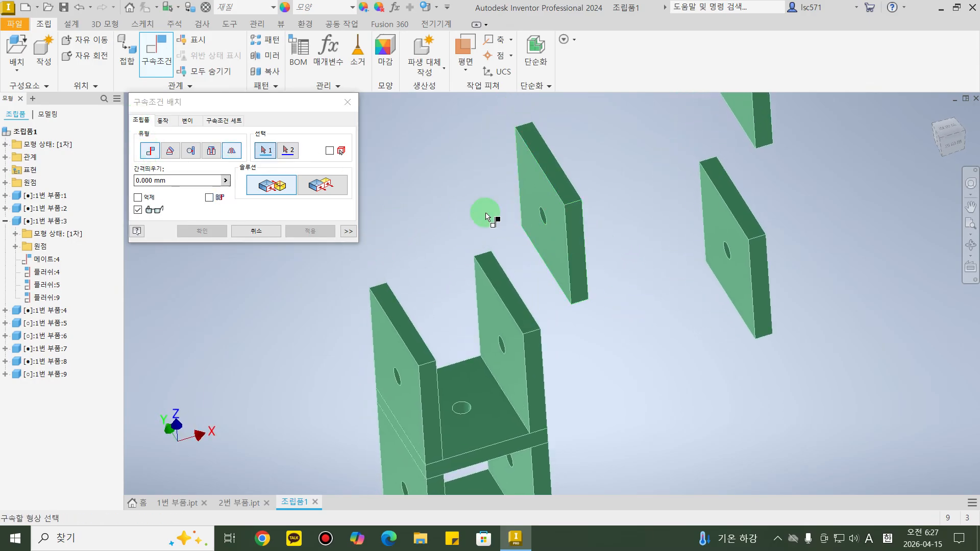
Free-rotate loose plate 1번 부품:6 until it lies roughly horizontal.
{"action": "key", "text": "g"}
{"action": "left_click", "coordinate": [660, 265]}
{"action": "left_click_drag", "start_coordinate": [659, 265], "coordinate": [645, 234]}
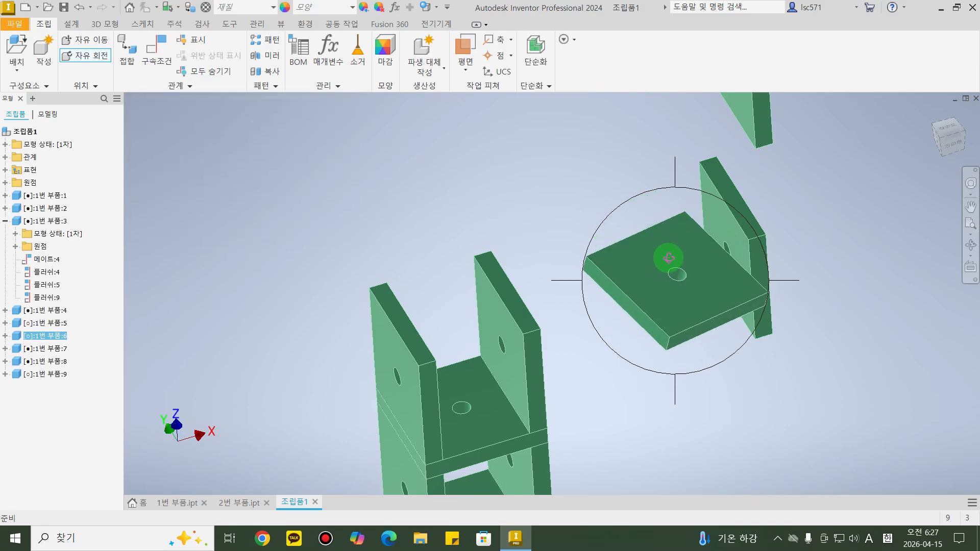
{"action": "key", "text": "Escape"}
Move the rotated plate 1번 부품:6 to a spot above the two upper uprights.
{"action": "middle_click_drag", "start_coordinate": [685, 380], "coordinate": [704, 442], "text": "shift"}
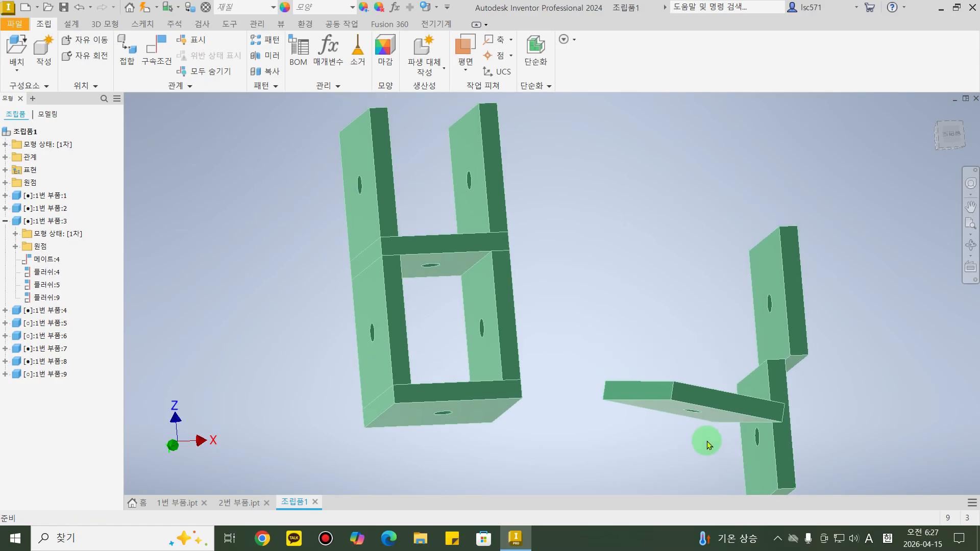
{"action": "left_click_drag", "start_coordinate": [684, 372], "coordinate": [549, 84]}
{"action": "middle_click_drag", "start_coordinate": [675, 266], "coordinate": [680, 320]}
{"action": "left_click", "coordinate": [680, 320]}
{"action": "middle_click_drag", "start_coordinate": [651, 281], "coordinate": [623, 245], "text": "shift"}
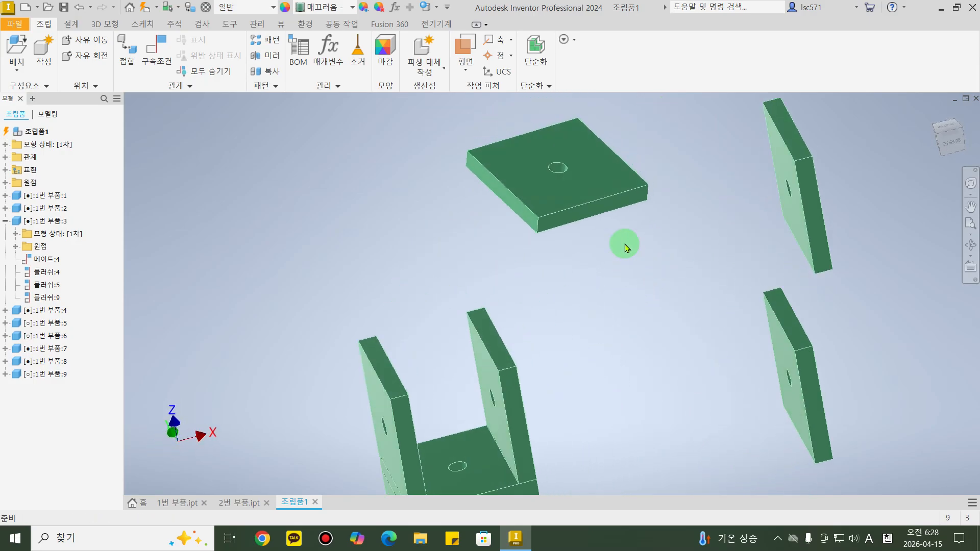
{"action": "middle_click_drag", "start_coordinate": [604, 288], "coordinate": [608, 277]}
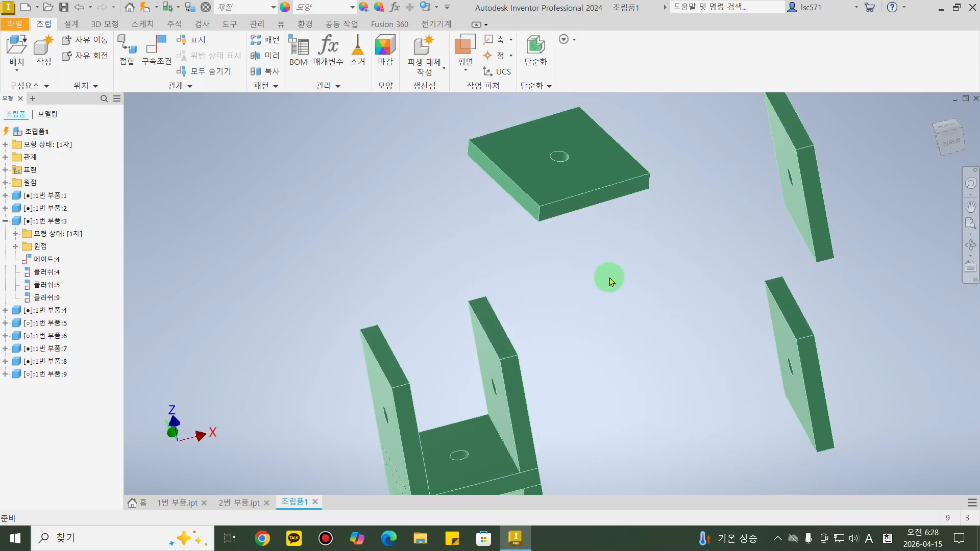
Mate the bottom face of plate 1번 부품:6 onto the top end face of the upper +X side upright with 0 mm offset.
{"action": "key", "text": "c"}
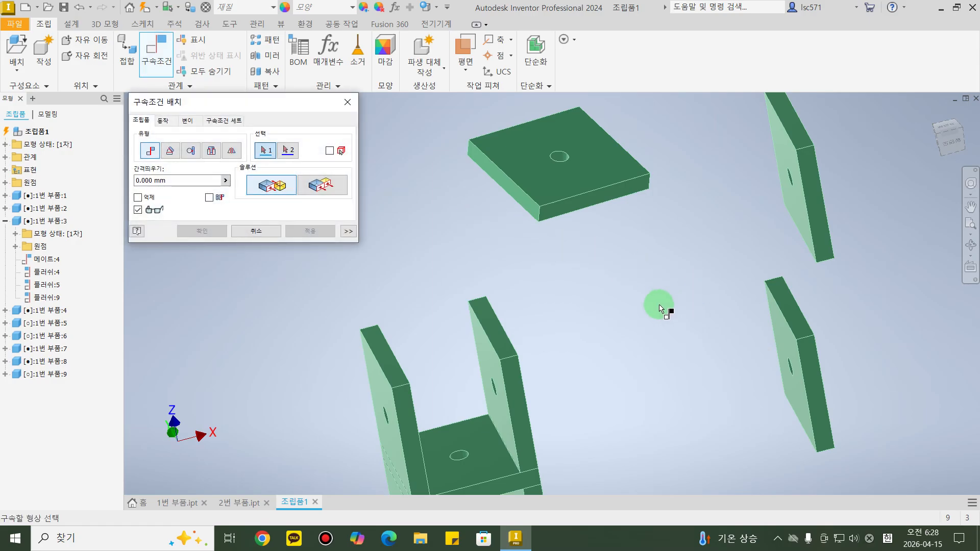
{"action": "middle_click_drag", "start_coordinate": [656, 302], "coordinate": [623, 274], "text": "shift"}
{"action": "left_click", "coordinate": [601, 172]}
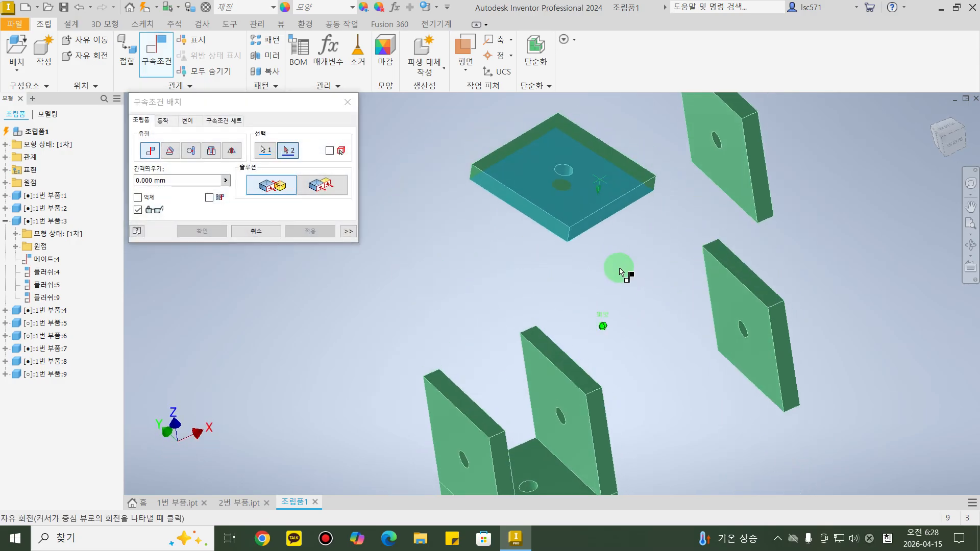
{"action": "left_click", "coordinate": [540, 343]}
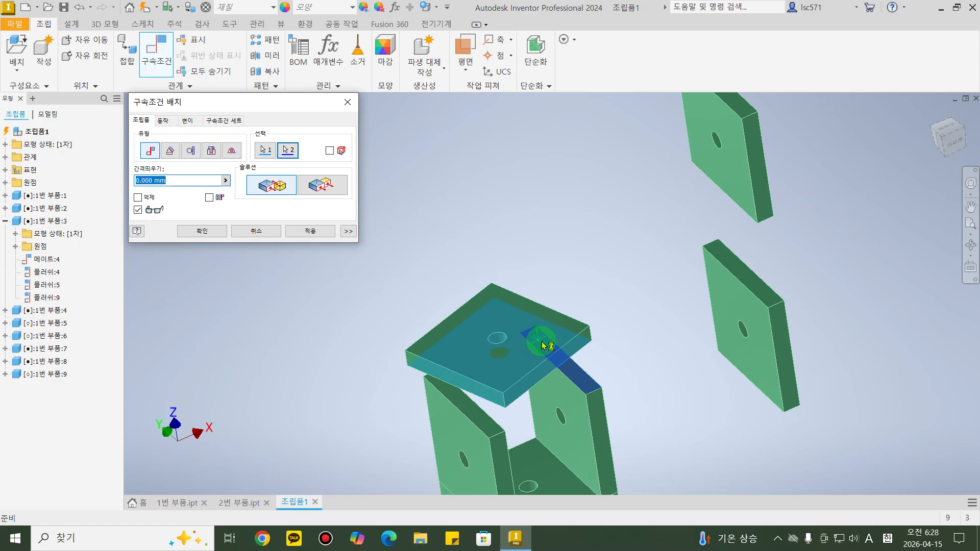
{"action": "left_click", "coordinate": [312, 231]}
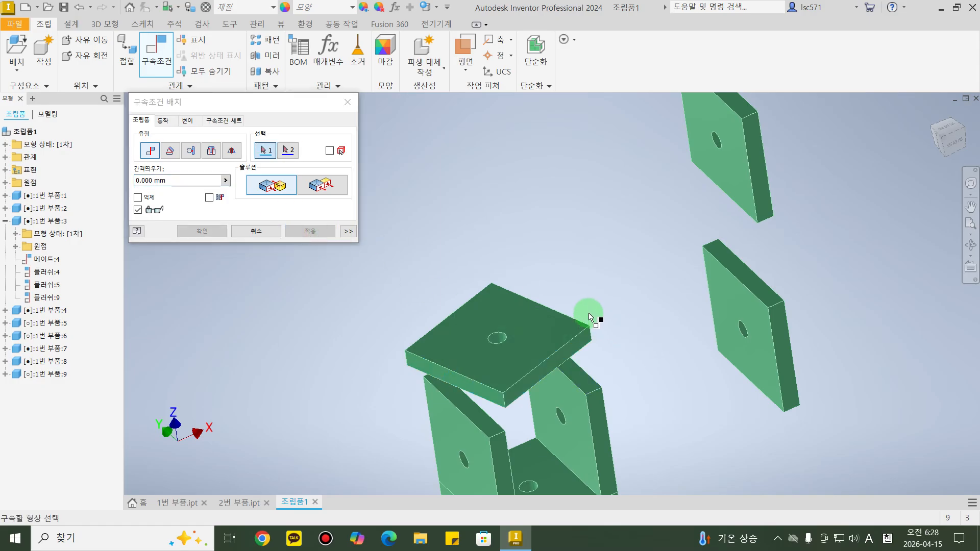
Make one side face of plate 1번 부품:6 flush with the front face of the upper +X side upright.
{"action": "middle_click_drag", "start_coordinate": [589, 317], "coordinate": [568, 182]}
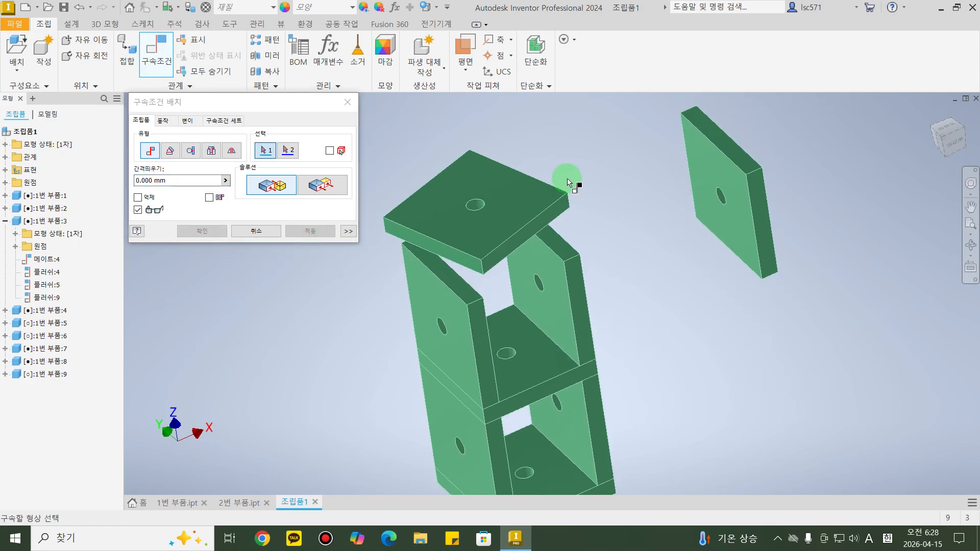
{"action": "left_click", "coordinate": [542, 219]}
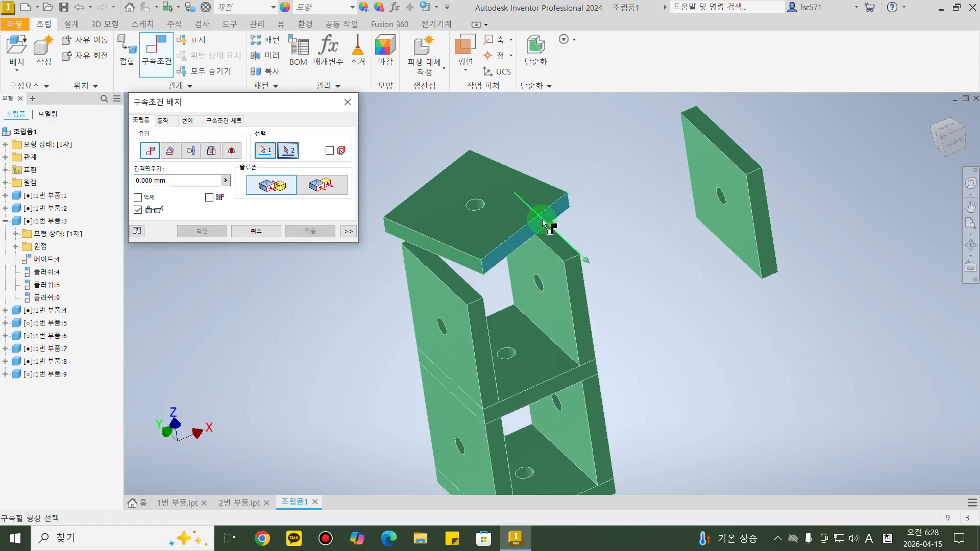
{"action": "left_click", "coordinate": [578, 288]}
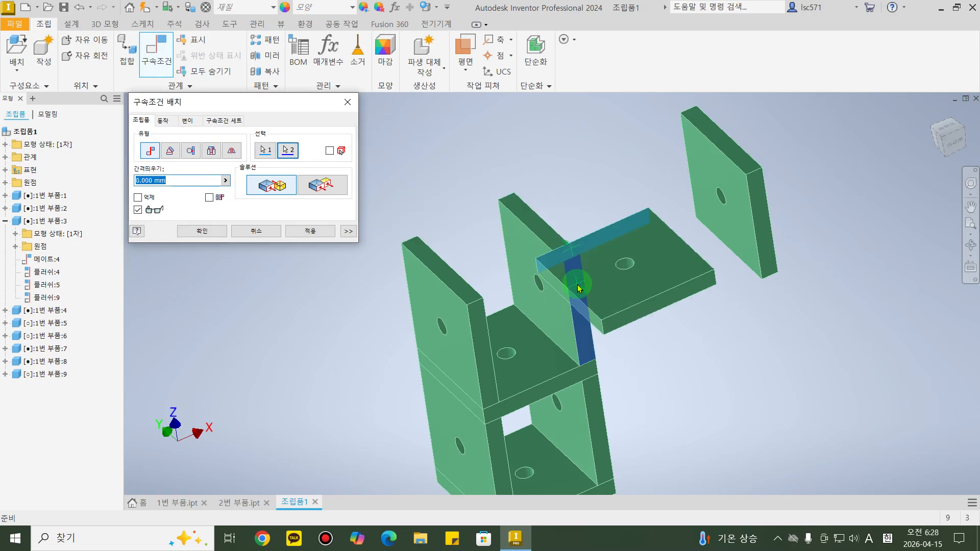
{"action": "left_click", "coordinate": [340, 192]}
{"action": "left_click", "coordinate": [310, 230]}
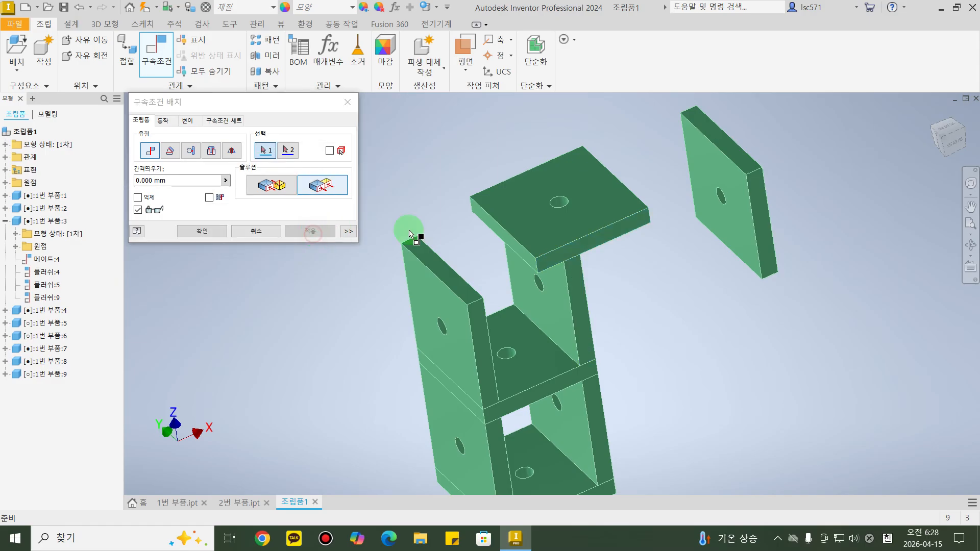
Make the -X side face of plate 1번 부품:6 flush with the outer face of the upper -X side upright.
{"action": "left_click", "coordinate": [488, 226]}
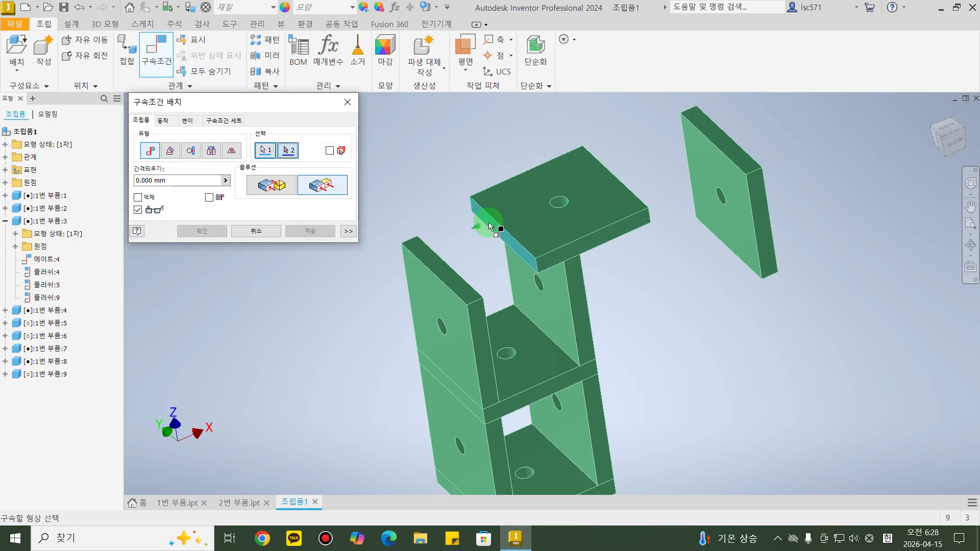
{"action": "left_click", "coordinate": [427, 296]}
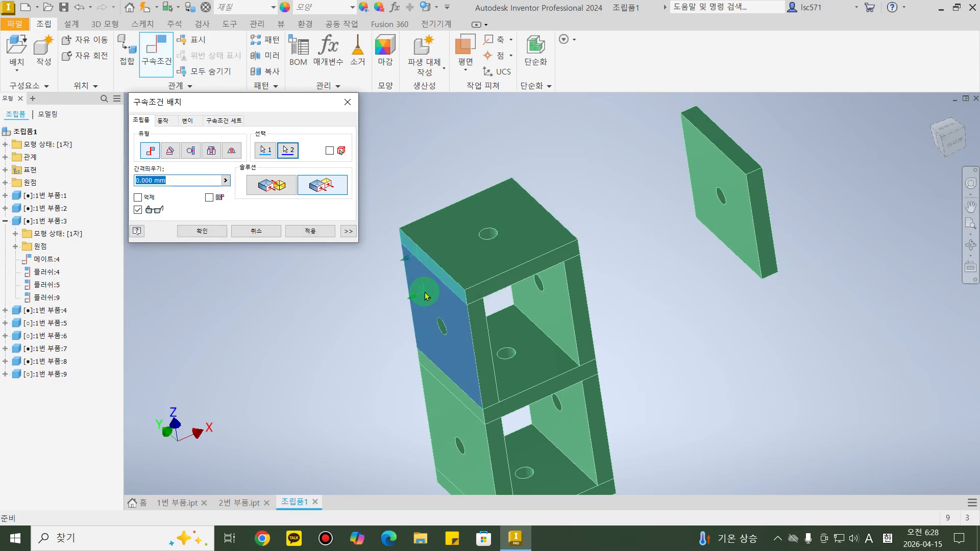
{"action": "left_click", "coordinate": [203, 233]}
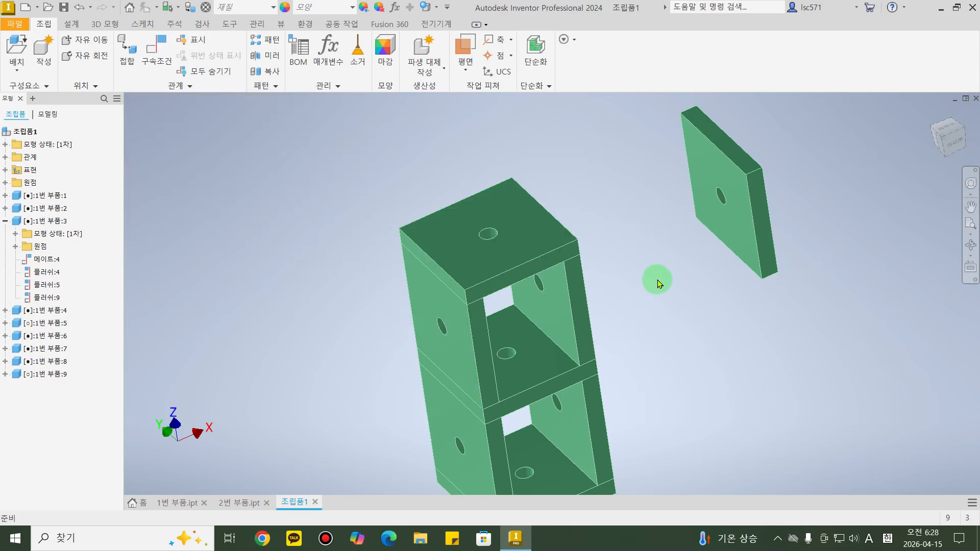
Mate the bottom edge face of loose plate 1번 부품:5 onto the top surface of the two-tier box frame with 0 mm offset.
{"action": "key", "text": "c"}
{"action": "middle_click_drag", "start_coordinate": [754, 312], "coordinate": [758, 335]}
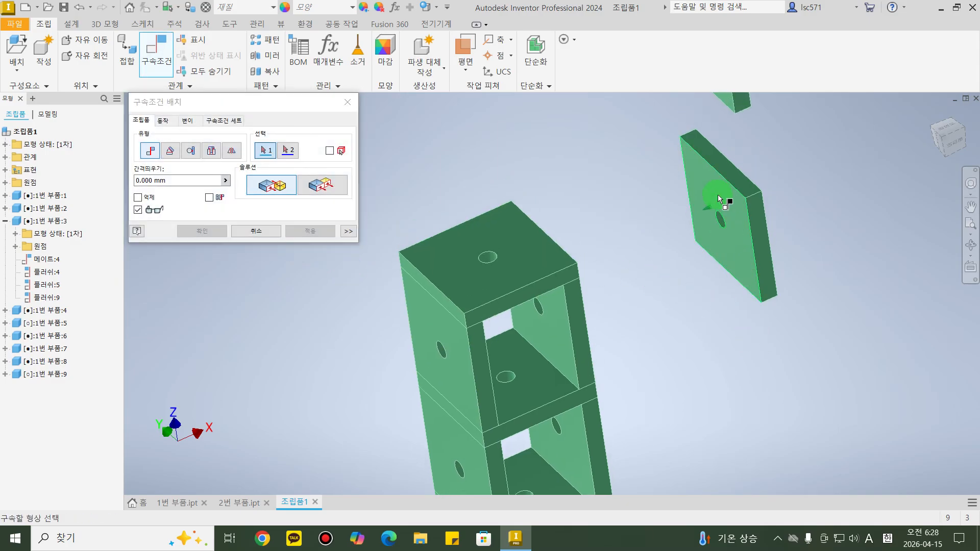
{"action": "middle_click_drag", "start_coordinate": [798, 376], "coordinate": [807, 464], "text": "shift"}
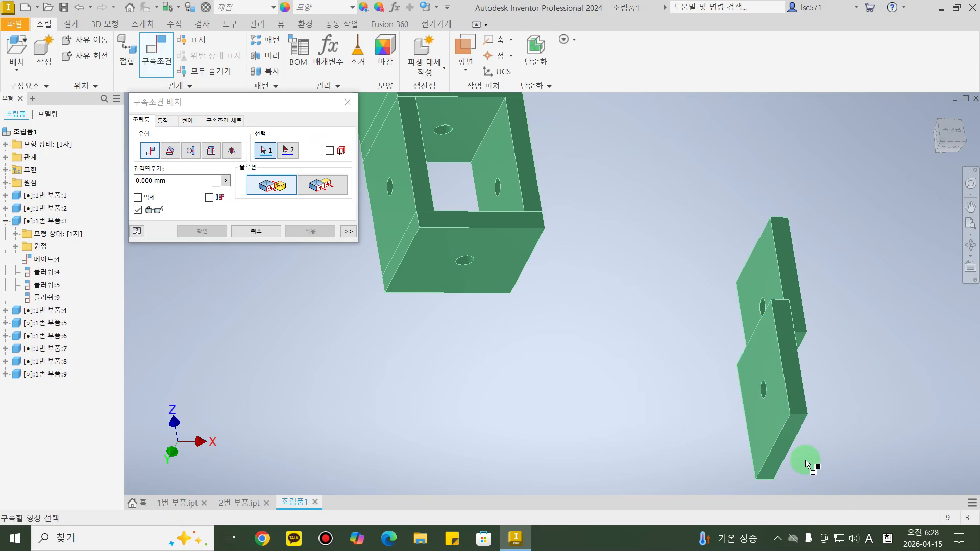
{"action": "left_click", "coordinate": [788, 442]}
{"action": "middle_click_drag", "start_coordinate": [733, 437], "coordinate": [629, 317], "text": "shift"}
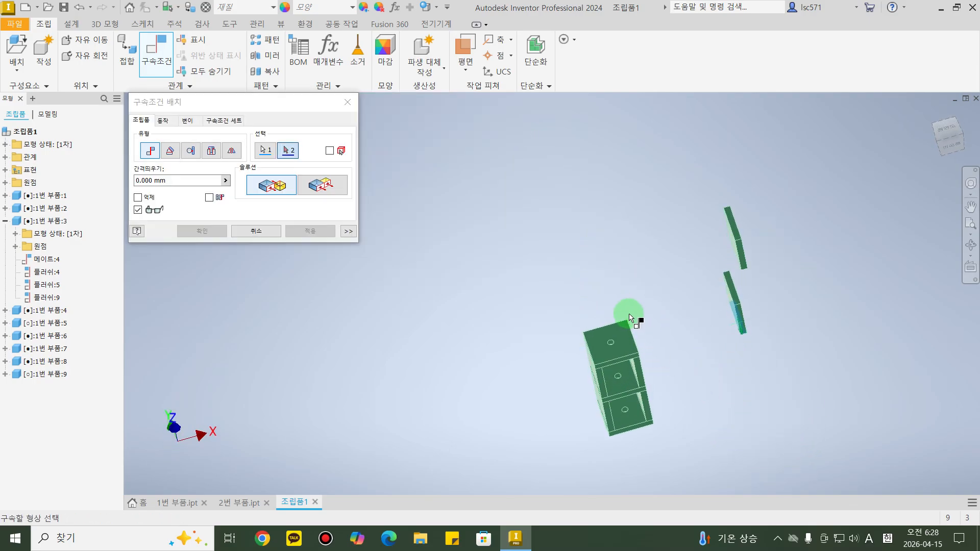
{"action": "left_click", "coordinate": [627, 342]}
{"action": "middle_click_drag", "start_coordinate": [673, 360], "coordinate": [619, 352], "text": "shift"}
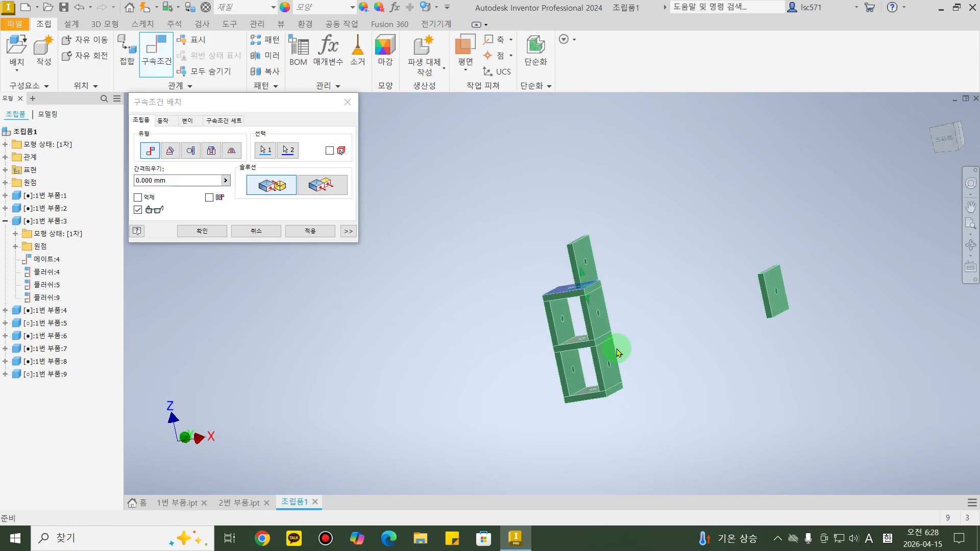
{"action": "left_click", "coordinate": [311, 232]}
Make the outer and front faces of plate 1번 부품:5 flush with the +X side and front faces of the top plate.
{"action": "scroll", "coordinate": [600, 286], "scroll_direction": "down", "scroll_amount": 5}
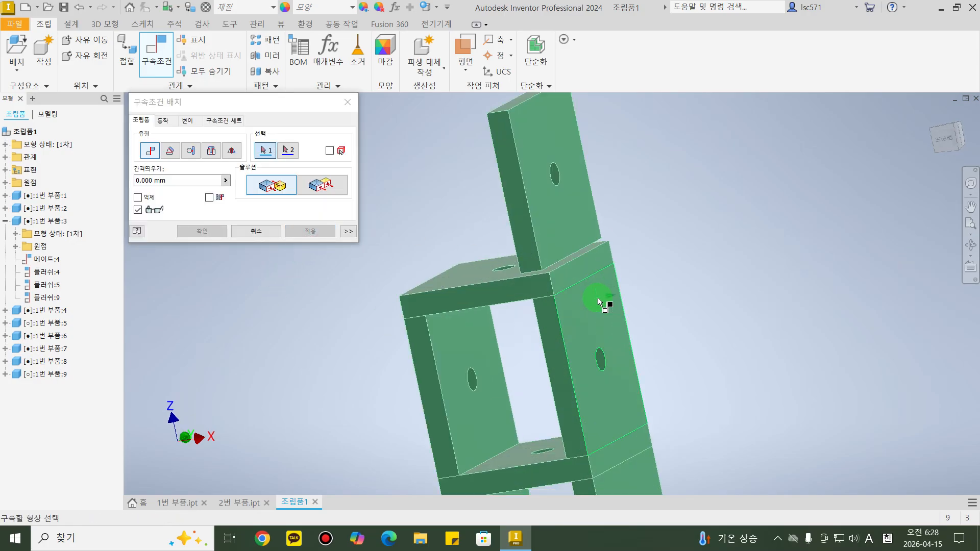
{"action": "left_click", "coordinate": [544, 218]}
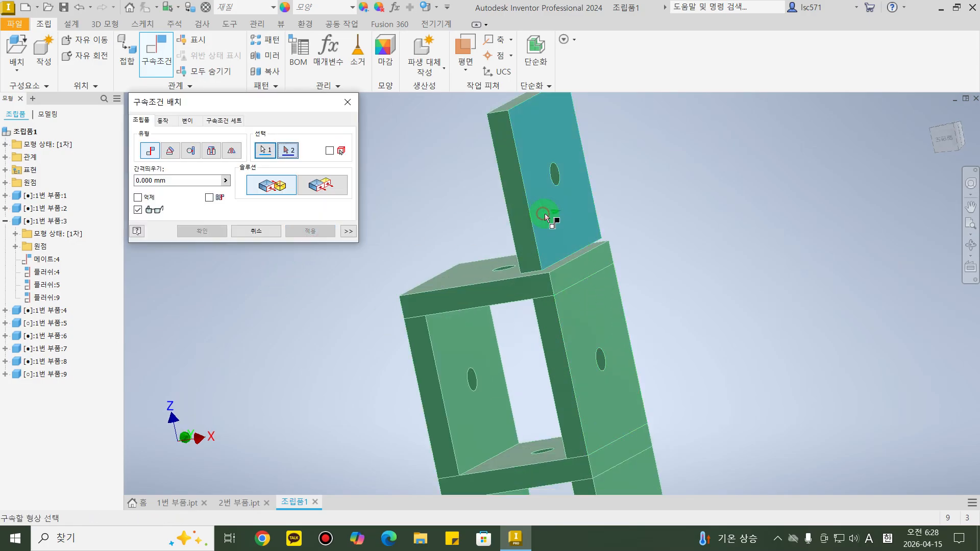
{"action": "left_click", "coordinate": [584, 272]}
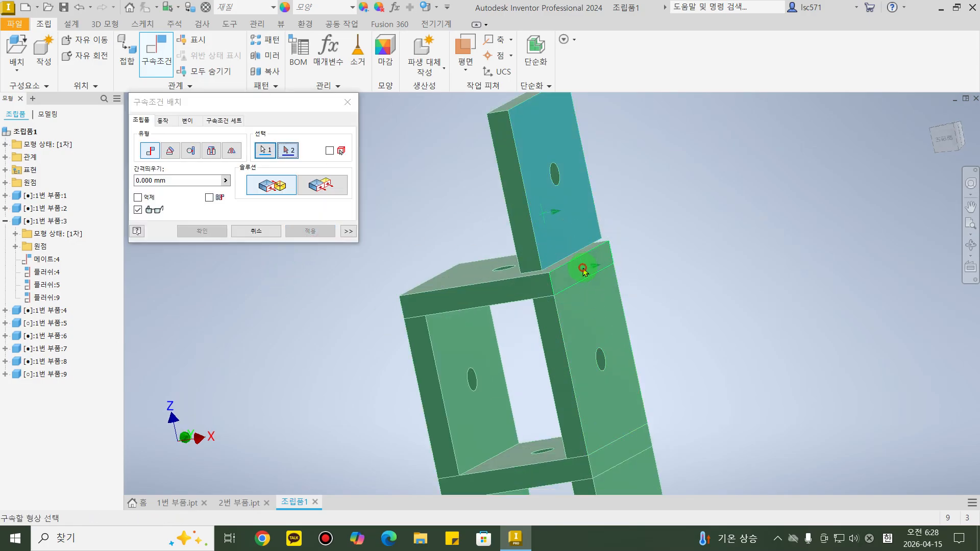
{"action": "left_click", "coordinate": [326, 190]}
{"action": "left_click", "coordinate": [311, 232]}
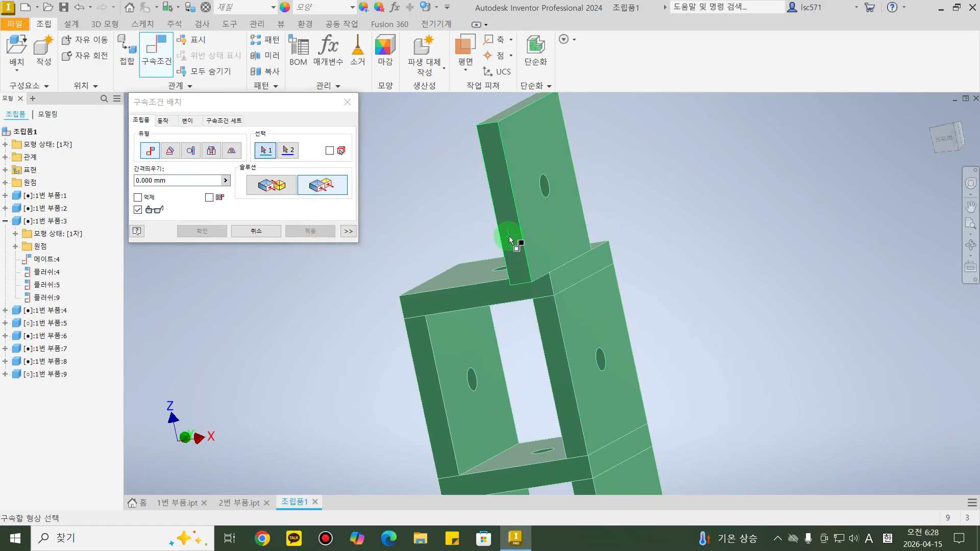
{"action": "left_click", "coordinate": [478, 299]}
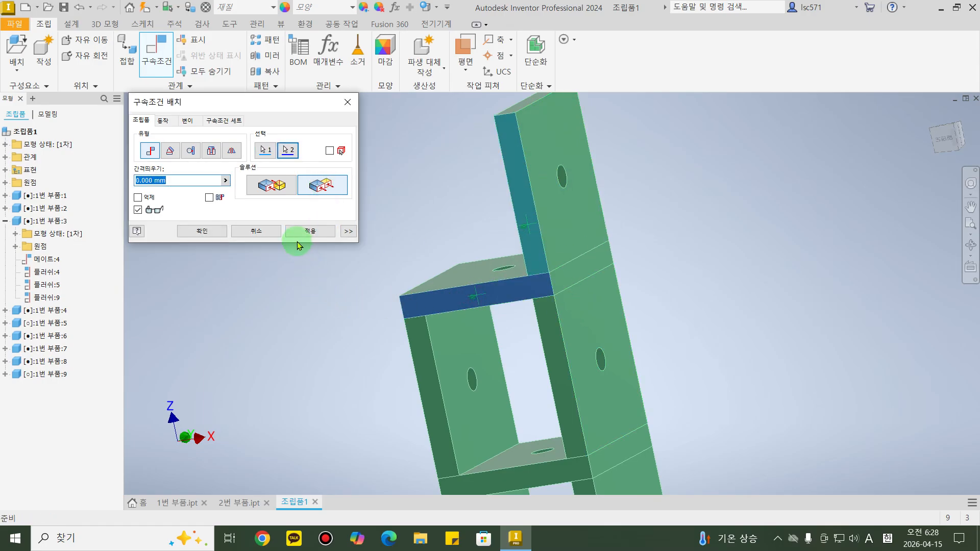
{"action": "left_click", "coordinate": [323, 233]}
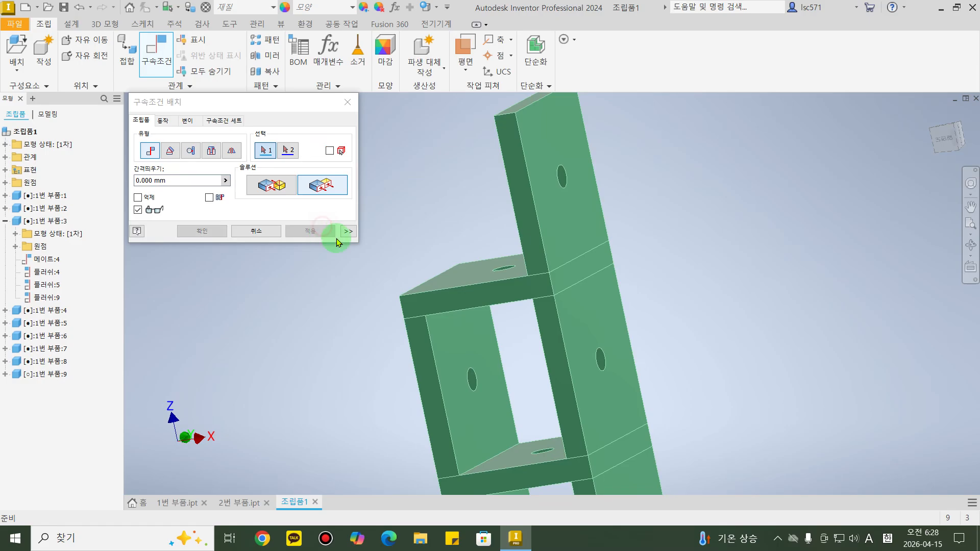
Apply a flush constraint with 0 mm offset between the bottom edge face of loose plate 1번 부품:9 and the top plate's upper surface.
{"action": "scroll", "coordinate": [713, 266], "scroll_direction": "up", "scroll_amount": 5}
{"action": "middle_click_drag", "start_coordinate": [713, 265], "coordinate": [466, 337]}
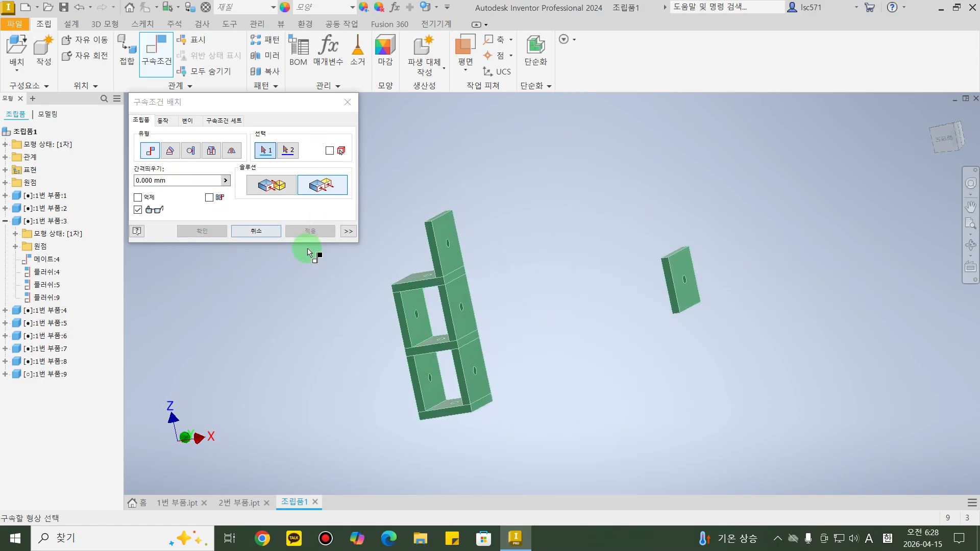
{"action": "middle_click_drag", "start_coordinate": [591, 277], "coordinate": [629, 297], "text": "shift"}
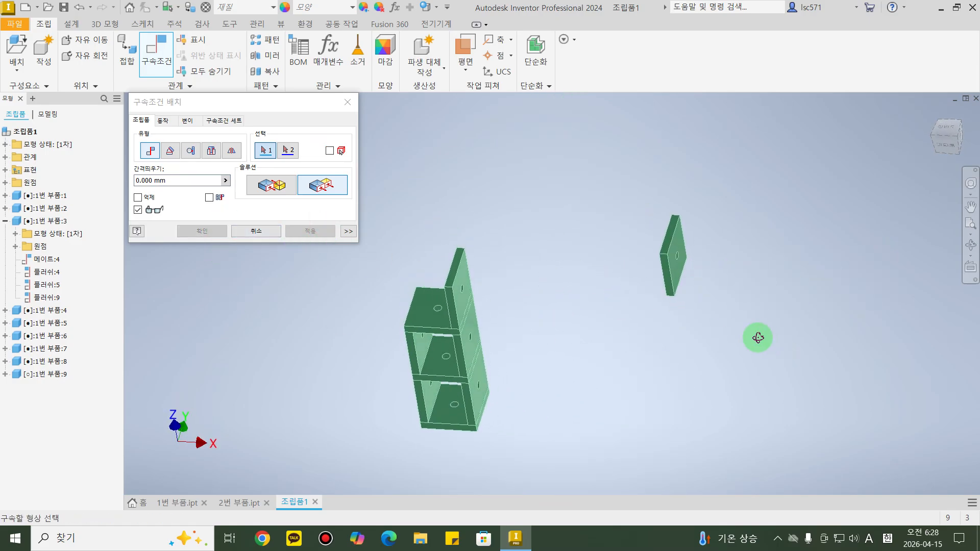
{"action": "middle_click_drag", "start_coordinate": [757, 338], "coordinate": [707, 266], "text": "shift"}
{"action": "scroll", "coordinate": [692, 284], "scroll_direction": "up", "scroll_amount": 5}
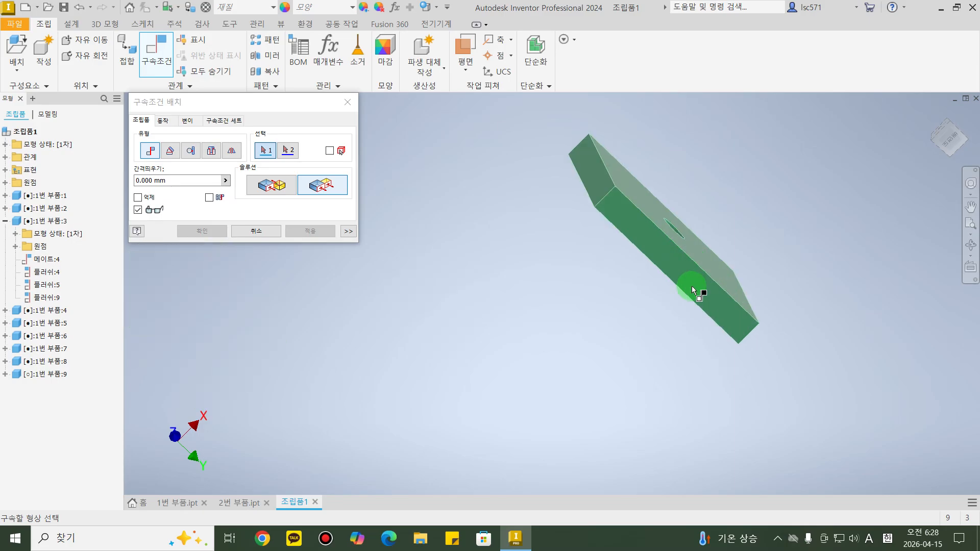
{"action": "left_click", "coordinate": [698, 287]}
{"action": "scroll", "coordinate": [710, 303], "scroll_direction": "down", "scroll_amount": 5}
{"action": "middle_click_drag", "start_coordinate": [569, 310], "coordinate": [634, 411], "text": "shift"}
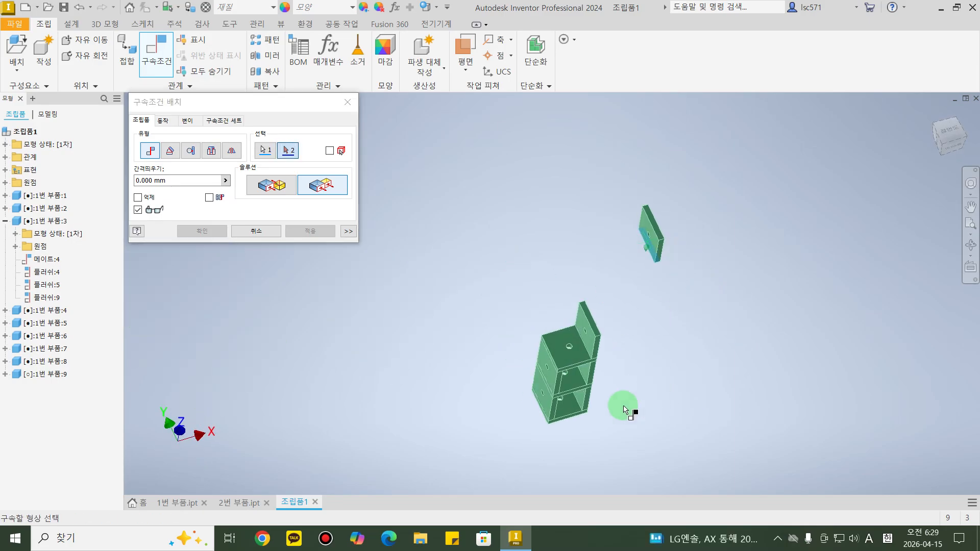
{"action": "scroll", "coordinate": [463, 302], "scroll_direction": "up", "scroll_amount": 5}
{"action": "left_click", "coordinate": [451, 239]}
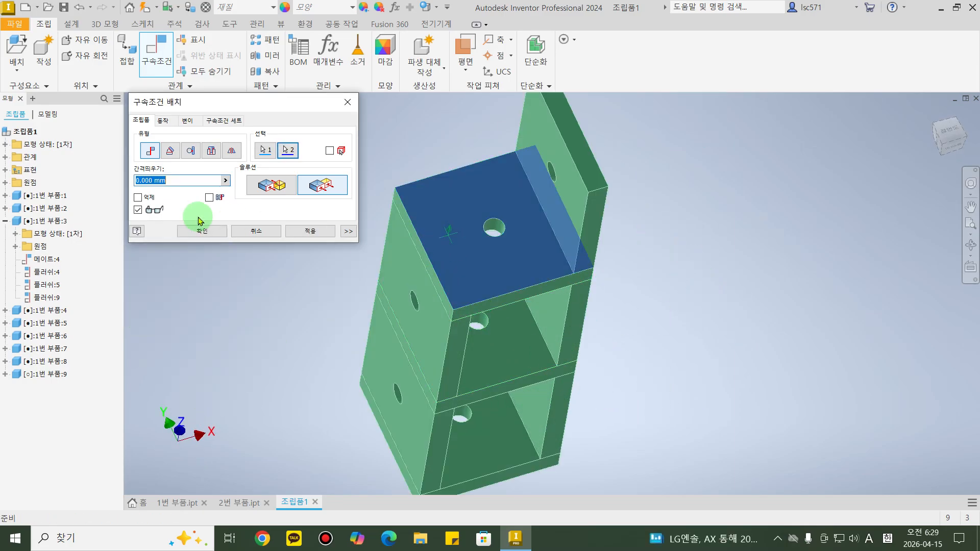
{"action": "left_click", "coordinate": [310, 230]}
Make the outer face of plate 1번 부품:9 flush with the -X side face of the top plate.
{"action": "scroll", "coordinate": [705, 337], "scroll_direction": "down", "scroll_amount": 5}
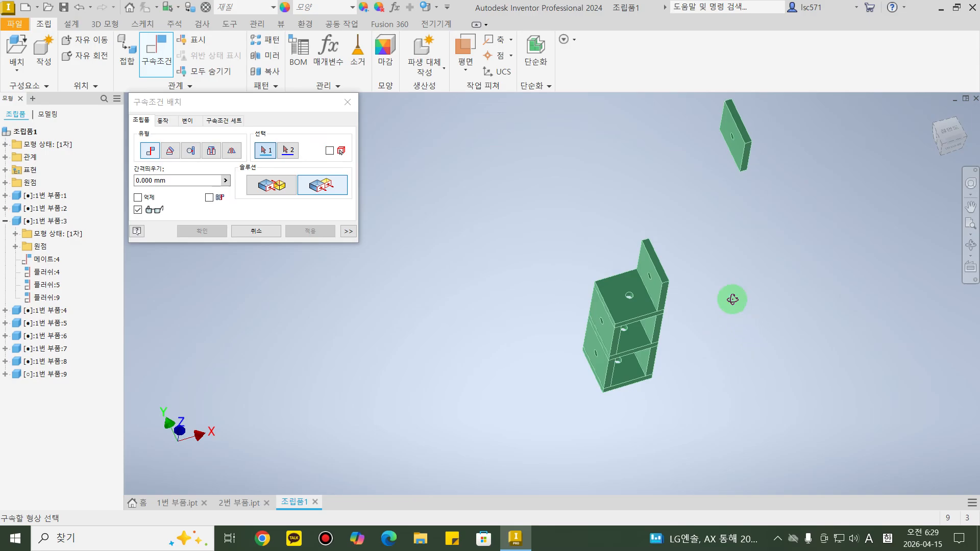
{"action": "mouse_move", "coordinate": [732, 299]}
{"action": "middle_mouse_down", "text": "shift"}
{"action": "mouse_move", "coordinate": [704, 262]}
{"action": "mouse_move", "coordinate": [717, 298]}
{"action": "middle_mouse_up", "text": "shift"}
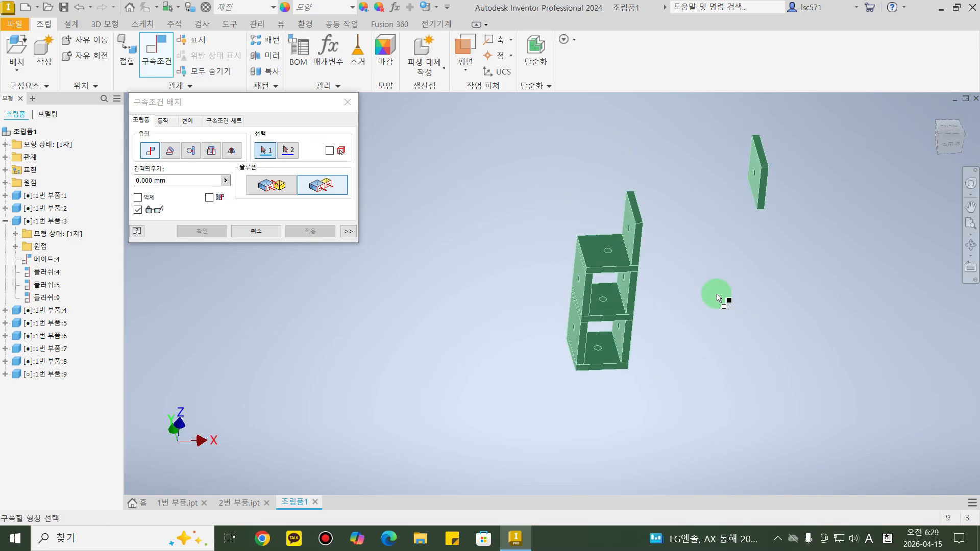
{"action": "left_click", "coordinate": [757, 189]}
{"action": "scroll", "coordinate": [648, 240], "scroll_direction": "up", "scroll_amount": 4}
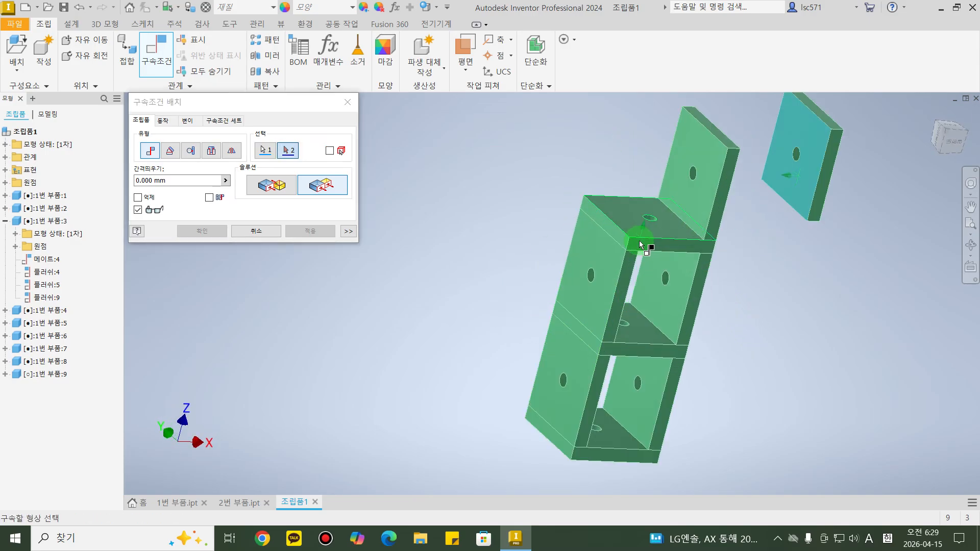
{"action": "left_click", "coordinate": [612, 232]}
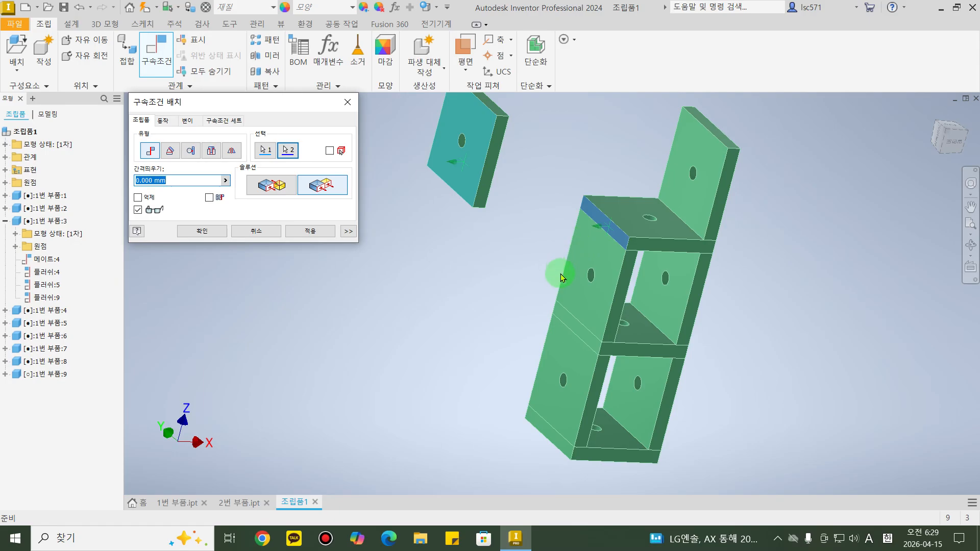
{"action": "middle_click_drag", "start_coordinate": [562, 278], "coordinate": [514, 278], "text": "shift"}
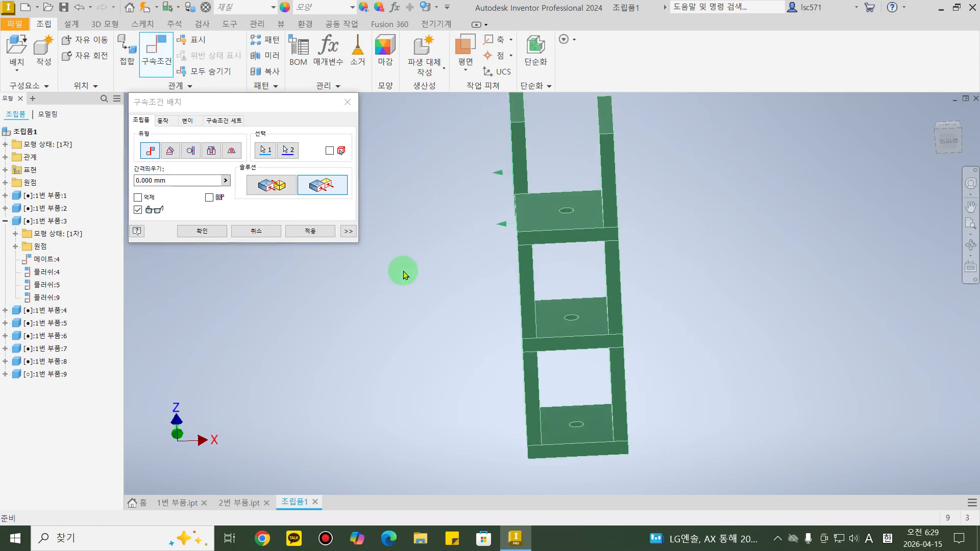
{"action": "left_click", "coordinate": [310, 233]}
{"action": "left_click", "coordinate": [519, 159]}
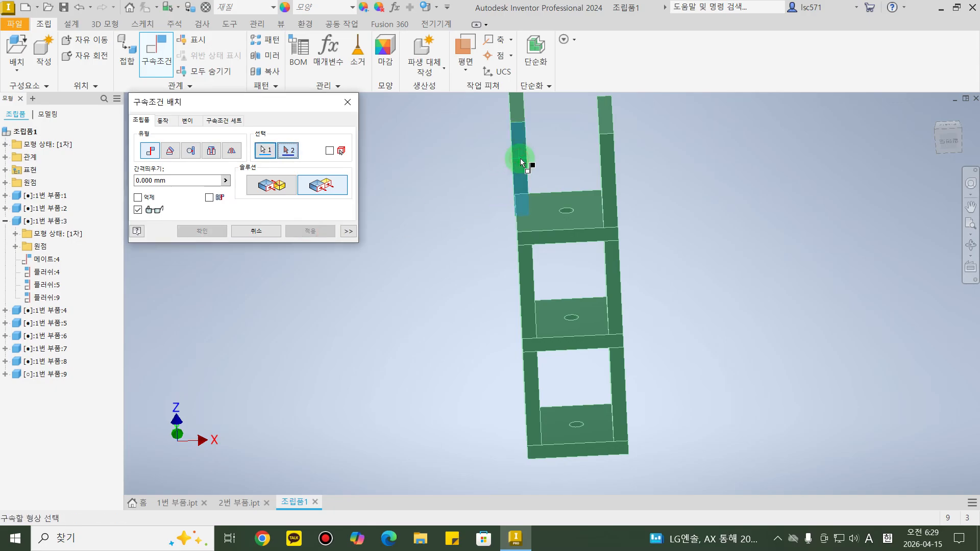
{"action": "middle_click_drag", "start_coordinate": [620, 208], "coordinate": [653, 235], "text": "shift"}
{"action": "left_click", "coordinate": [653, 255]}
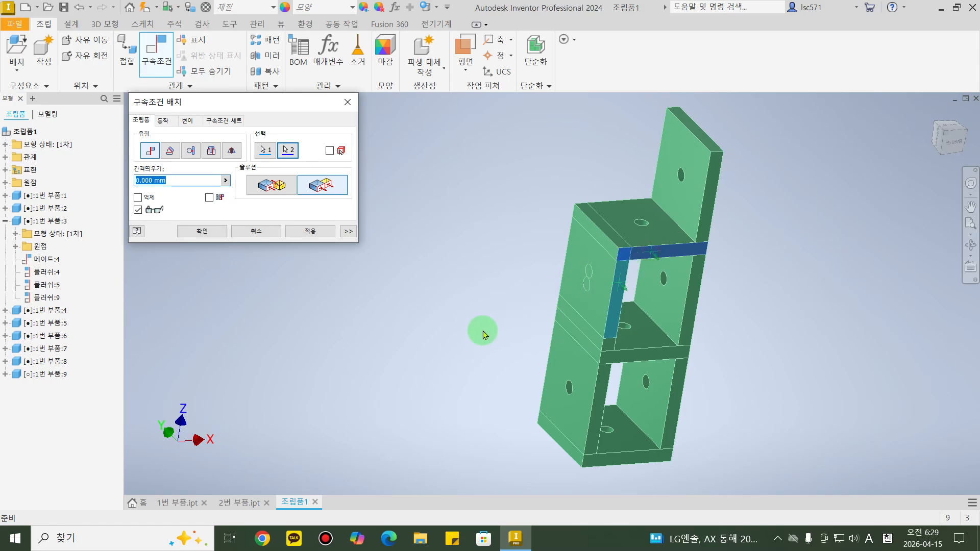
{"action": "left_click", "coordinate": [279, 183]}
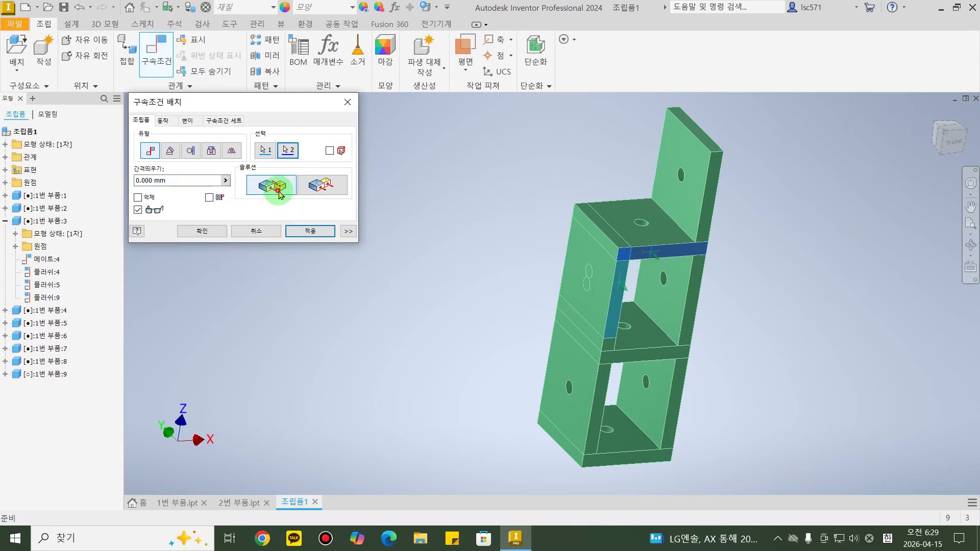
{"action": "left_click", "coordinate": [345, 105]}
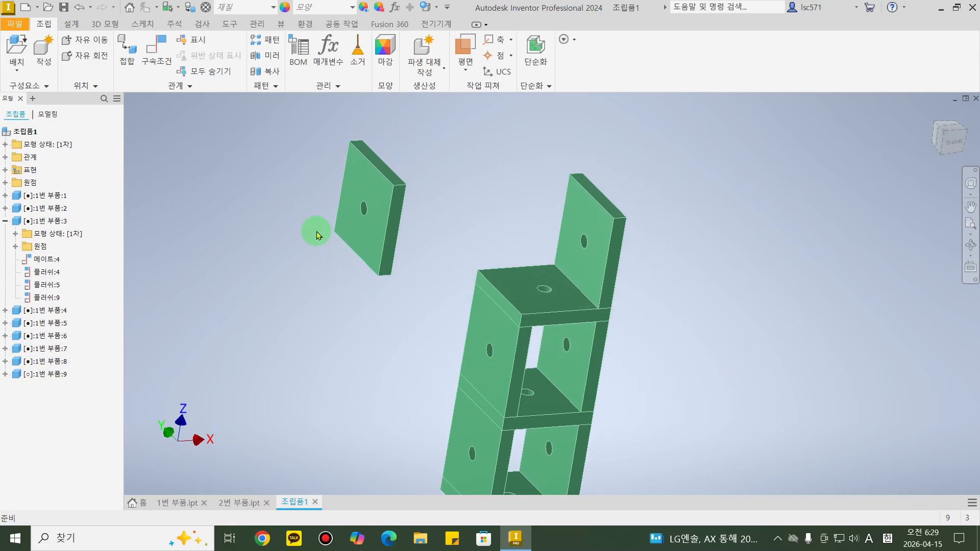
Try to mate the bottom edge face of plate 1번 부품:9 onto the top plate's upper surface with 0 mm offset.
{"action": "key", "text": "c"}
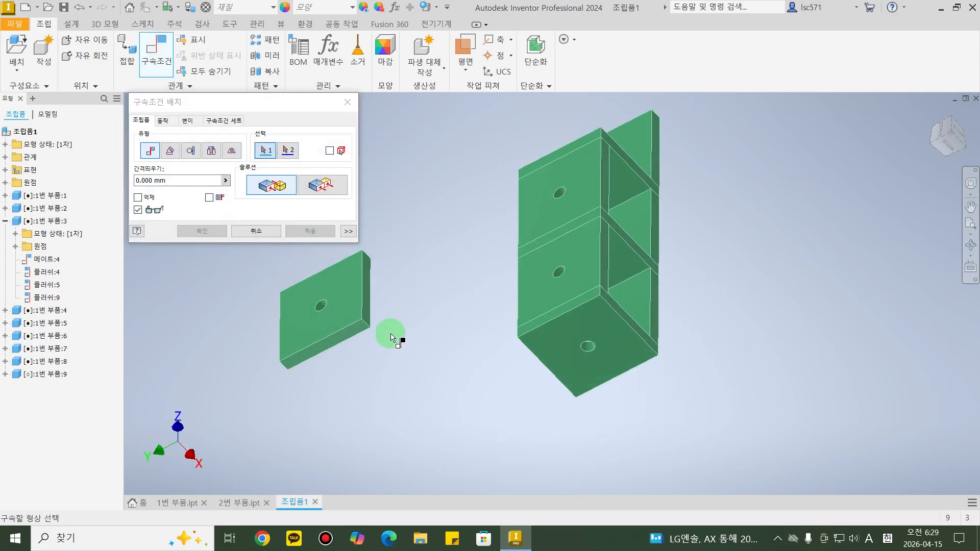
{"action": "middle_click_drag", "start_coordinate": [343, 334], "coordinate": [380, 358], "text": "shift"}
{"action": "left_click", "coordinate": [356, 349]}
{"action": "middle_click_drag", "start_coordinate": [451, 342], "coordinate": [444, 394], "text": "shift"}
{"action": "left_click", "coordinate": [504, 306]}
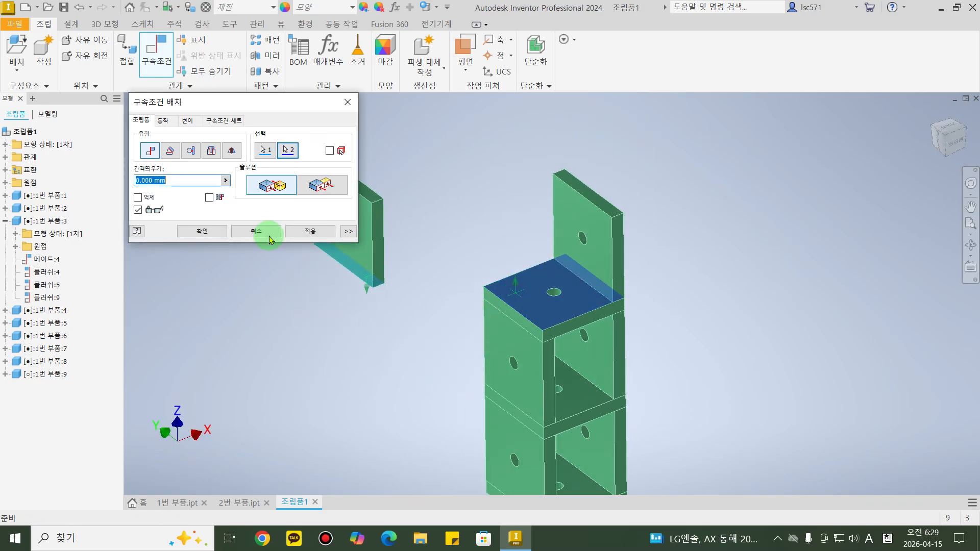
{"action": "left_click", "coordinate": [309, 232]}
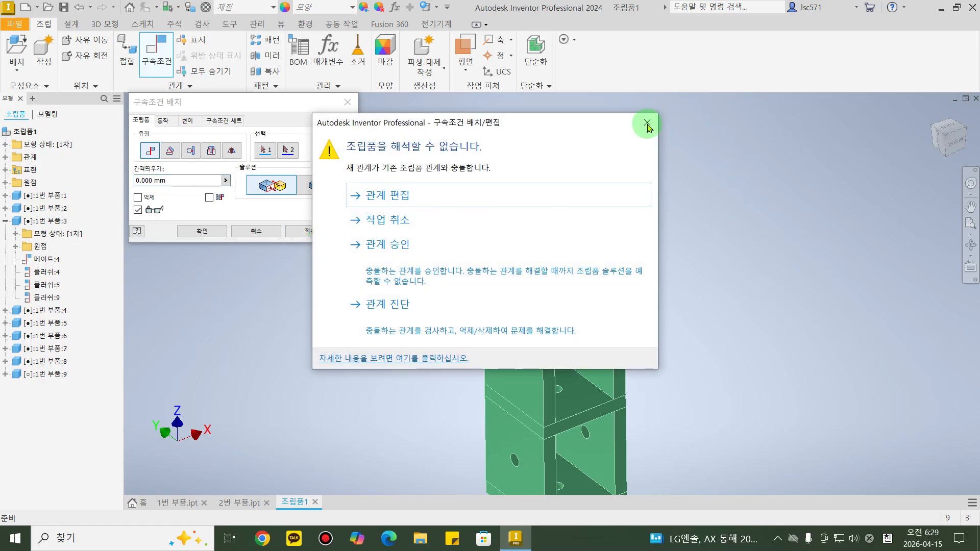
{"action": "left_click", "coordinate": [647, 124]}
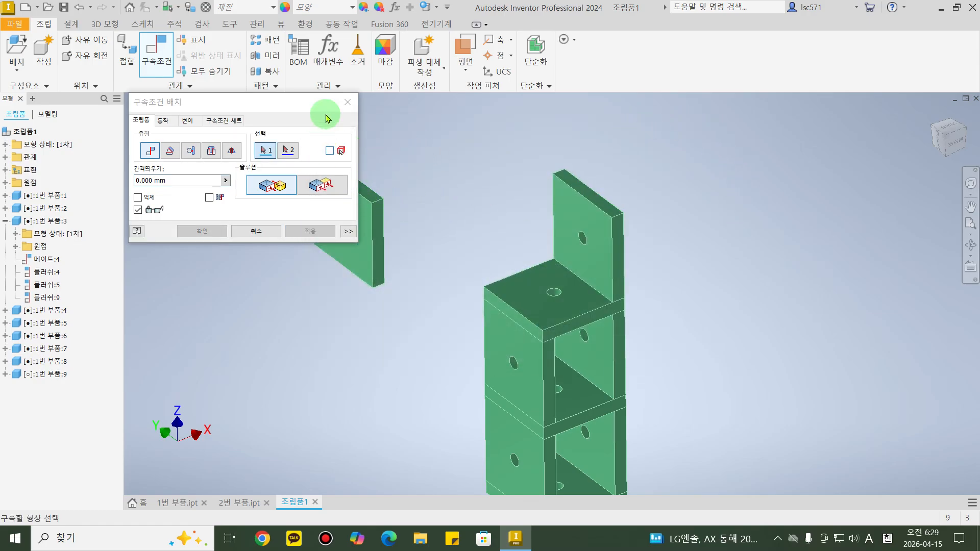
{"action": "left_click", "coordinate": [350, 103]}
Edit constraint 플러쉬:16 of plate 1번 부품:9, changing its solution from flush to mate.
{"action": "middle_click_drag", "start_coordinate": [363, 339], "coordinate": [356, 319]}
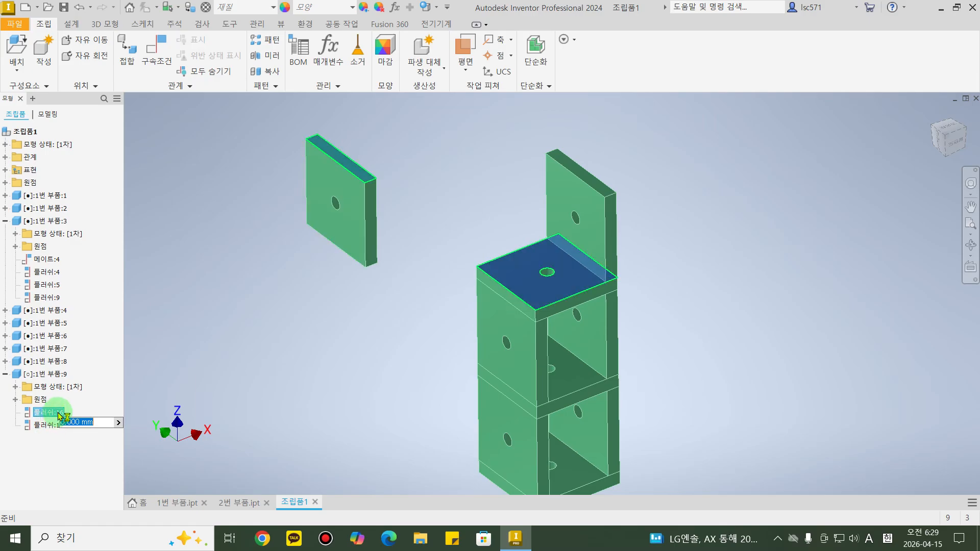
{"action": "middle_click_drag", "start_coordinate": [281, 409], "coordinate": [354, 394], "text": "shift"}
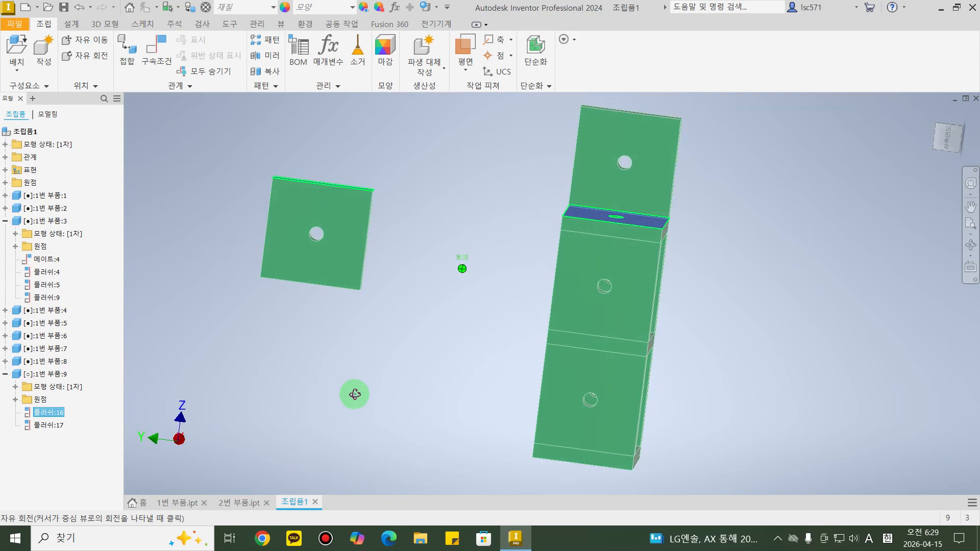
{"action": "left_click_drag", "start_coordinate": [286, 236], "coordinate": [457, 244]}
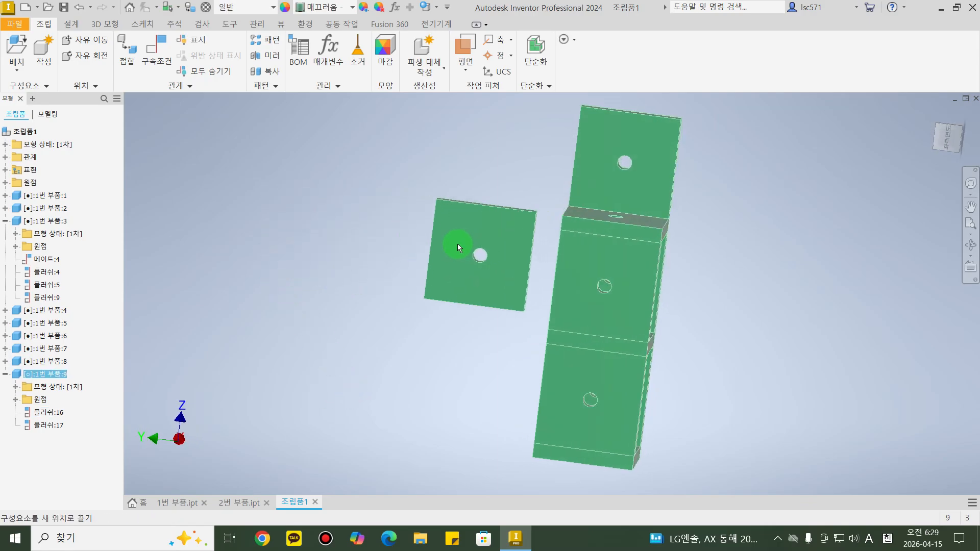
{"action": "middle_click_drag", "start_coordinate": [711, 263], "coordinate": [734, 266], "text": "shift"}
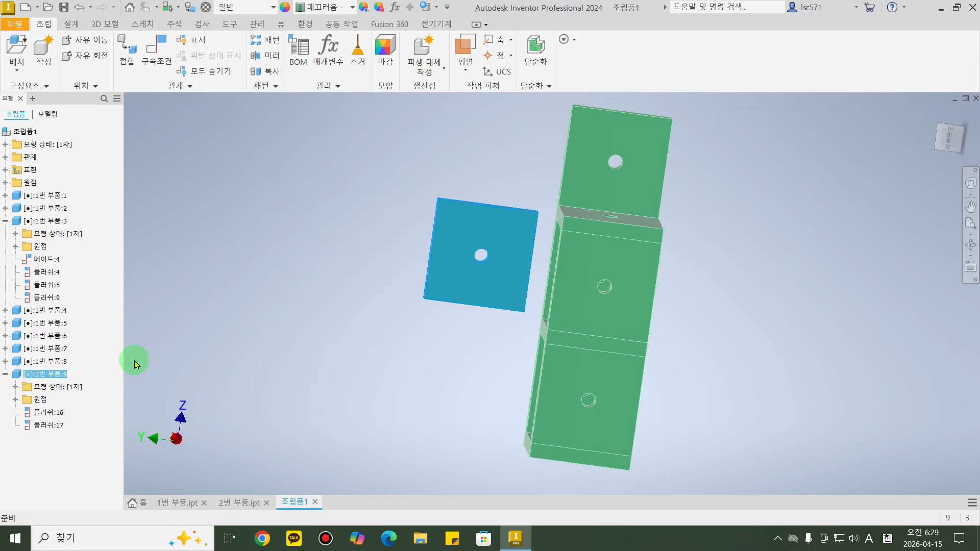
{"action": "double_click", "coordinate": [45, 415]}
{"action": "key", "text": "Return"}
{"action": "right_click", "coordinate": [45, 414]}
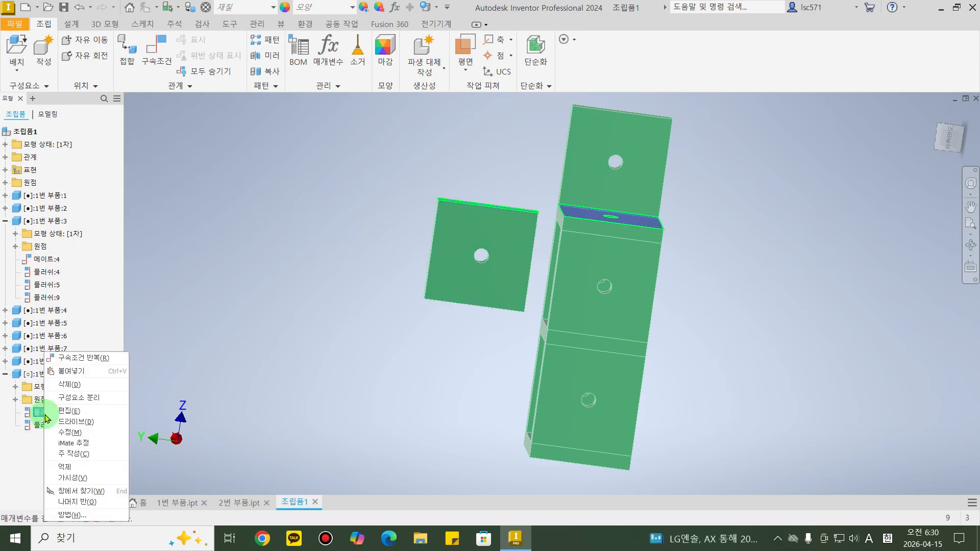
{"action": "left_click", "coordinate": [76, 411]}
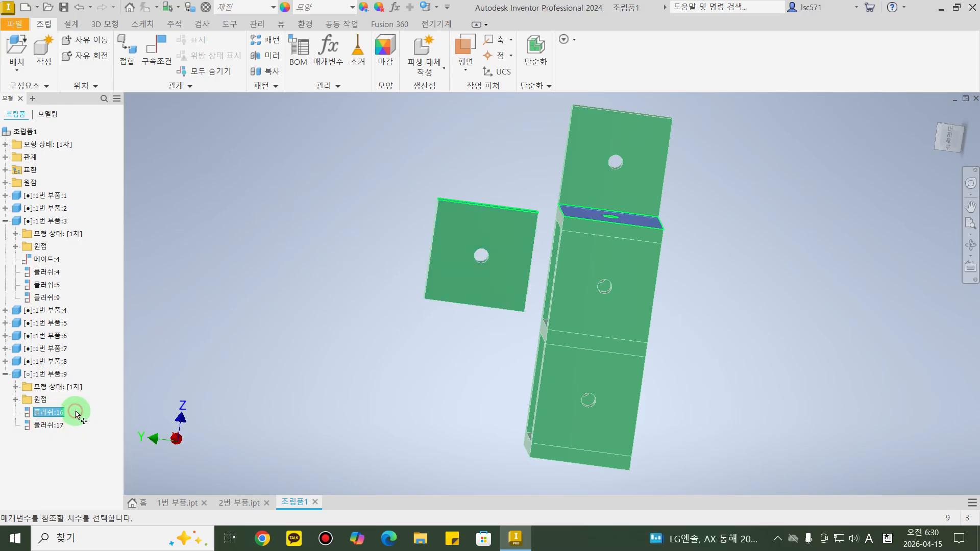
{"action": "middle_click_drag", "start_coordinate": [427, 324], "coordinate": [451, 275], "text": "shift"}
{"action": "left_click", "coordinate": [268, 185]}
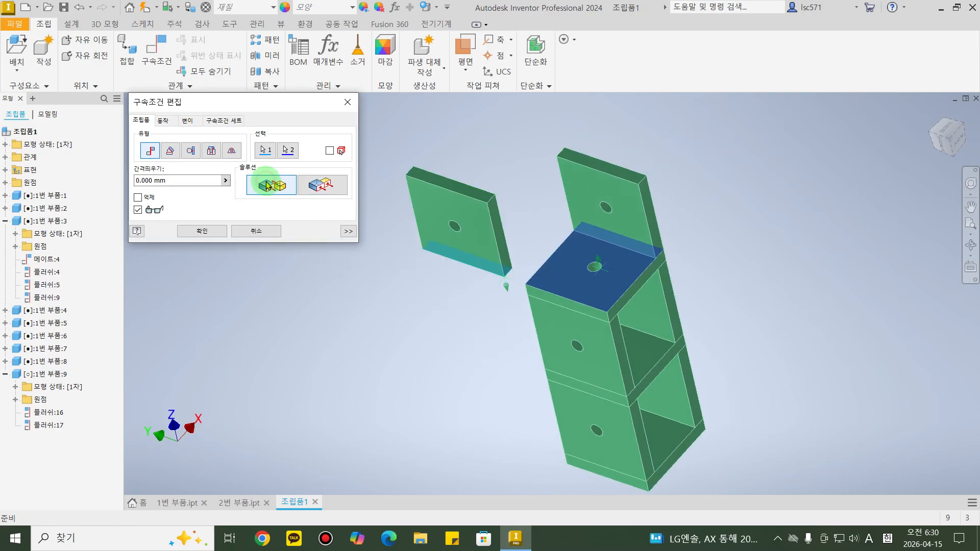
{"action": "left_click", "coordinate": [197, 236]}
{"action": "middle_click_drag", "start_coordinate": [473, 328], "coordinate": [421, 350]}
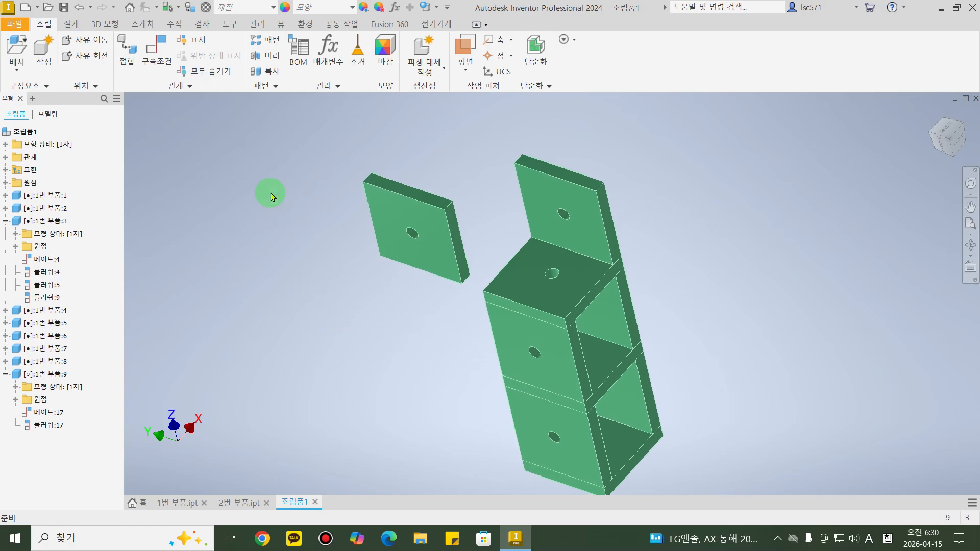
Make the front edge face of plate 1번 부품:9 flush with the front face of the top plate.
{"action": "key", "text": "c"}
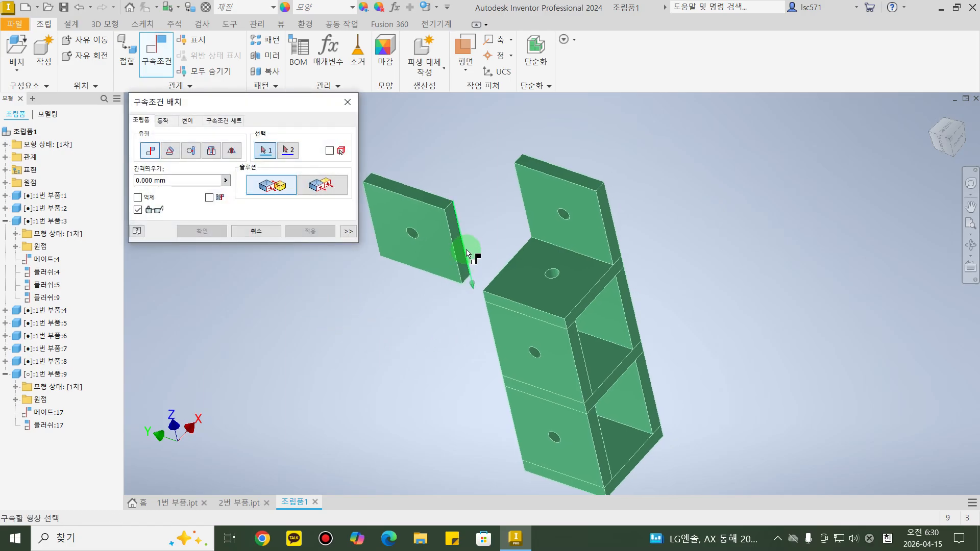
{"action": "scroll", "coordinate": [461, 247], "scroll_direction": "up", "scroll_amount": 5}
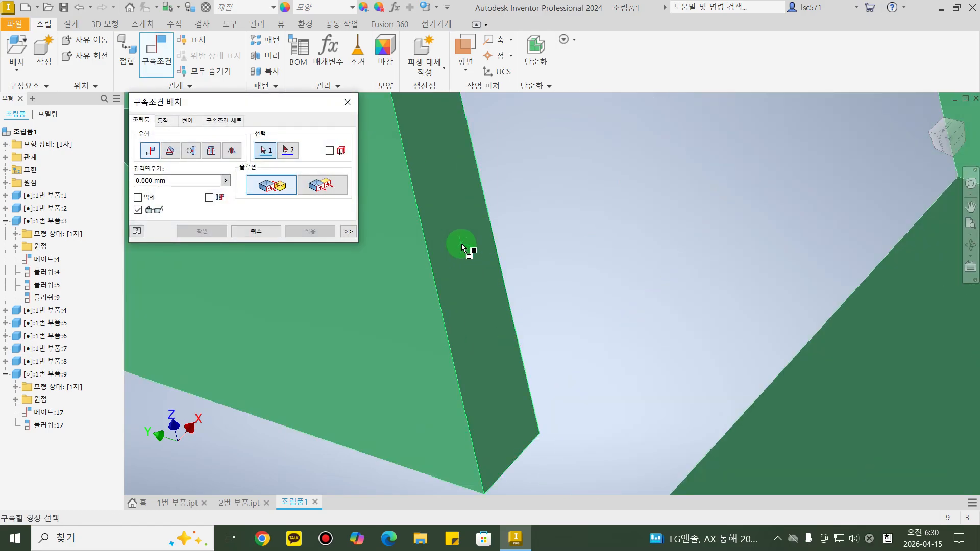
{"action": "left_click", "coordinate": [461, 245]}
{"action": "scroll", "coordinate": [464, 246], "scroll_direction": "down", "scroll_amount": 4}
{"action": "scroll", "coordinate": [704, 319], "scroll_direction": "up", "scroll_amount": 6}
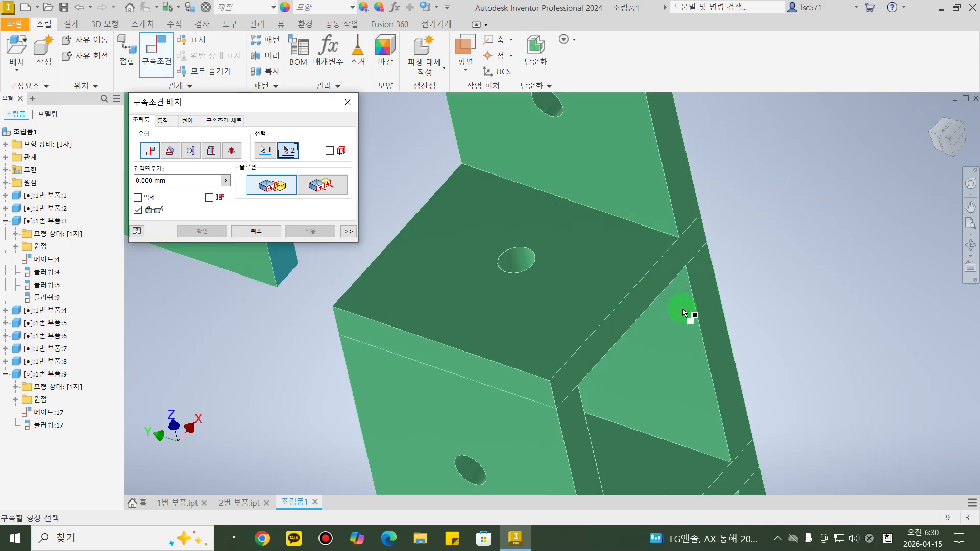
{"action": "left_click", "coordinate": [575, 247]}
{"action": "scroll", "coordinate": [582, 248], "scroll_direction": "down", "scroll_amount": 5}
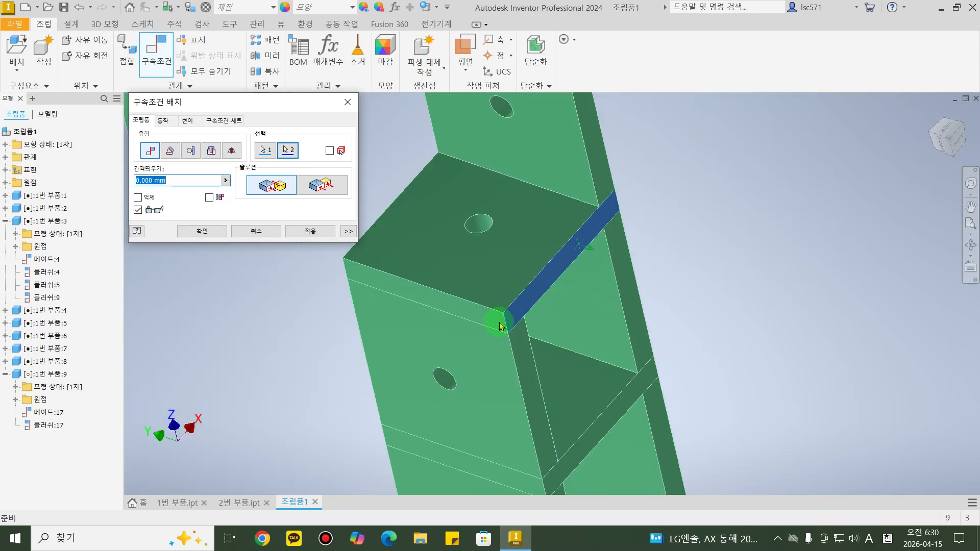
{"action": "scroll", "coordinate": [499, 326], "scroll_direction": "down", "scroll_amount": 5}
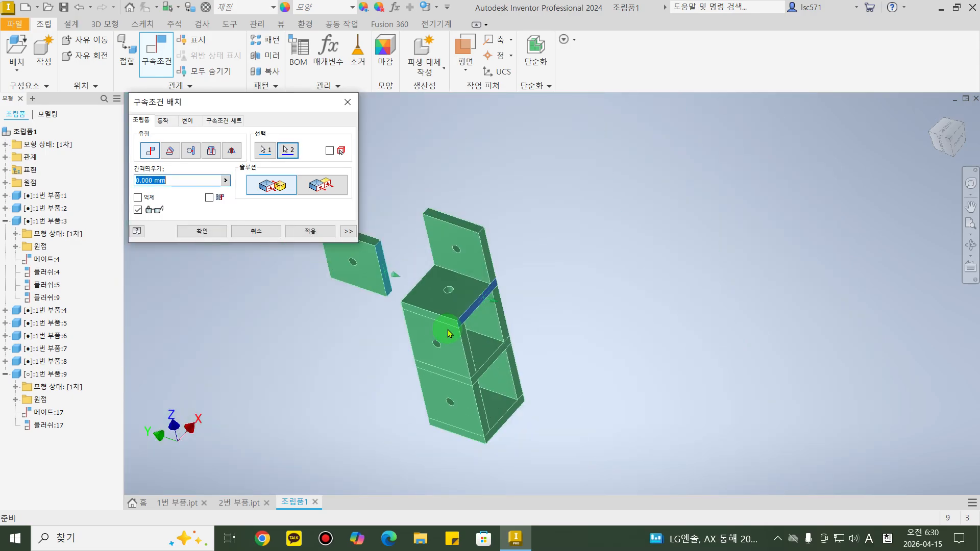
{"action": "left_click", "coordinate": [320, 189]}
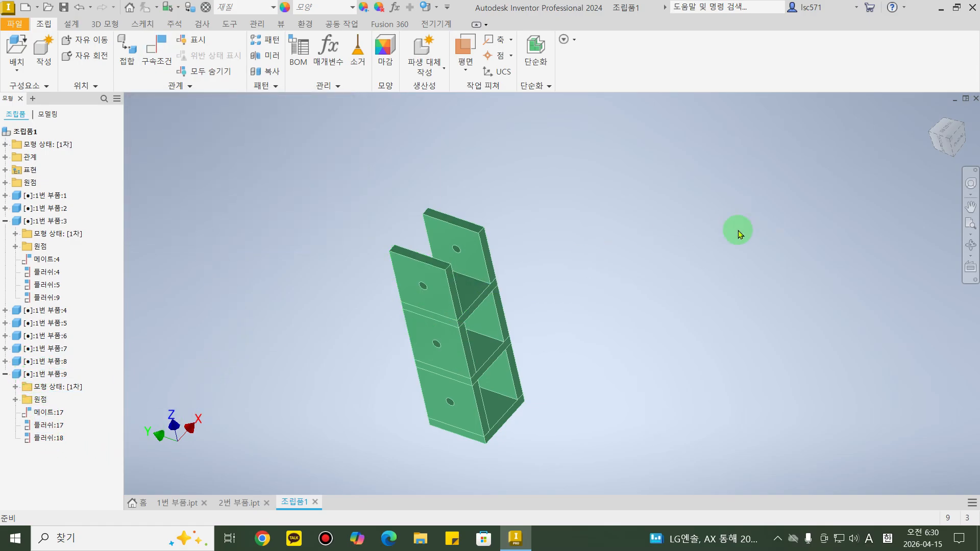
{"action": "middle_click_drag", "start_coordinate": [737, 229], "coordinate": [673, 302], "text": "shift"}
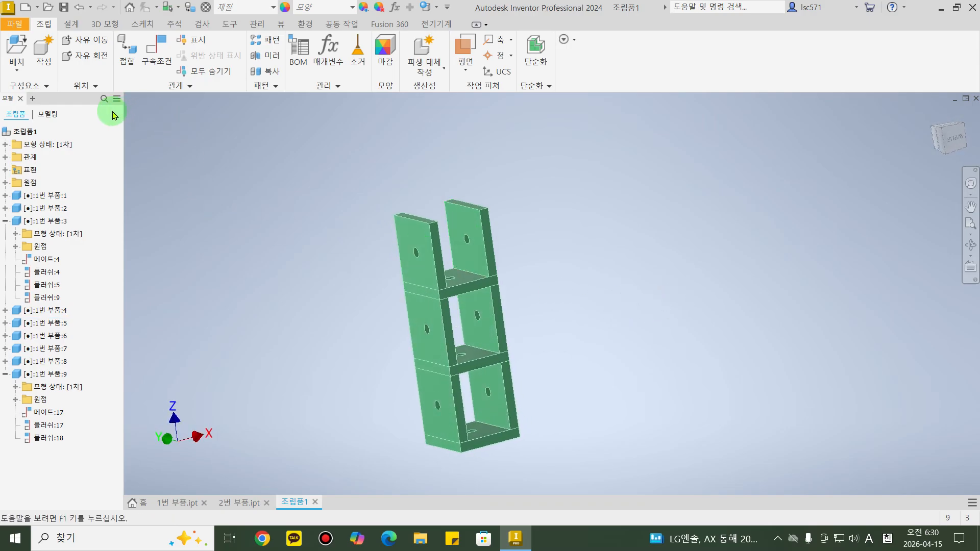
{"action": "middle_click_drag", "start_coordinate": [464, 165], "coordinate": [469, 165]}
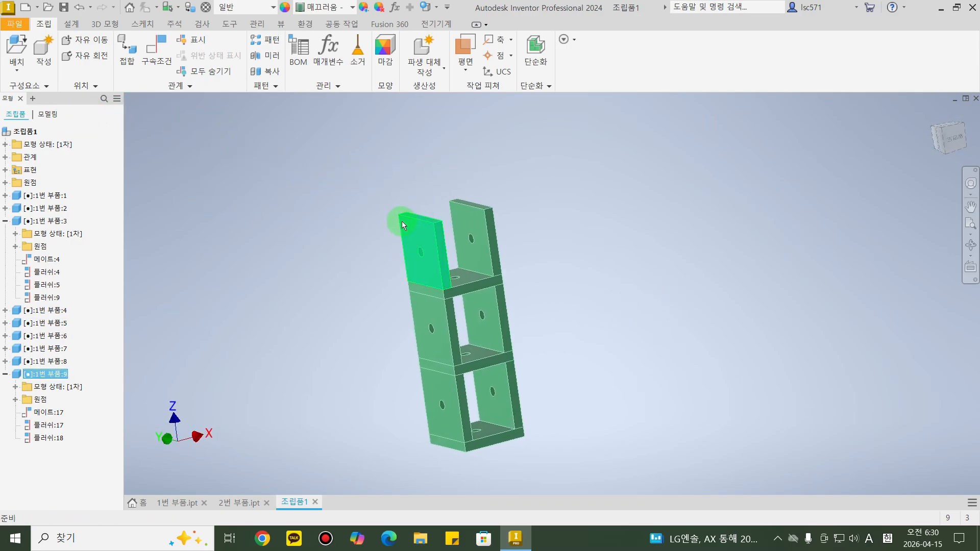
{"action": "left_click", "coordinate": [311, 184]}
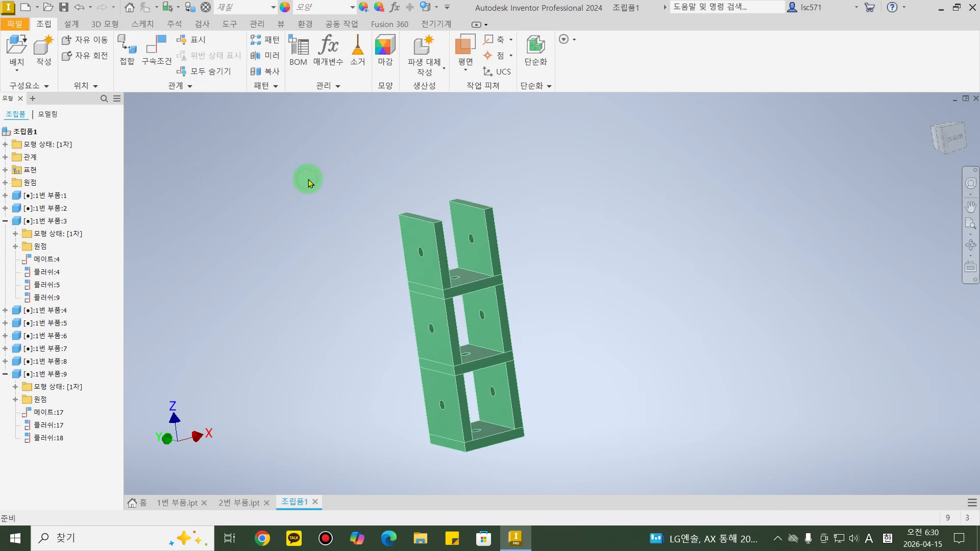
Place a tenth 1번 부품 plate, rotate it freely to lie flat, and move it above the open end of the stack.
{"action": "left_click", "coordinate": [321, 179]}
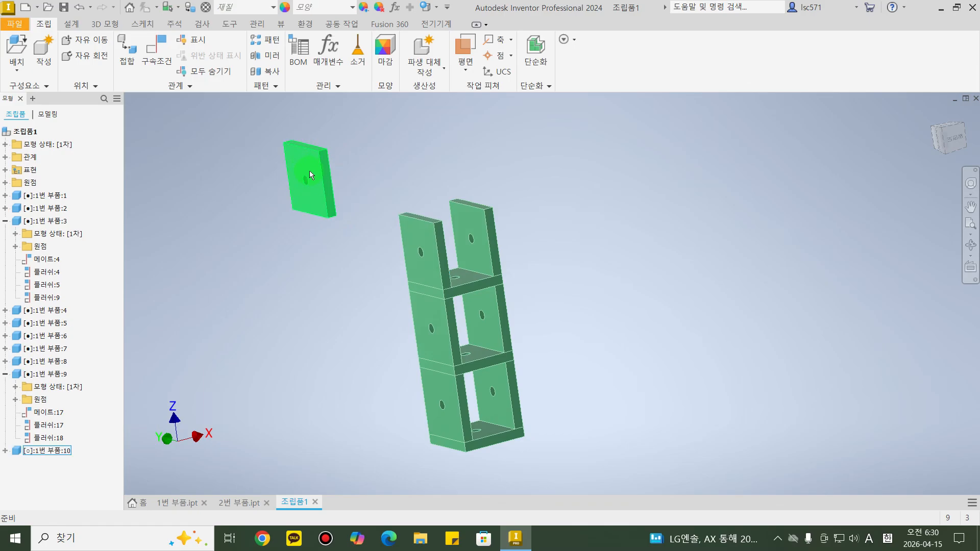
{"action": "key", "text": "g"}
{"action": "left_click", "coordinate": [306, 176]}
{"action": "left_click_drag", "start_coordinate": [305, 177], "coordinate": [363, 123]}
{"action": "key", "text": "Escape"}
{"action": "left_click_drag", "start_coordinate": [308, 183], "coordinate": [428, 170]}
{"action": "left_click", "coordinate": [626, 257]}
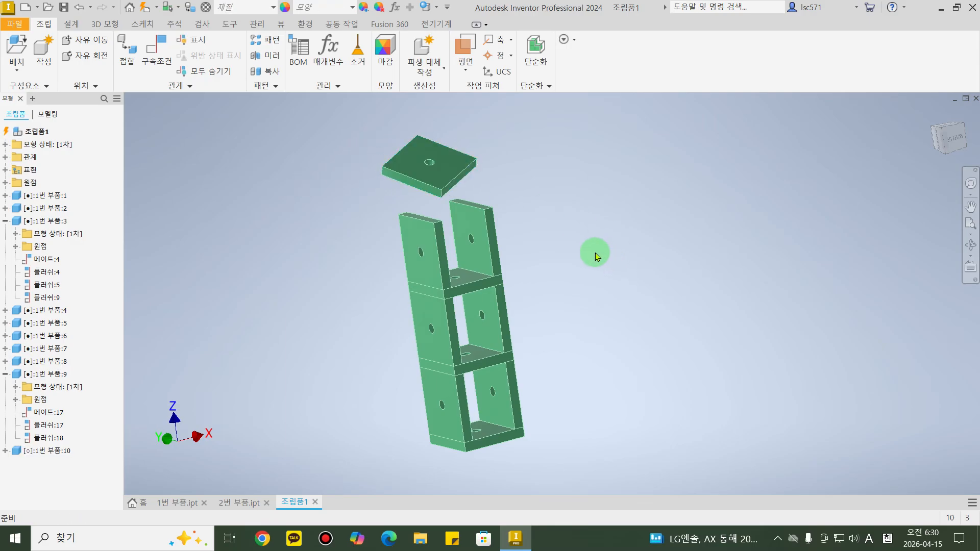
Mate the inner face of plate 1번 부품:10 onto the end face of an upper side plate with 0 mm offset.
{"action": "mouse_move", "coordinate": [571, 256]}
{"action": "middle_mouse_down", "text": "shift"}
{"action": "mouse_move", "coordinate": [586, 245]}
{"action": "mouse_move", "coordinate": [590, 253]}
{"action": "middle_mouse_up", "text": "shift"}
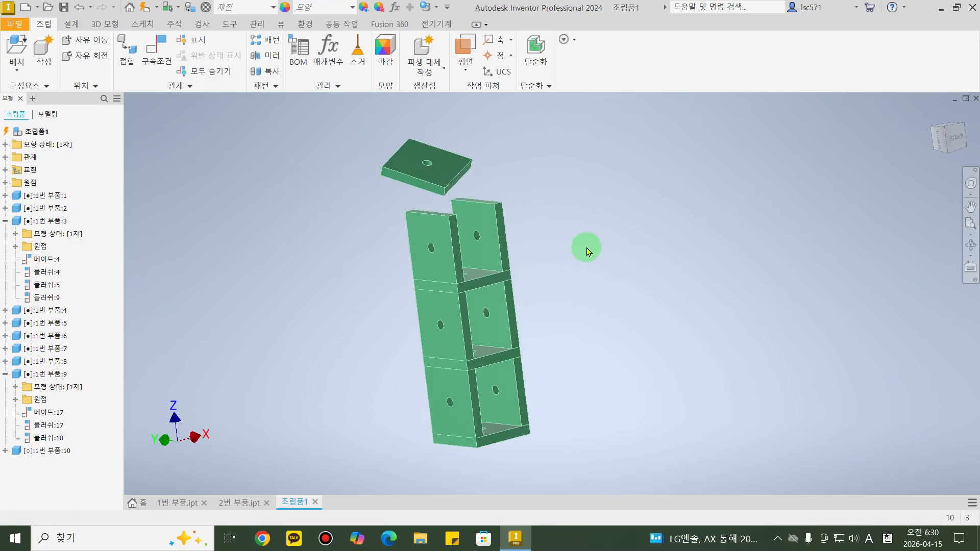
{"action": "key", "text": "c"}
{"action": "middle_click_drag", "start_coordinate": [529, 157], "coordinate": [474, 220], "text": "shift"}
{"action": "left_click", "coordinate": [450, 225]}
{"action": "middle_click_drag", "start_coordinate": [612, 225], "coordinate": [525, 285], "text": "shift"}
{"action": "scroll", "coordinate": [563, 242], "scroll_direction": "up", "scroll_amount": 3}
{"action": "left_click", "coordinate": [564, 242]}
{"action": "scroll", "coordinate": [543, 245], "scroll_direction": "down", "scroll_amount": 3}
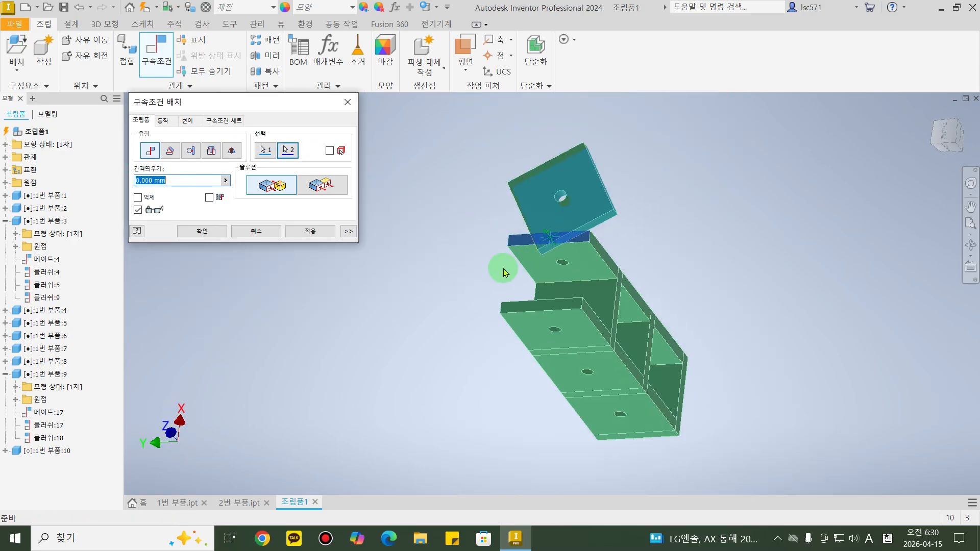
{"action": "left_click", "coordinate": [309, 231]}
Make the side edge face of plate 1번 부품:10 flush with the adjacent side plate's outer face.
{"action": "middle_click_drag", "start_coordinate": [727, 267], "coordinate": [620, 273], "text": "shift"}
{"action": "left_click", "coordinate": [476, 238]}
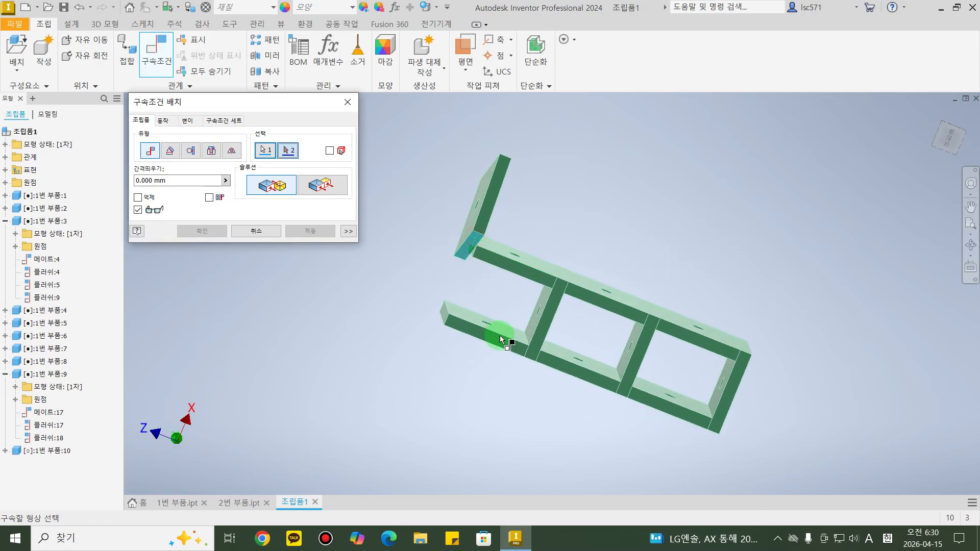
{"action": "middle_click_drag", "start_coordinate": [499, 339], "coordinate": [503, 309], "text": "shift"}
{"action": "left_click", "coordinate": [478, 303]}
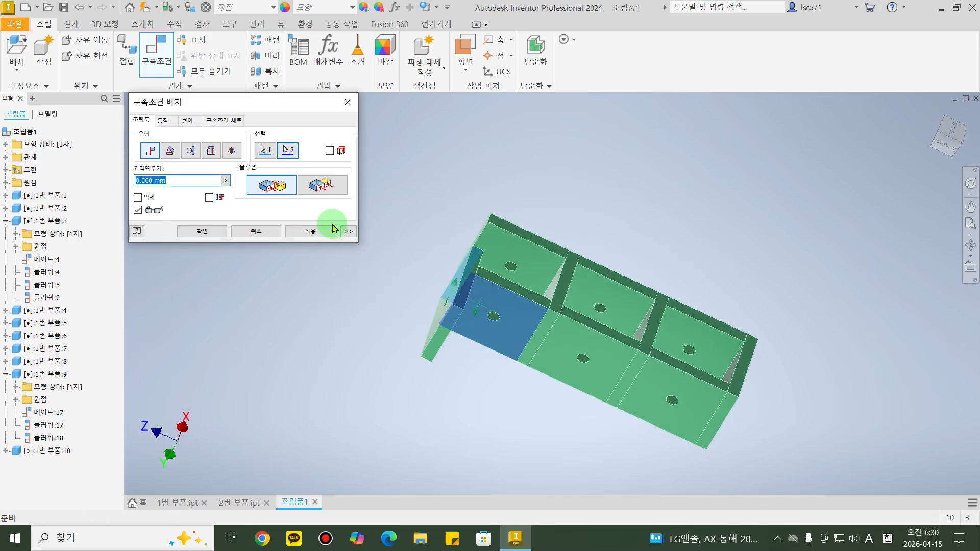
{"action": "left_click", "coordinate": [319, 185]}
{"action": "left_click", "coordinate": [311, 231]}
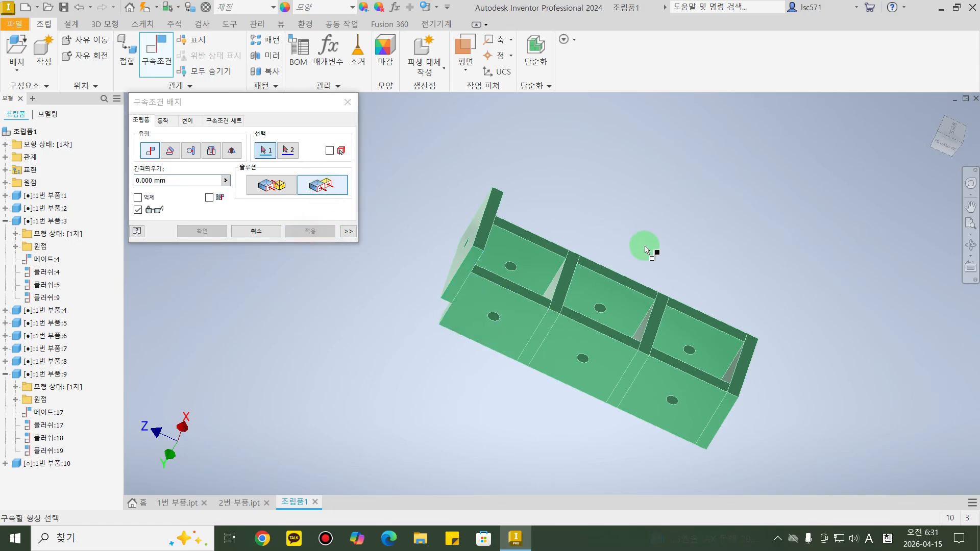
Make the front edge face of plate 1번 부품:10 flush with the front edge face of the adjoining side plate, re-picking the second face.
{"action": "middle_click_drag", "start_coordinate": [547, 263], "coordinate": [451, 269], "text": "shift"}
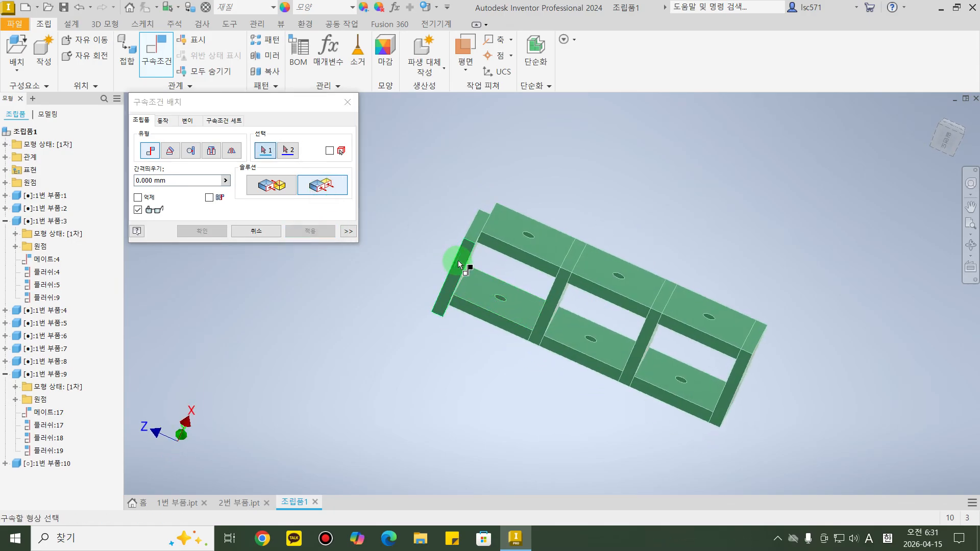
{"action": "left_click", "coordinate": [460, 264]}
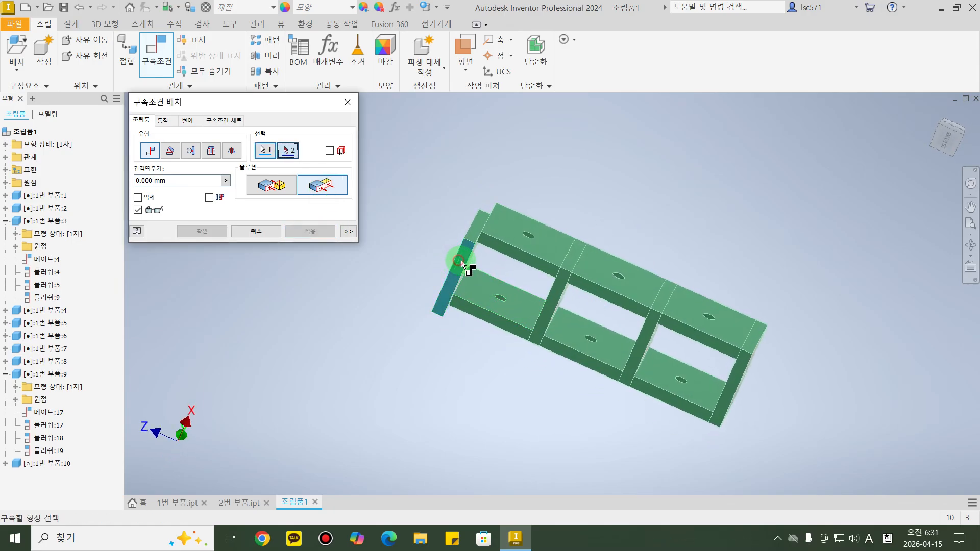
{"action": "left_click", "coordinate": [512, 253]}
{"action": "scroll", "coordinate": [515, 280], "scroll_direction": "up", "scroll_amount": 3}
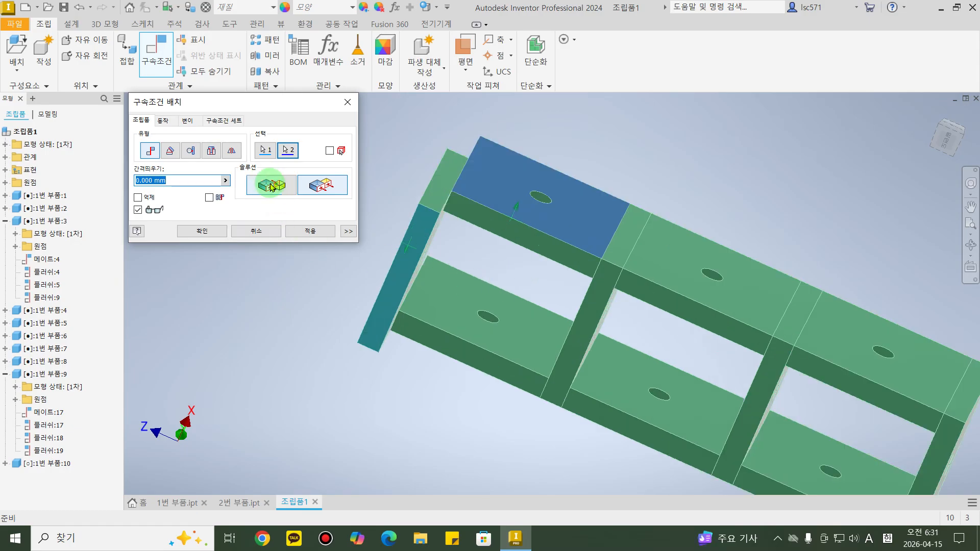
{"action": "left_click", "coordinate": [293, 153]}
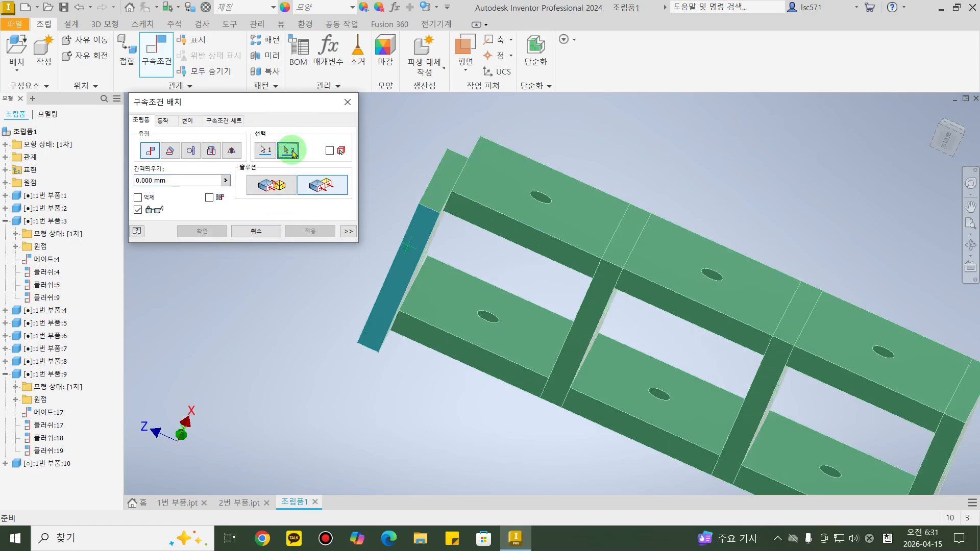
{"action": "left_click", "coordinate": [480, 223]}
{"action": "middle_click_drag", "start_coordinate": [427, 276], "coordinate": [528, 274], "text": "shift"}
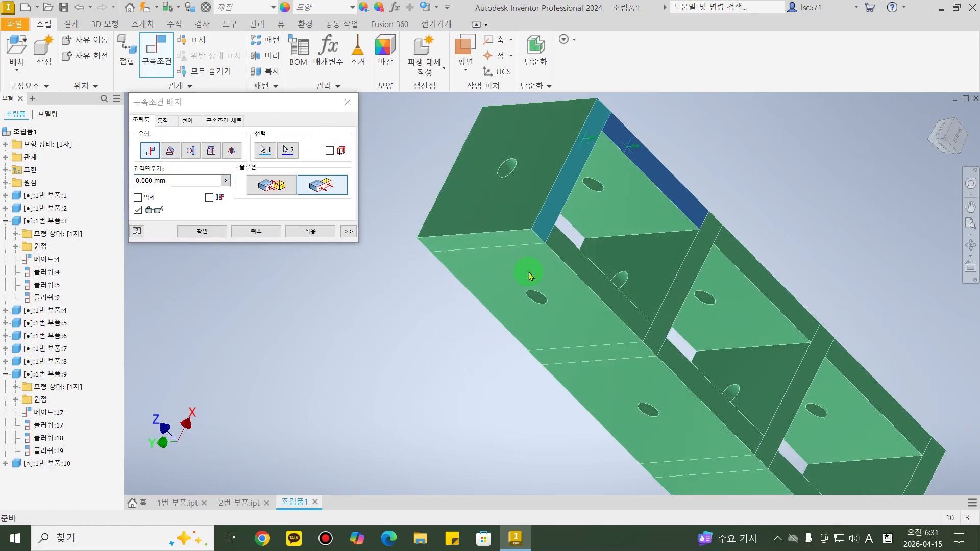
{"action": "left_click", "coordinate": [200, 230]}
Save the assembly in the 어셈블리 folder as 부품조립.iam.
{"action": "scroll", "coordinate": [444, 301], "scroll_direction": "up", "scroll_amount": 3}
{"action": "scroll", "coordinate": [615, 333], "scroll_direction": "up", "scroll_amount": 3}
{"action": "middle_click_drag", "start_coordinate": [666, 390], "coordinate": [611, 327], "text": "shift"}
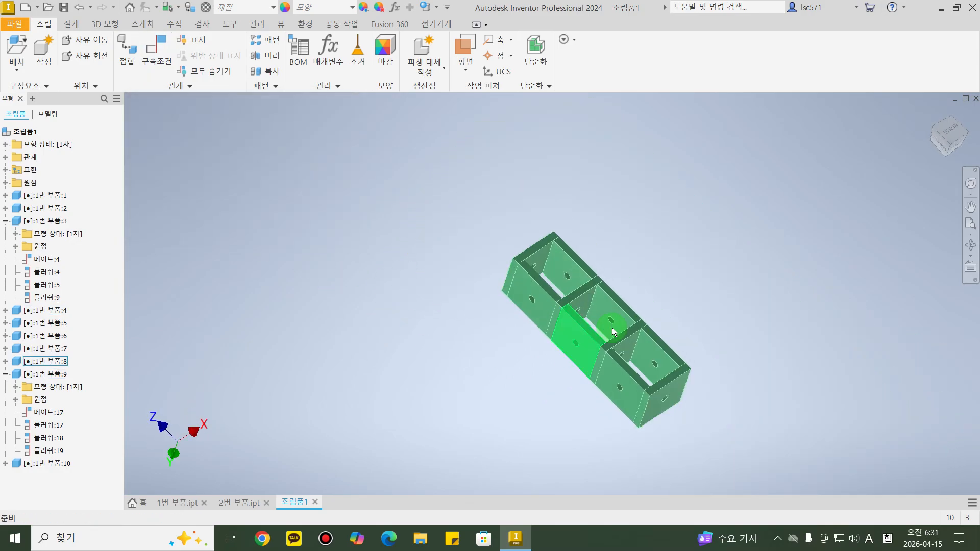
{"action": "middle_click_drag", "start_coordinate": [412, 268], "coordinate": [497, 288], "text": "shift"}
{"action": "middle_click_drag", "start_coordinate": [436, 290], "coordinate": [643, 260], "text": "shift"}
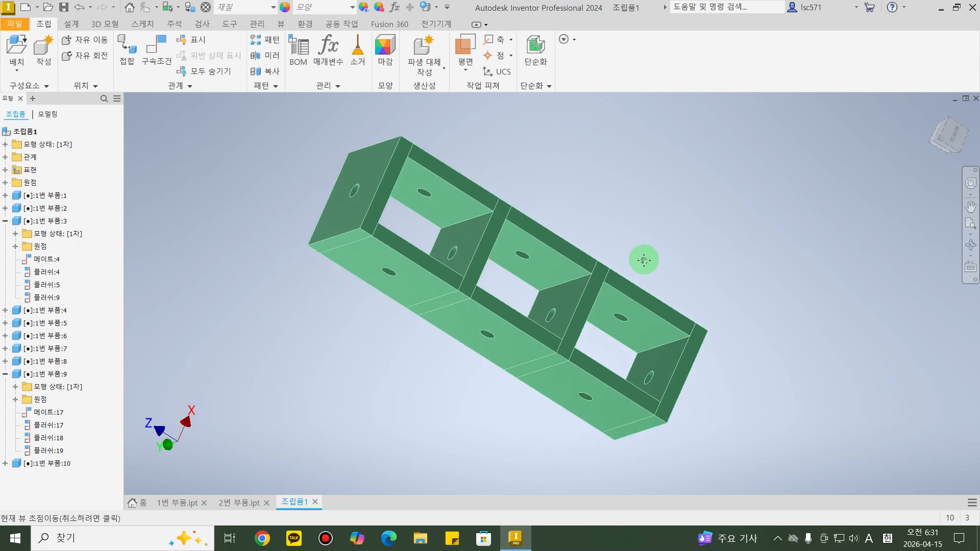
{"action": "left_click", "coordinate": [65, 8]}
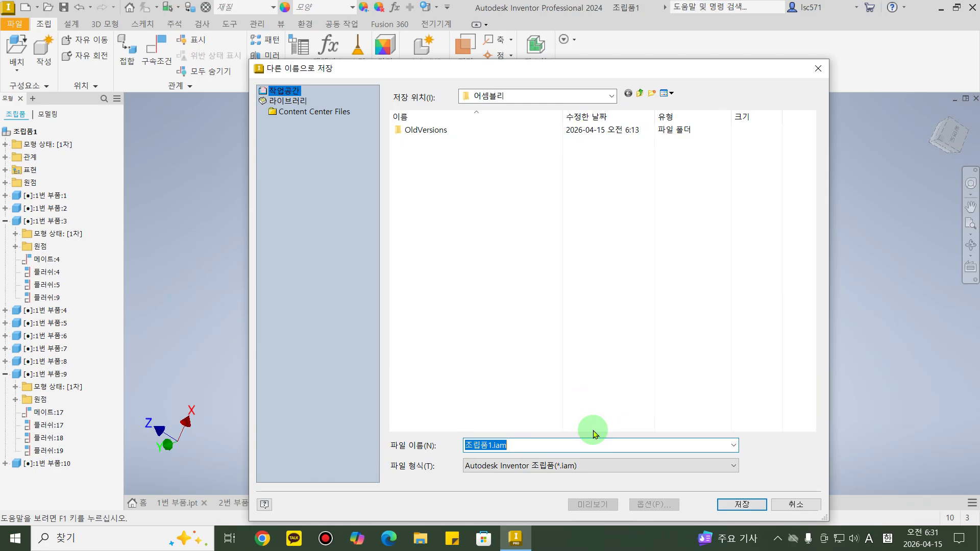
{"action": "key", "text": "BackSpace"}
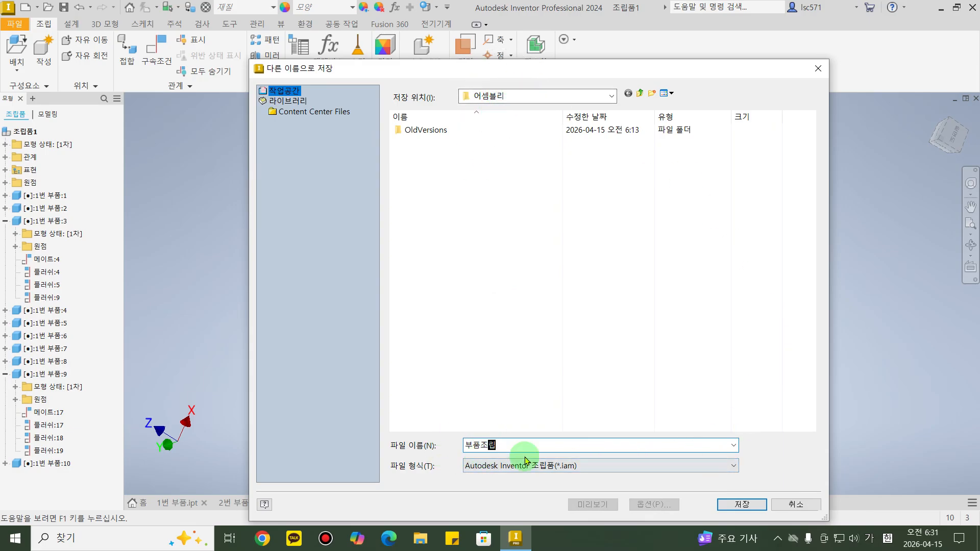
{"action": "left_click", "coordinate": [741, 506]}
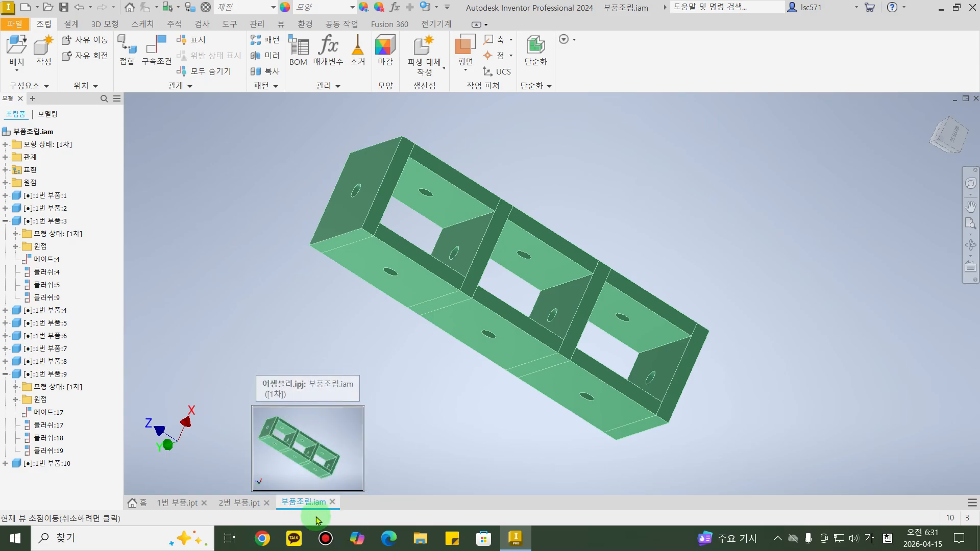
Place five copies of the 2번 부품.ipt bolt in the empty space beside the box structure.
{"action": "middle_click_drag", "start_coordinate": [414, 413], "coordinate": [350, 473]}
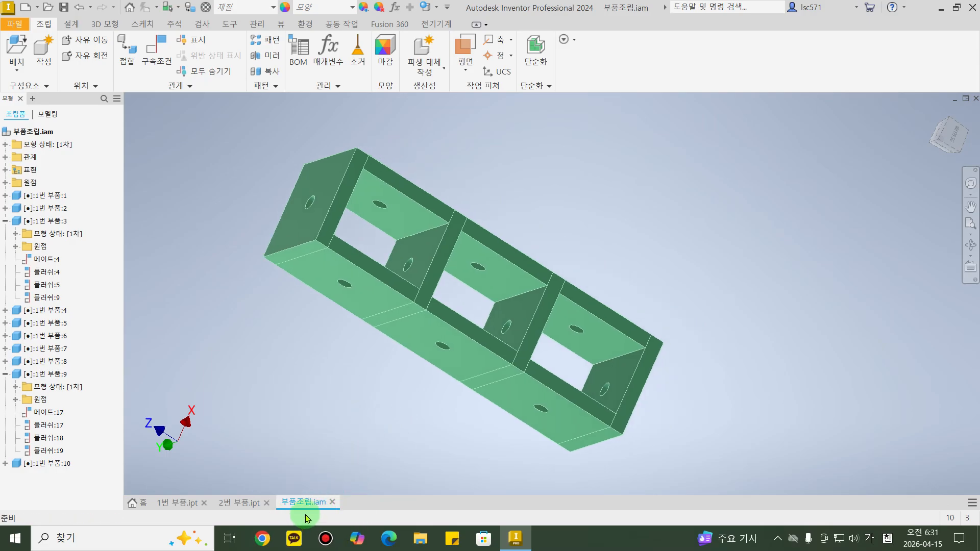
{"action": "middle_click_drag", "start_coordinate": [359, 416], "coordinate": [381, 400], "text": "shift"}
{"action": "middle_click_drag", "start_coordinate": [813, 220], "coordinate": [758, 268], "text": "shift"}
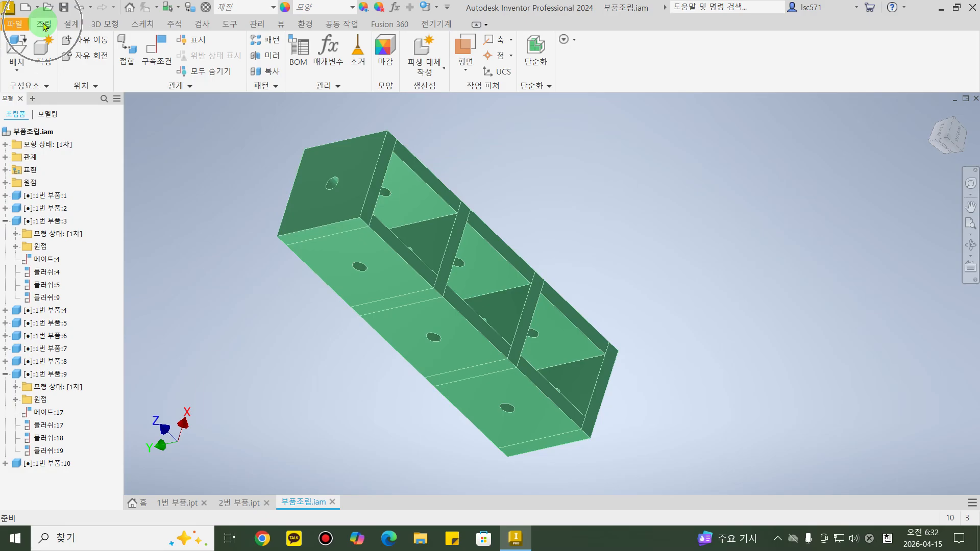
{"action": "left_click", "coordinate": [19, 49]}
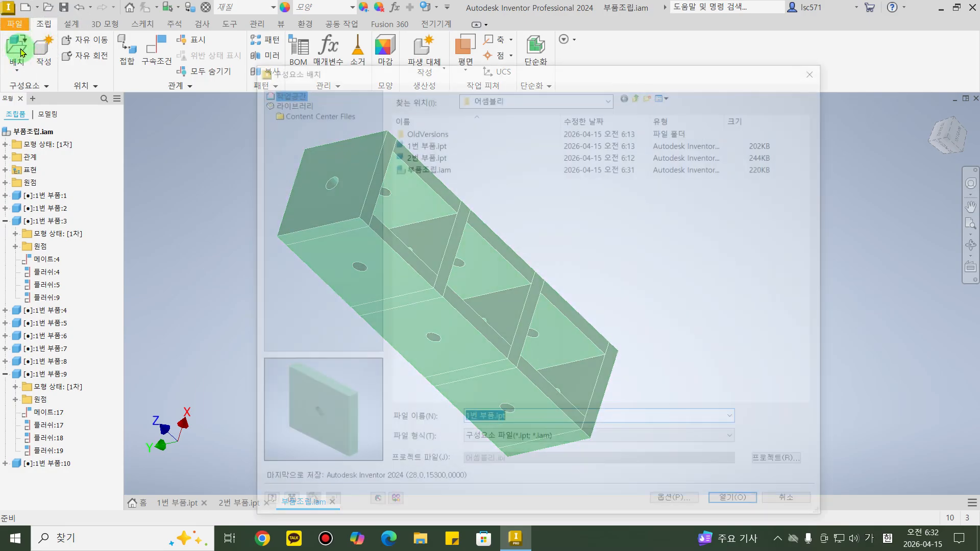
{"action": "double_click", "coordinate": [411, 154]}
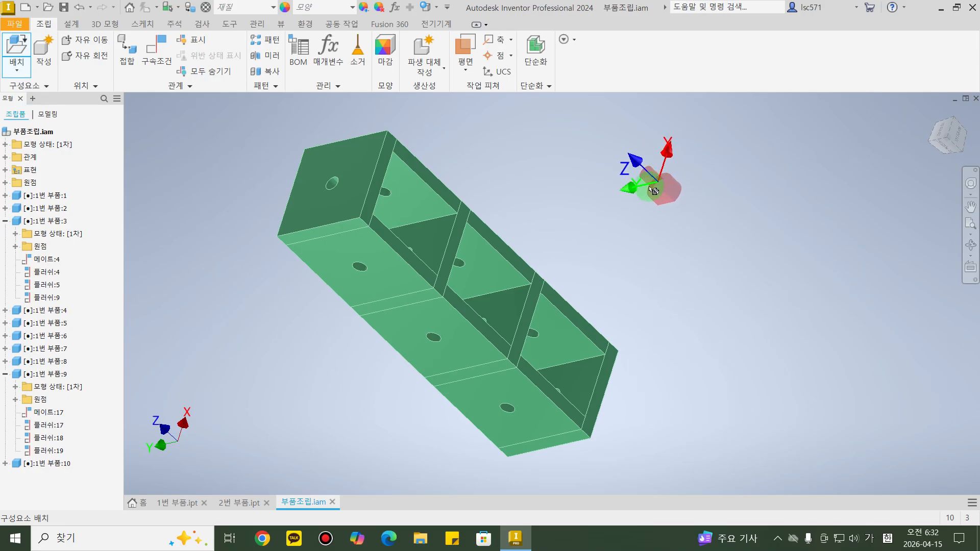
{"action": "left_click", "coordinate": [631, 196]}
{"action": "left_click", "coordinate": [748, 250]}
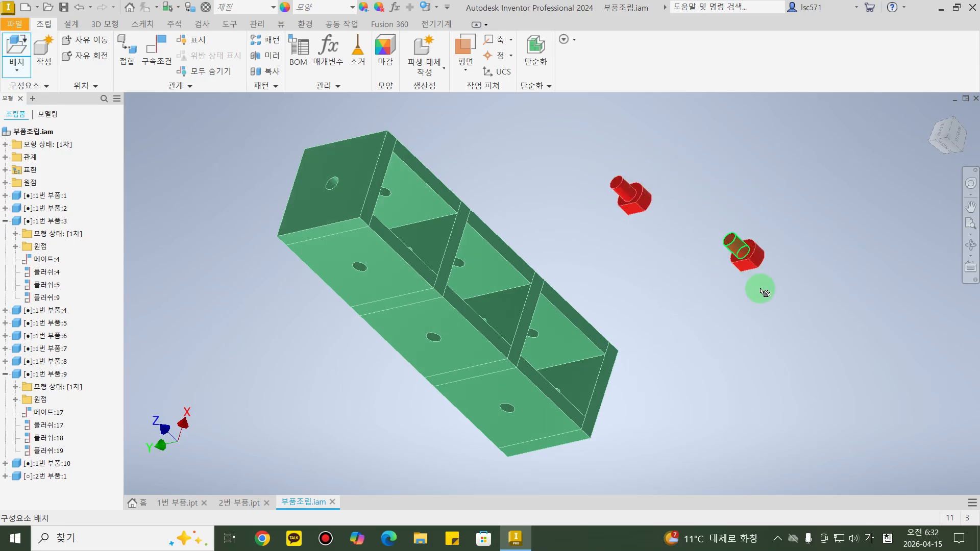
{"action": "left_click", "coordinate": [709, 357]}
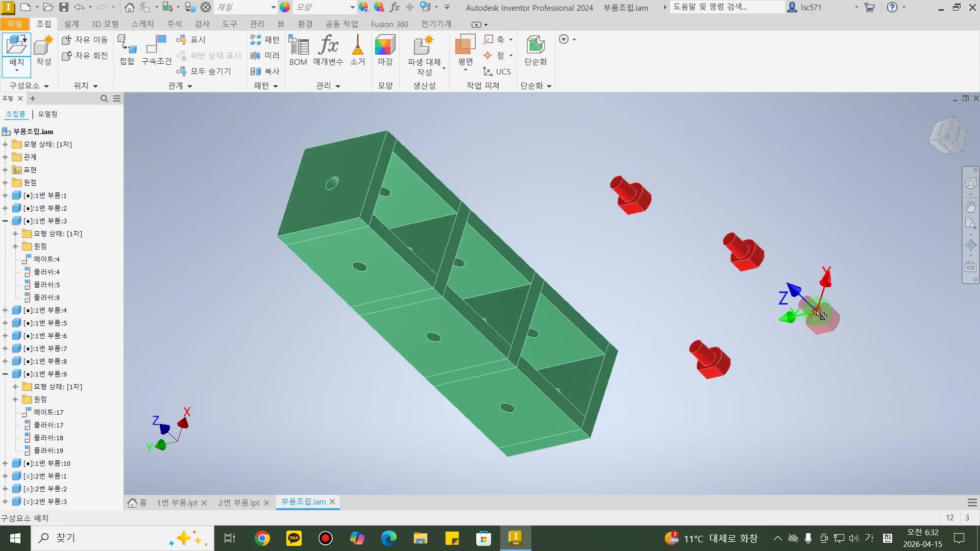
{"action": "left_click", "coordinate": [818, 312]}
{"action": "left_click", "coordinate": [815, 195]}
{"action": "key", "text": "Escape"}
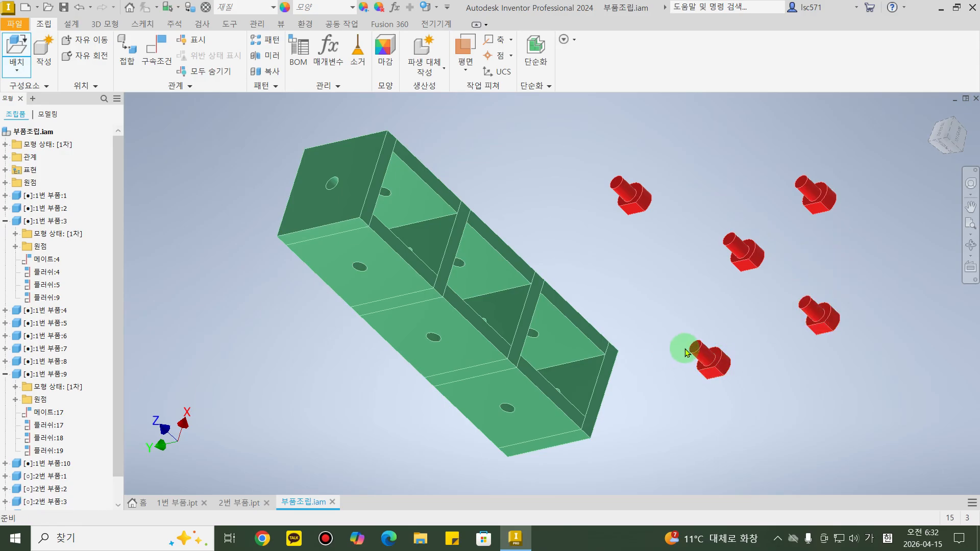
Freely rotate bolts 2번 부품:1, 2번 부품:2 and 2번 부품:3 into different orientations.
{"action": "mouse_move", "coordinate": [684, 348]}
{"action": "middle_mouse_down"}
{"action": "mouse_move", "coordinate": [641, 400]}
{"action": "mouse_move", "coordinate": [693, 383]}
{"action": "mouse_move", "coordinate": [658, 406]}
{"action": "middle_mouse_up"}
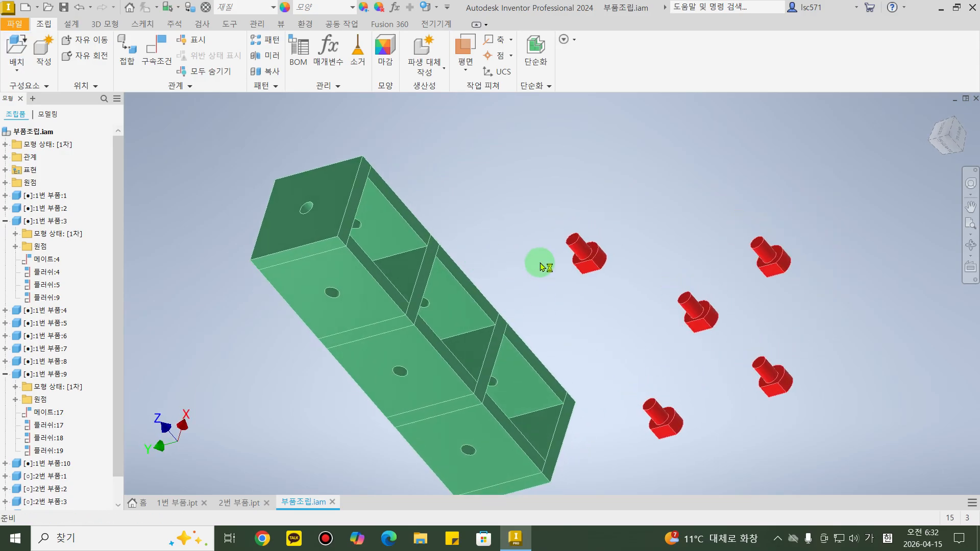
{"action": "left_click", "coordinate": [583, 270]}
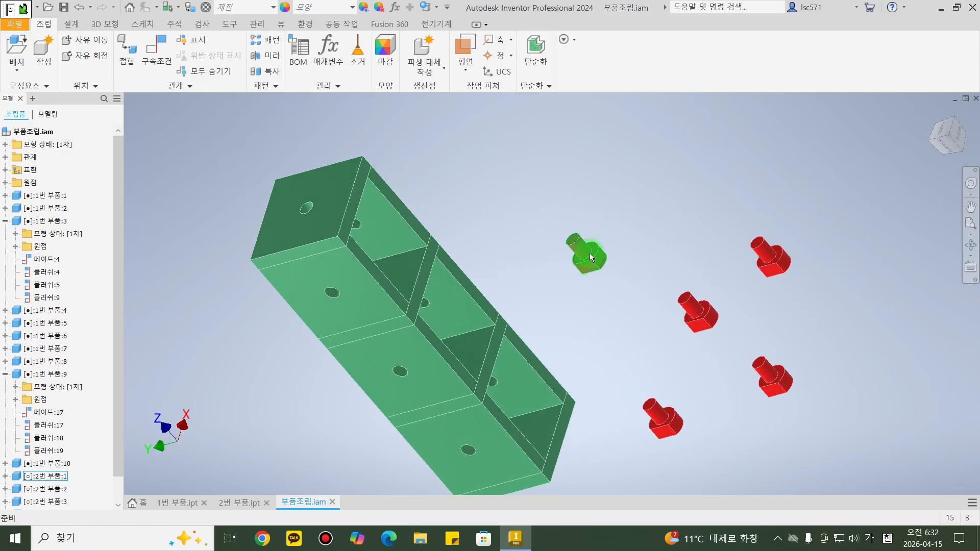
{"action": "left_click", "coordinate": [633, 233]}
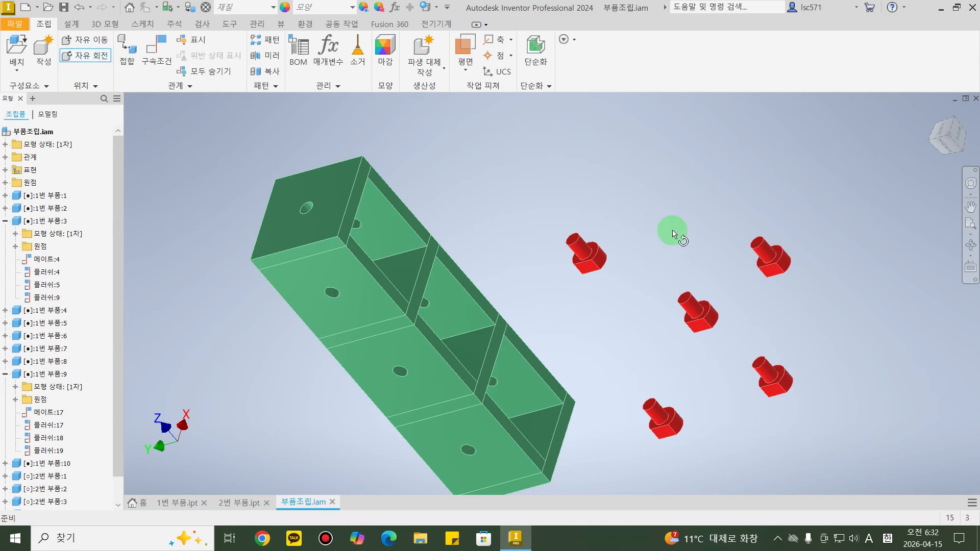
{"action": "left_click", "coordinate": [584, 257]}
{"action": "left_click_drag", "start_coordinate": [585, 258], "coordinate": [615, 367]}
{"action": "left_click", "coordinate": [699, 316]}
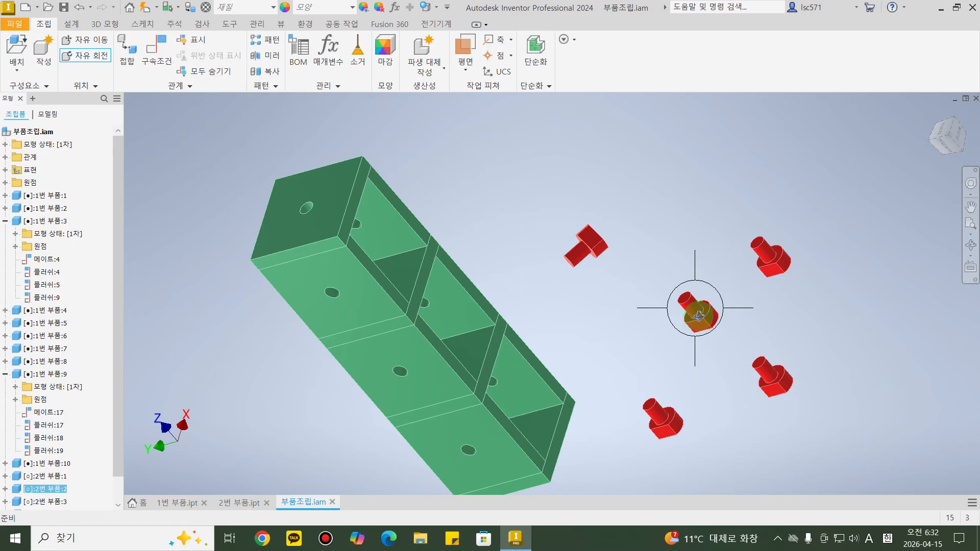
{"action": "left_click_drag", "start_coordinate": [690, 309], "coordinate": [688, 382]}
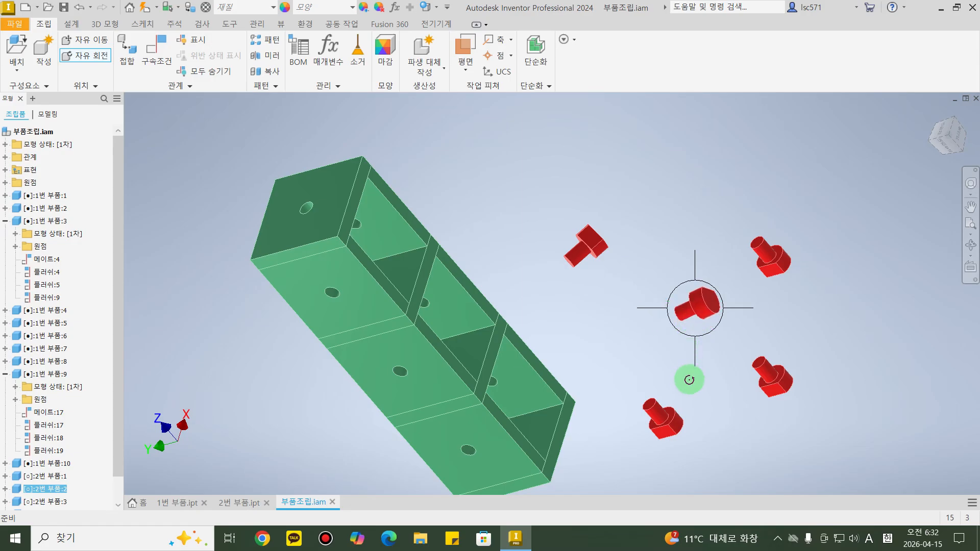
{"action": "left_click", "coordinate": [660, 416]}
{"action": "left_click_drag", "start_coordinate": [658, 411], "coordinate": [647, 388]}
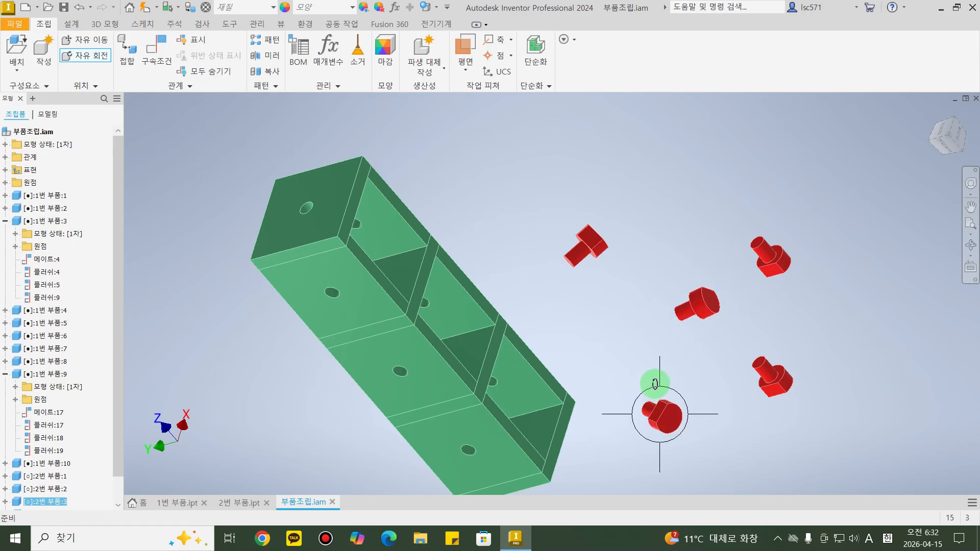
{"action": "key", "text": "Escape"}
Collapse the 1번 부품:9 and 1번 부품:3 entries in the model tree and select bolt 2번 부품:1.
{"action": "middle_click_drag", "start_coordinate": [698, 389], "coordinate": [660, 411]}
{"action": "middle_click_drag", "start_coordinate": [602, 231], "coordinate": [554, 168], "text": "shift"}
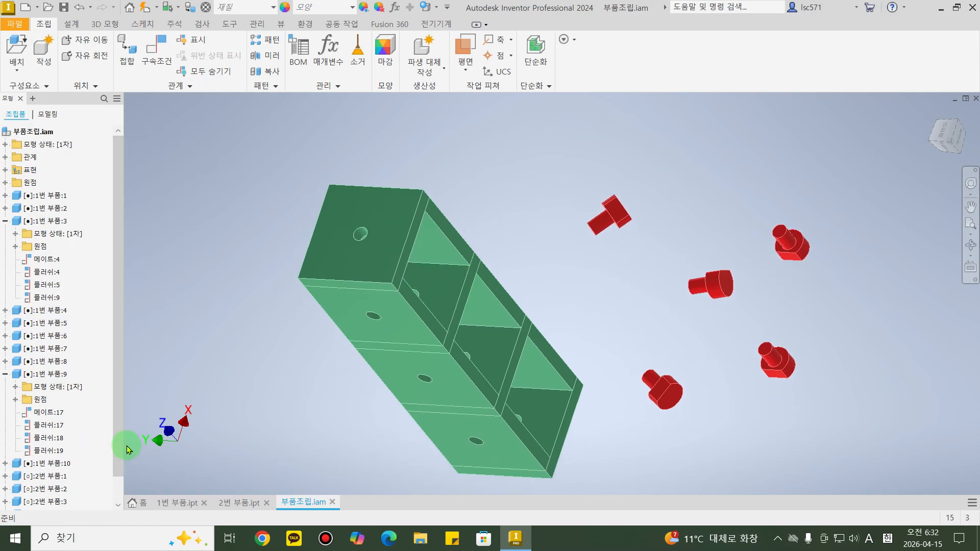
{"action": "left_click", "coordinate": [118, 504]}
{"action": "left_click", "coordinate": [48, 453]}
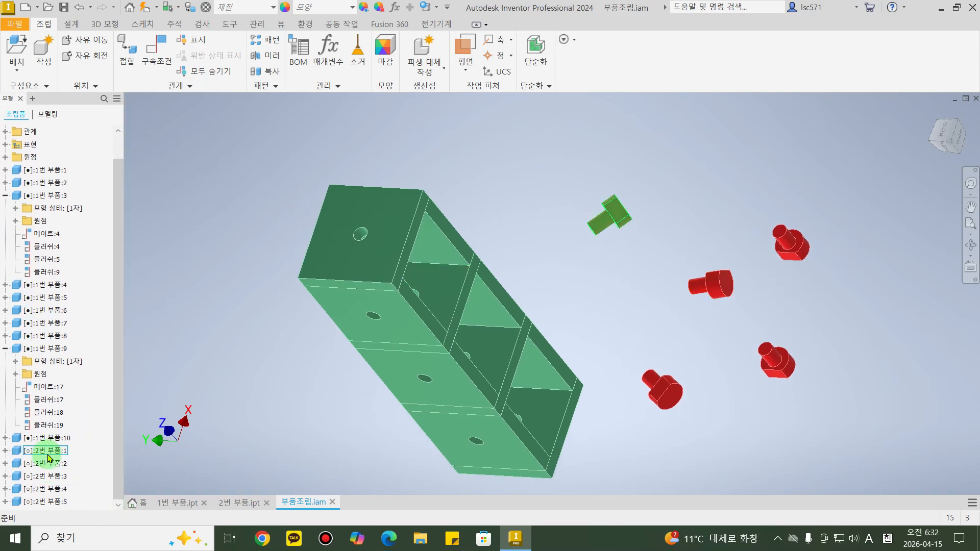
{"action": "left_click", "coordinate": [5, 349]}
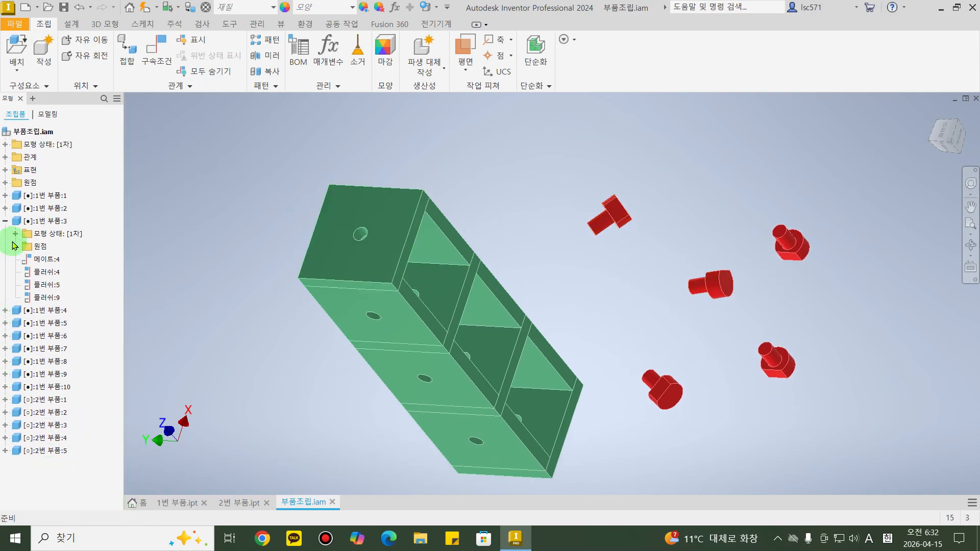
{"action": "left_click", "coordinate": [7, 221]}
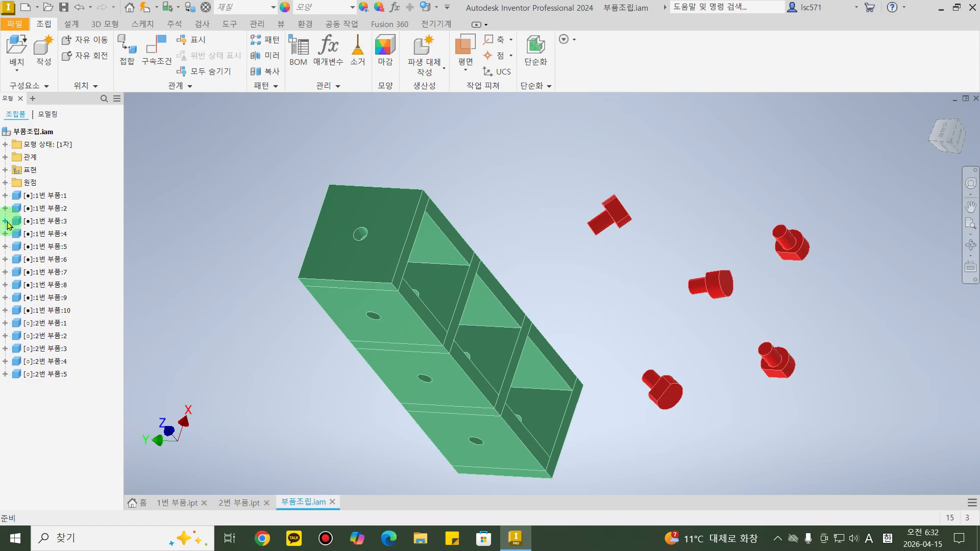
{"action": "left_click", "coordinate": [41, 323]}
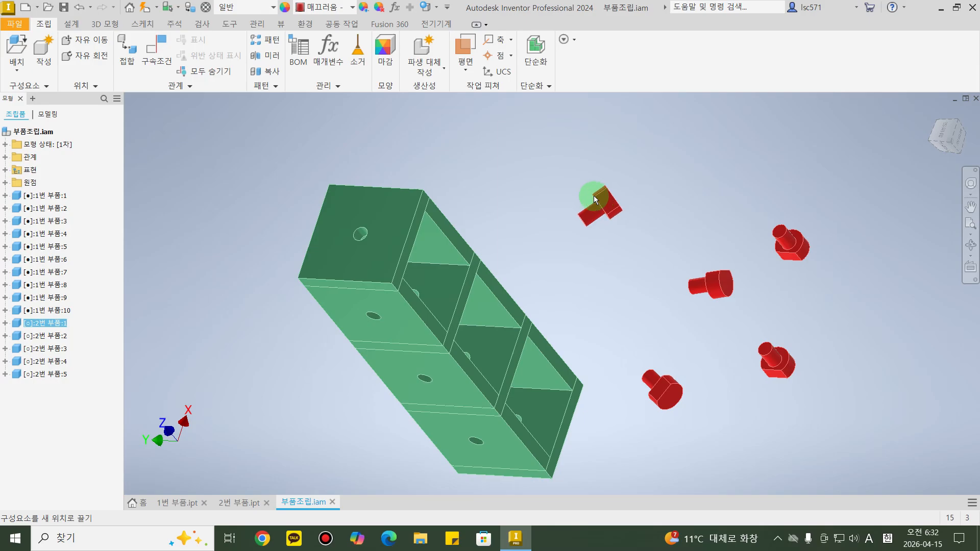
Mate the shank axis of the bolt nearest the box structure with the axis of the hole in its top plate.
{"action": "left_click", "coordinate": [458, 263]}
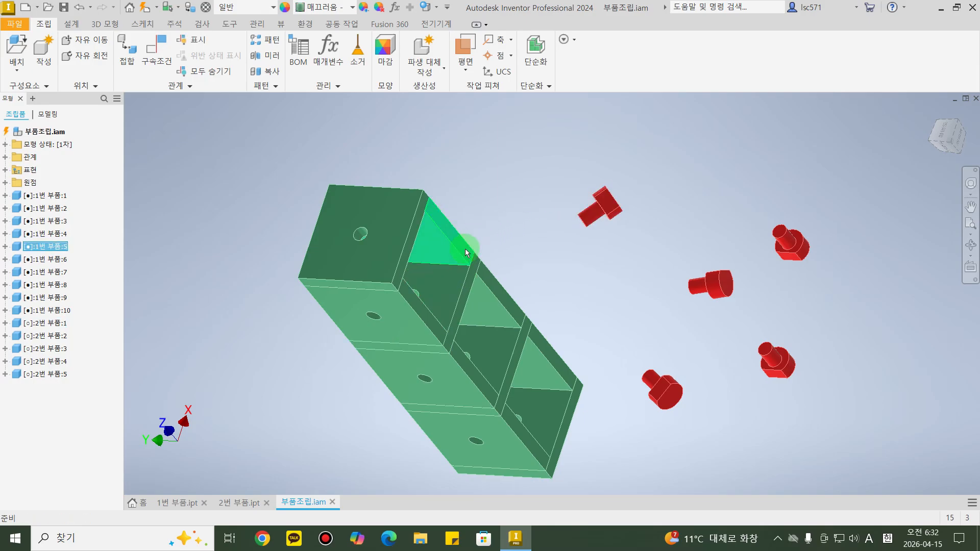
{"action": "middle_click_drag", "start_coordinate": [602, 293], "coordinate": [632, 282]}
{"action": "left_click", "coordinate": [627, 274]}
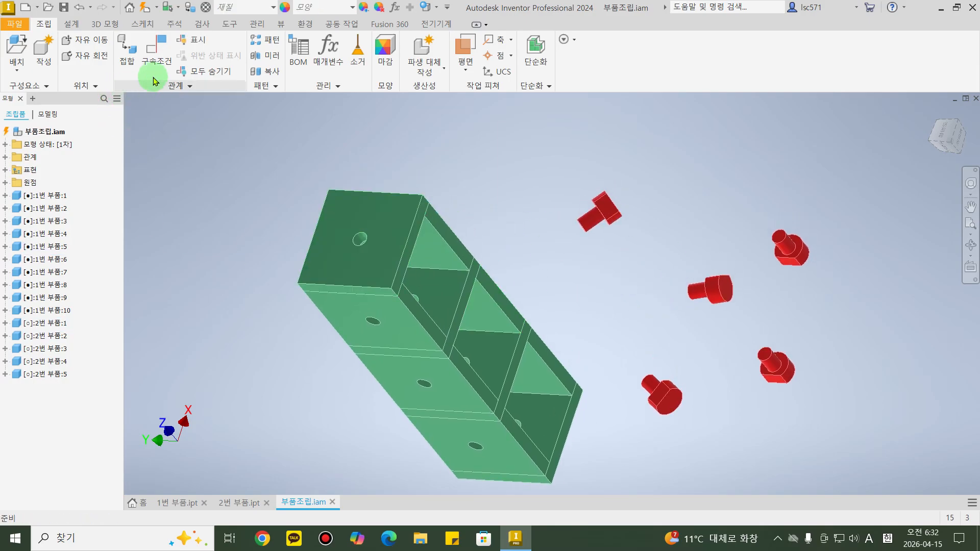
{"action": "left_click", "coordinate": [155, 56]}
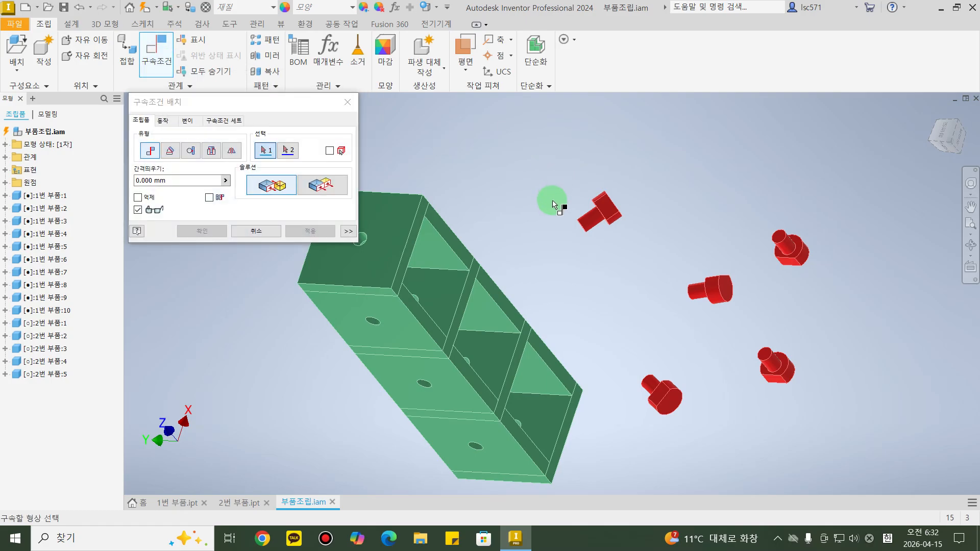
{"action": "middle_click_drag", "start_coordinate": [564, 206], "coordinate": [586, 200]}
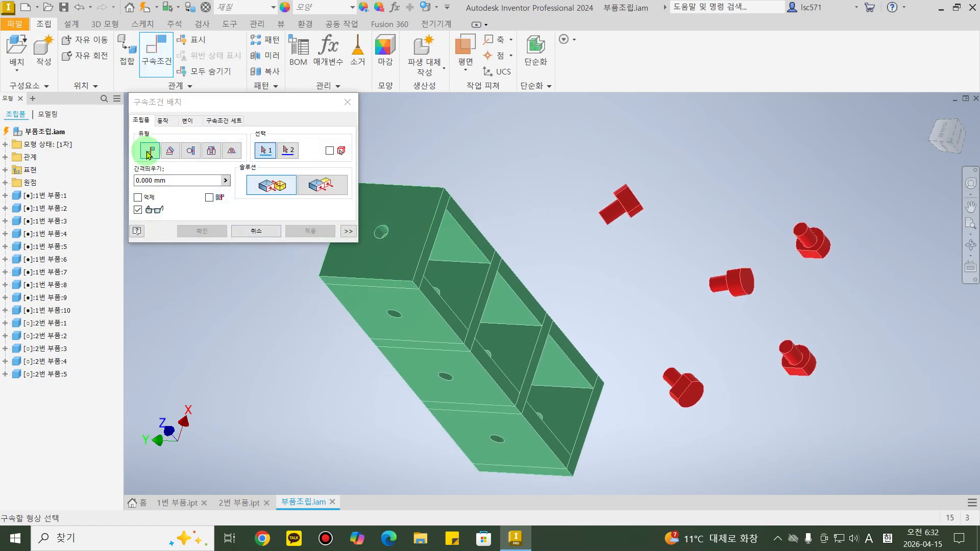
{"action": "middle_click_drag", "start_coordinate": [718, 273], "coordinate": [771, 277]}
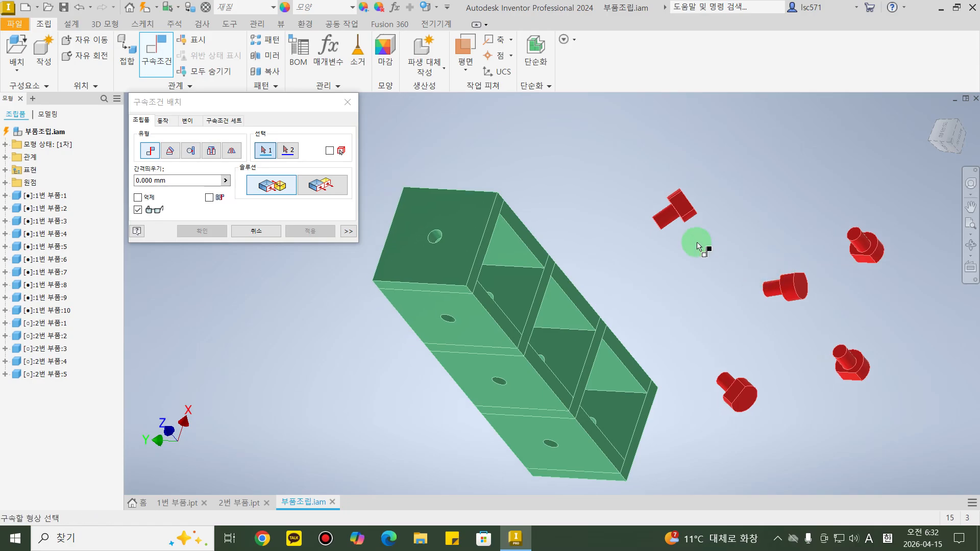
{"action": "middle_click_drag", "start_coordinate": [692, 241], "coordinate": [711, 220], "text": "shift"}
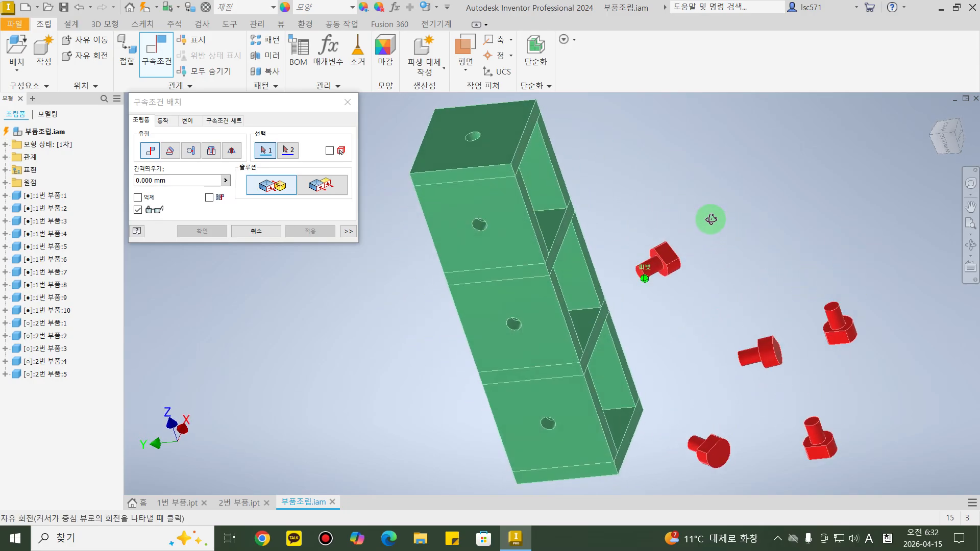
{"action": "scroll", "coordinate": [681, 279], "scroll_direction": "up", "scroll_amount": 2}
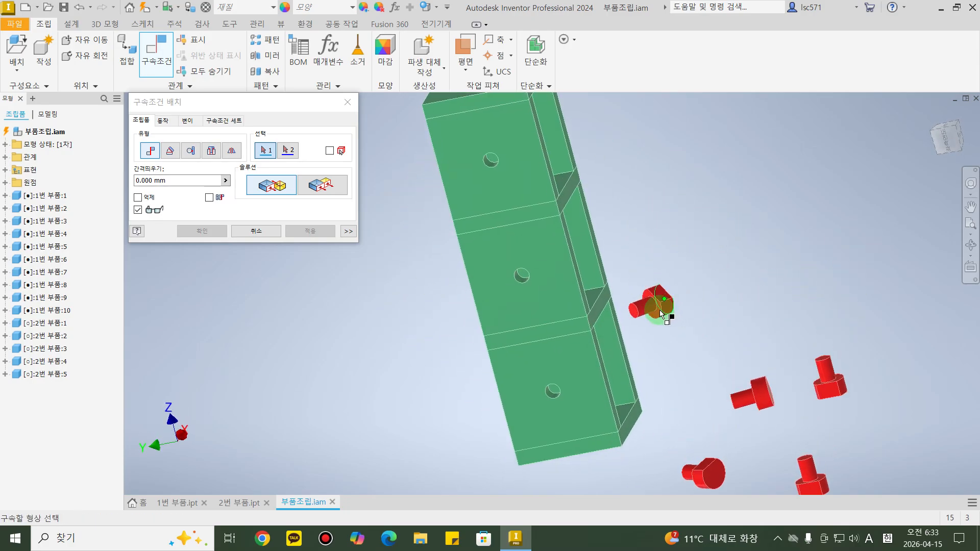
{"action": "scroll", "coordinate": [628, 298], "scroll_direction": "up", "scroll_amount": 5}
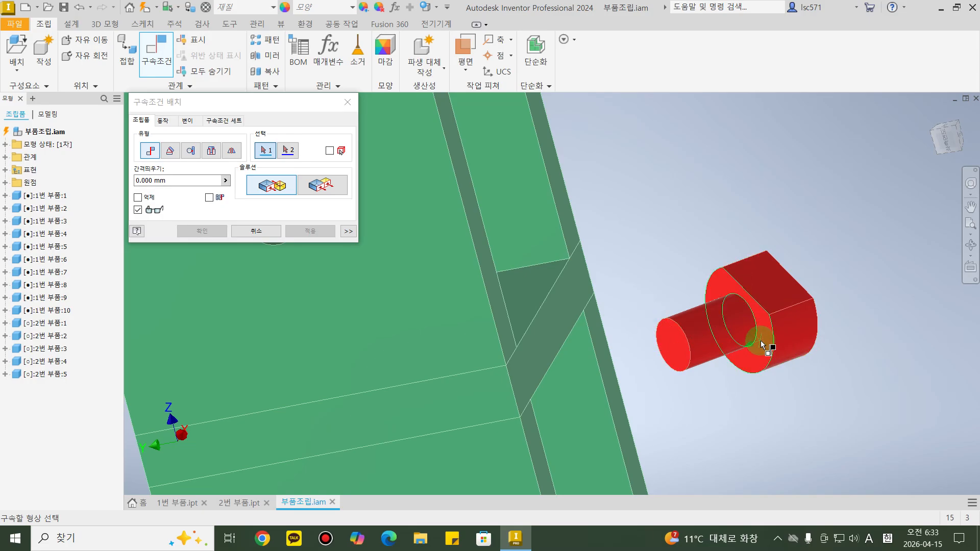
{"action": "left_click", "coordinate": [704, 344]}
{"action": "scroll", "coordinate": [704, 344], "scroll_direction": "down", "scroll_amount": 5}
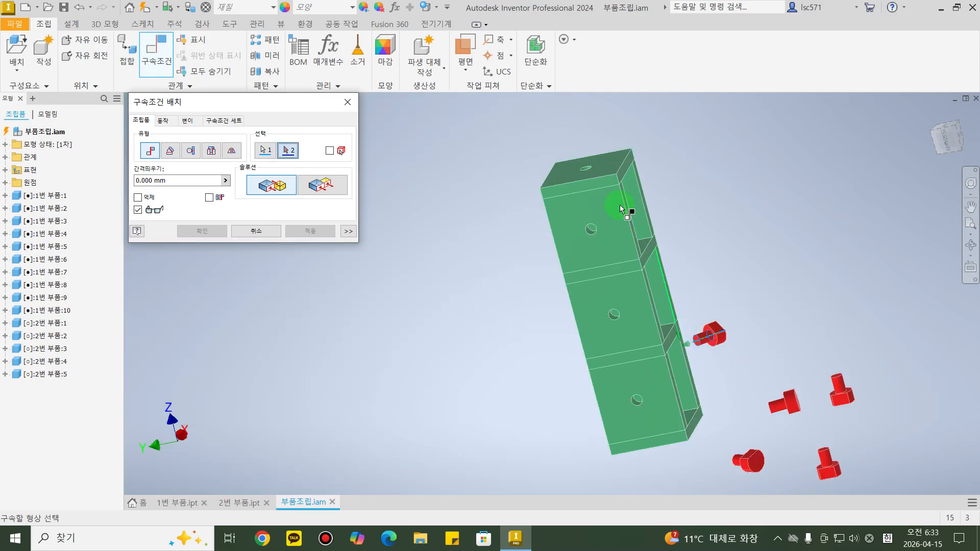
{"action": "scroll", "coordinate": [607, 161], "scroll_direction": "up", "scroll_amount": 6}
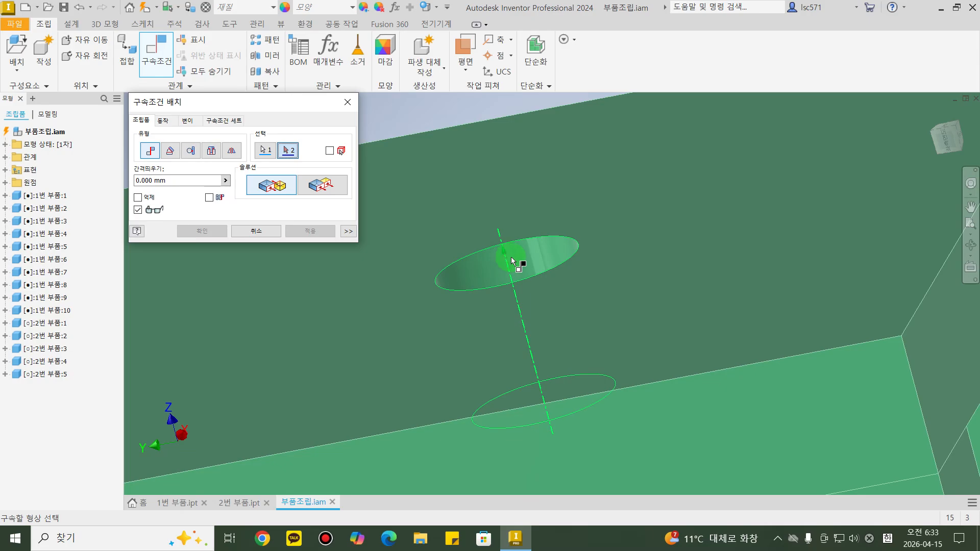
{"action": "left_click", "coordinate": [517, 260]}
Reverse the axis direction of the top-plate bolt so its head points outward above the plate, and apply the constraint.
{"action": "scroll", "coordinate": [521, 256], "scroll_direction": "down", "scroll_amount": 7}
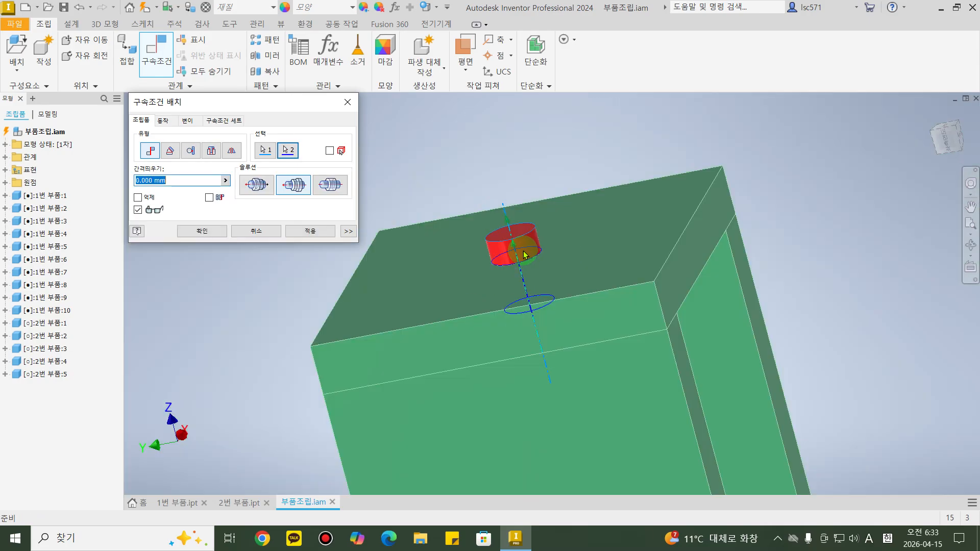
{"action": "middle_click_drag", "start_coordinate": [614, 294], "coordinate": [509, 274], "text": "shift"}
{"action": "scroll", "coordinate": [572, 284], "scroll_direction": "up", "scroll_amount": 4}
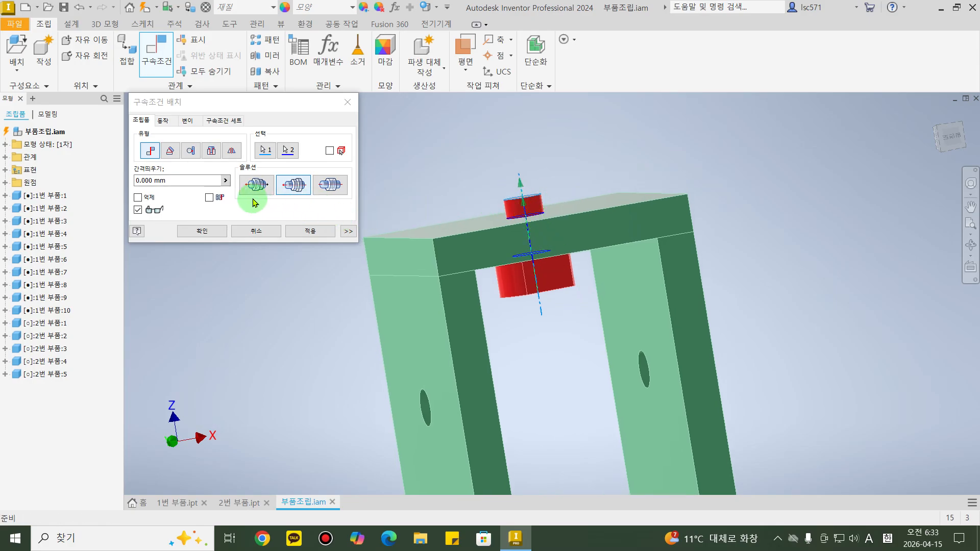
{"action": "left_click", "coordinate": [265, 188]}
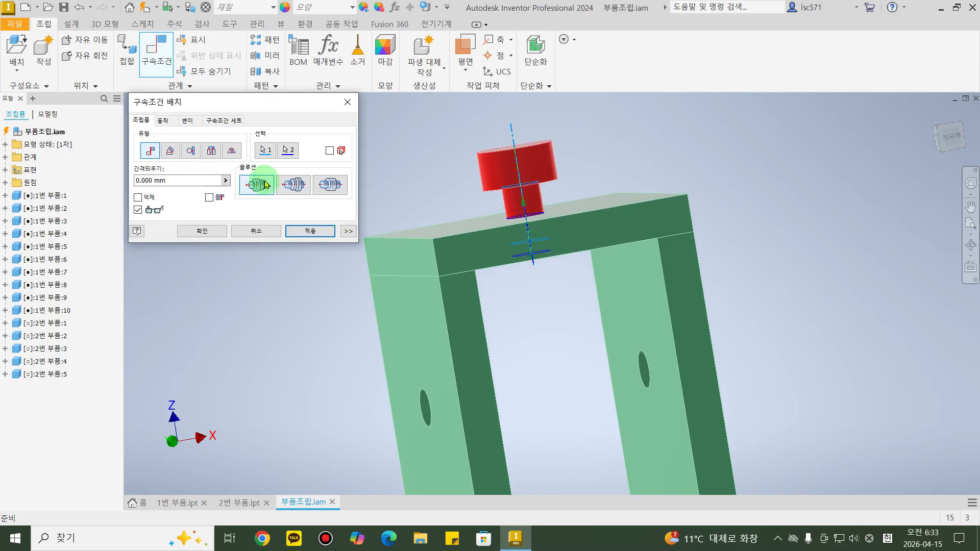
{"action": "middle_click_drag", "start_coordinate": [765, 233], "coordinate": [785, 232], "text": "shift"}
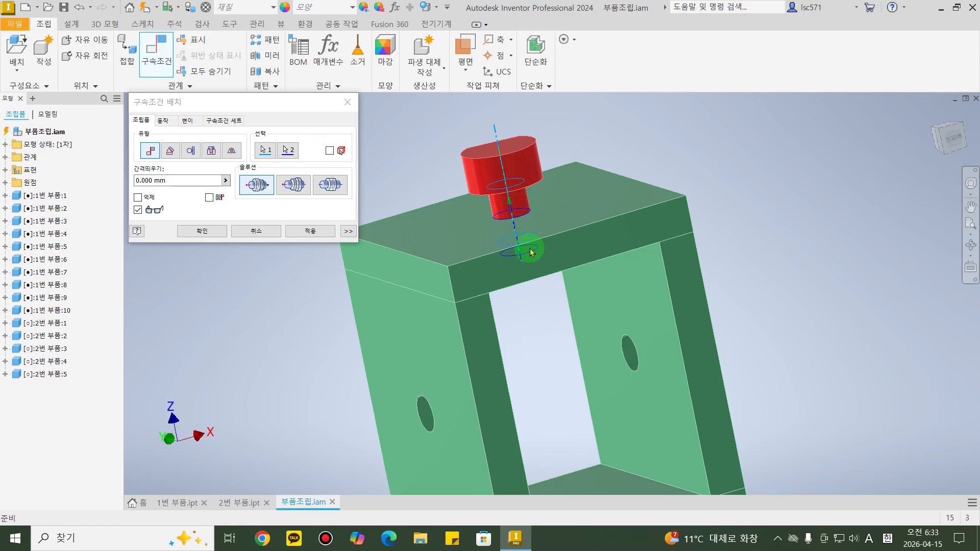
{"action": "left_click", "coordinate": [311, 234]}
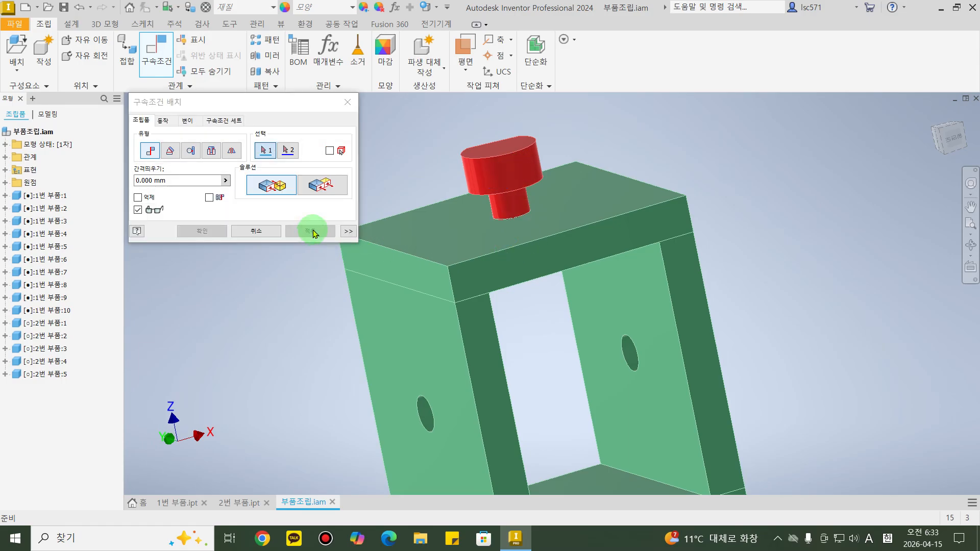
Pull the bolt up along its axis clear of the top plate and reset the constraint's first selection.
{"action": "middle_click_drag", "start_coordinate": [733, 213], "coordinate": [708, 220], "text": "shift"}
{"action": "scroll", "coordinate": [541, 203], "scroll_direction": "down", "scroll_amount": 5}
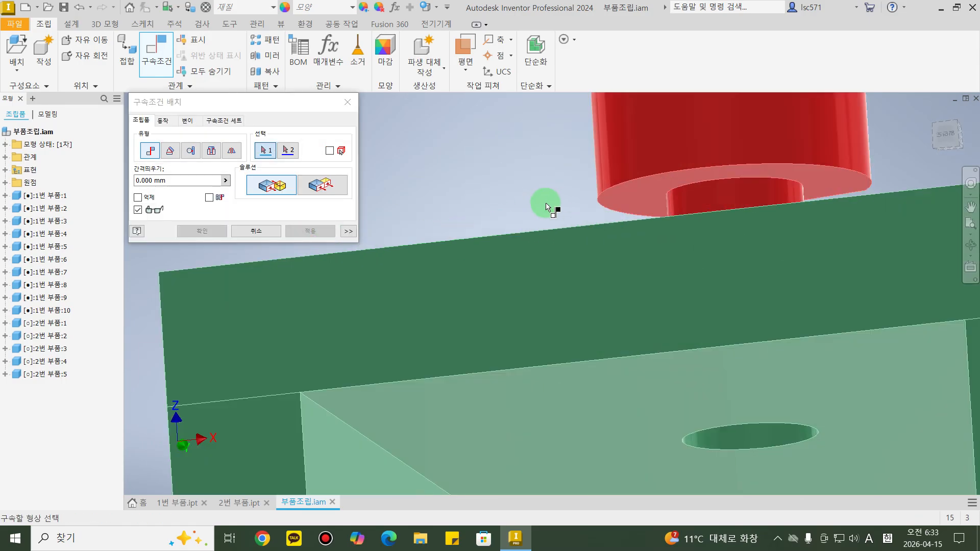
{"action": "middle_click_drag", "start_coordinate": [492, 250], "coordinate": [329, 352]}
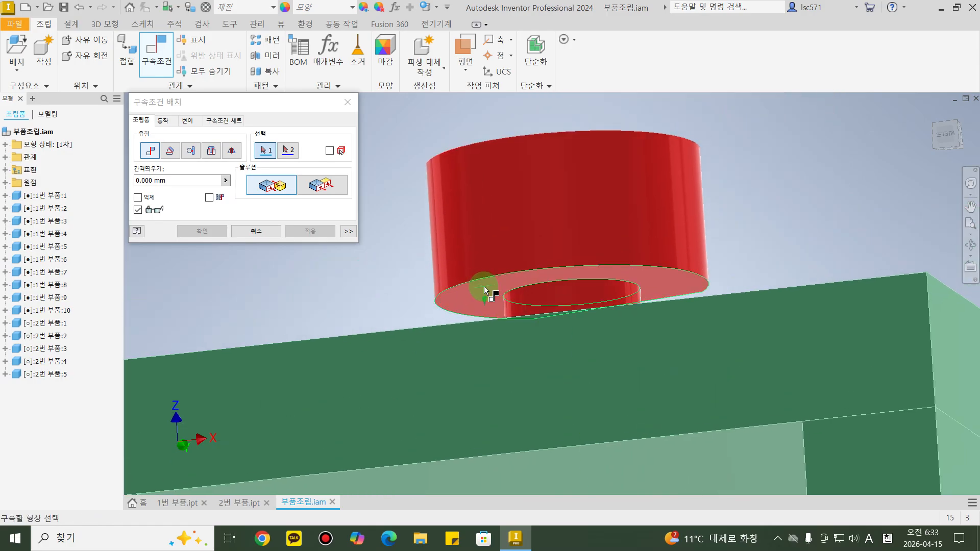
{"action": "scroll", "coordinate": [484, 291], "scroll_direction": "up", "scroll_amount": 5}
{"action": "middle_click_drag", "start_coordinate": [651, 212], "coordinate": [755, 245], "text": "shift"}
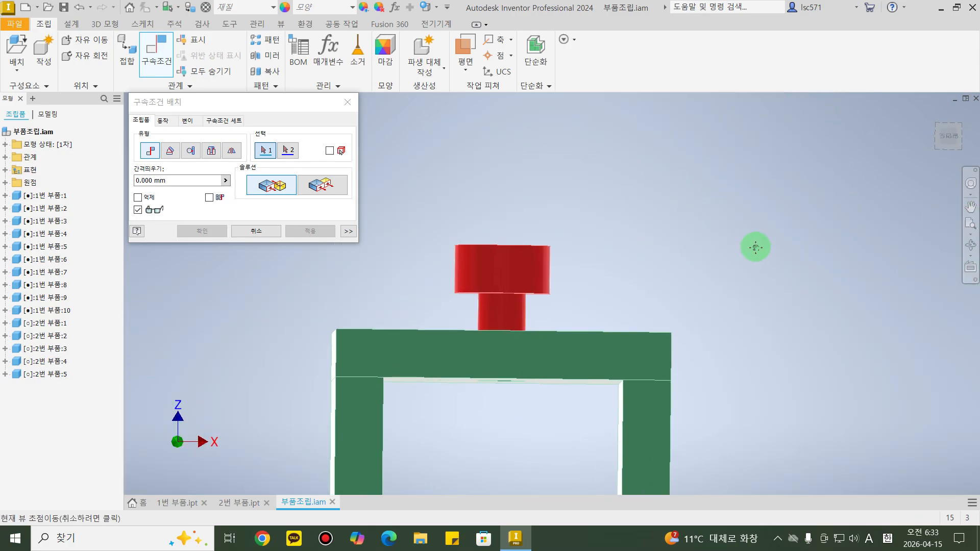
{"action": "left_click", "coordinate": [532, 270]}
{"action": "left_click_drag", "start_coordinate": [532, 269], "coordinate": [583, 153]}
{"action": "middle_click_drag", "start_coordinate": [567, 265], "coordinate": [448, 247], "text": "shift"}
{"action": "left_click", "coordinate": [281, 163]}
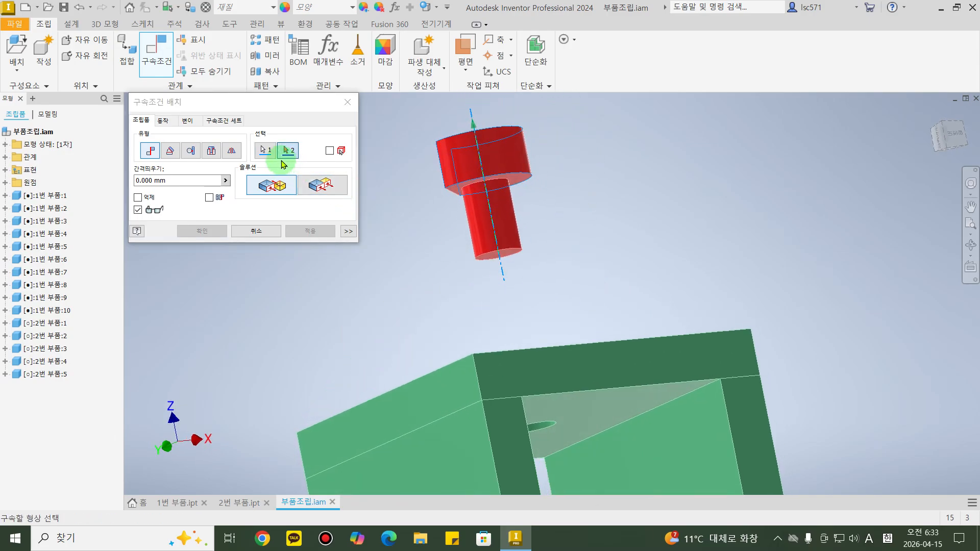
{"action": "key", "text": "ctrl"}
{"action": "key", "text": "ctrl"}
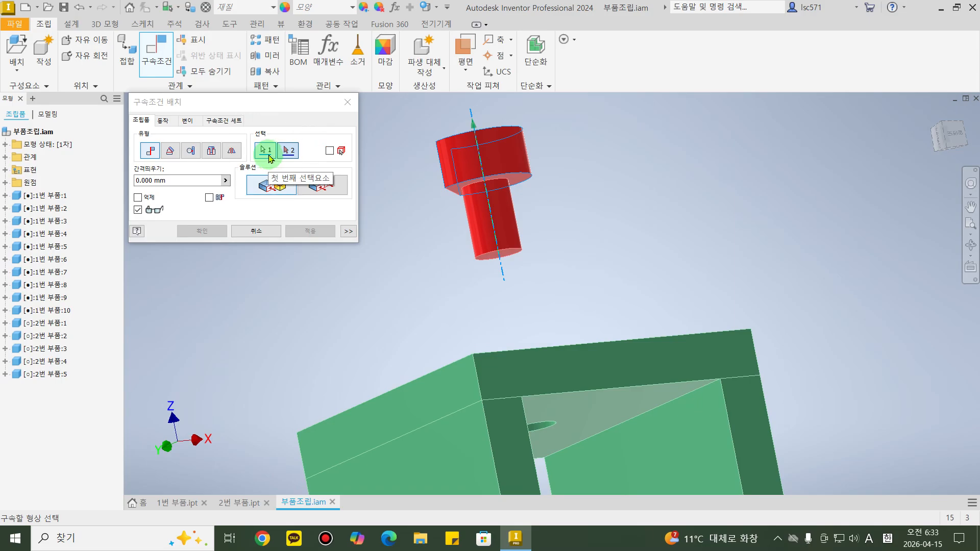
{"action": "left_click", "coordinate": [269, 154]}
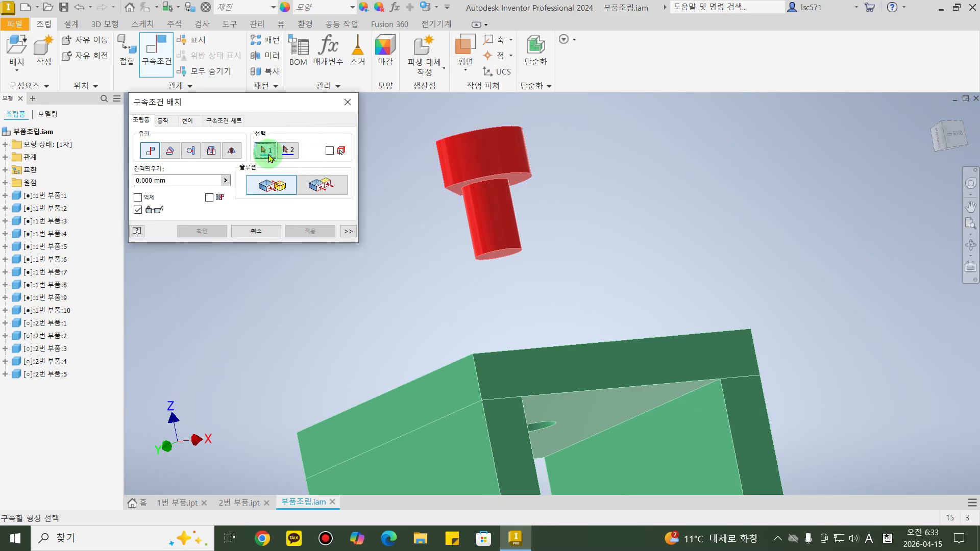
Mate the underside of the bolt head to the outer face of the top plate with a 0.000 mm offset.
{"action": "middle_click_drag", "start_coordinate": [660, 220], "coordinate": [542, 247], "text": "shift"}
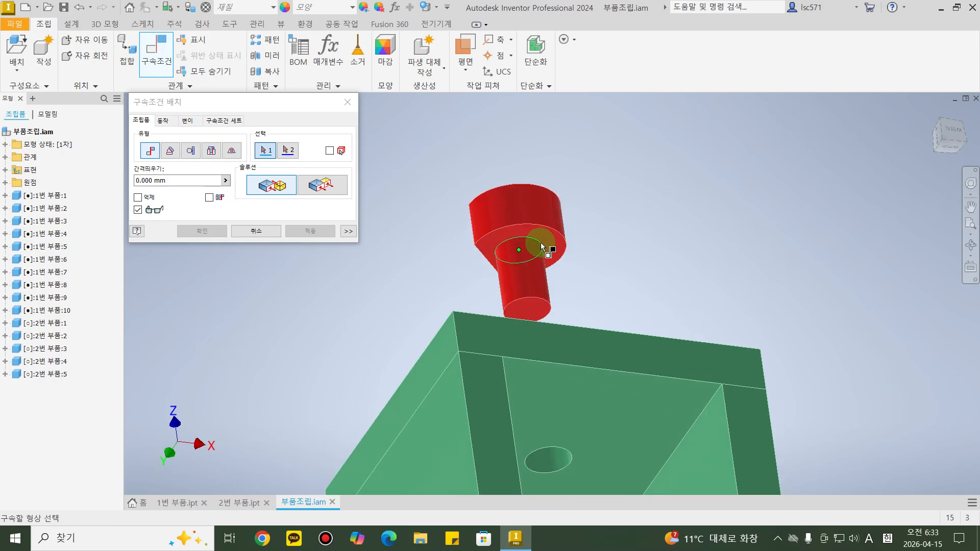
{"action": "left_click", "coordinate": [547, 240]}
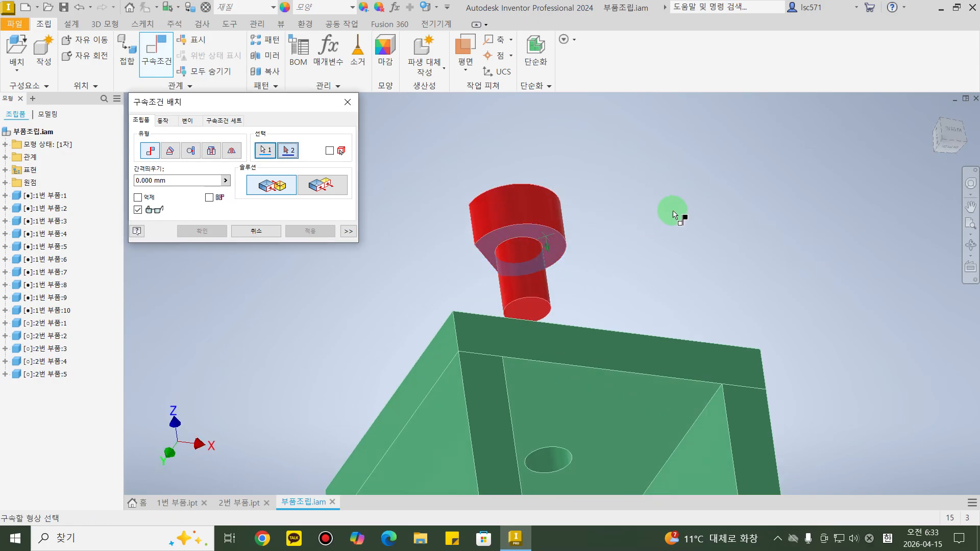
{"action": "middle_click_drag", "start_coordinate": [672, 214], "coordinate": [635, 338], "text": "shift"}
{"action": "left_click", "coordinate": [619, 336]}
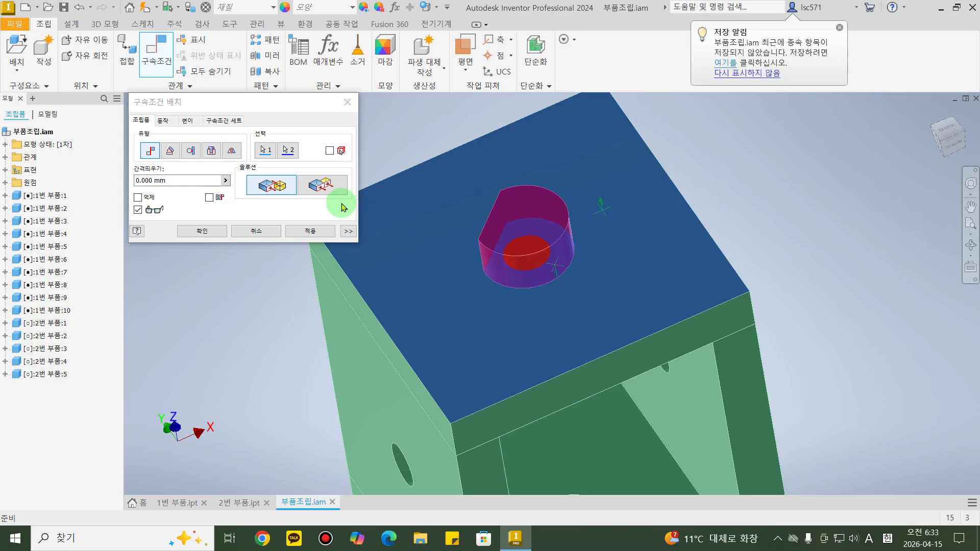
{"action": "left_click", "coordinate": [202, 231]}
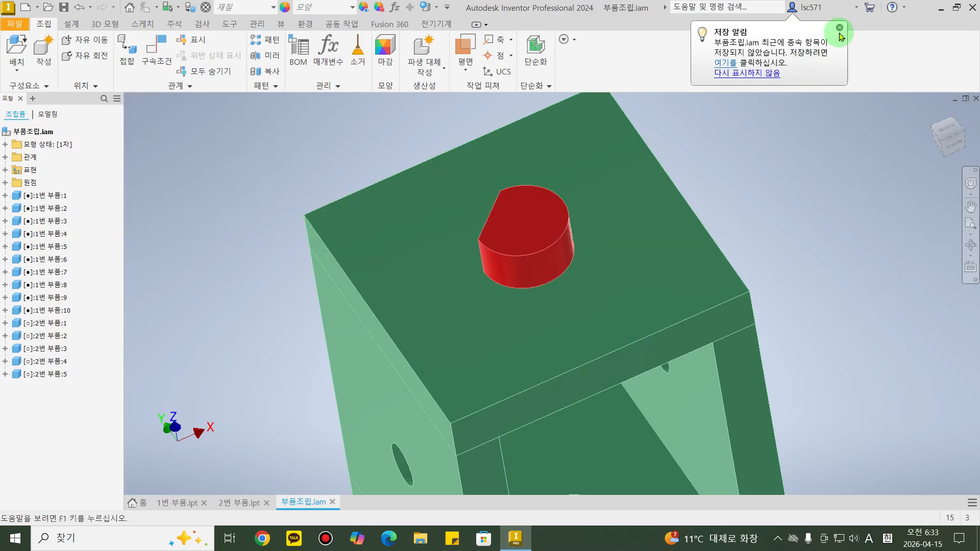
Dismiss the save reminder and turn the seated bolt about its axis in the top plate.
{"action": "left_click", "coordinate": [840, 28]}
{"action": "middle_click_drag", "start_coordinate": [429, 272], "coordinate": [367, 227]}
{"action": "scroll", "coordinate": [413, 286], "scroll_direction": "down", "scroll_amount": 4}
{"action": "middle_click_drag", "start_coordinate": [425, 301], "coordinate": [468, 227], "text": "shift"}
{"action": "scroll", "coordinate": [443, 206], "scroll_direction": "up", "scroll_amount": 5}
{"action": "left_click_drag", "start_coordinate": [419, 198], "coordinate": [319, 244]}
{"action": "left_click_drag", "start_coordinate": [388, 208], "coordinate": [455, 224]}
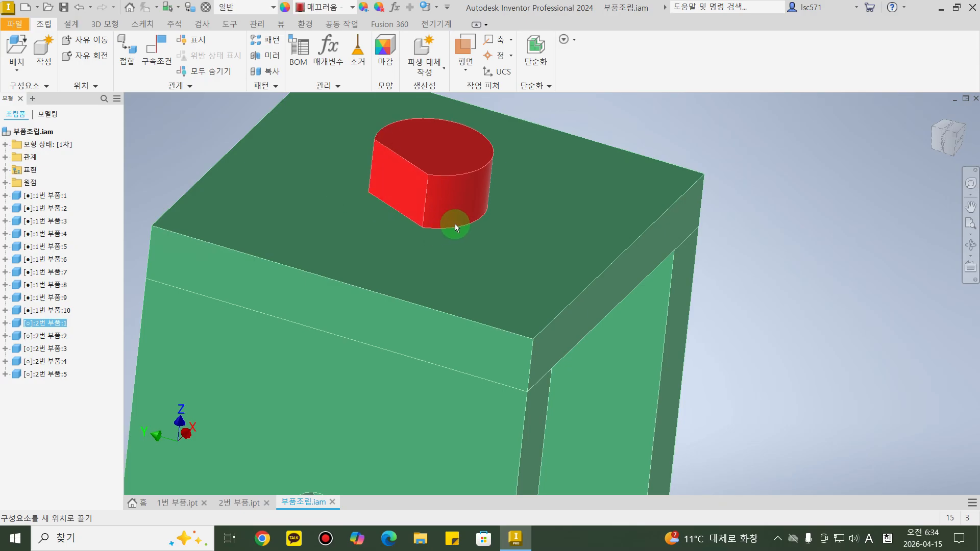
Mate the shank axis of a second loose bolt with the hole axis in the top compartment's outer side plate.
{"action": "scroll", "coordinate": [398, 332], "scroll_direction": "down", "scroll_amount": 5}
{"action": "middle_click_drag", "start_coordinate": [798, 456], "coordinate": [557, 260], "text": "shift"}
{"action": "scroll", "coordinate": [588, 297], "scroll_direction": "down", "scroll_amount": 5}
{"action": "scroll", "coordinate": [590, 322], "scroll_direction": "up", "scroll_amount": 4}
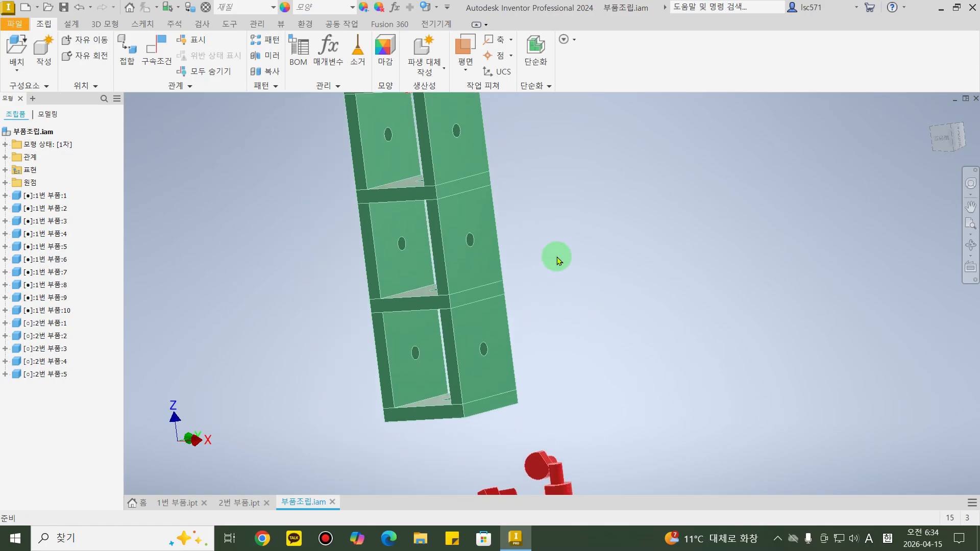
{"action": "left_click", "coordinate": [157, 58]}
{"action": "middle_click_drag", "start_coordinate": [601, 472], "coordinate": [636, 381]}
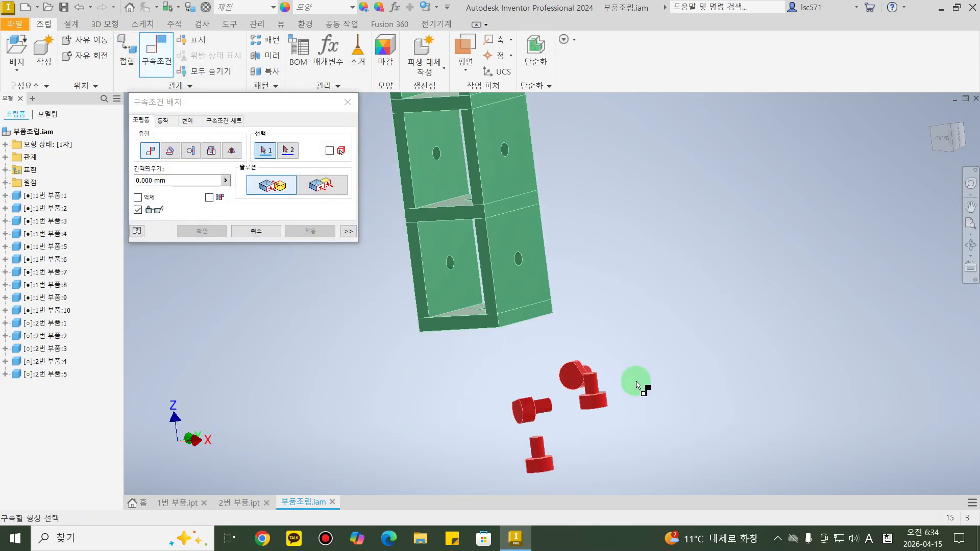
{"action": "scroll", "coordinate": [637, 386], "scroll_direction": "up", "scroll_amount": 5}
{"action": "left_click", "coordinate": [533, 383]}
{"action": "scroll", "coordinate": [534, 383], "scroll_direction": "down", "scroll_amount": 4}
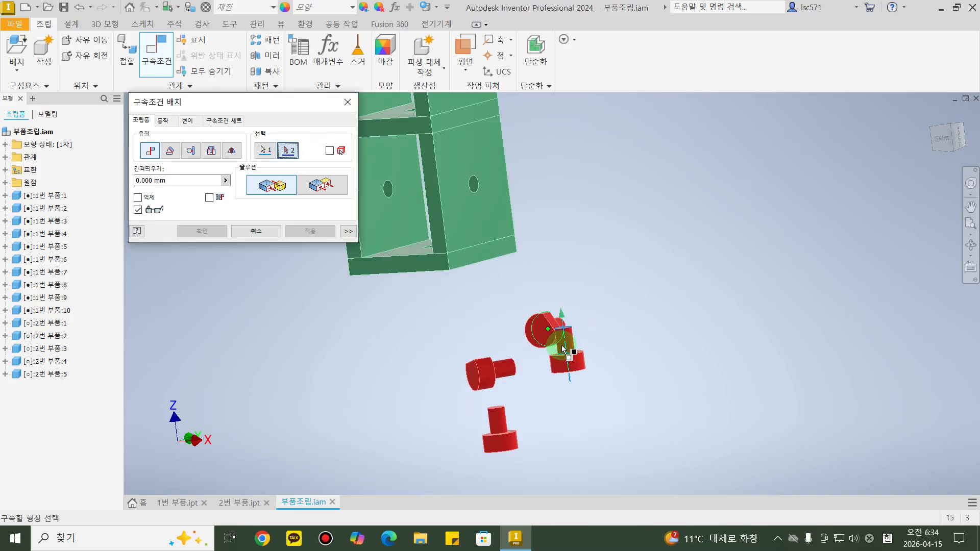
{"action": "scroll", "coordinate": [564, 350], "scroll_direction": "up", "scroll_amount": 3}
{"action": "scroll", "coordinate": [575, 299], "scroll_direction": "down", "scroll_amount": 3}
{"action": "middle_click_drag", "start_coordinate": [569, 190], "coordinate": [605, 544]}
{"action": "scroll", "coordinate": [596, 363], "scroll_direction": "down", "scroll_amount": 1}
{"action": "scroll", "coordinate": [510, 246], "scroll_direction": "up", "scroll_amount": 6}
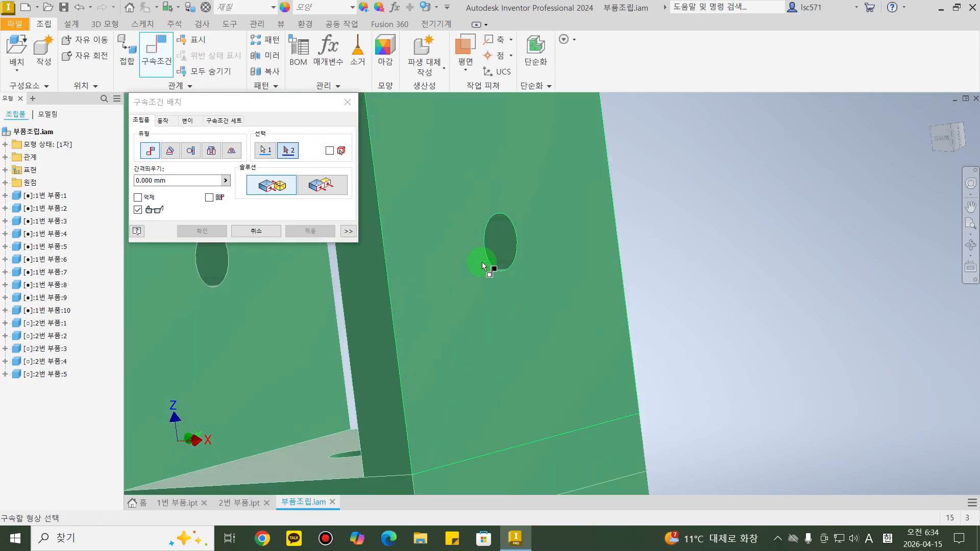
{"action": "left_click", "coordinate": [504, 235]}
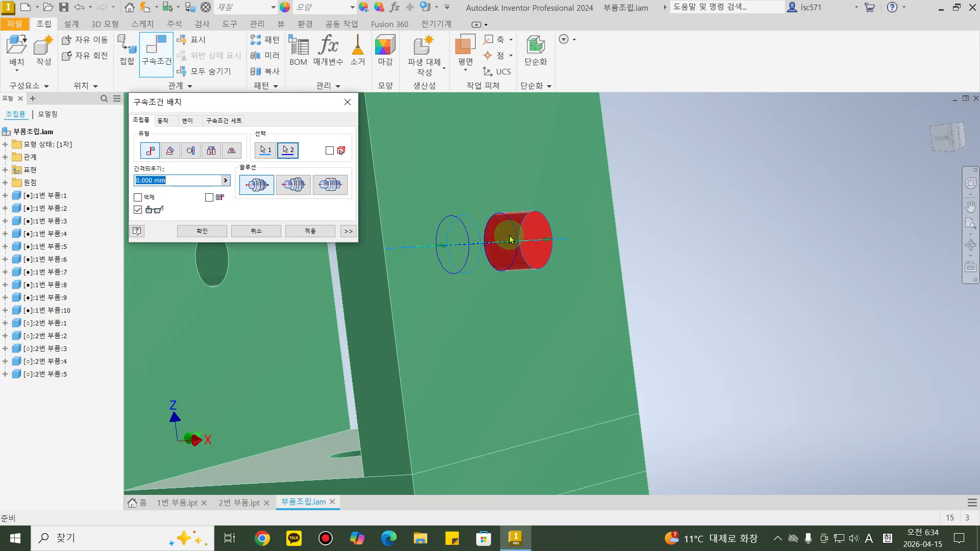
Reverse the second bolt's axis direction so its head lies outside the side plate, and apply the constraint.
{"action": "scroll", "coordinate": [456, 240], "scroll_direction": "down", "scroll_amount": 3}
{"action": "left_click", "coordinate": [281, 185]}
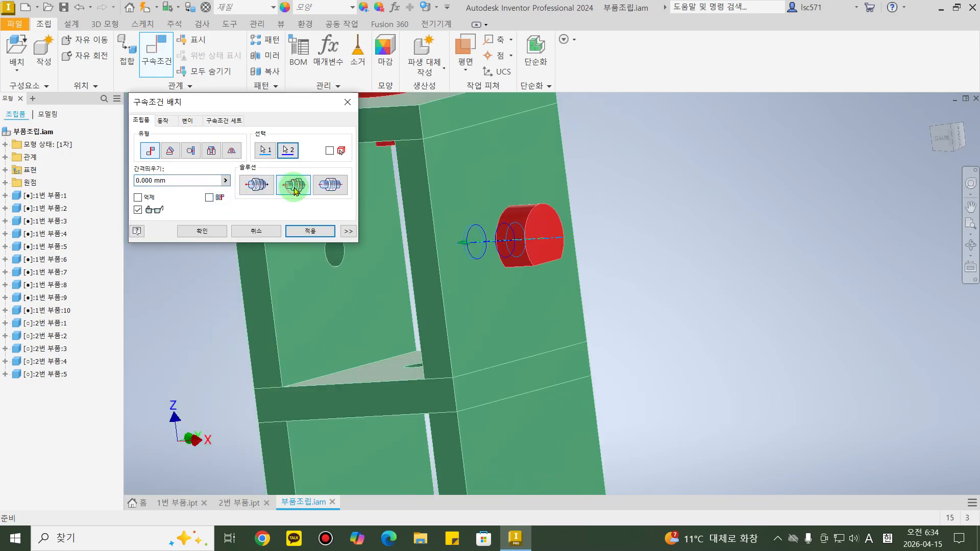
{"action": "left_click", "coordinate": [310, 232]}
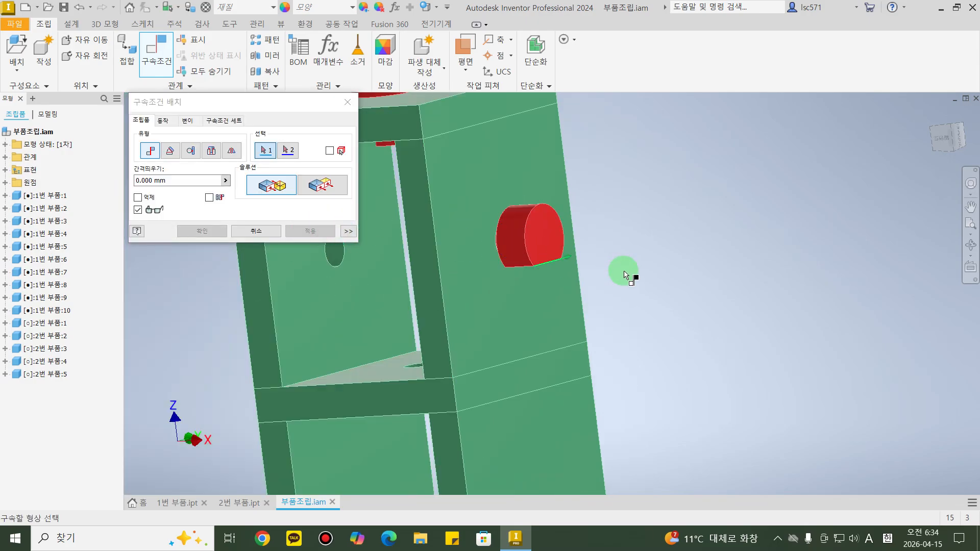
Pull the second bolt outward along its axis clear of the side plate and reset the constraint's first selection.
{"action": "left_click", "coordinate": [562, 237]}
{"action": "left_click_drag", "start_coordinate": [628, 241], "coordinate": [824, 248]}
{"action": "middle_click_drag", "start_coordinate": [706, 303], "coordinate": [802, 299], "text": "shift"}
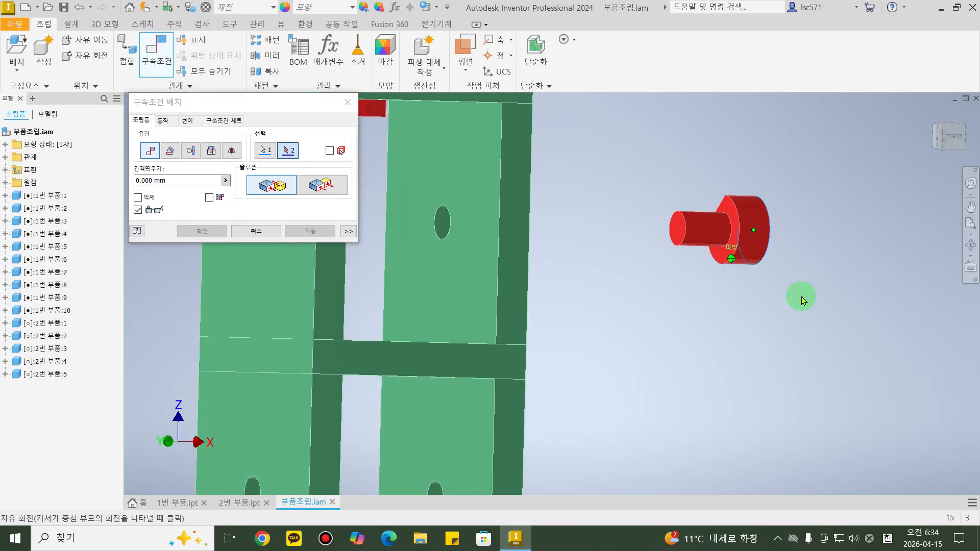
{"action": "left_click", "coordinate": [264, 152]}
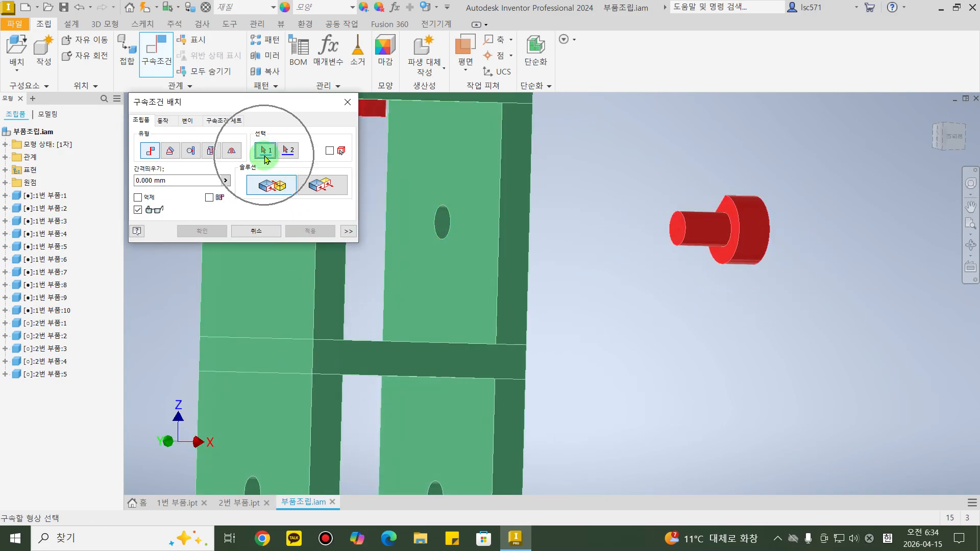
Mate the underside of the second bolt's head flush with the outer face of the top compartment's side plate.
{"action": "left_click", "coordinate": [727, 209]}
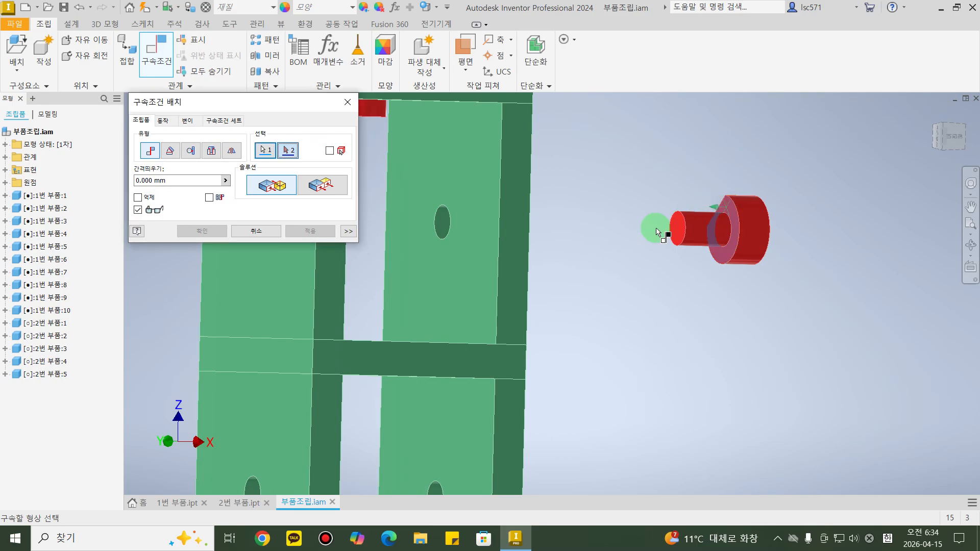
{"action": "middle_click_drag", "start_coordinate": [594, 277], "coordinate": [470, 279], "text": "shift"}
{"action": "left_click", "coordinate": [570, 171]}
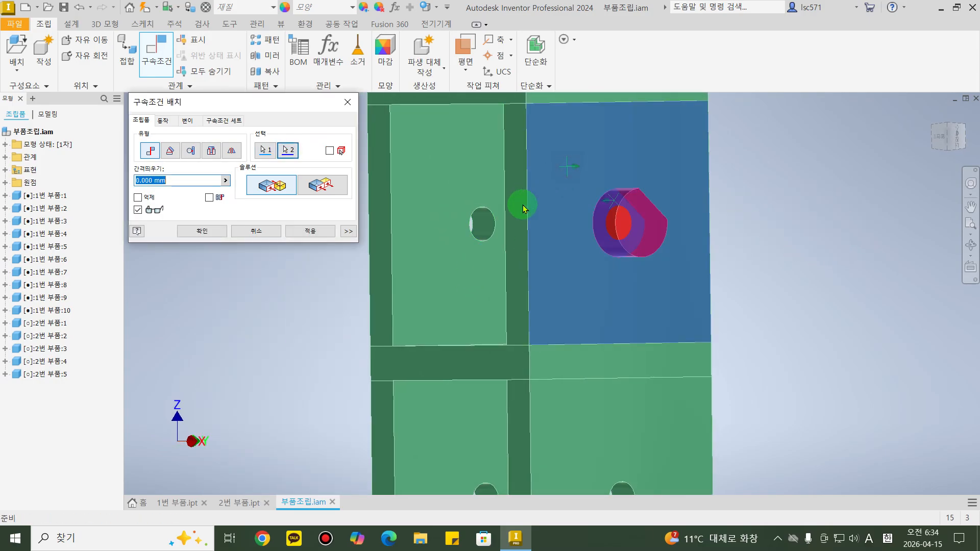
{"action": "left_click", "coordinate": [211, 232]}
Mate the third bolt's shank axis with the hole axis in the middle compartment's outer side plate, directed so its head lies outside.
{"action": "scroll", "coordinate": [633, 238], "scroll_direction": "down", "scroll_amount": 5}
{"action": "middle_click_drag", "start_coordinate": [632, 238], "coordinate": [702, 258], "text": "shift"}
{"action": "left_click", "coordinate": [593, 392]}
{"action": "scroll", "coordinate": [584, 409], "scroll_direction": "up", "scroll_amount": 5}
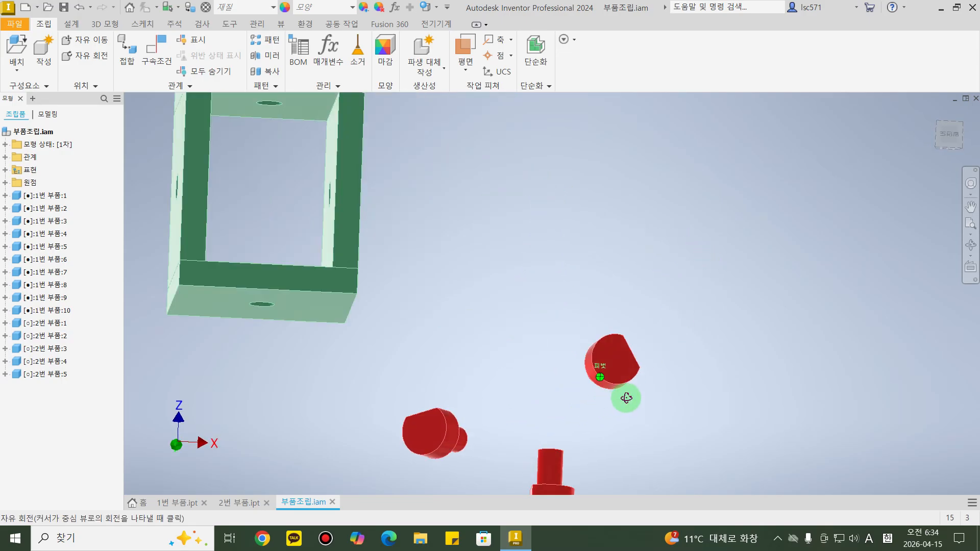
{"action": "middle_click_drag", "start_coordinate": [626, 398], "coordinate": [663, 395], "text": "shift"}
{"action": "key", "text": "c"}
{"action": "scroll", "coordinate": [563, 407], "scroll_direction": "up", "scroll_amount": 3}
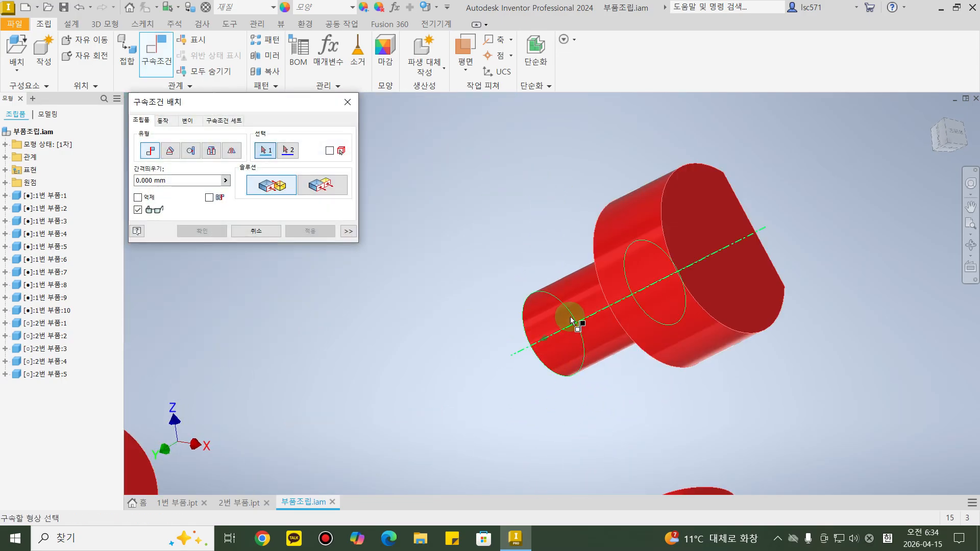
{"action": "left_click", "coordinate": [571, 322]}
{"action": "scroll", "coordinate": [587, 349], "scroll_direction": "down", "scroll_amount": 5}
{"action": "middle_click_drag", "start_coordinate": [512, 308], "coordinate": [594, 307], "text": "shift"}
{"action": "scroll", "coordinate": [593, 307], "scroll_direction": "up", "scroll_amount": 4}
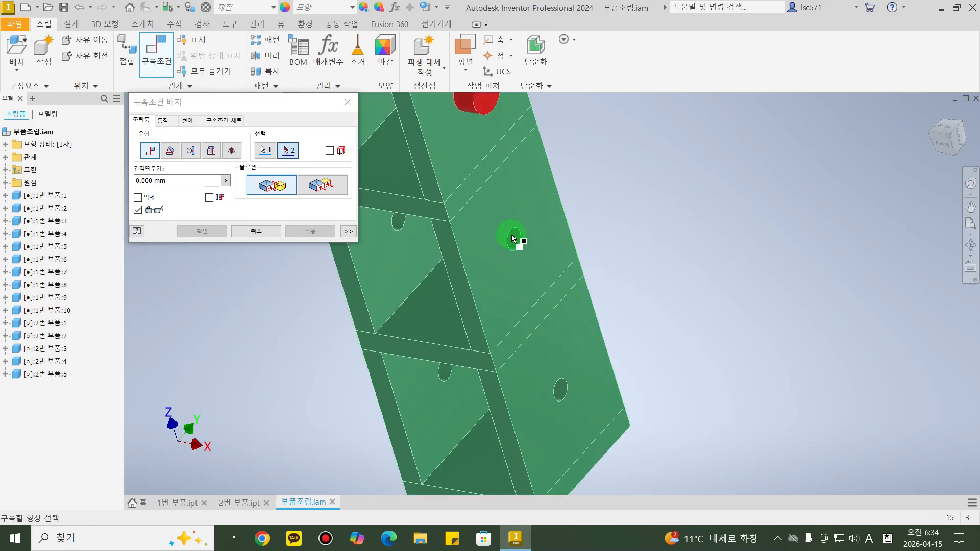
{"action": "left_click", "coordinate": [518, 238]}
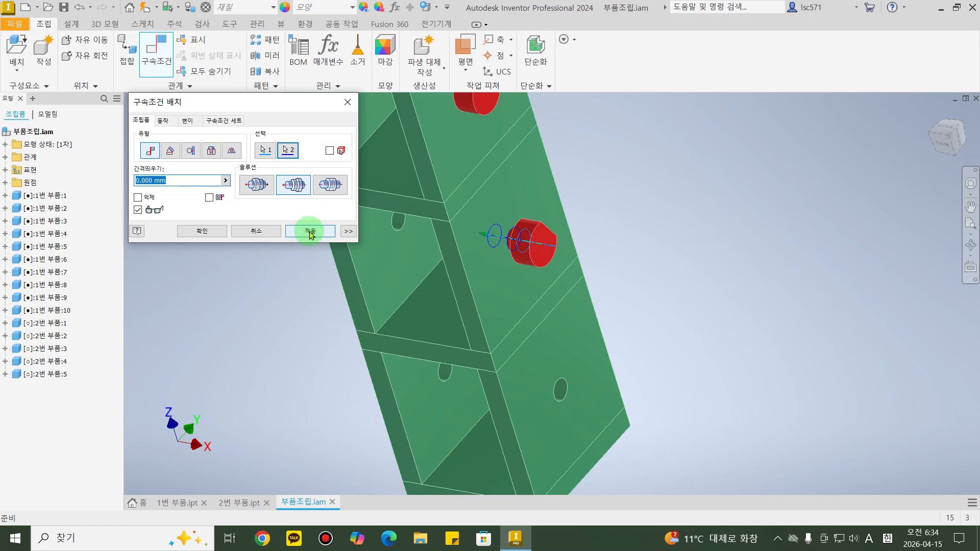
{"action": "left_click", "coordinate": [310, 231]}
Pull the third bolt clear of the plate and mate its head's underside with the middle compartment's outer side face.
{"action": "left_click_drag", "start_coordinate": [605, 266], "coordinate": [651, 304]}
{"action": "left_click", "coordinate": [243, 177]}
{"action": "left_click", "coordinate": [264, 150]}
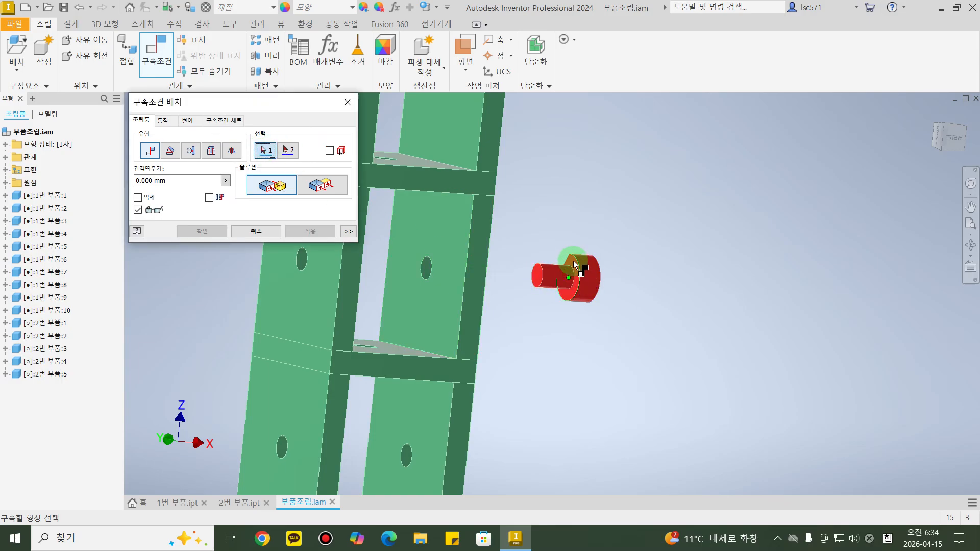
{"action": "middle_click_drag", "start_coordinate": [574, 265], "coordinate": [502, 273], "text": "shift"}
{"action": "left_click", "coordinate": [497, 215]}
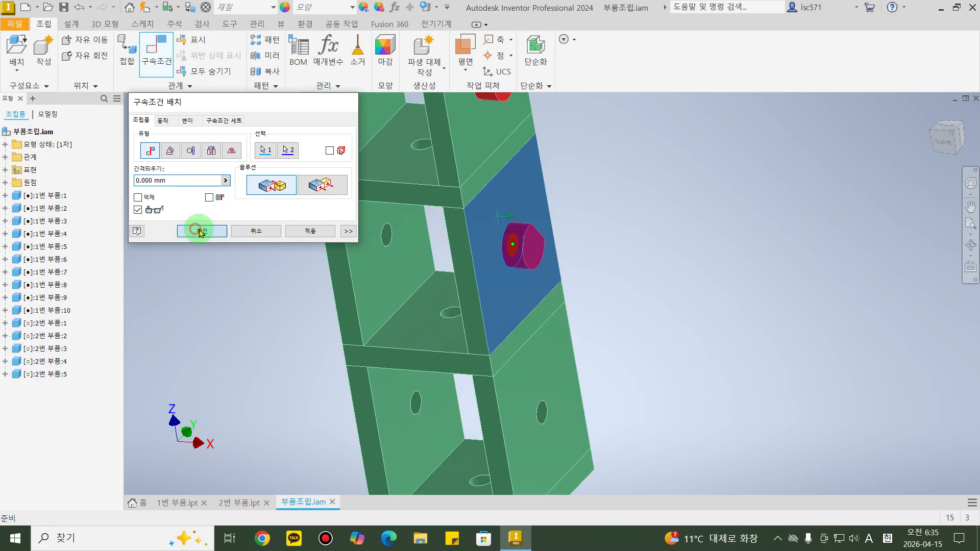
{"action": "left_click", "coordinate": [199, 229]}
Mate the fourth bolt's shank axis with the hole axis in the bottom compartment's outer side plate, reversing direction so its head lies outside.
{"action": "scroll", "coordinate": [476, 231], "scroll_direction": "up", "scroll_amount": 3}
{"action": "middle_click_drag", "start_coordinate": [540, 304], "coordinate": [526, 240], "text": "shift"}
{"action": "middle_click_drag", "start_coordinate": [600, 372], "coordinate": [572, 264]}
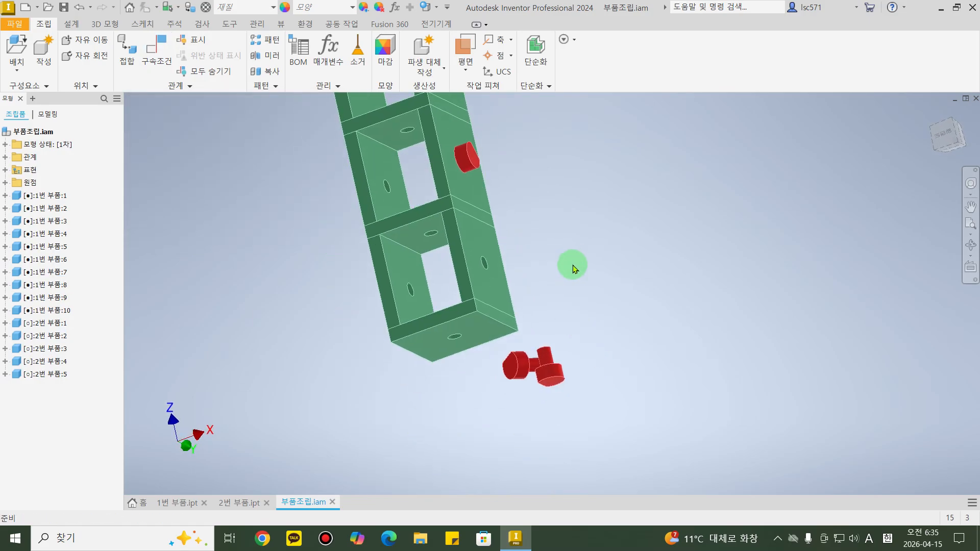
{"action": "key", "text": "c"}
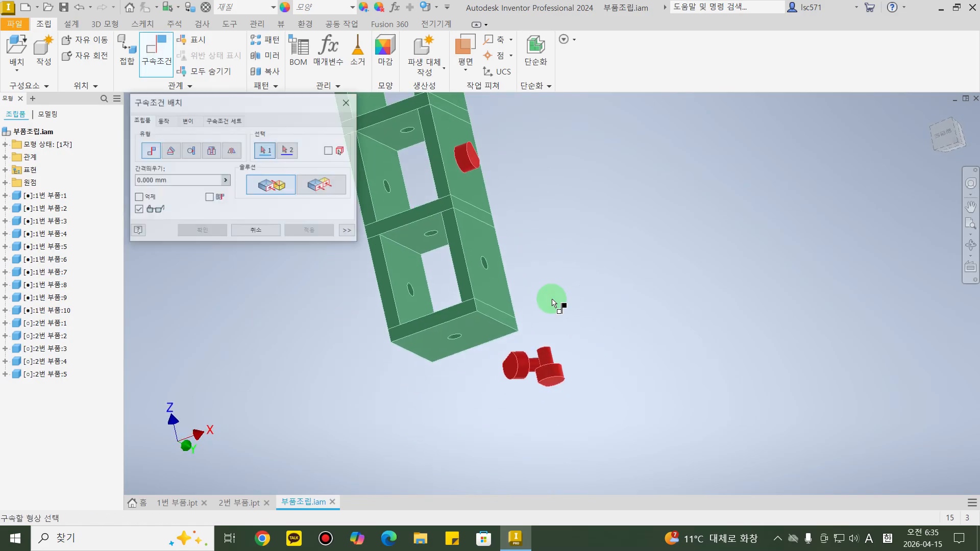
{"action": "middle_click_drag", "start_coordinate": [520, 449], "coordinate": [593, 496], "text": "shift"}
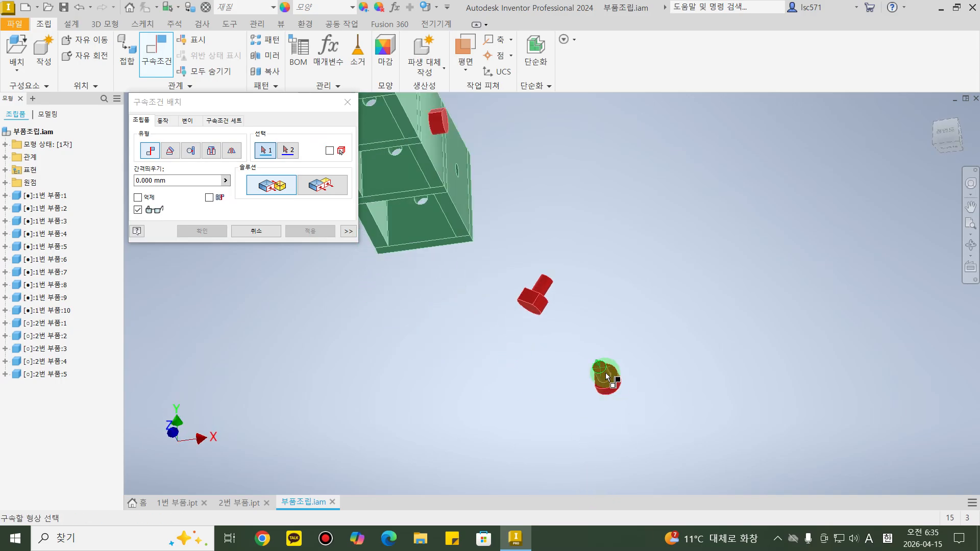
{"action": "scroll", "coordinate": [610, 387], "scroll_direction": "down", "scroll_amount": 5}
{"action": "left_click", "coordinate": [594, 332]}
{"action": "scroll", "coordinate": [594, 333], "scroll_direction": "up", "scroll_amount": 5}
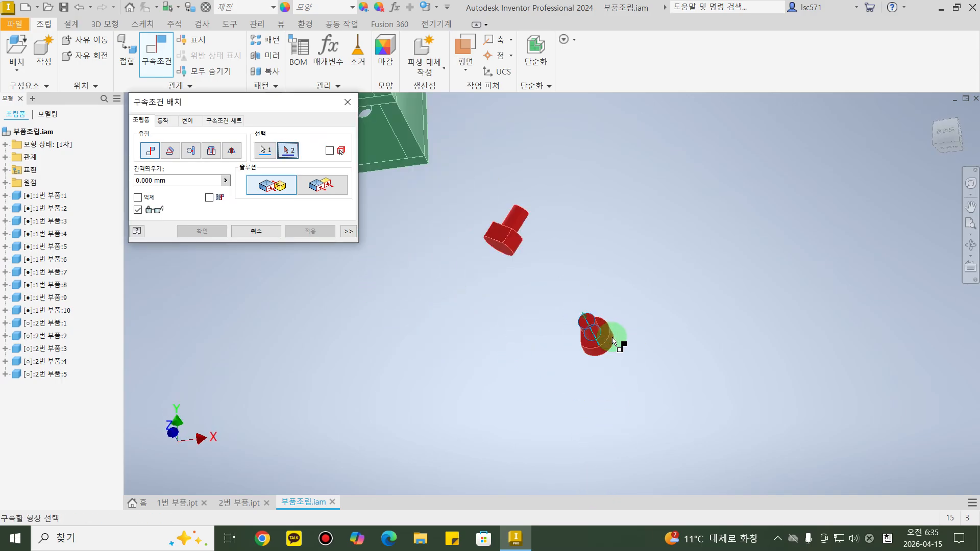
{"action": "scroll", "coordinate": [510, 219], "scroll_direction": "down", "scroll_amount": 8}
{"action": "left_click", "coordinate": [517, 347]}
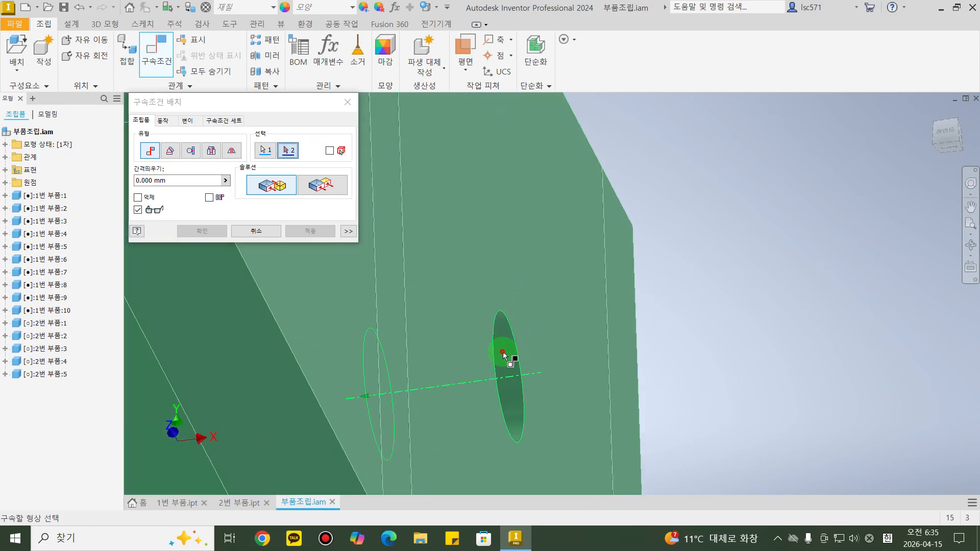
{"action": "scroll", "coordinate": [510, 352], "scroll_direction": "up", "scroll_amount": 5}
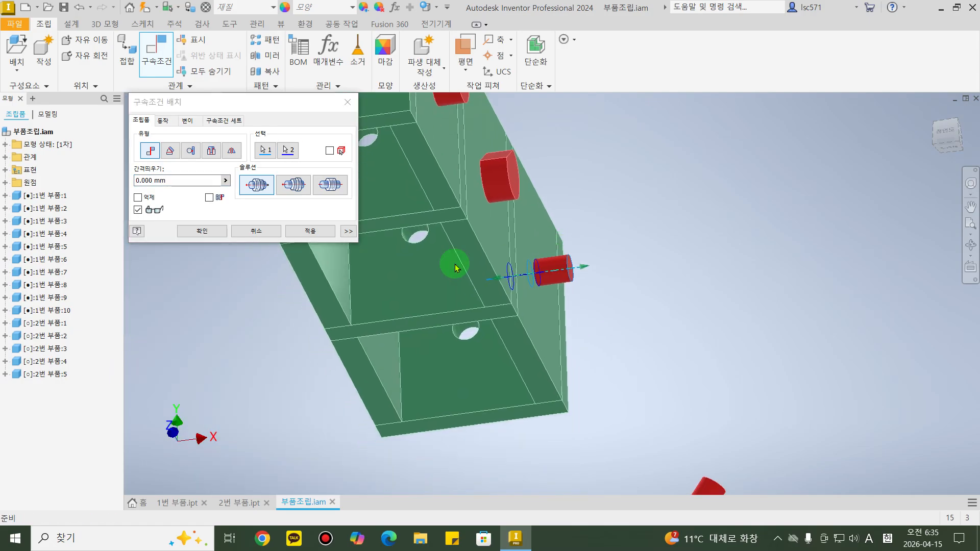
{"action": "left_click", "coordinate": [293, 184]}
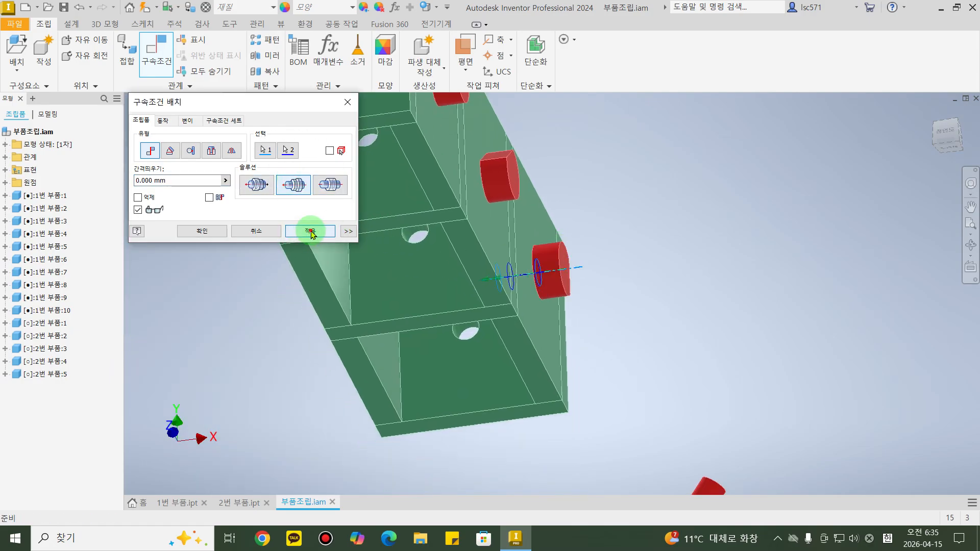
{"action": "left_click", "coordinate": [312, 232]}
Pull the fourth bolt outward and mate its head's underside with the outer face of the bottom compartment's side plate.
{"action": "left_click_drag", "start_coordinate": [551, 271], "coordinate": [703, 272]}
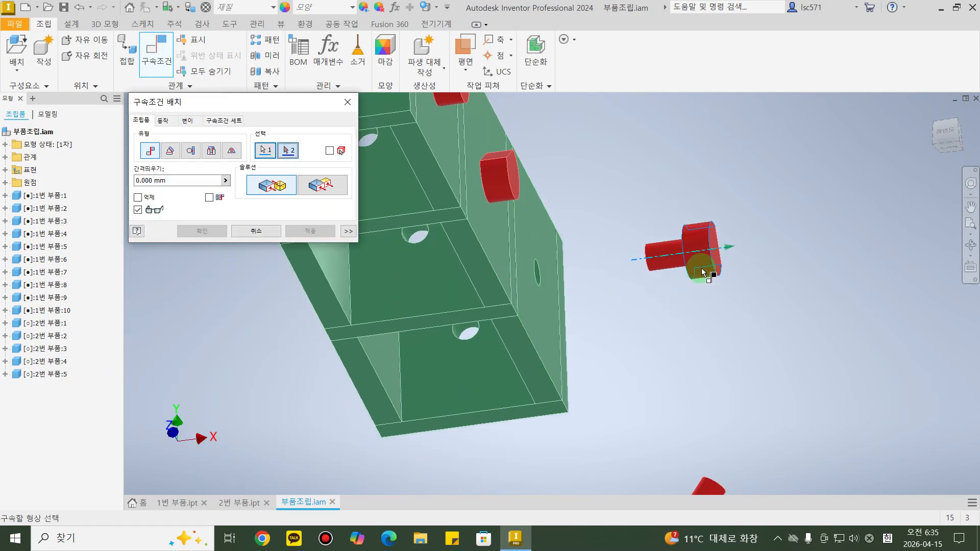
{"action": "middle_click_drag", "start_coordinate": [717, 343], "coordinate": [737, 337], "text": "shift"}
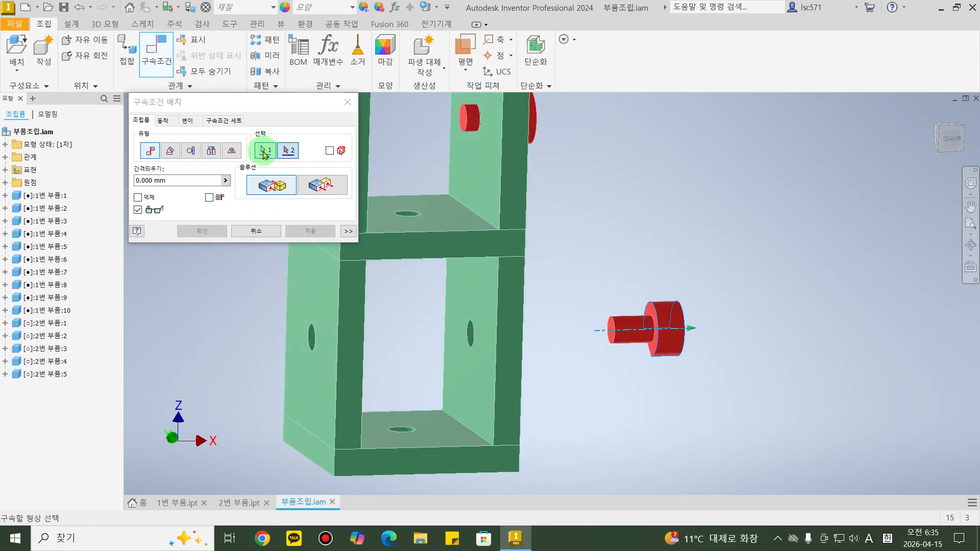
{"action": "left_click", "coordinate": [264, 152]}
{"action": "scroll", "coordinate": [630, 400], "scroll_direction": "up", "scroll_amount": 3}
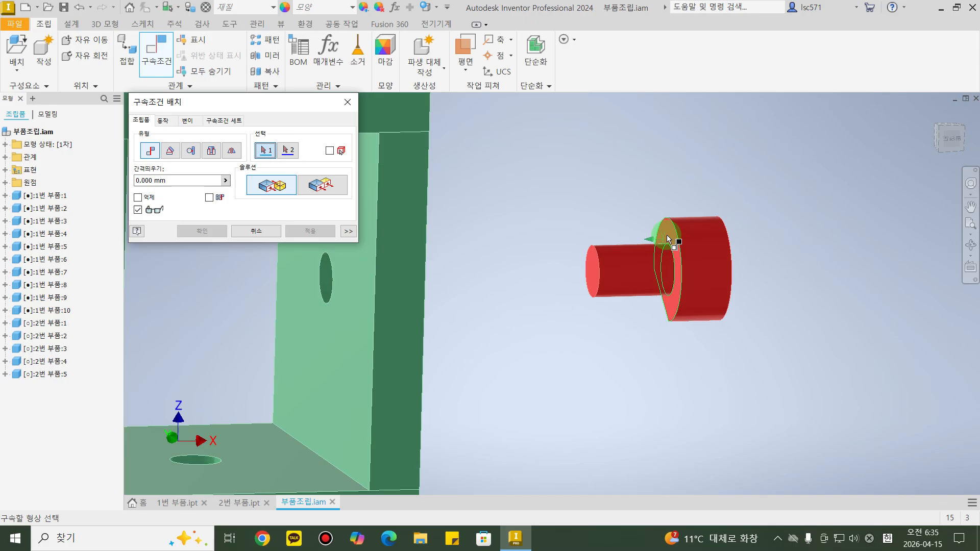
{"action": "middle_click_drag", "start_coordinate": [527, 345], "coordinate": [400, 300], "text": "shift"}
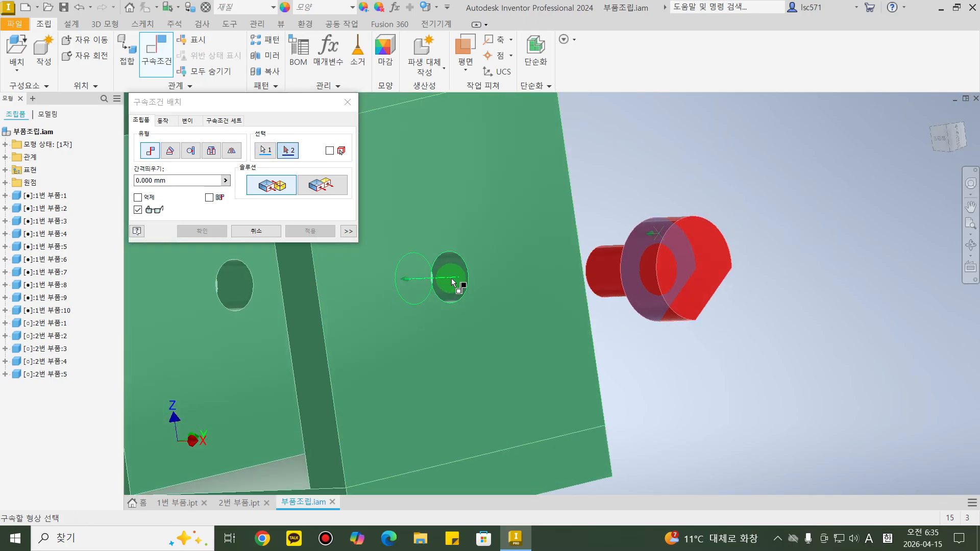
{"action": "left_click", "coordinate": [492, 246]}
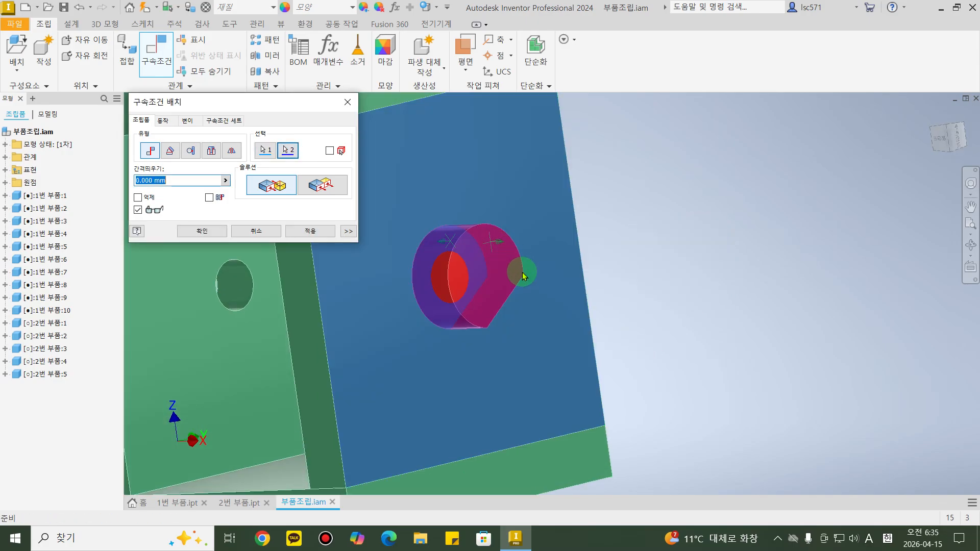
{"action": "left_click", "coordinate": [204, 232]}
Copy the remaining loose 2번 부품 bolt and place three more instances beside the box structure.
{"action": "scroll", "coordinate": [640, 236], "scroll_direction": "down", "scroll_amount": 5}
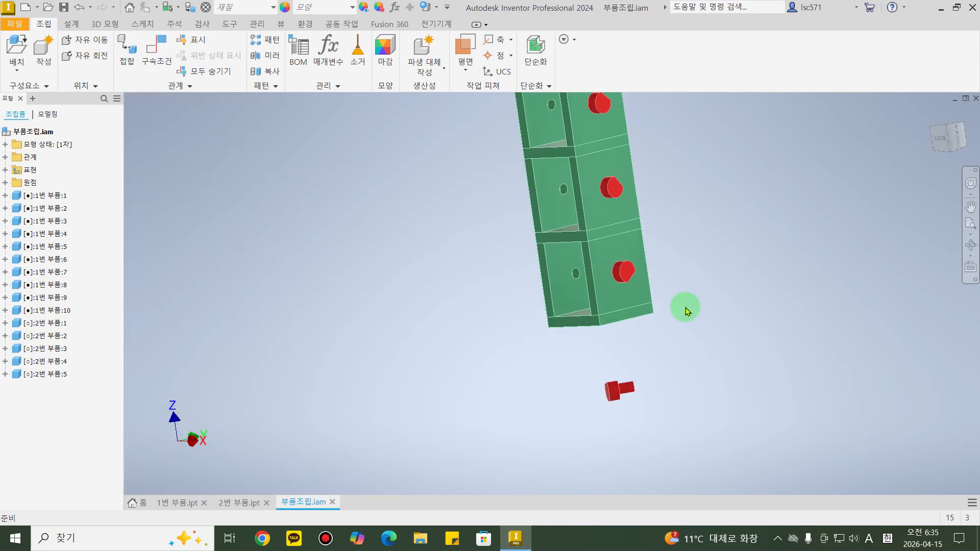
{"action": "middle_click_drag", "start_coordinate": [684, 307], "coordinate": [629, 384]}
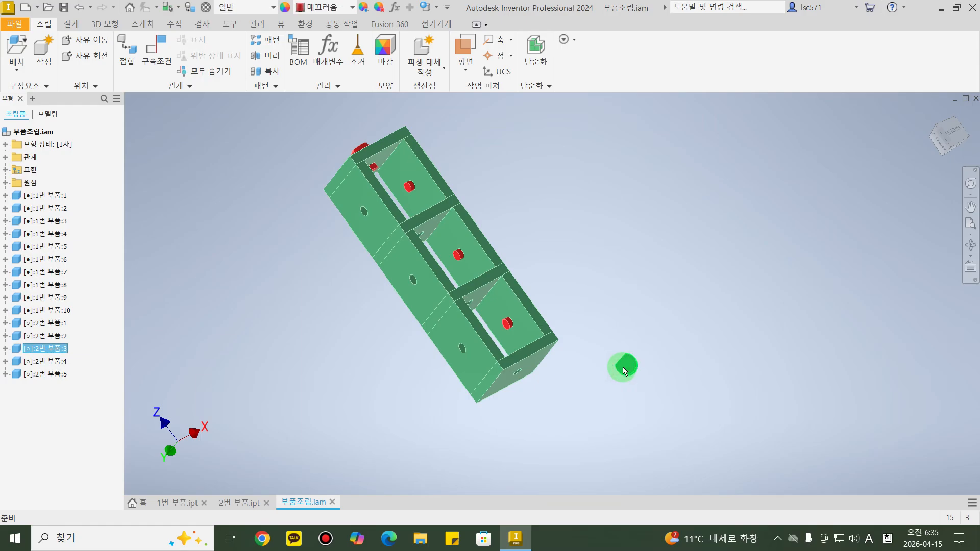
{"action": "left_click", "coordinate": [594, 230]}
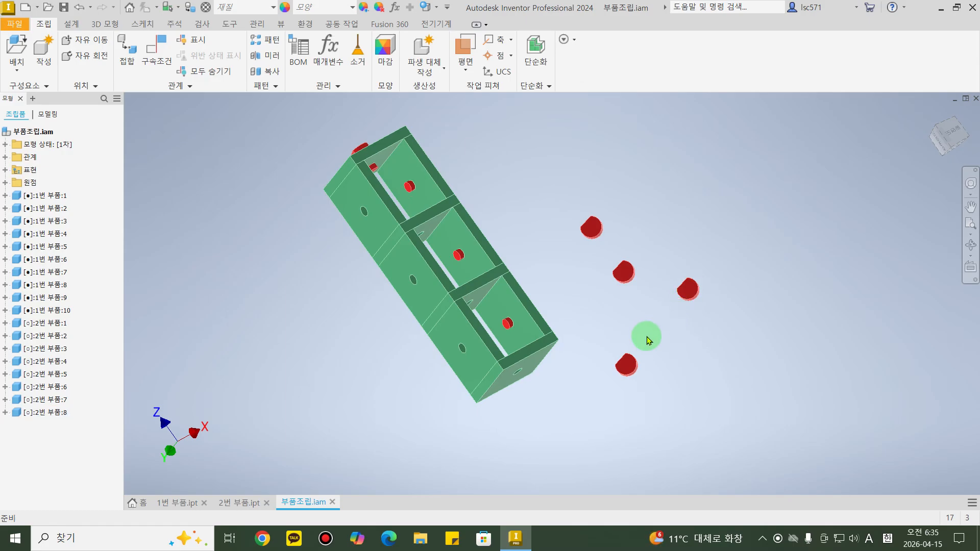
Start an Insert constraint and select the circular edge where a loose bolt's shank meets its head.
{"action": "mouse_move", "coordinate": [562, 308]}
{"action": "middle_mouse_down", "text": "shift"}
{"action": "mouse_move", "coordinate": [520, 354]}
{"action": "mouse_move", "coordinate": [581, 332]}
{"action": "mouse_move", "coordinate": [543, 376]}
{"action": "mouse_move", "coordinate": [485, 400]}
{"action": "mouse_move", "coordinate": [422, 452]}
{"action": "mouse_move", "coordinate": [433, 412]}
{"action": "middle_mouse_up", "text": "shift"}
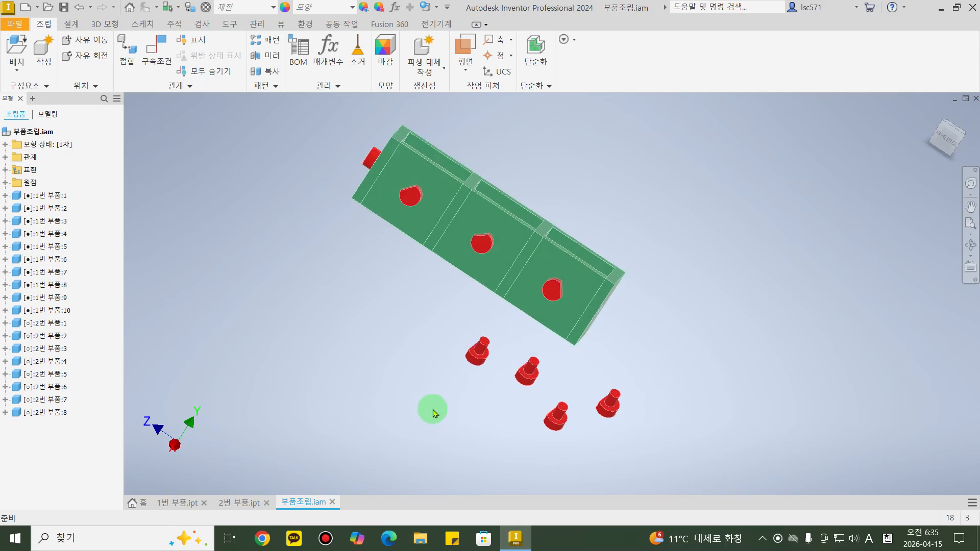
{"action": "left_click", "coordinate": [158, 60]}
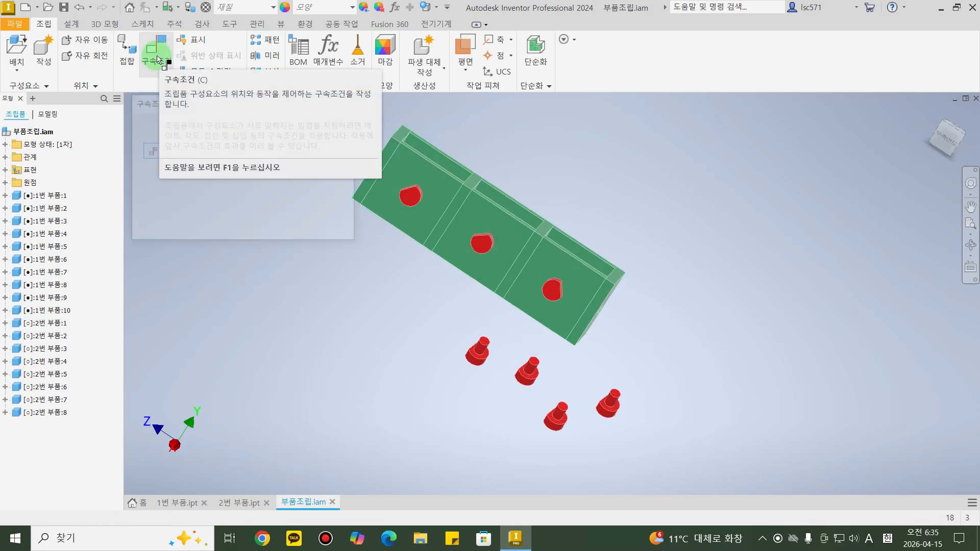
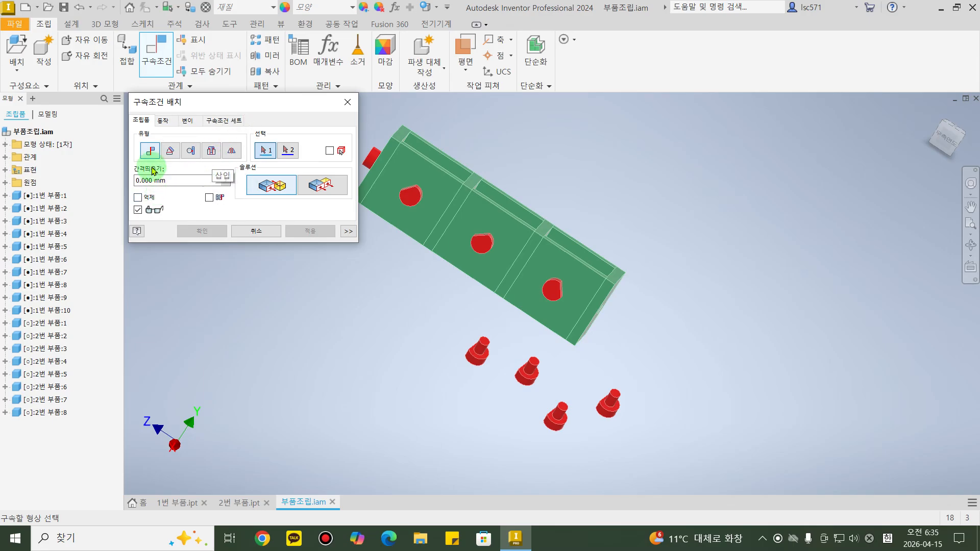
{"action": "left_click", "coordinate": [212, 160]}
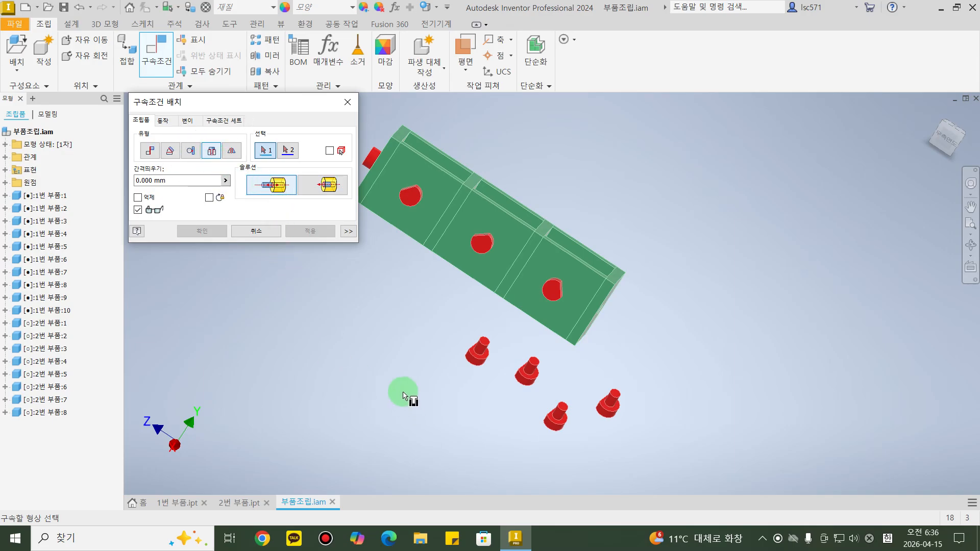
{"action": "middle_click_drag", "start_coordinate": [403, 395], "coordinate": [415, 378], "text": "shift"}
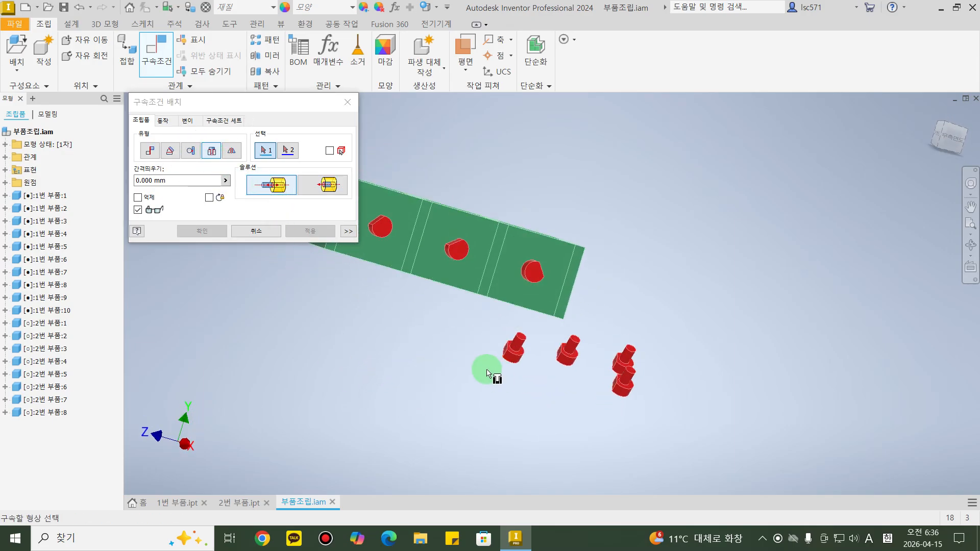
{"action": "scroll", "coordinate": [487, 372], "scroll_direction": "up", "scroll_amount": 8}
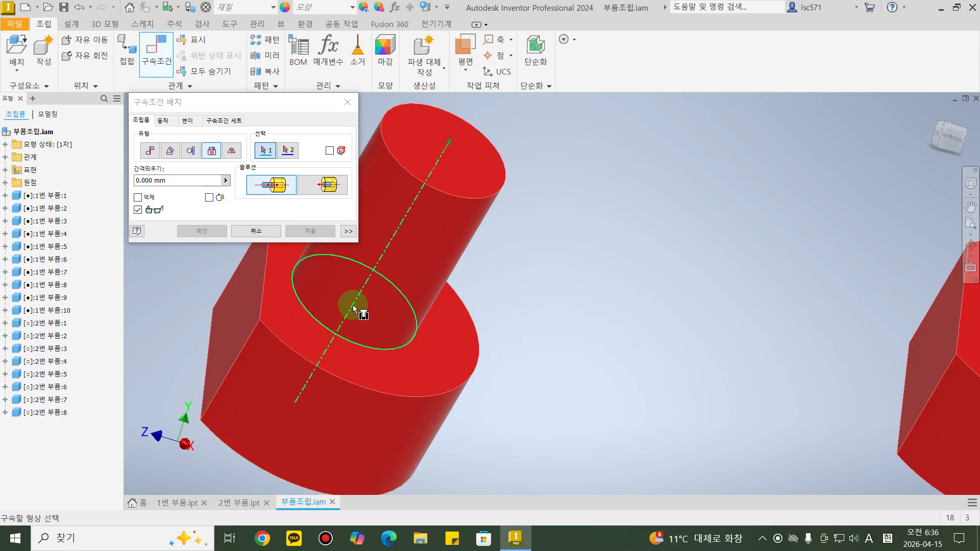
{"action": "left_click", "coordinate": [358, 348]}
Insert that bolt into the hole edge of the top compartment's opposite side plate and apply the constraint.
{"action": "scroll", "coordinate": [619, 390], "scroll_direction": "down", "scroll_amount": 10}
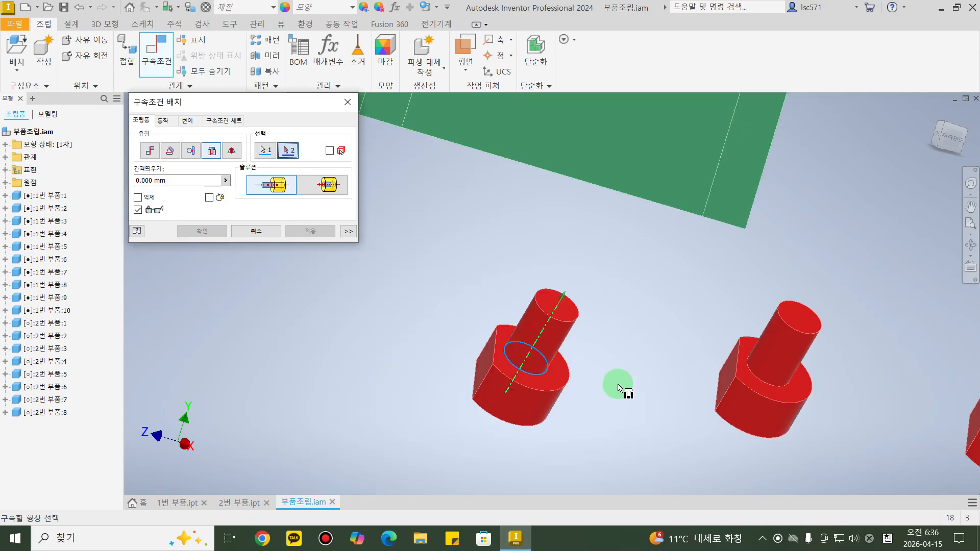
{"action": "mouse_move", "coordinate": [526, 379]}
{"action": "middle_mouse_down", "text": "shift"}
{"action": "mouse_move", "coordinate": [585, 327]}
{"action": "mouse_move", "coordinate": [619, 320]}
{"action": "middle_mouse_up", "text": "shift"}
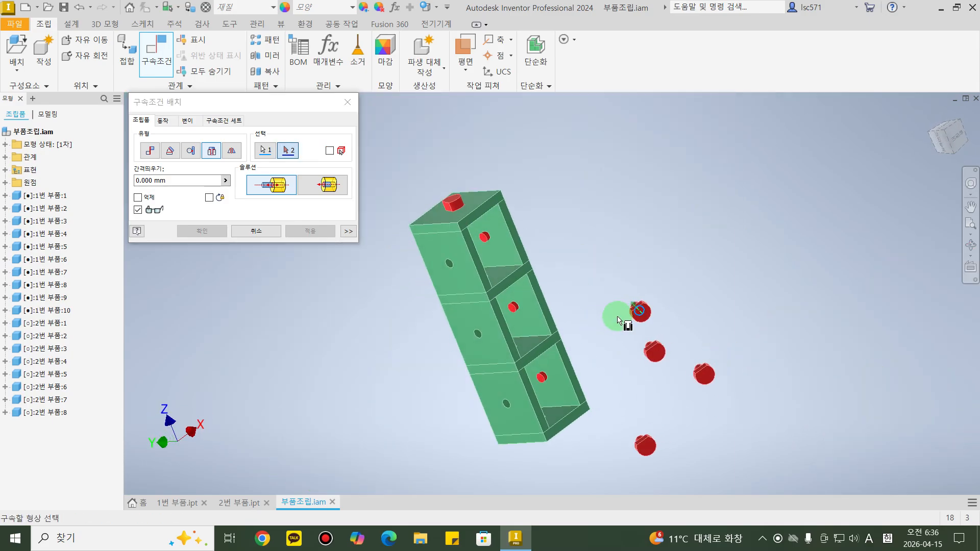
{"action": "scroll", "coordinate": [441, 271], "scroll_direction": "down", "scroll_amount": 5}
{"action": "scroll", "coordinate": [445, 301], "scroll_direction": "down", "scroll_amount": 3}
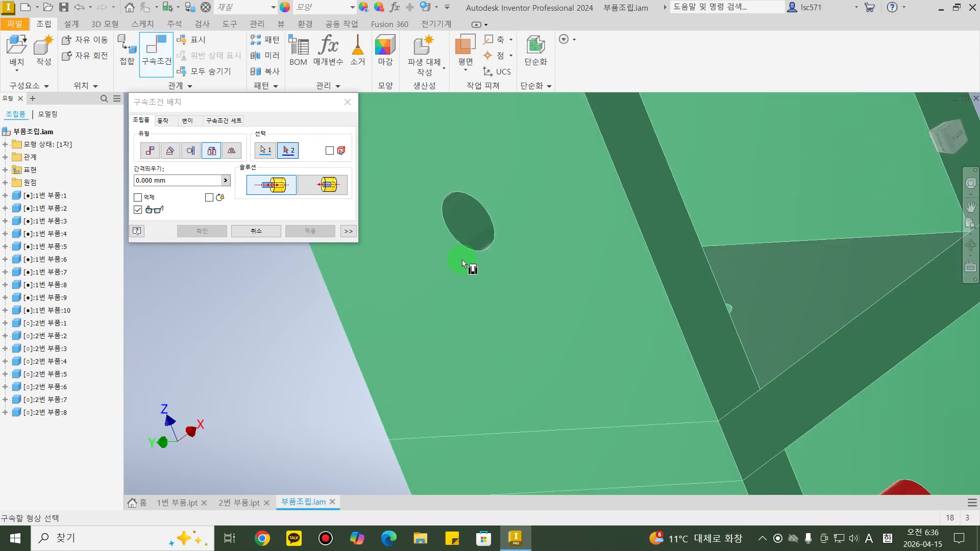
{"action": "left_click", "coordinate": [443, 222]}
{"action": "middle_click_drag", "start_coordinate": [438, 262], "coordinate": [462, 312]}
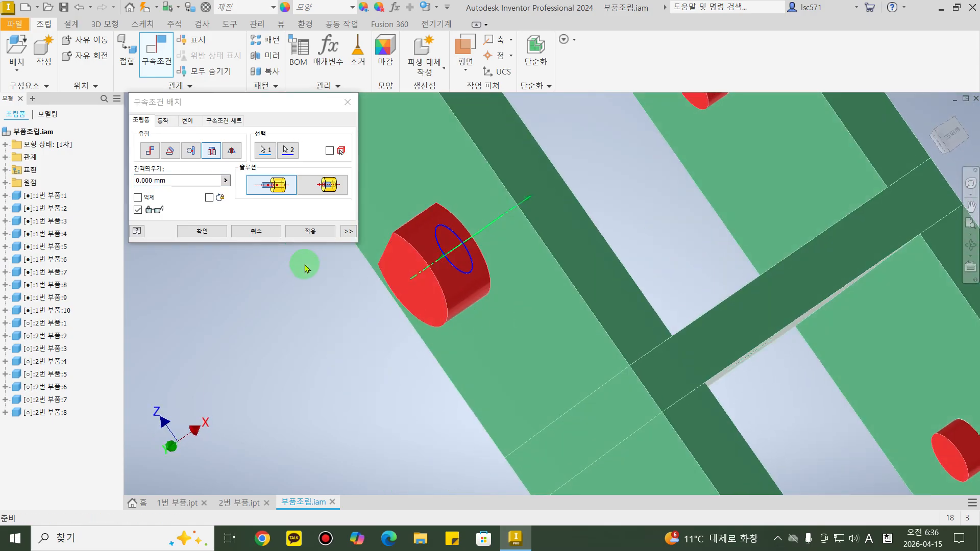
{"action": "left_click", "coordinate": [306, 229]}
Insert another loose bolt by its head edge into the hole of the middle compartment's side plate and apply the constraint.
{"action": "scroll", "coordinate": [463, 278], "scroll_direction": "up", "scroll_amount": 5}
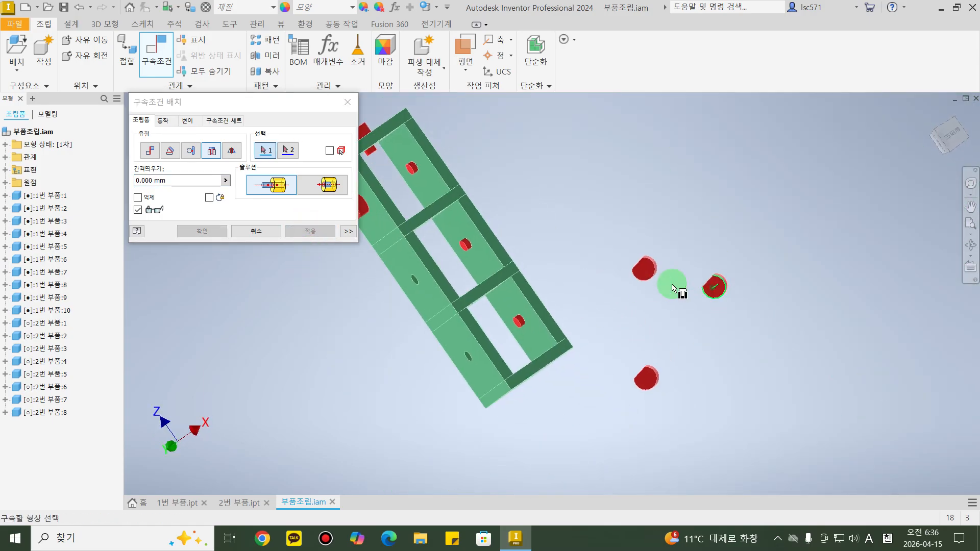
{"action": "middle_click_drag", "start_coordinate": [642, 297], "coordinate": [549, 301], "text": "shift"}
{"action": "scroll", "coordinate": [549, 299], "scroll_direction": "down", "scroll_amount": 5}
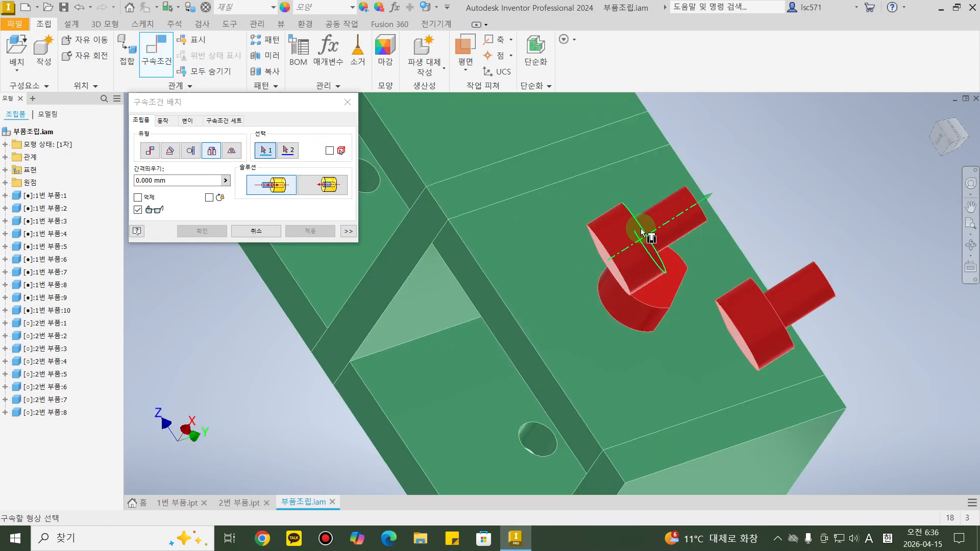
{"action": "left_click", "coordinate": [637, 219]}
{"action": "middle_click_drag", "start_coordinate": [630, 228], "coordinate": [687, 282], "text": "shift"}
{"action": "middle_click_drag", "start_coordinate": [490, 325], "coordinate": [699, 258]}
{"action": "middle_click_drag", "start_coordinate": [699, 258], "coordinate": [499, 314], "text": "shift"}
{"action": "left_click", "coordinate": [555, 213]}
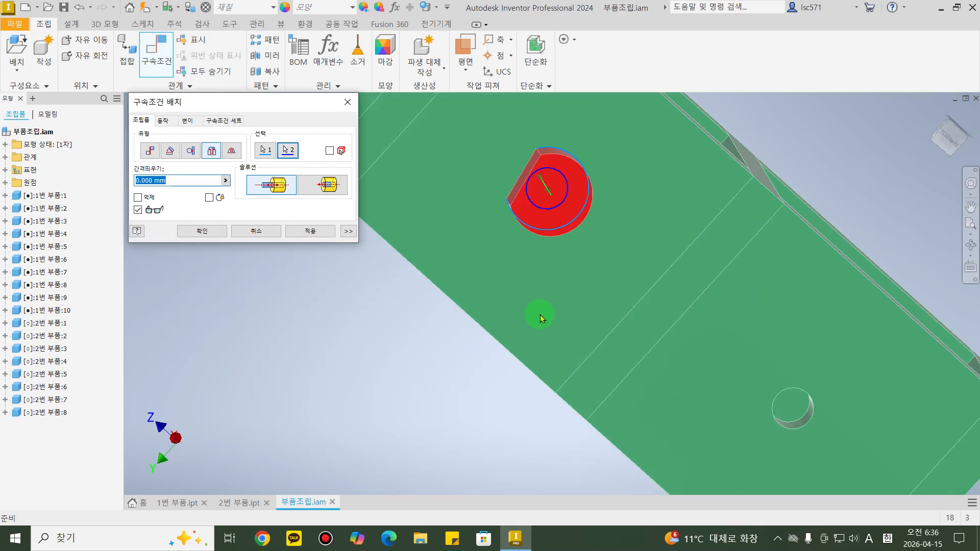
{"action": "scroll", "coordinate": [538, 315], "scroll_direction": "up", "scroll_amount": 5}
{"action": "left_click", "coordinate": [301, 228]}
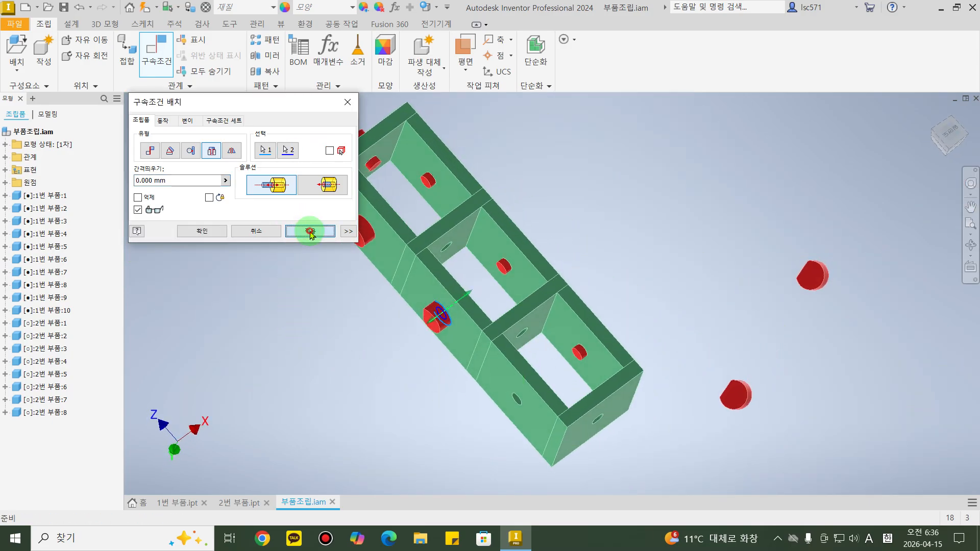
Insert the next loose bolt into the last empty side-plate hole of the box structure and apply the constraint.
{"action": "middle_click_drag", "start_coordinate": [804, 428], "coordinate": [746, 407], "text": "shift"}
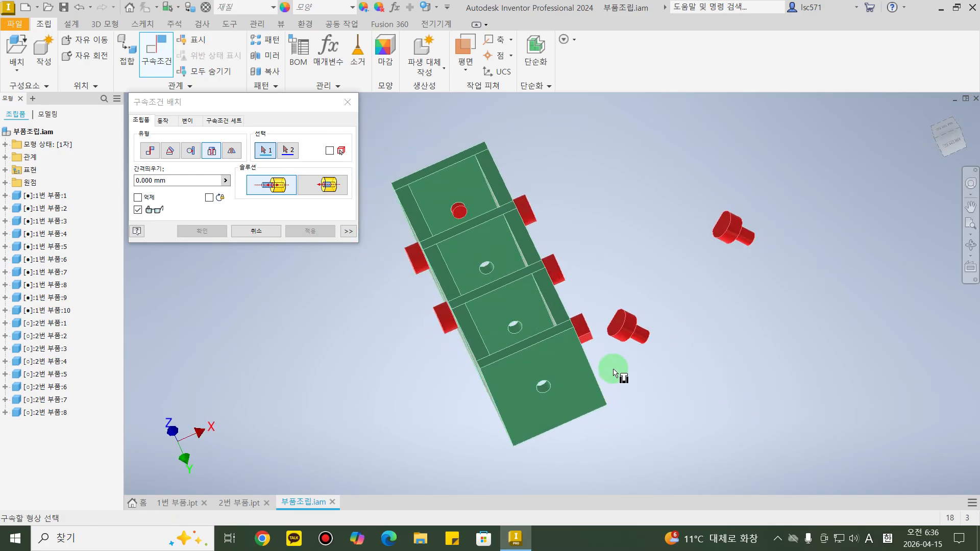
{"action": "scroll", "coordinate": [616, 370], "scroll_direction": "down", "scroll_amount": 5}
{"action": "left_click", "coordinate": [664, 274]}
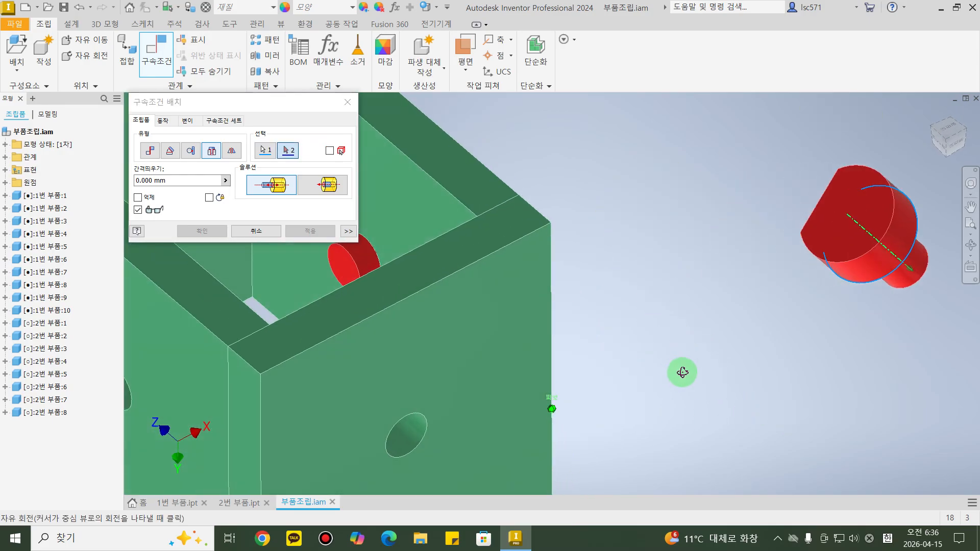
{"action": "middle_click_drag", "start_coordinate": [647, 359], "coordinate": [680, 372], "text": "shift"}
{"action": "scroll", "coordinate": [551, 378], "scroll_direction": "down", "scroll_amount": 3}
{"action": "middle_click_drag", "start_coordinate": [446, 259], "coordinate": [495, 256], "text": "shift"}
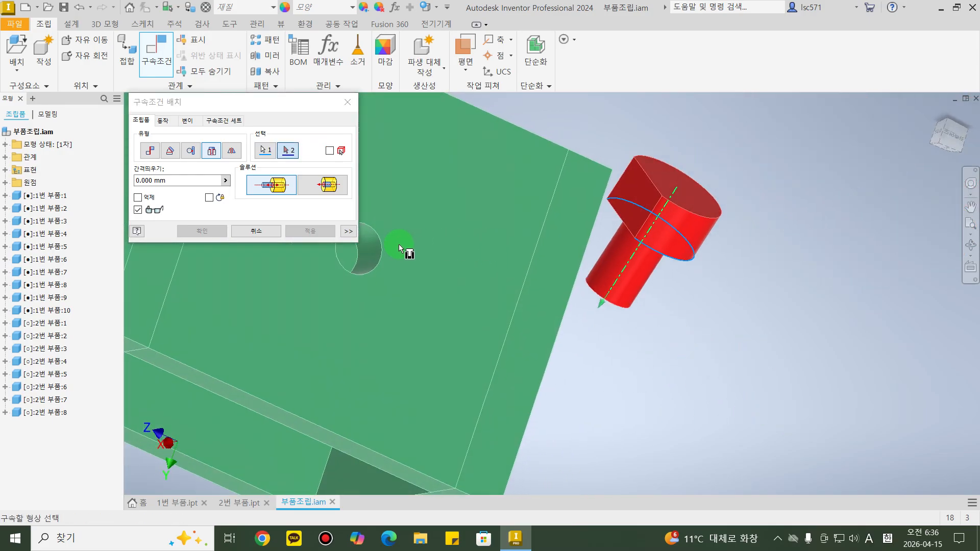
{"action": "left_click", "coordinate": [384, 243]}
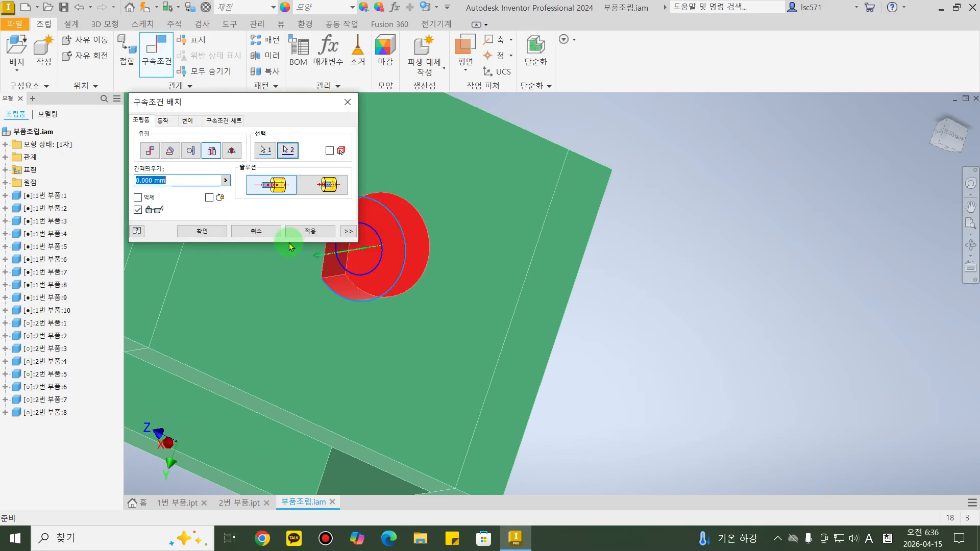
{"action": "left_click", "coordinate": [317, 233]}
Insert the last loose bolt into the hole of the empty outer end plate and finish the Insert constraints.
{"action": "middle_click_drag", "start_coordinate": [362, 219], "coordinate": [609, 343], "text": "shift"}
{"action": "middle_click_drag", "start_coordinate": [704, 339], "coordinate": [763, 157], "text": "shift"}
{"action": "scroll", "coordinate": [715, 106], "scroll_direction": "down", "scroll_amount": 8}
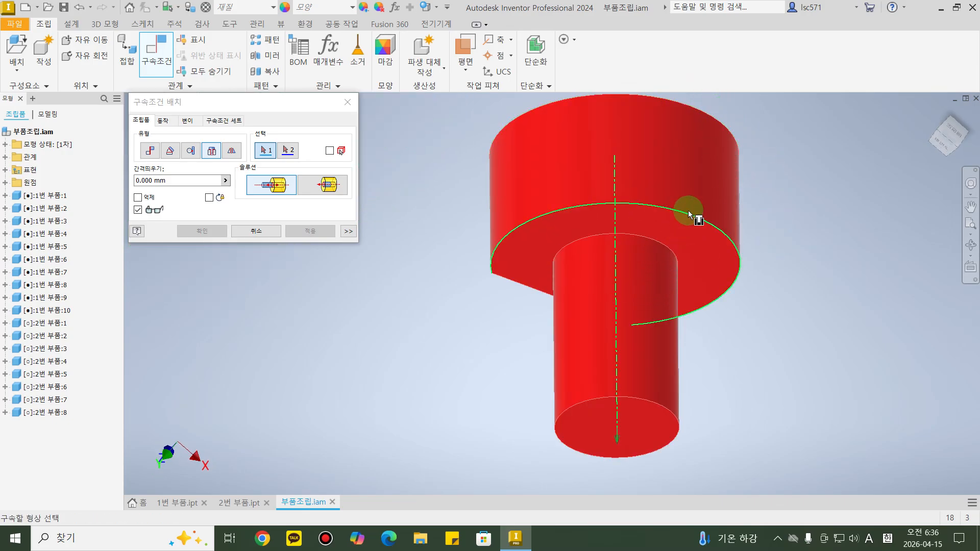
{"action": "left_click", "coordinate": [687, 210]}
{"action": "scroll", "coordinate": [760, 270], "scroll_direction": "up", "scroll_amount": 8}
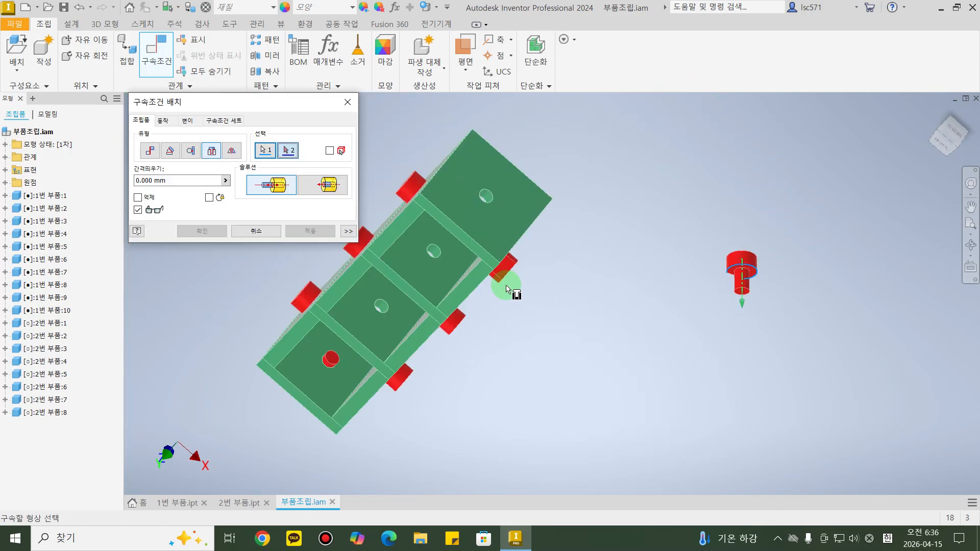
{"action": "scroll", "coordinate": [490, 193], "scroll_direction": "down", "scroll_amount": 5}
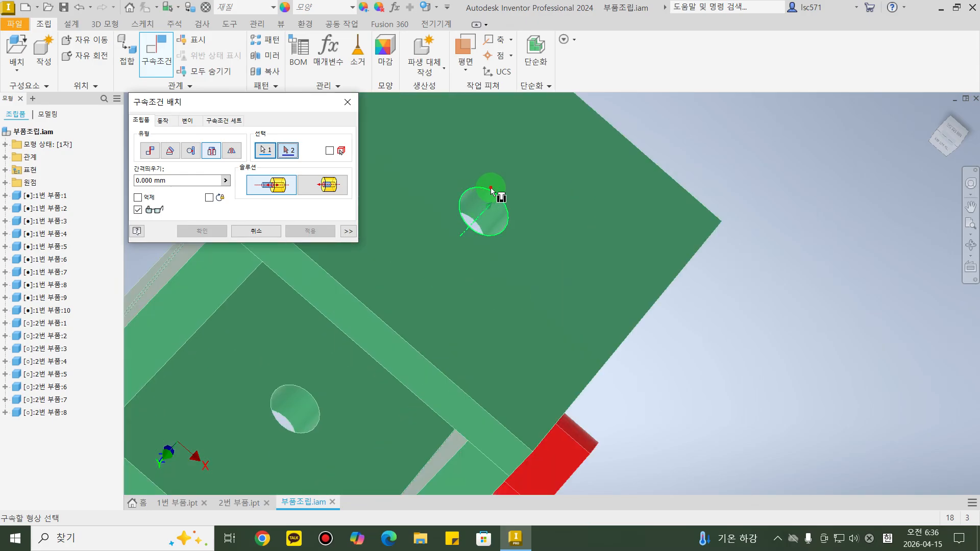
{"action": "left_click", "coordinate": [491, 189]}
{"action": "scroll", "coordinate": [635, 231], "scroll_direction": "up", "scroll_amount": 5}
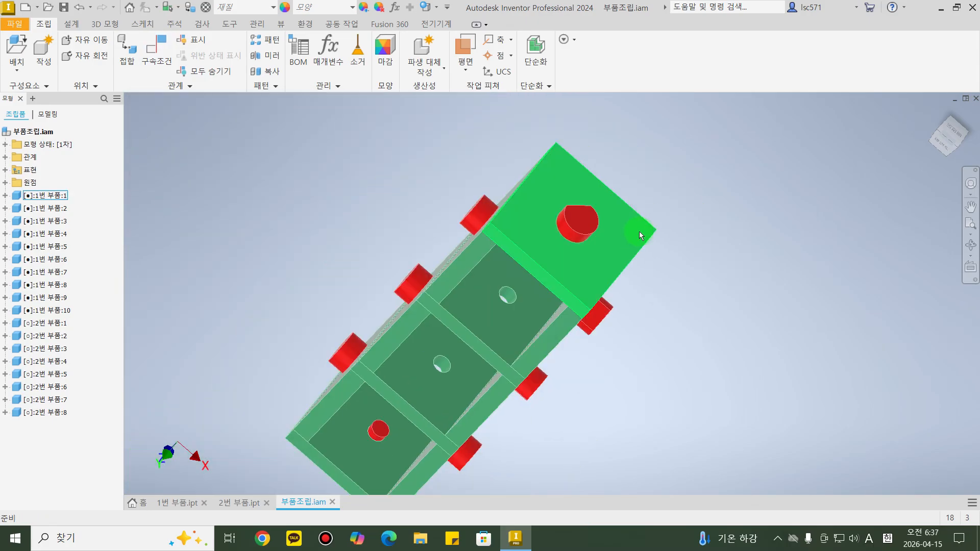
Turn the 2번 부품:6 bolt back and forth in its side-plate hole to check its rotational freedom.
{"action": "middle_click_drag", "start_coordinate": [641, 271], "coordinate": [525, 361], "text": "shift"}
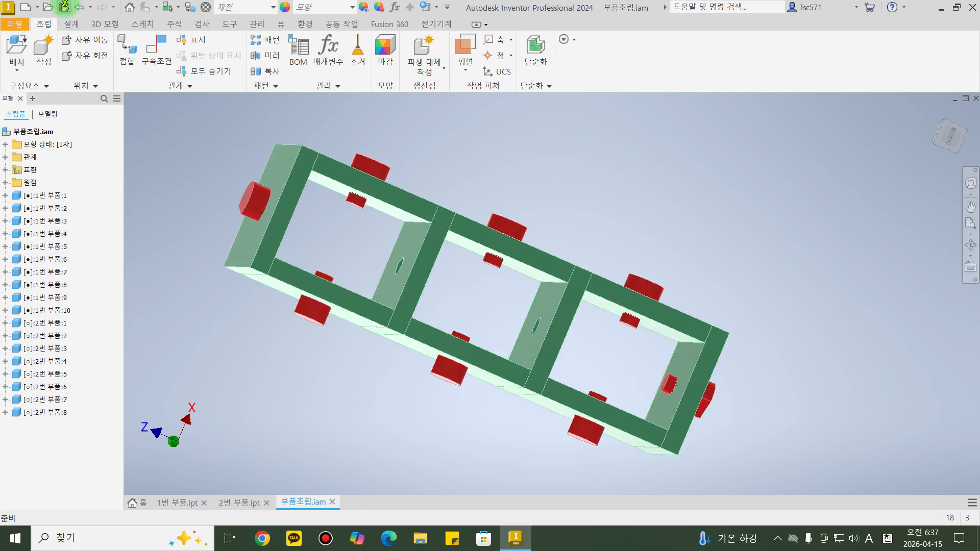
{"action": "middle_click_drag", "start_coordinate": [755, 400], "coordinate": [769, 358], "text": "shift"}
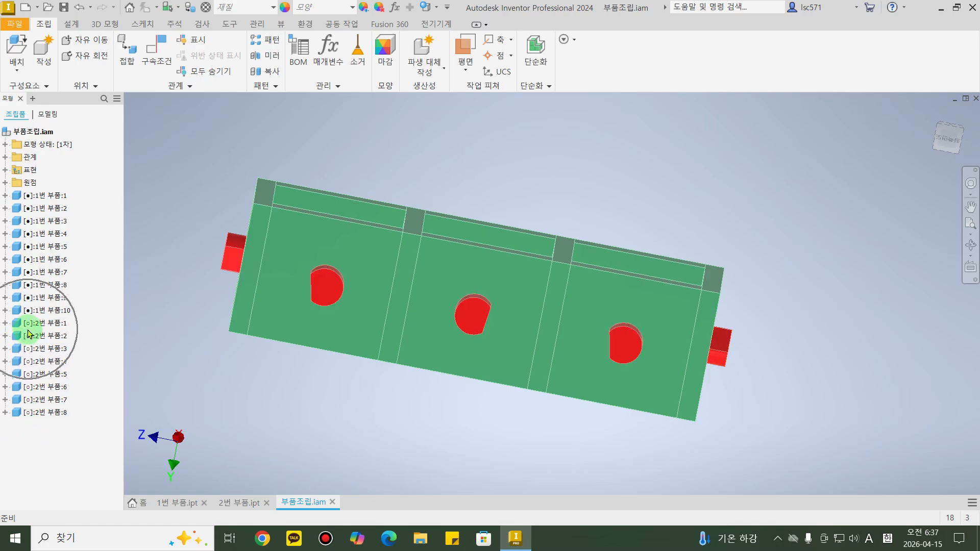
{"action": "left_click", "coordinate": [330, 300]}
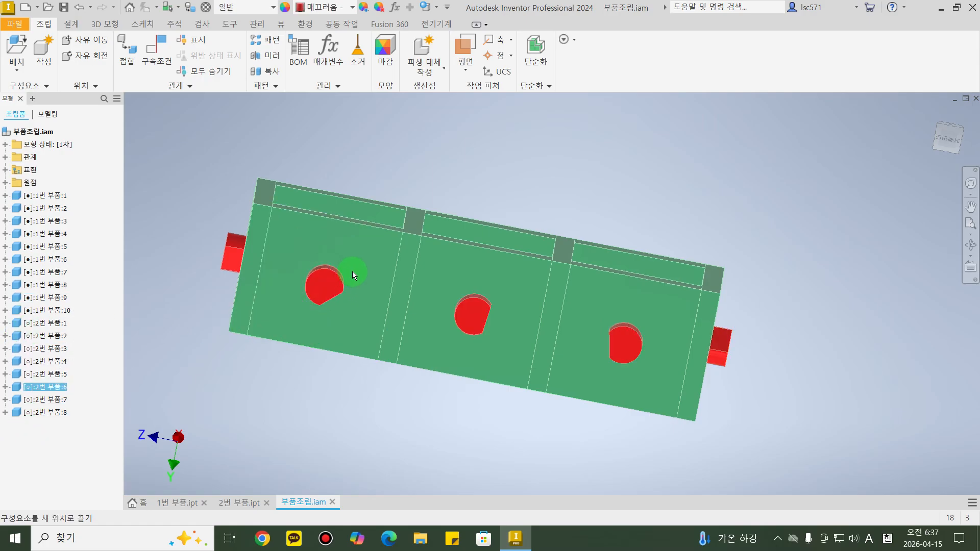
{"action": "middle_click_drag", "start_coordinate": [358, 404], "coordinate": [462, 343], "text": "shift"}
{"action": "left_click", "coordinate": [457, 161]}
{"action": "left_click_drag", "start_coordinate": [399, 268], "coordinate": [369, 253]}
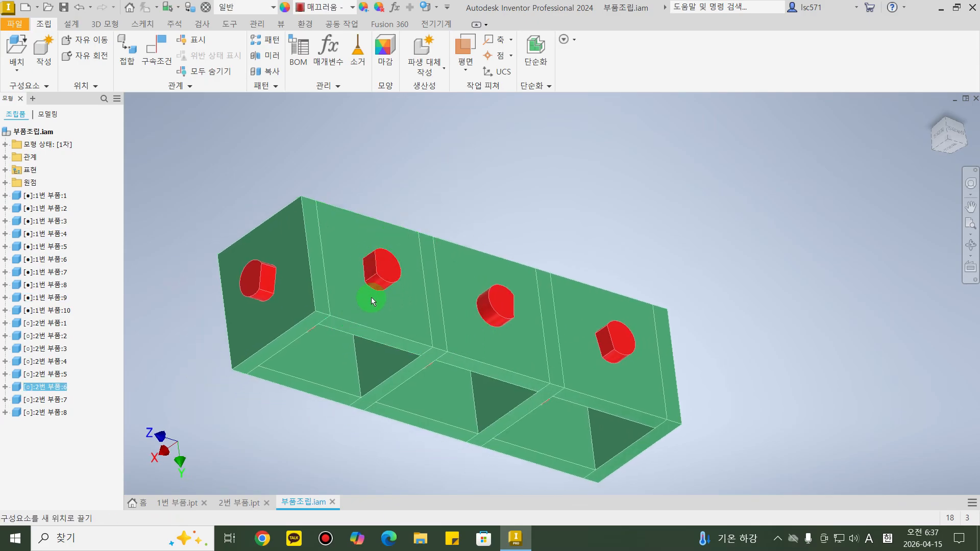
{"action": "left_click_drag", "start_coordinate": [373, 292], "coordinate": [362, 268]}
{"action": "left_click_drag", "start_coordinate": [377, 281], "coordinate": [378, 283]}
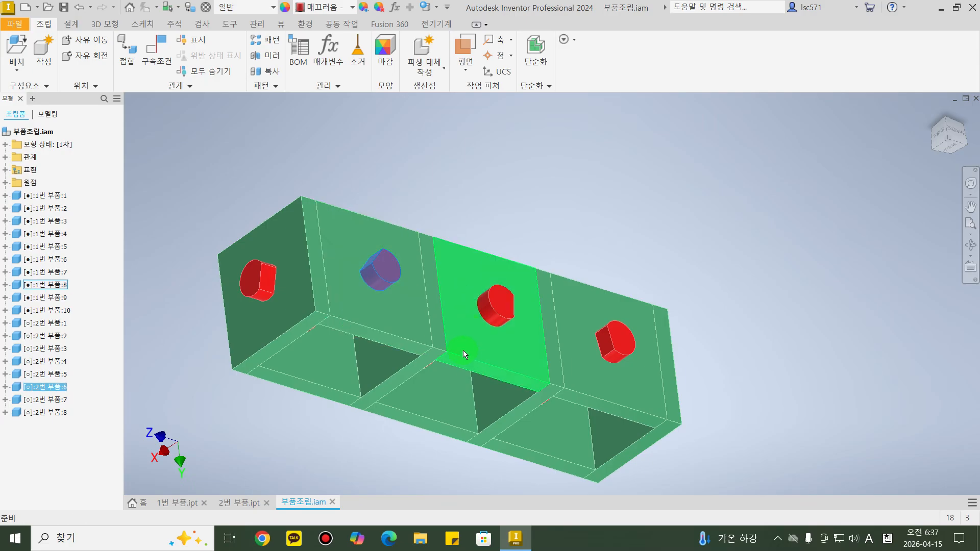
{"action": "mouse_move", "coordinate": [442, 386]}
{"action": "middle_mouse_down", "text": "shift"}
{"action": "mouse_move", "coordinate": [420, 414]}
{"action": "mouse_move", "coordinate": [485, 409]}
{"action": "mouse_move", "coordinate": [499, 444]}
{"action": "mouse_move", "coordinate": [509, 420]}
{"action": "mouse_move", "coordinate": [483, 427]}
{"action": "middle_mouse_up", "text": "shift"}
{"action": "left_click", "coordinate": [415, 414]}
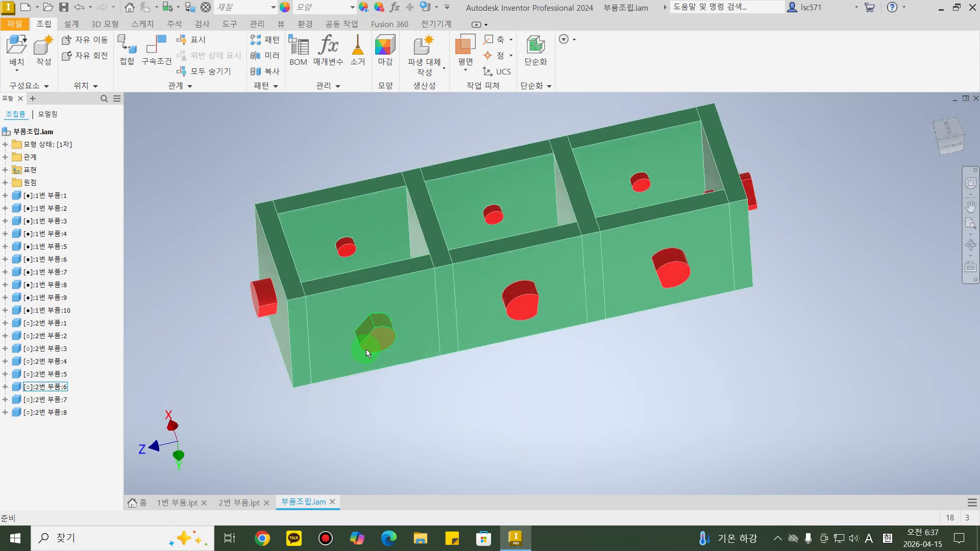
{"action": "mouse_move", "coordinate": [366, 348]}
{"action": "left_mouse_down"}
{"action": "mouse_move", "coordinate": [394, 322]}
{"action": "mouse_move", "coordinate": [366, 332]}
{"action": "left_mouse_up"}
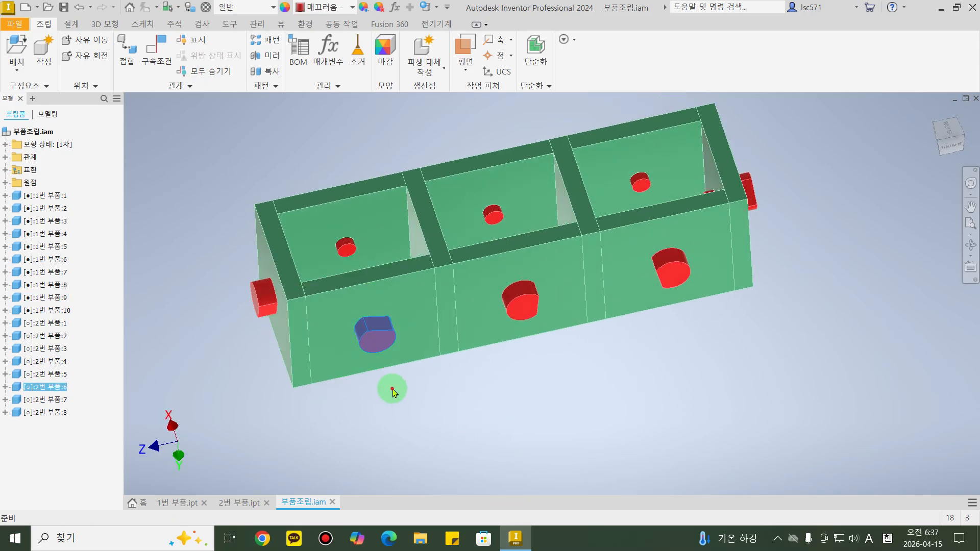
{"action": "left_click", "coordinate": [440, 424]}
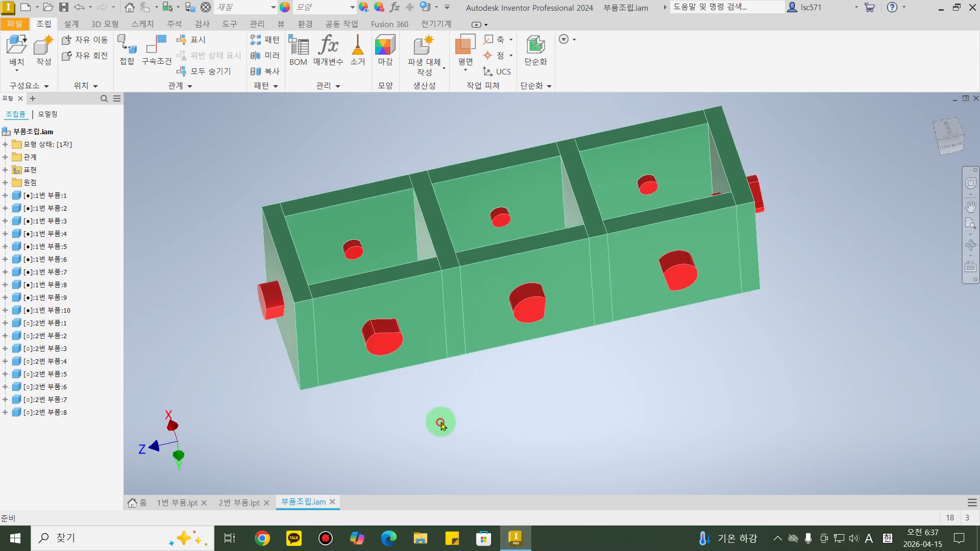
Start an Angle constraint between the flat face of the 2번 부품:6 bolt head and the rim face of its side plate.
{"action": "left_click", "coordinate": [167, 58]}
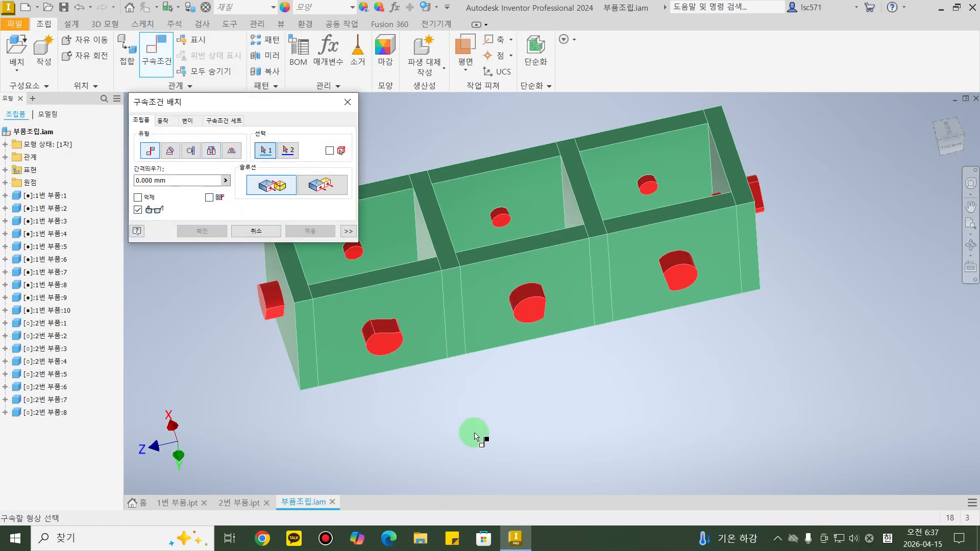
{"action": "middle_click_drag", "start_coordinate": [476, 438], "coordinate": [585, 447]}
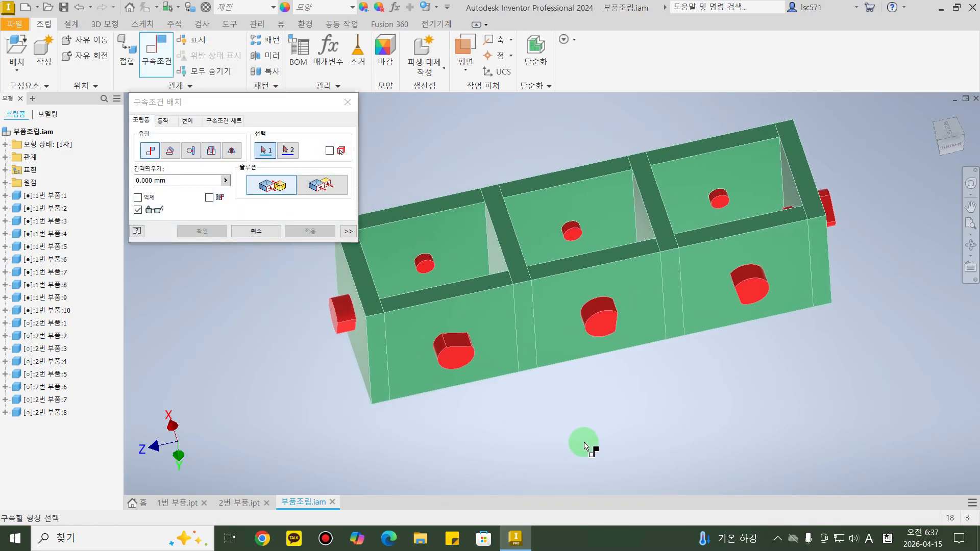
{"action": "left_click", "coordinate": [172, 151]}
{"action": "left_click", "coordinate": [264, 194]}
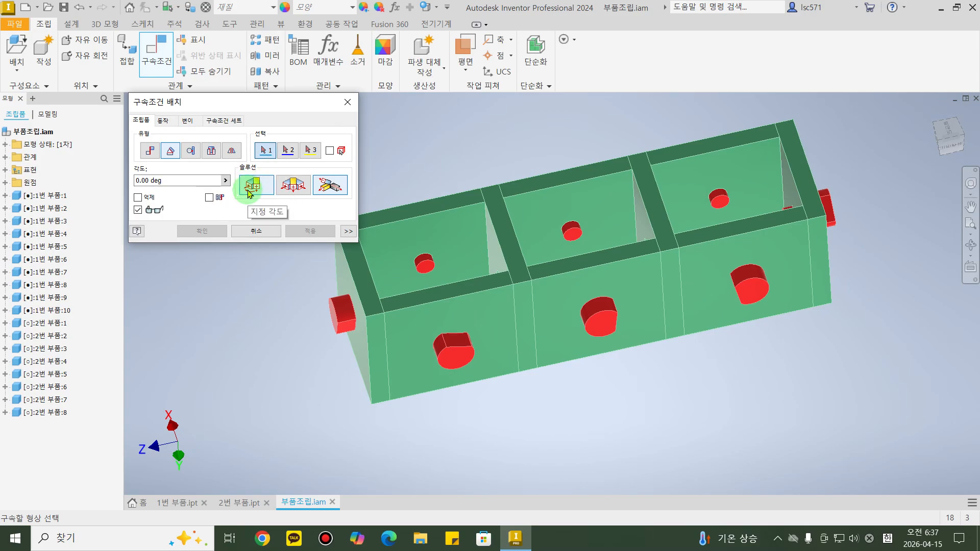
{"action": "scroll", "coordinate": [451, 332], "scroll_direction": "down", "scroll_amount": 3}
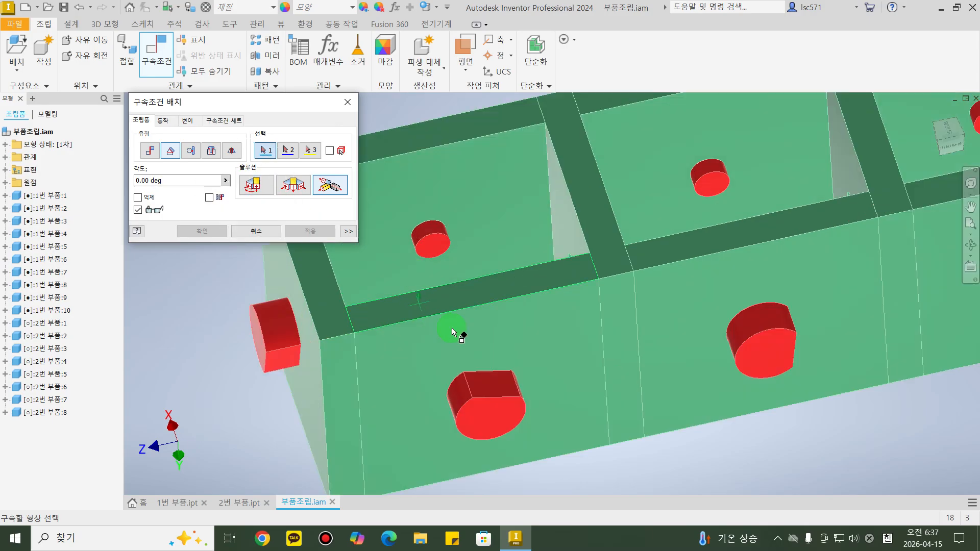
{"action": "left_click", "coordinate": [485, 389]}
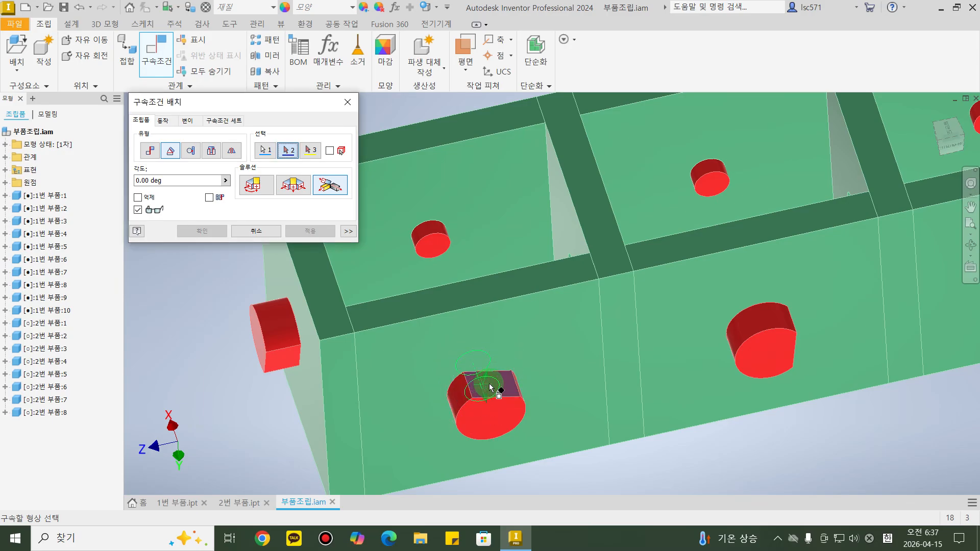
{"action": "left_click", "coordinate": [533, 284]}
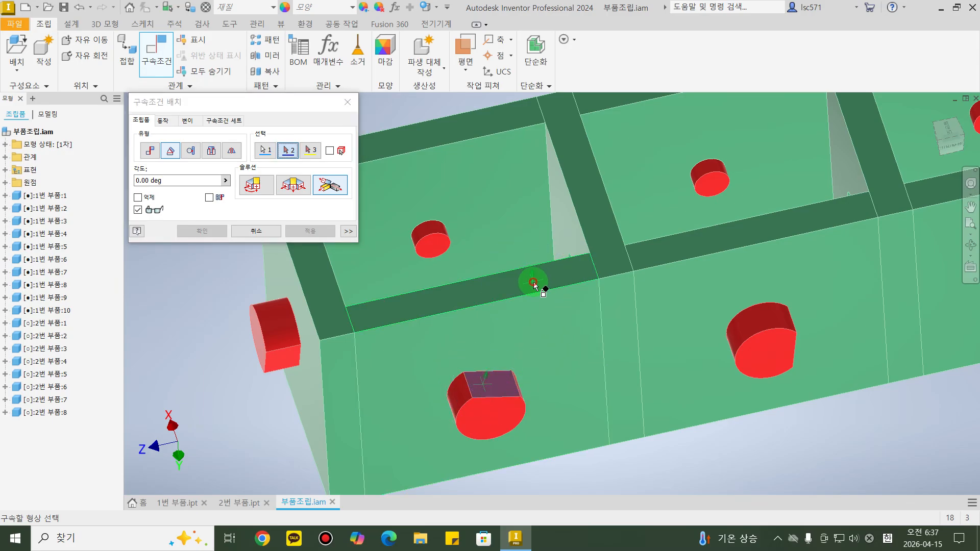
{"action": "middle_click_drag", "start_coordinate": [571, 433], "coordinate": [192, 282], "text": "shift"}
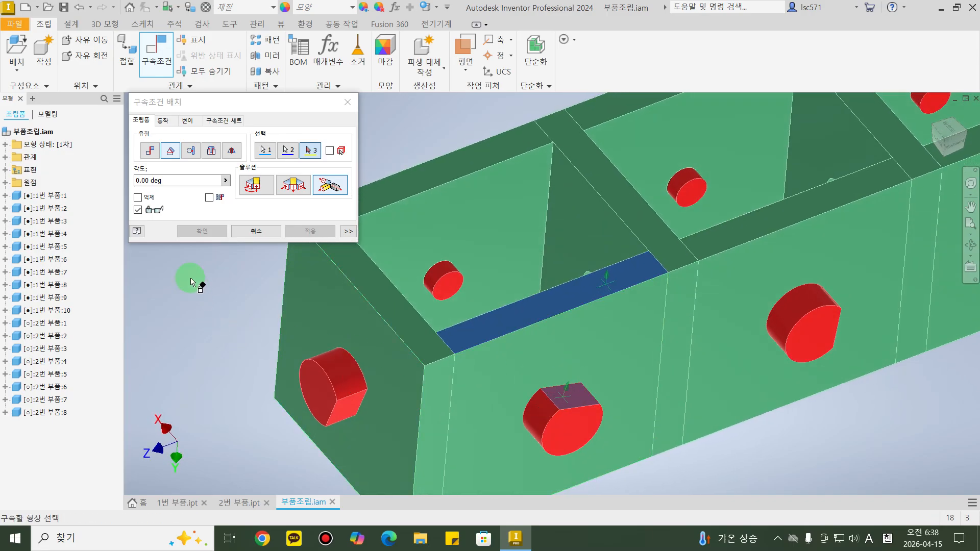
Switch the solution to directed angle (지정 각도) and try an angle of 45 deg for the bolt's flat face.
{"action": "left_click", "coordinate": [257, 189]}
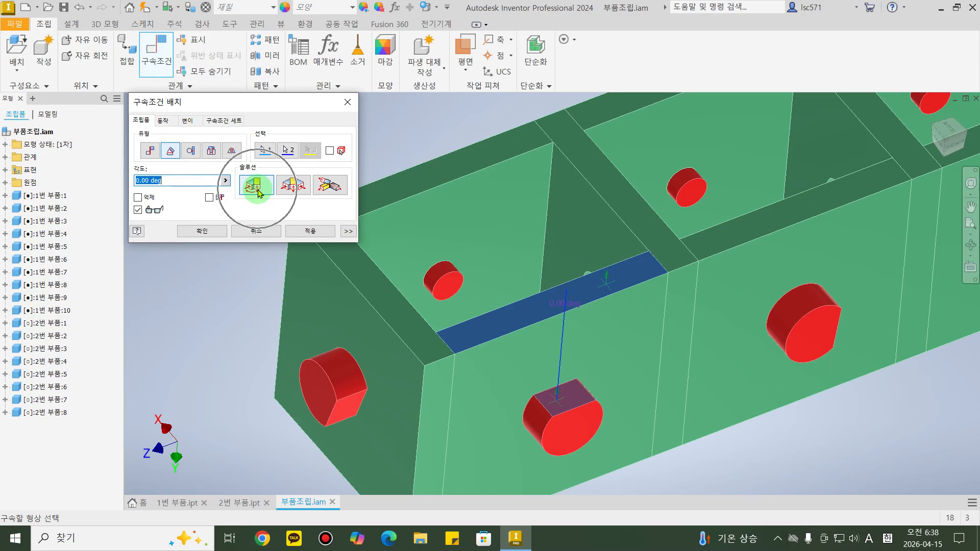
{"action": "left_click", "coordinate": [265, 152]}
{"action": "middle_click_drag", "start_coordinate": [752, 443], "coordinate": [714, 425], "text": "shift"}
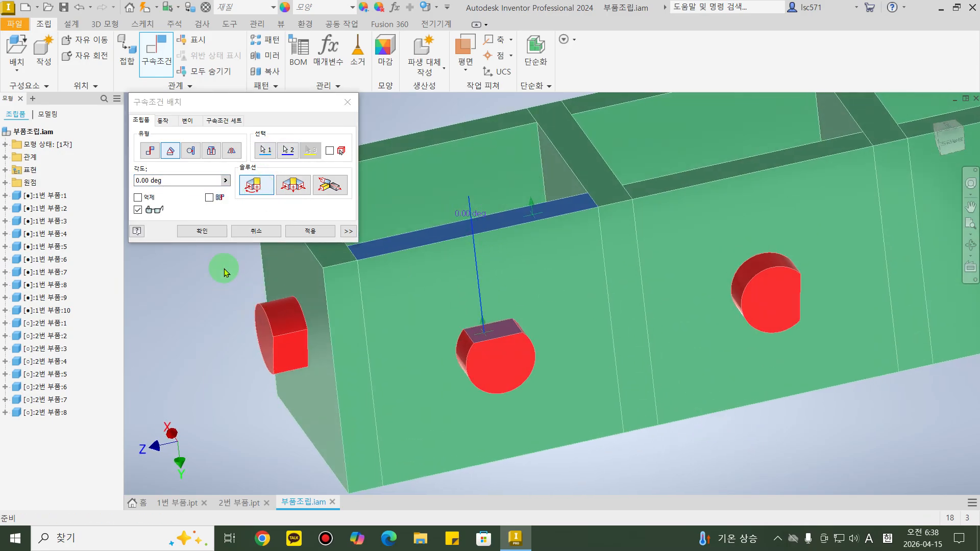
{"action": "left_click", "coordinate": [171, 180]}
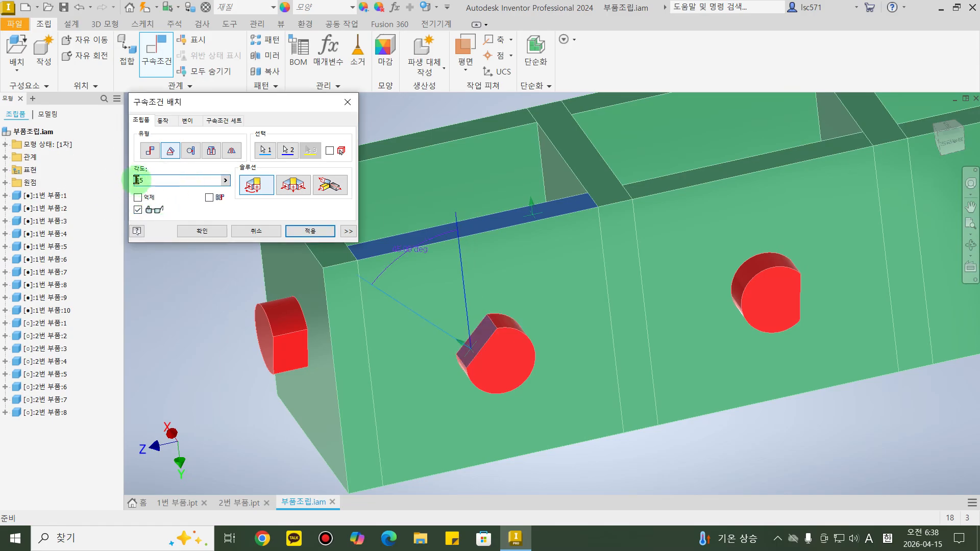
{"action": "middle_click_drag", "start_coordinate": [650, 363], "coordinate": [711, 346], "text": "shift"}
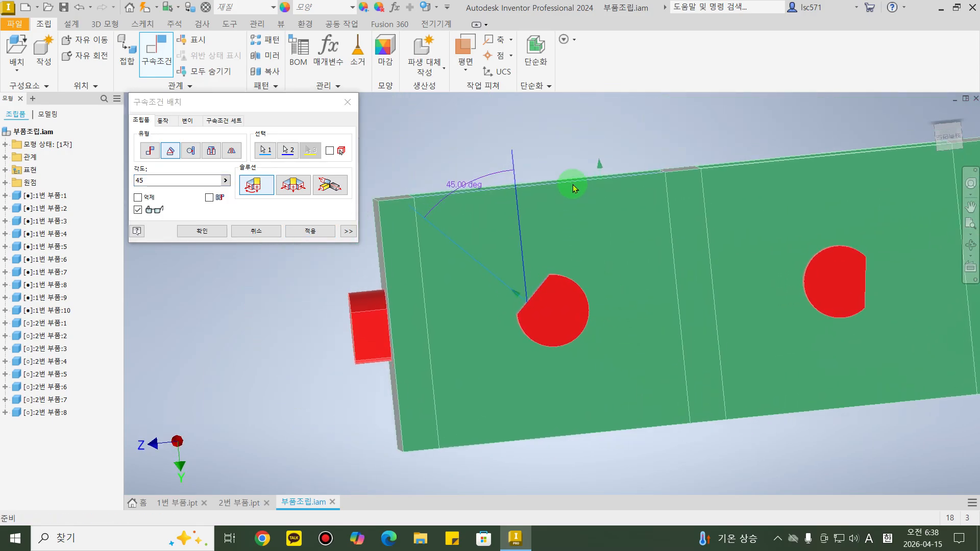
Set the constraint angle to 0 deg and confirm it to fix the 2번 부품:6 bolt's rotation.
{"action": "double_click", "coordinate": [174, 180]}
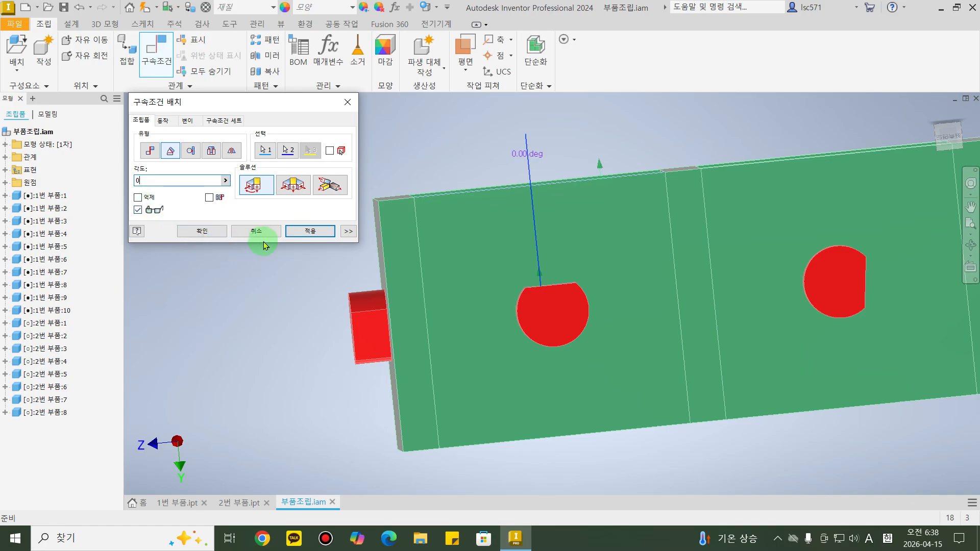
{"action": "left_click", "coordinate": [201, 231]}
{"action": "middle_click_drag", "start_coordinate": [516, 256], "coordinate": [628, 383], "text": "shift"}
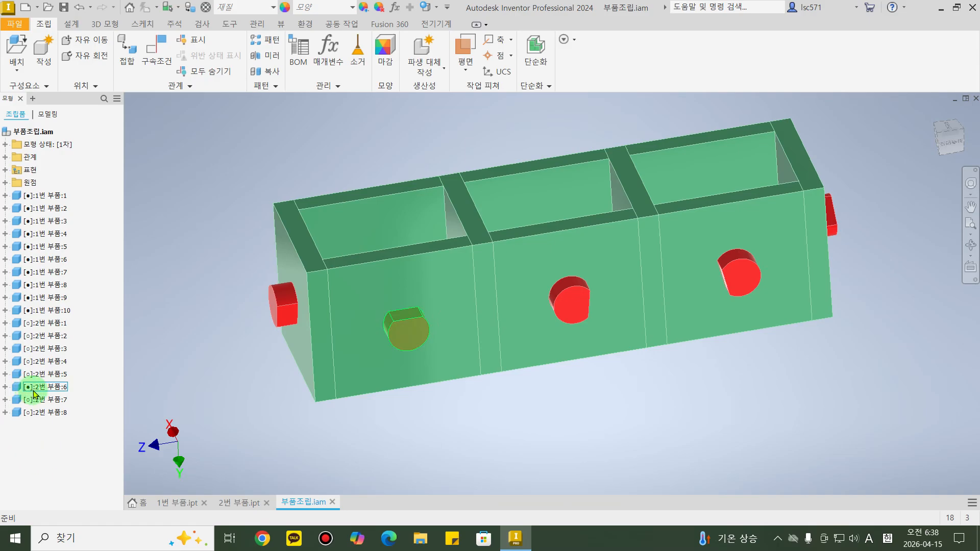
Apply a directed Angle constraint of 0 deg between the flat face of the side wall's middle bolt and the rim face of its plate.
{"action": "left_click", "coordinate": [156, 47]}
{"action": "middle_click_drag", "start_coordinate": [590, 449], "coordinate": [536, 328], "text": "shift"}
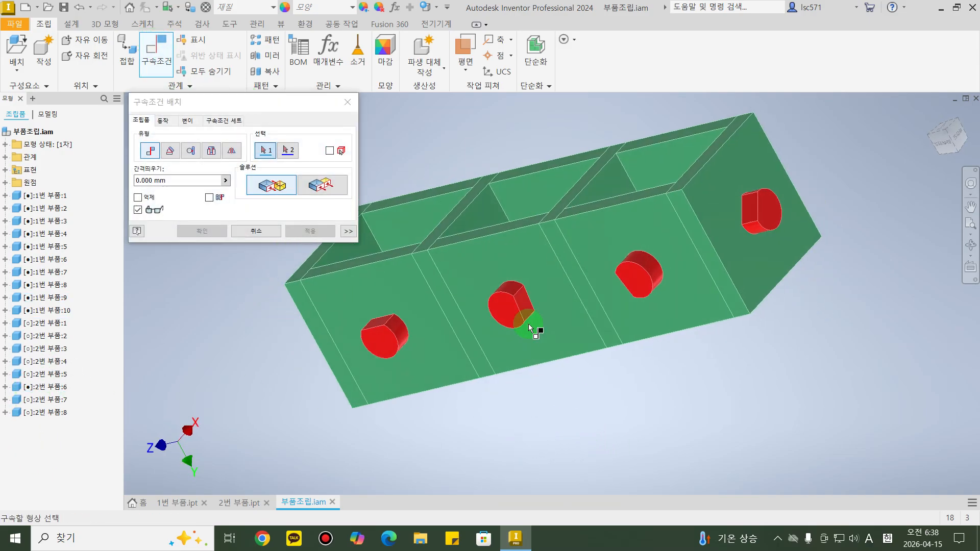
{"action": "left_click", "coordinate": [525, 302]}
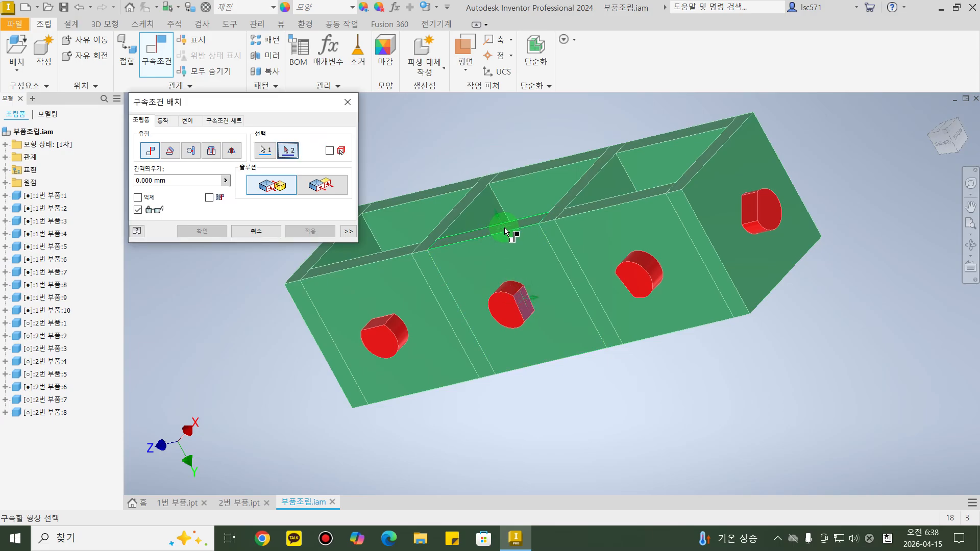
{"action": "left_click", "coordinate": [503, 229]}
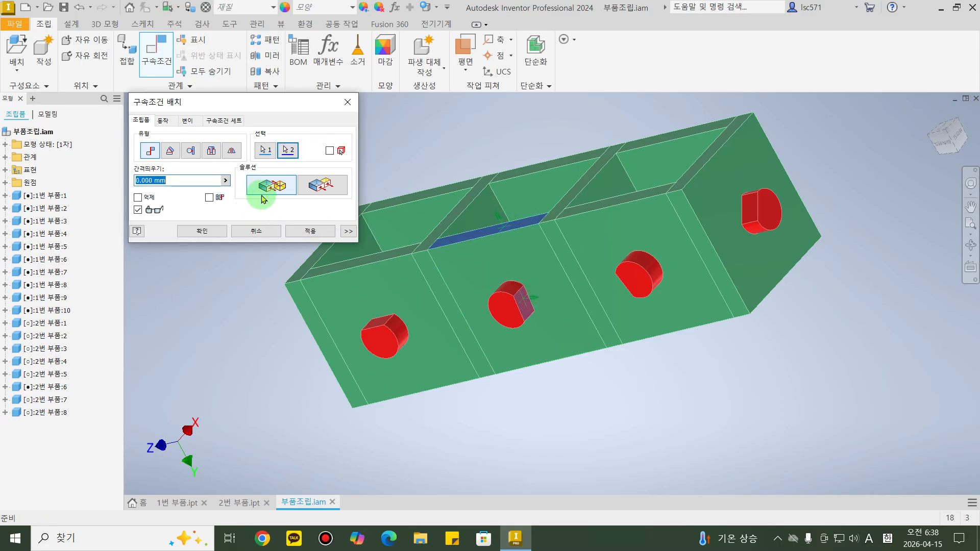
{"action": "left_click", "coordinate": [171, 152]}
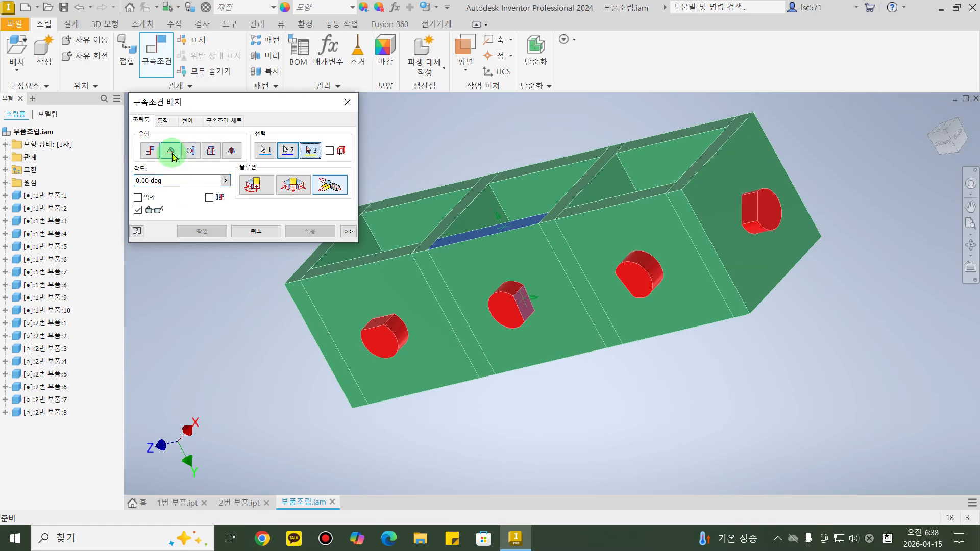
{"action": "left_click", "coordinate": [254, 186]}
{"action": "left_click", "coordinate": [424, 244]}
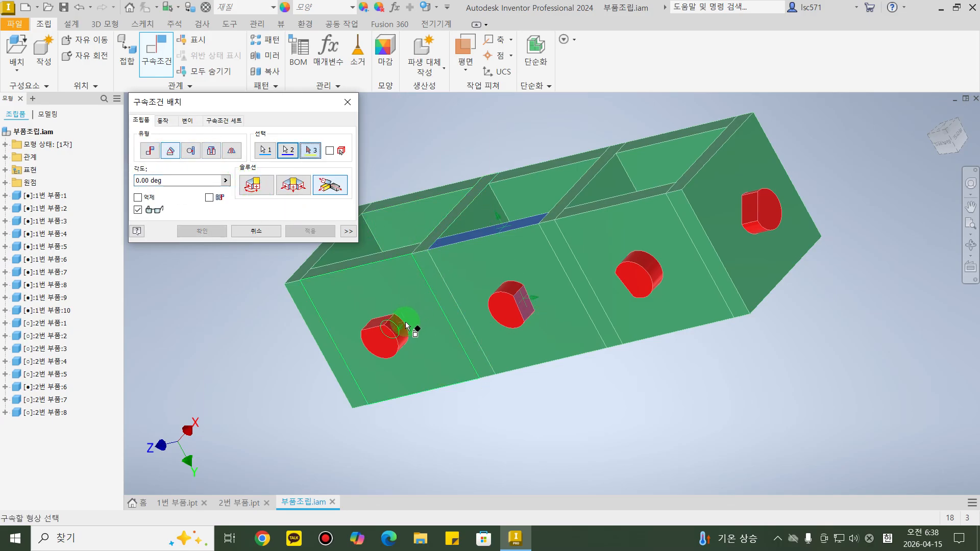
{"action": "left_click", "coordinate": [245, 170]}
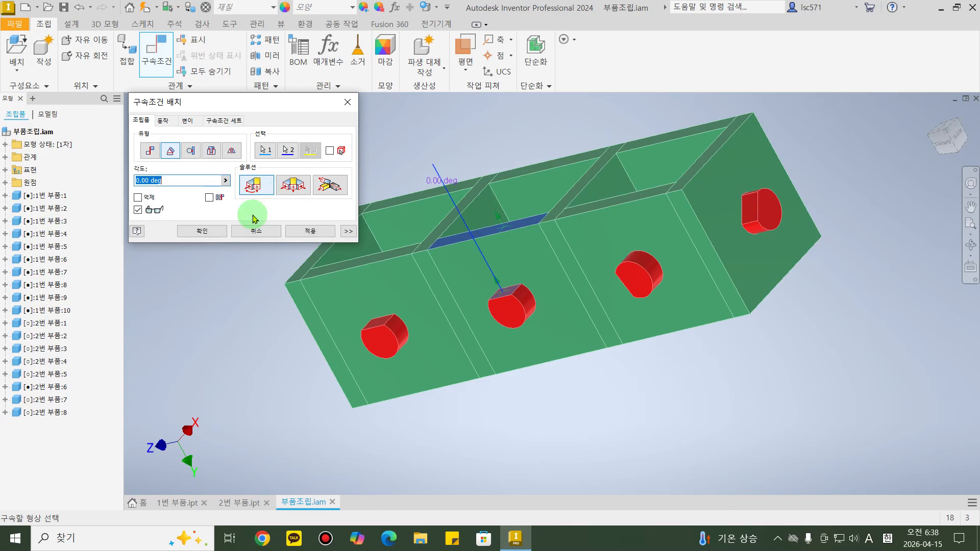
{"action": "left_click", "coordinate": [273, 149]}
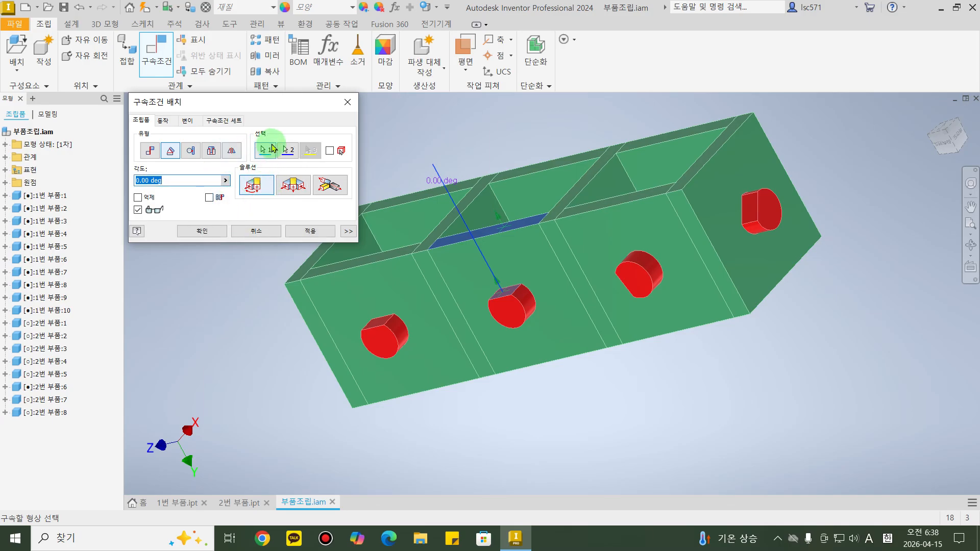
{"action": "left_click", "coordinate": [308, 231]}
Apply a 0 deg directed Angle constraint between the flat face of the last unfixed bolt on this side wall and its plate's rim.
{"action": "scroll", "coordinate": [678, 258], "scroll_direction": "up", "scroll_amount": 2}
{"action": "left_click", "coordinate": [170, 166]}
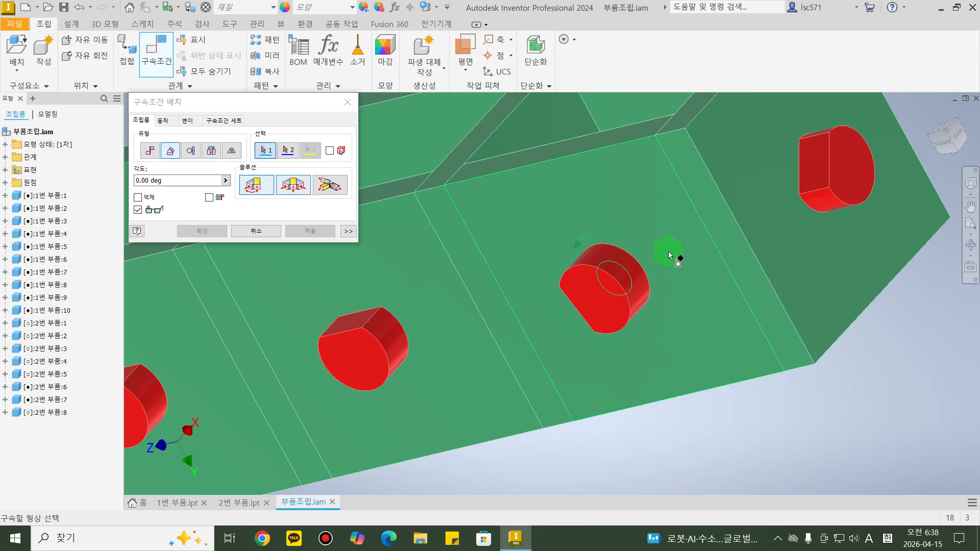
{"action": "middle_click_drag", "start_coordinate": [668, 253], "coordinate": [646, 285], "text": "shift"}
{"action": "left_click", "coordinate": [630, 247]}
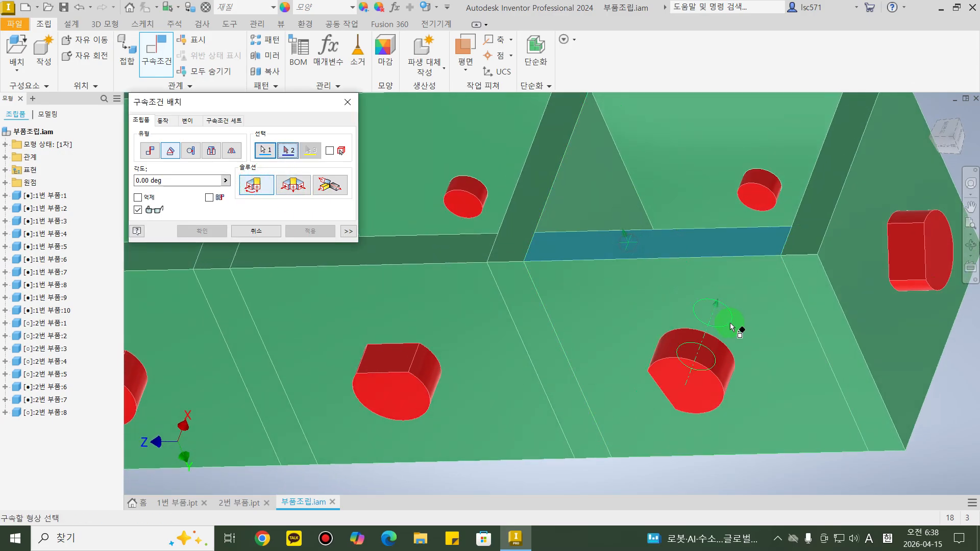
{"action": "middle_click_drag", "start_coordinate": [730, 326], "coordinate": [811, 326], "text": "shift"}
{"action": "left_click", "coordinate": [771, 310]}
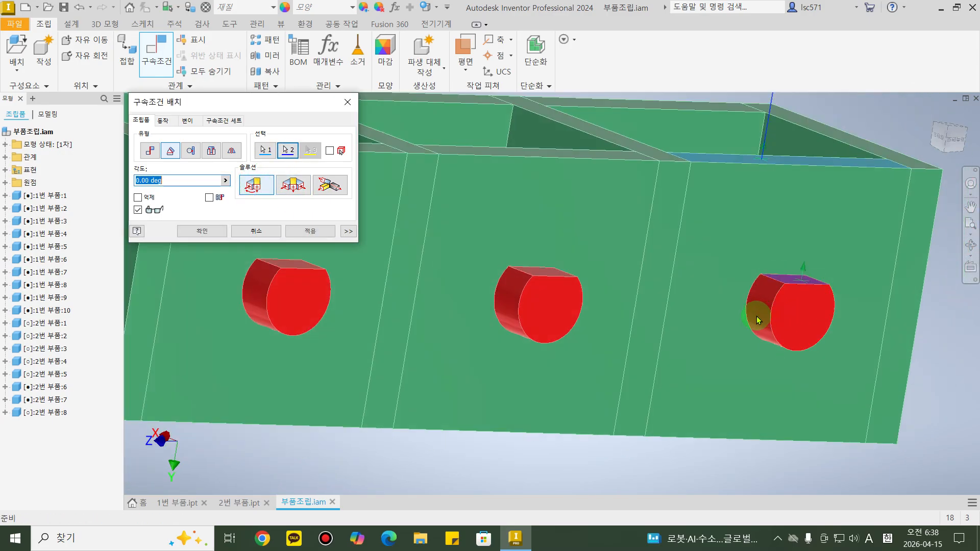
{"action": "scroll", "coordinate": [764, 354], "scroll_direction": "down", "scroll_amount": 5}
{"action": "left_click", "coordinate": [289, 232]}
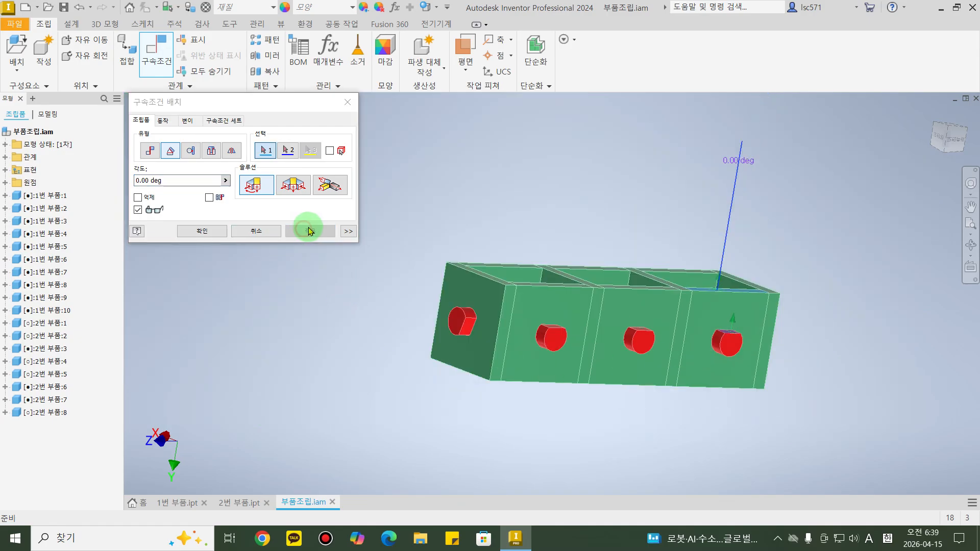
Apply a 0 deg directed Angle constraint between the flat face of the bolt in the +Z end plate and that plate's rim face.
{"action": "middle_click_drag", "start_coordinate": [455, 360], "coordinate": [442, 285], "text": "shift"}
{"action": "scroll", "coordinate": [443, 285], "scroll_direction": "up", "scroll_amount": 5}
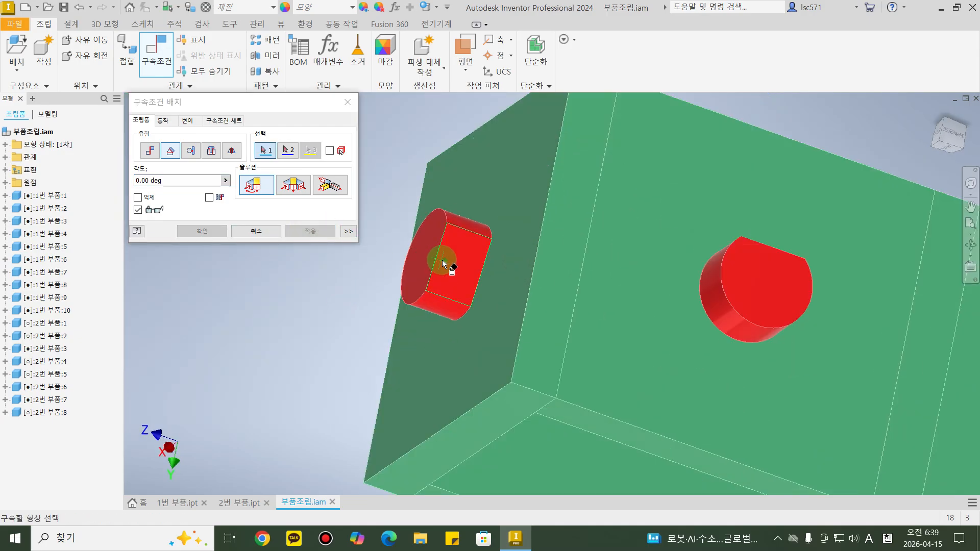
{"action": "left_click", "coordinate": [464, 284]}
{"action": "scroll", "coordinate": [464, 284], "scroll_direction": "down", "scroll_amount": 5}
{"action": "middle_click_drag", "start_coordinate": [521, 295], "coordinate": [476, 324], "text": "shift"}
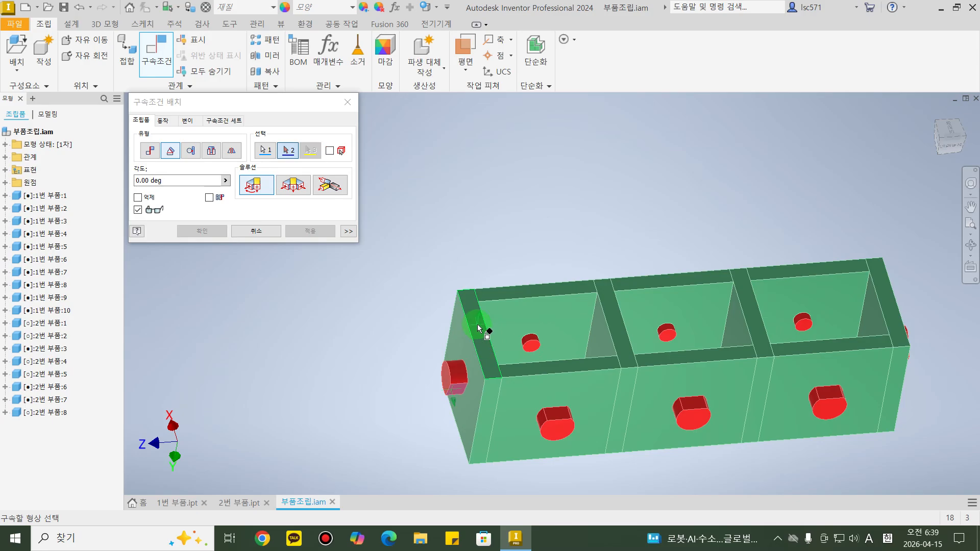
{"action": "left_click", "coordinate": [477, 324]}
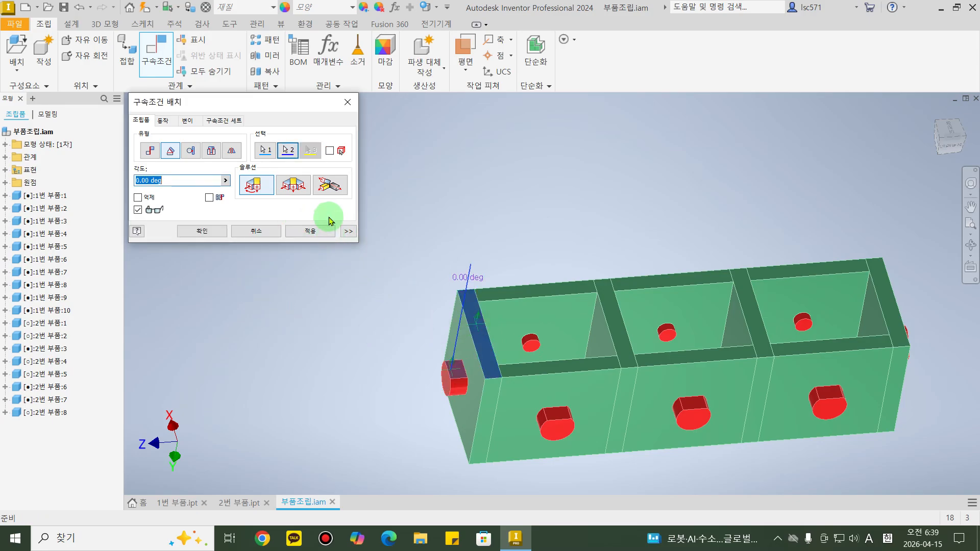
{"action": "left_click", "coordinate": [311, 231]}
On the opposite long wall, align the flat face of the bolt nearest the +Z end to its plate's rim with a 0 deg Angle constraint.
{"action": "middle_click_drag", "start_coordinate": [612, 296], "coordinate": [657, 385], "text": "shift"}
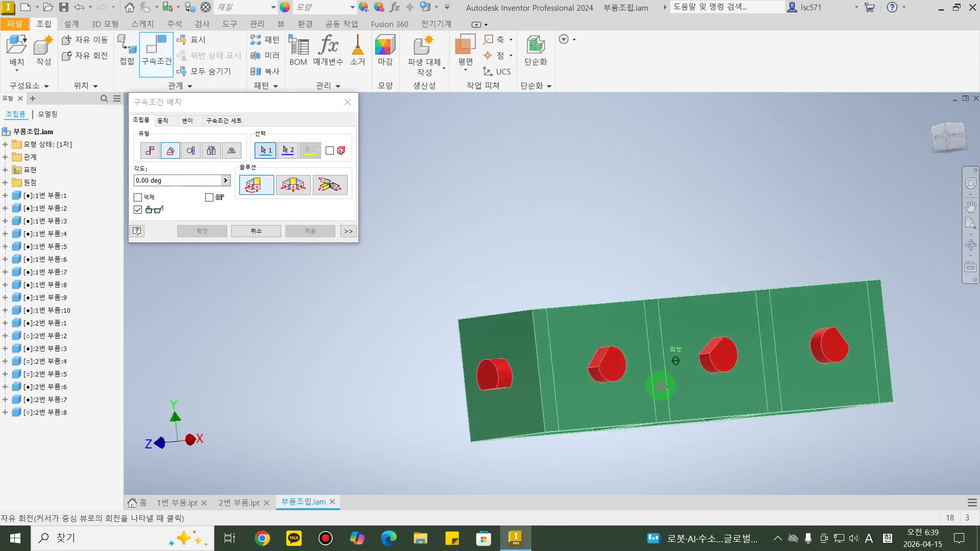
{"action": "scroll", "coordinate": [622, 397], "scroll_direction": "up", "scroll_amount": 3}
{"action": "scroll", "coordinate": [622, 397], "scroll_direction": "up", "scroll_amount": 3}
{"action": "left_click", "coordinate": [561, 224]}
{"action": "scroll", "coordinate": [540, 273], "scroll_direction": "down", "scroll_amount": 4}
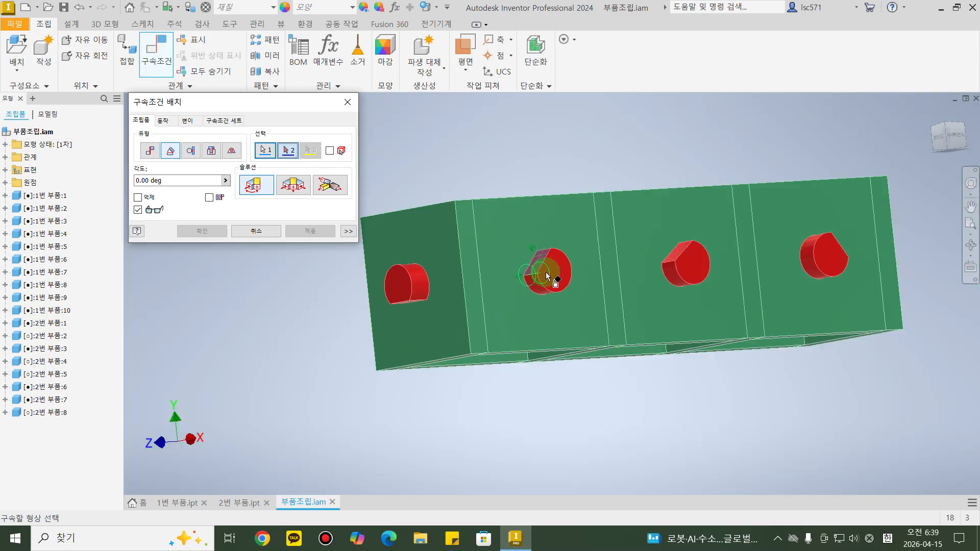
{"action": "middle_click_drag", "start_coordinate": [540, 273], "coordinate": [564, 277], "text": "shift"}
{"action": "left_click", "coordinate": [526, 153]}
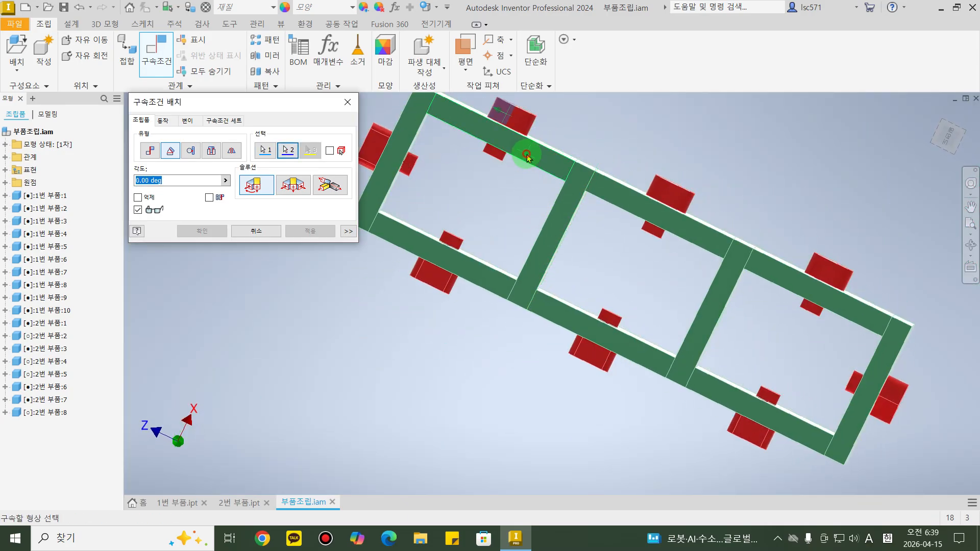
{"action": "left_click", "coordinate": [310, 231]}
Fix the opposite wall's middle bolt with a 0 deg directed Angle constraint between its flat face and the adjacent rim face.
{"action": "middle_click_drag", "start_coordinate": [648, 203], "coordinate": [656, 315], "text": "shift"}
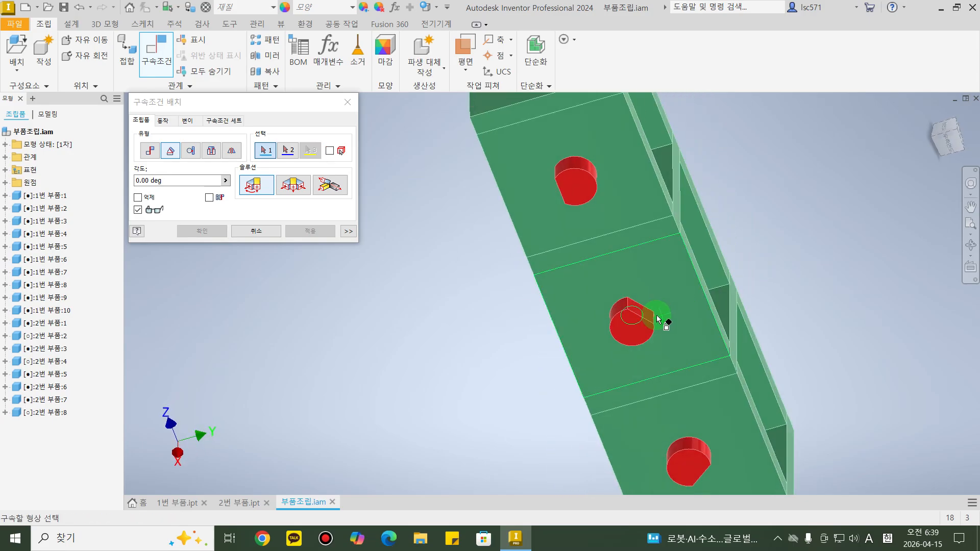
{"action": "left_click", "coordinate": [639, 311]}
{"action": "middle_click_drag", "start_coordinate": [737, 317], "coordinate": [691, 247], "text": "shift"}
{"action": "left_click", "coordinate": [679, 231]}
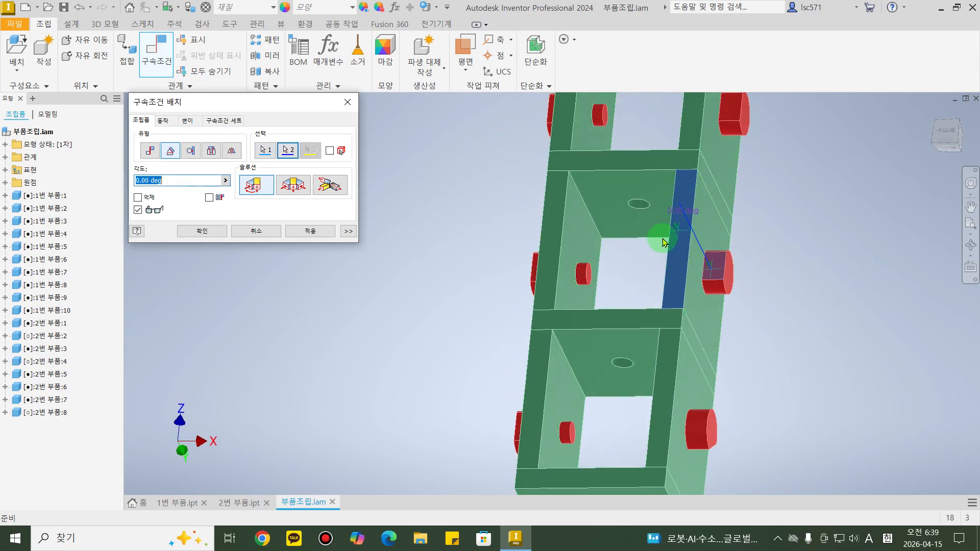
{"action": "left_click", "coordinate": [316, 240]}
Constrain the opposite wall's remaining bolt at a directed angle of 0 deg between its flat face and its plate's rim face.
{"action": "middle_click_drag", "start_coordinate": [667, 300], "coordinate": [509, 316], "text": "shift"}
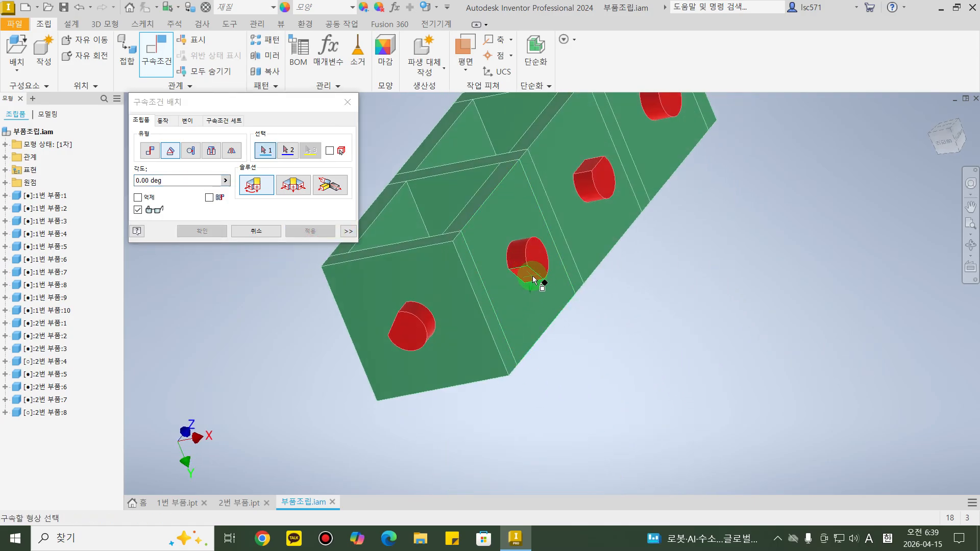
{"action": "left_click", "coordinate": [532, 279]}
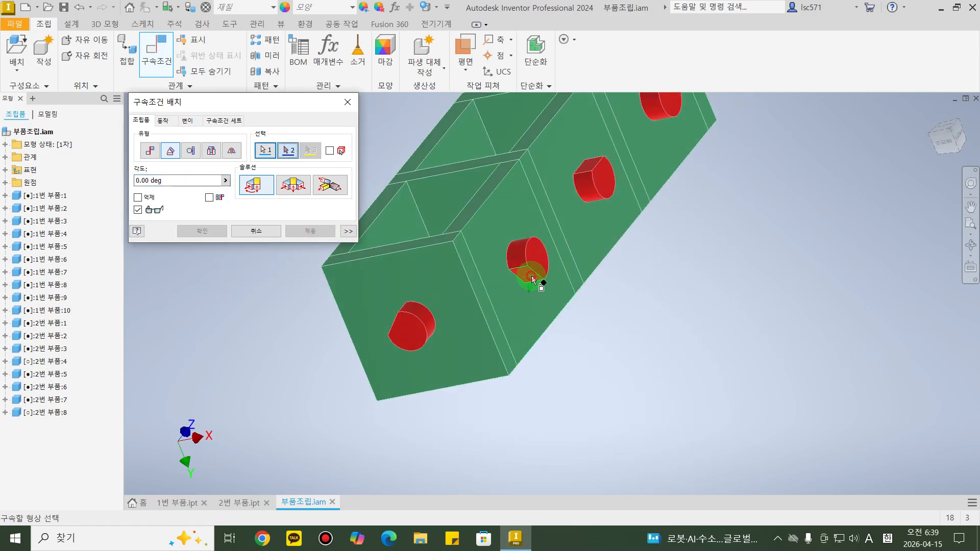
{"action": "left_click", "coordinate": [475, 205]}
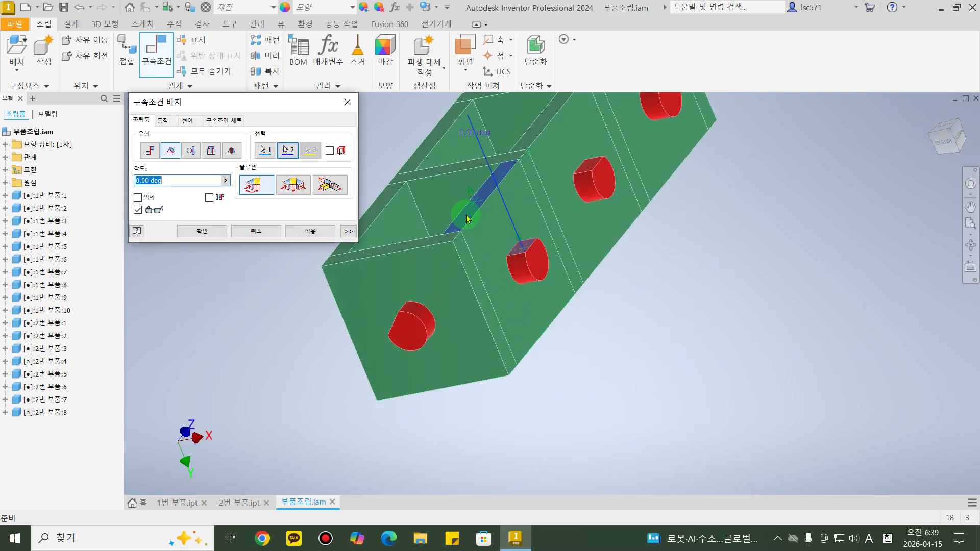
{"action": "left_click", "coordinate": [317, 231]}
Constrain the flat face of the 2번 부품:8 bolt at 0 deg to the rim face of its end plate and finish the Constrain command.
{"action": "middle_click_drag", "start_coordinate": [635, 339], "coordinate": [701, 361], "text": "shift"}
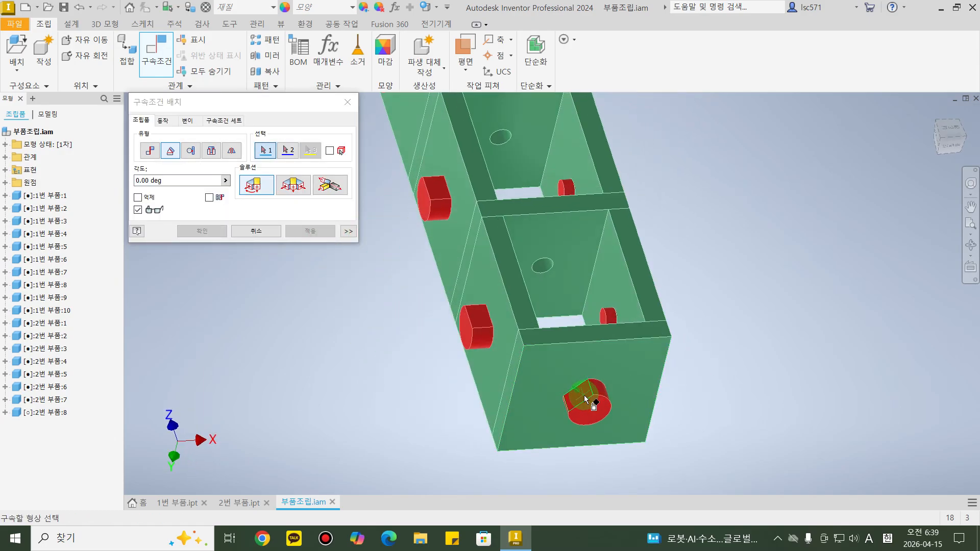
{"action": "left_click", "coordinate": [586, 399]}
{"action": "left_click", "coordinate": [590, 335]}
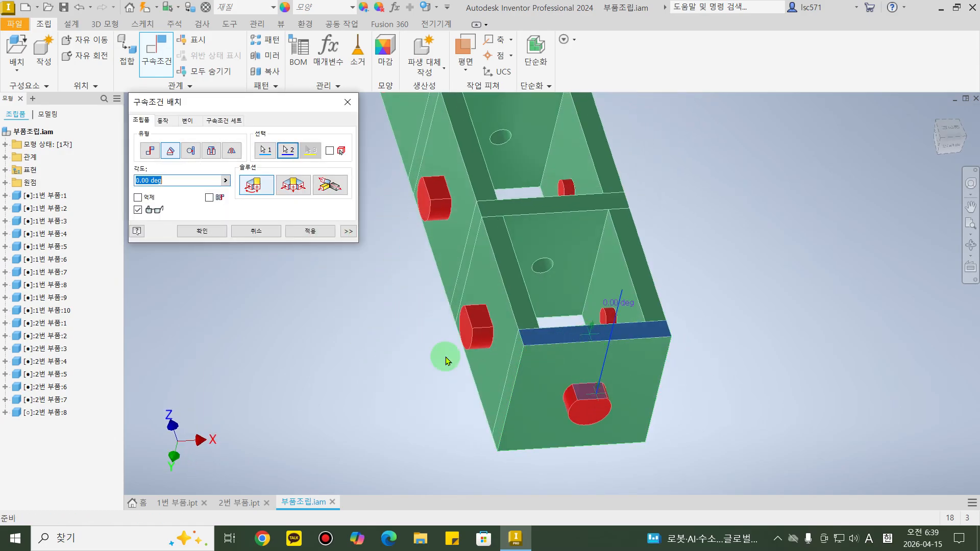
{"action": "left_click", "coordinate": [203, 236]}
{"action": "middle_click_drag", "start_coordinate": [640, 390], "coordinate": [587, 361], "text": "shift"}
{"action": "scroll", "coordinate": [503, 390], "scroll_direction": "down", "scroll_amount": 3}
{"action": "middle_click_drag", "start_coordinate": [640, 382], "coordinate": [619, 384], "text": "shift"}
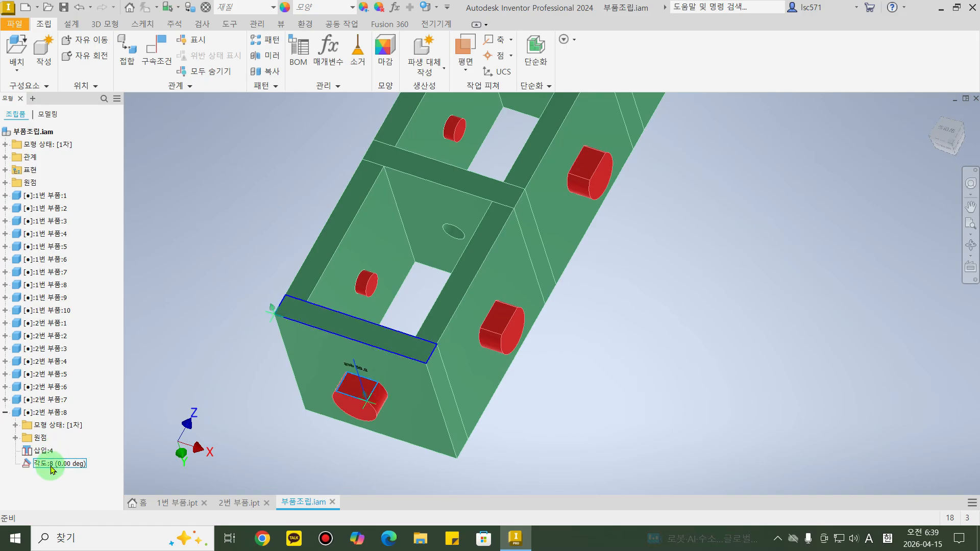
Change the existing angle constraint of the 2번 부품:8 bolt to 45 deg.
{"action": "left_click", "coordinate": [54, 465]}
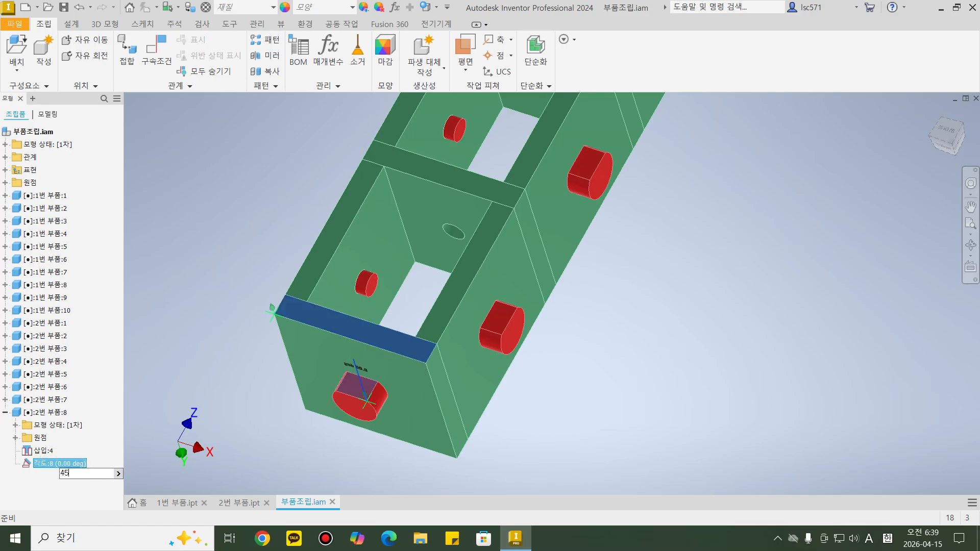
{"action": "left_click", "coordinate": [58, 467]}
{"action": "scroll", "coordinate": [350, 412], "scroll_direction": "down", "scroll_amount": 4}
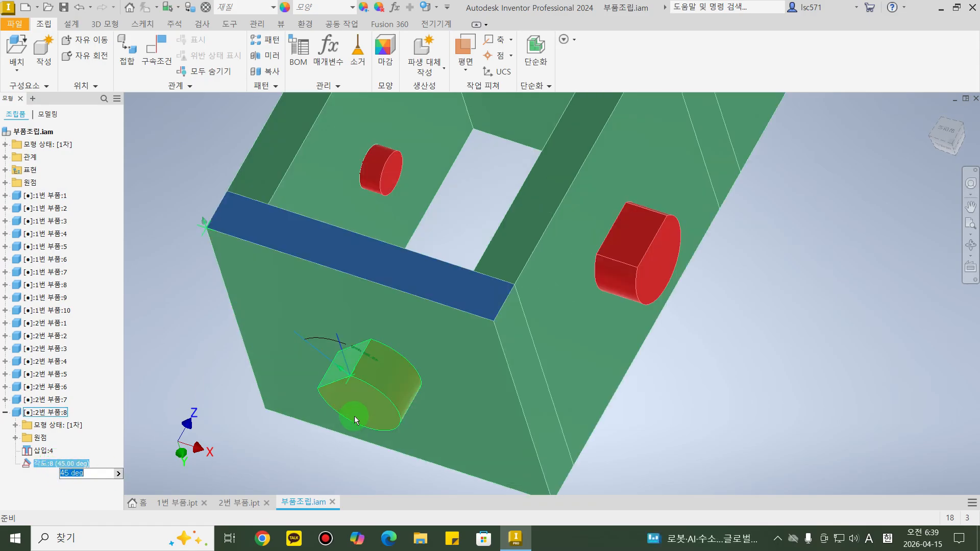
{"action": "middle_click_drag", "start_coordinate": [357, 406], "coordinate": [328, 412]}
{"action": "left_click", "coordinate": [58, 466]}
{"action": "scroll", "coordinate": [355, 393], "scroll_direction": "up", "scroll_amount": 3}
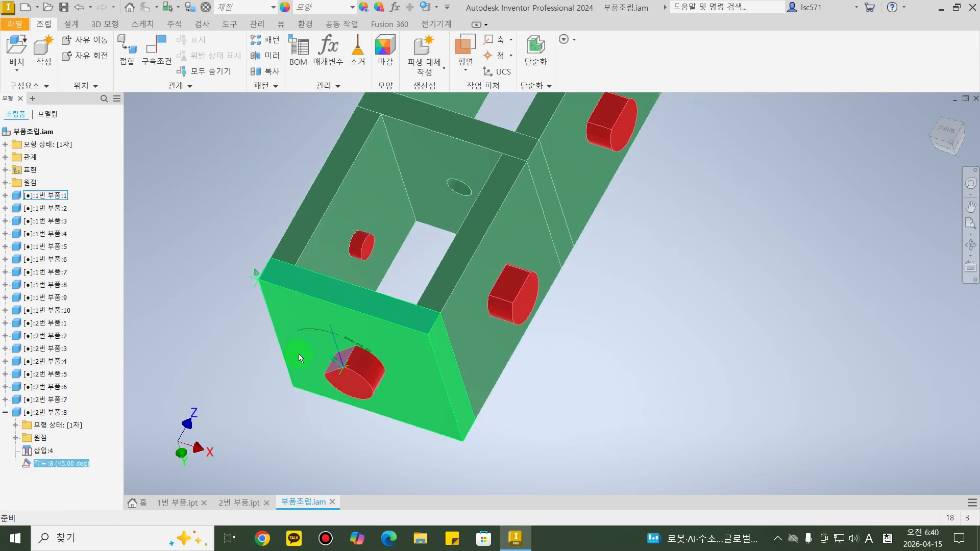
{"action": "left_click", "coordinate": [202, 176]}
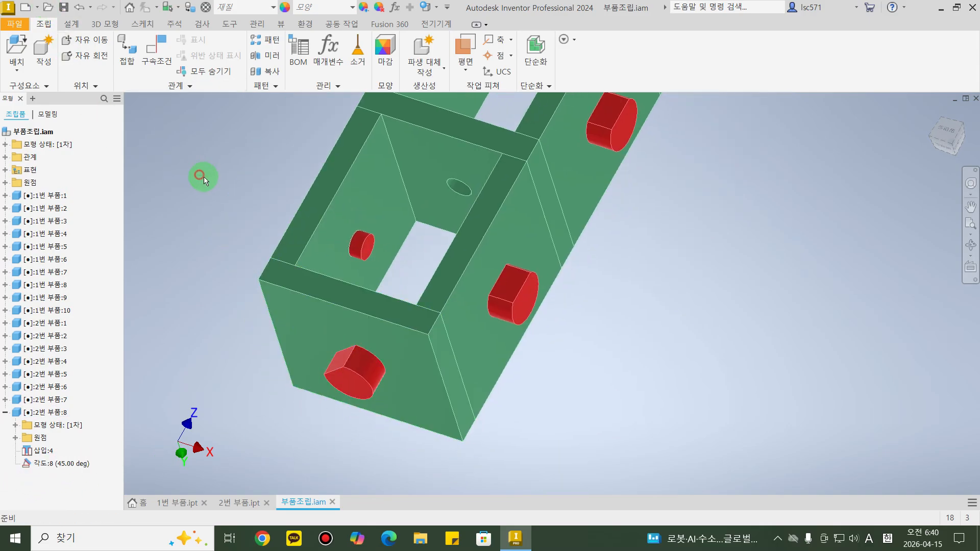
Try to add a second directed Angle constraint of 0 deg between the 2번 부품:8 bolt's flat face and the end plate's rim face.
{"action": "left_click", "coordinate": [156, 48]}
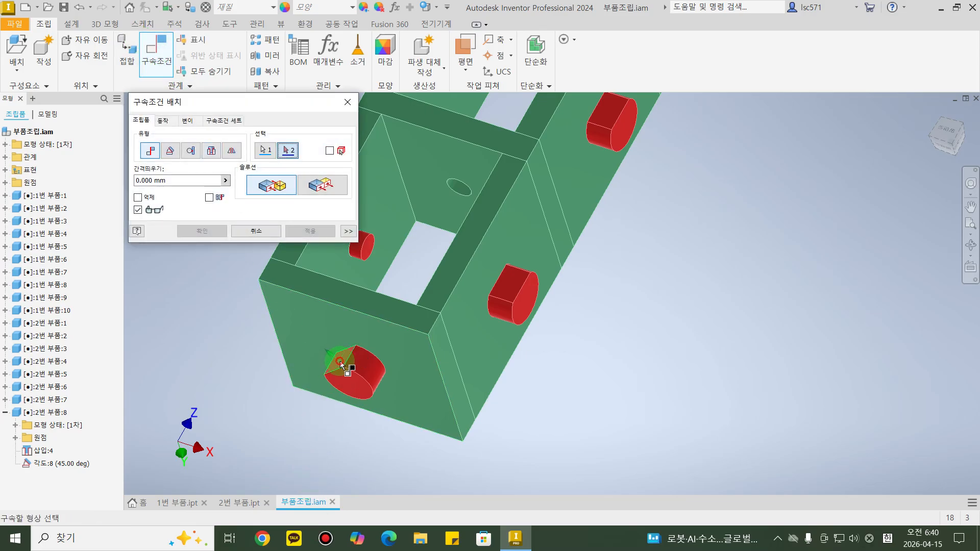
{"action": "left_click", "coordinate": [350, 301]}
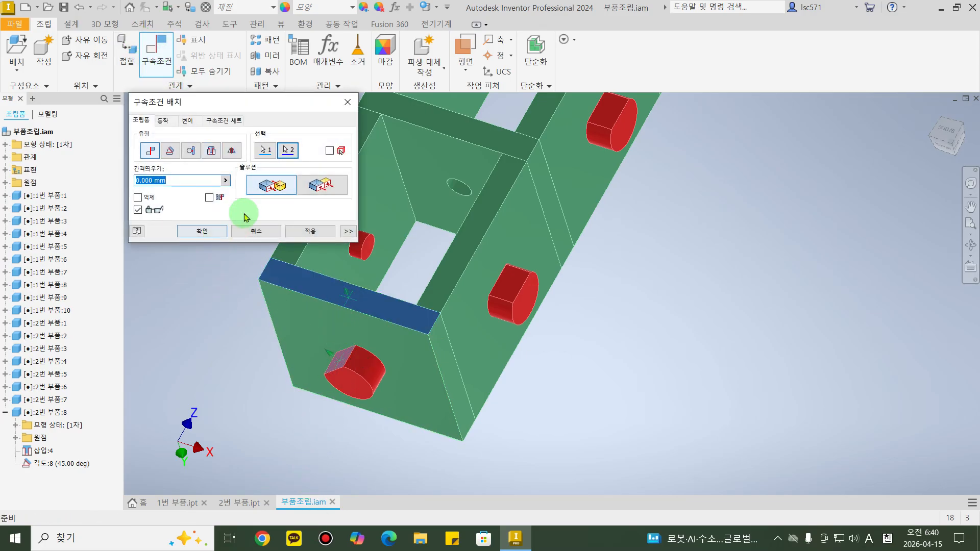
{"action": "left_click", "coordinate": [170, 150]}
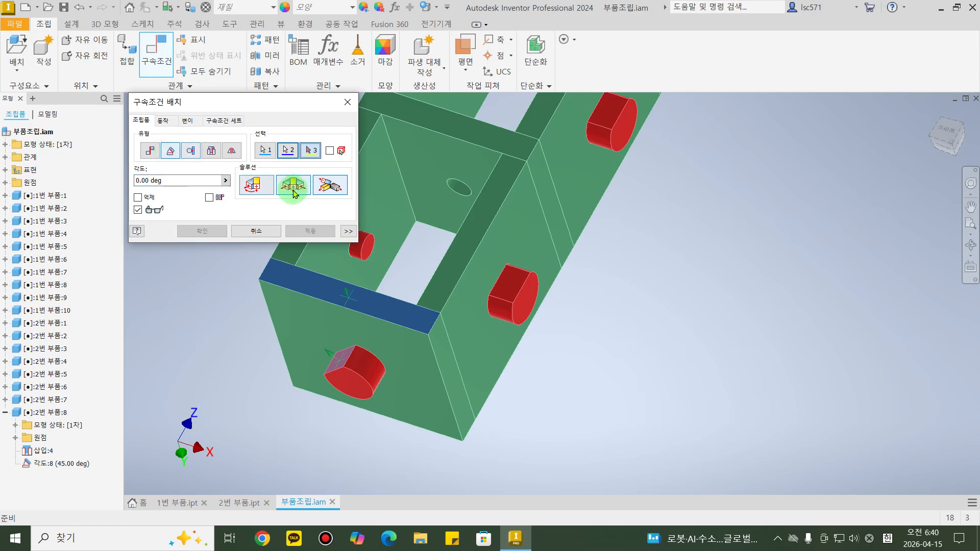
{"action": "left_click", "coordinate": [253, 184]}
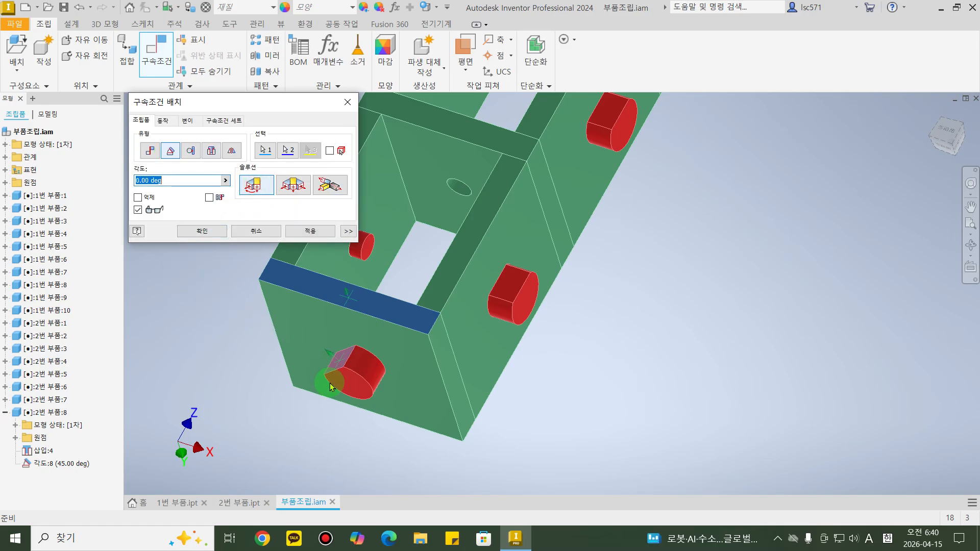
{"action": "left_click", "coordinate": [205, 232]}
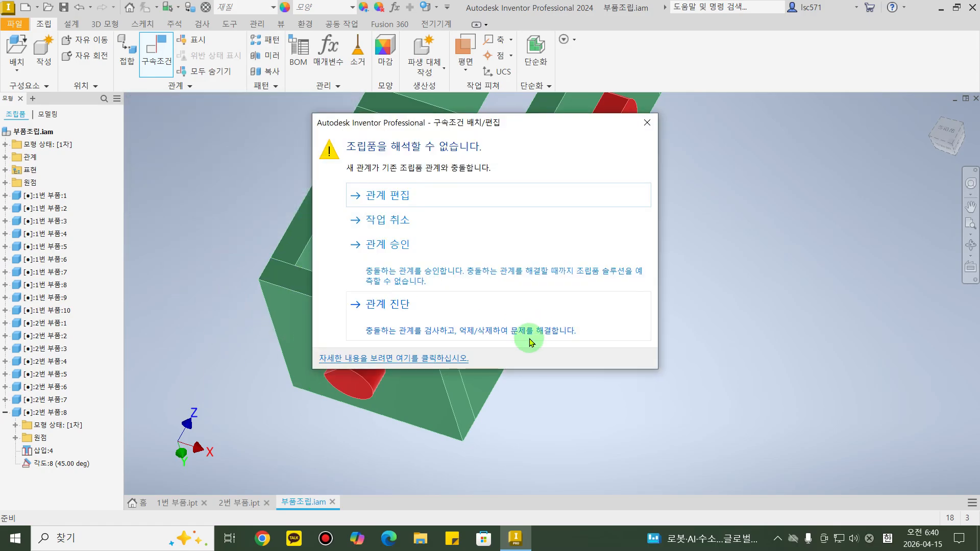
{"action": "left_click_drag", "start_coordinate": [405, 122], "coordinate": [587, 99]}
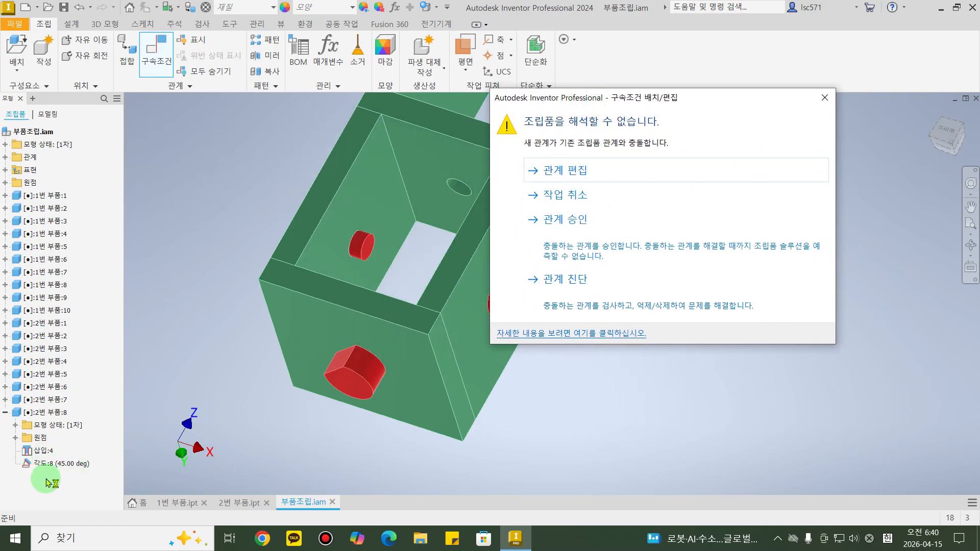
{"action": "left_click", "coordinate": [563, 197]}
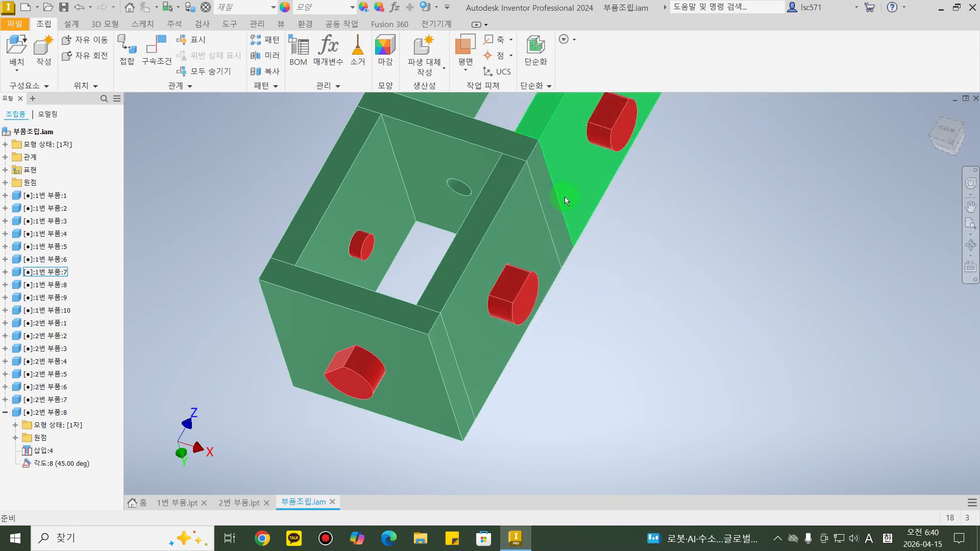
Open the value of the 2번 부품:8 bolt's existing angle constraint for editing.
{"action": "left_click", "coordinate": [46, 465]}
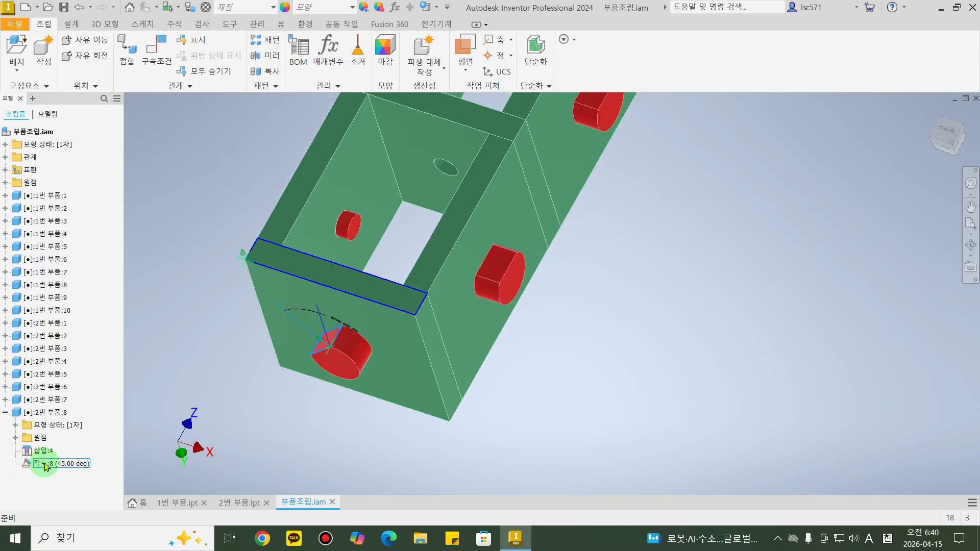
{"action": "double_click", "coordinate": [44, 463]}
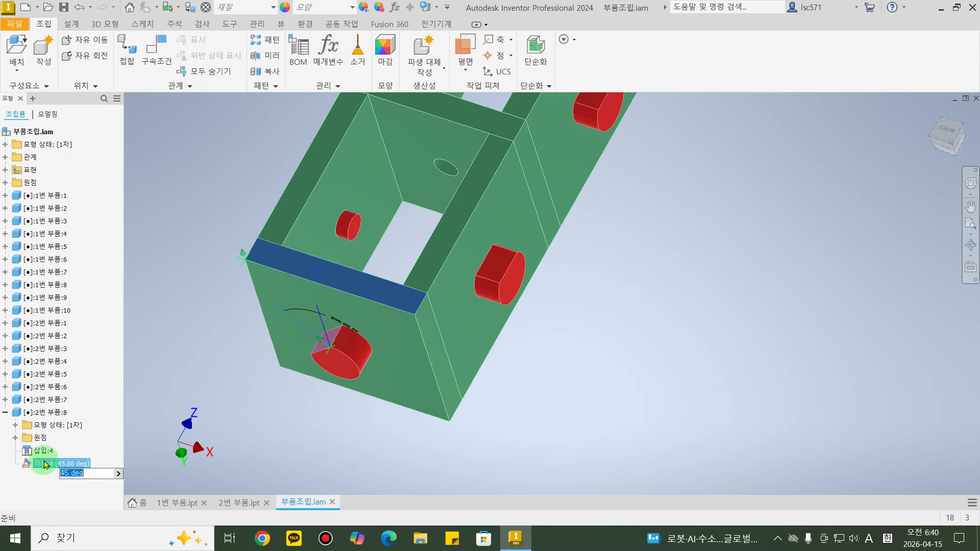
{"action": "left_click", "coordinate": [39, 495]}
{"action": "double_click", "coordinate": [43, 467]}
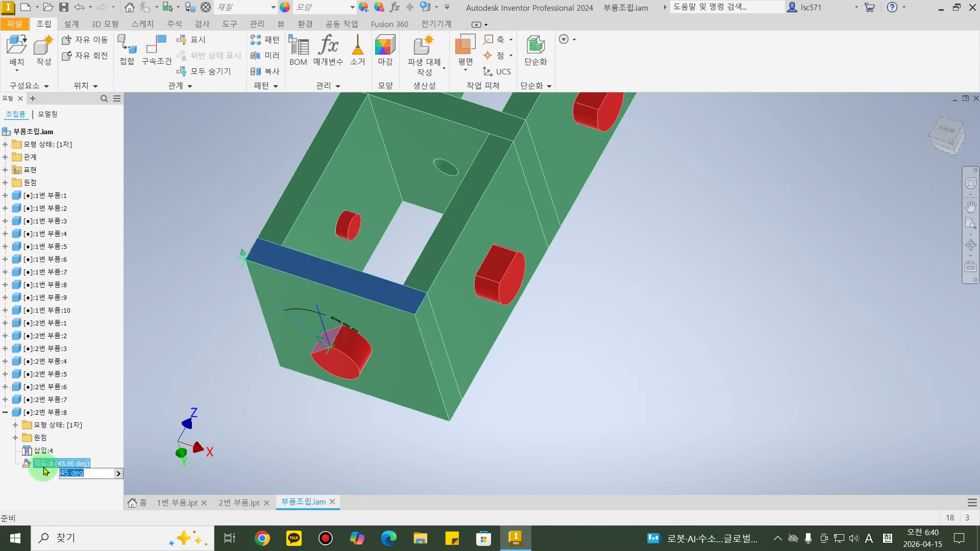
{"action": "left_click", "coordinate": [142, 471]}
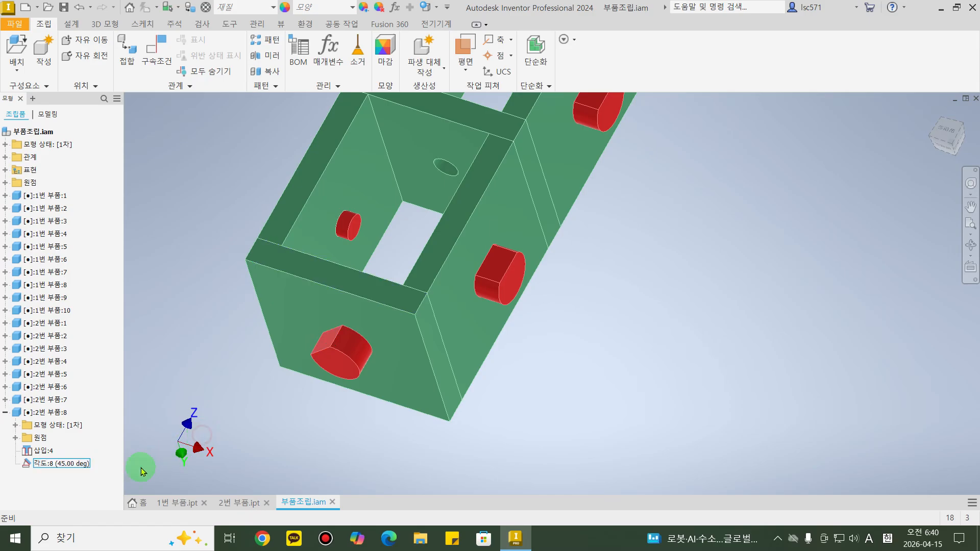
Delete the angle and insert constraints of the 2번 부품:8 bolt and move the bolt out of its hole in the end plate.
{"action": "right_click", "coordinate": [78, 466]}
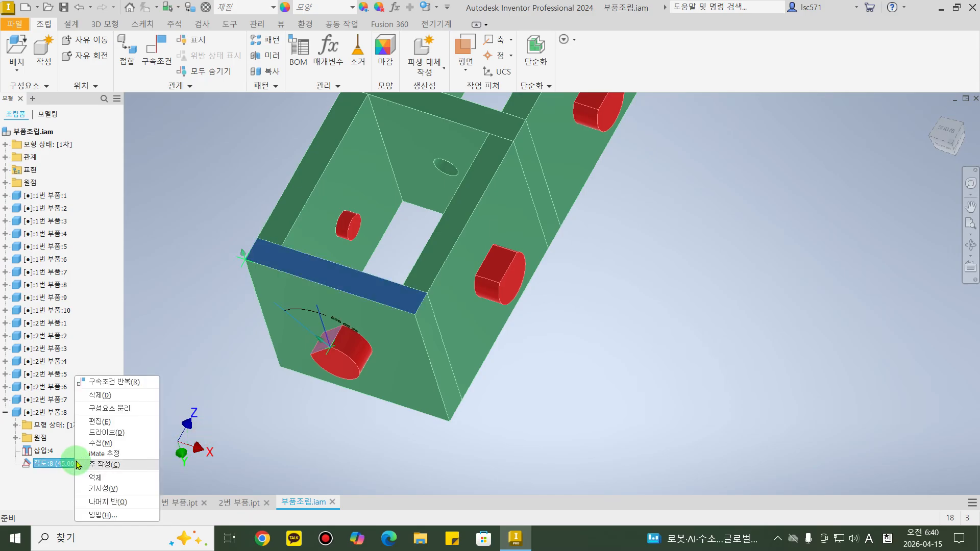
{"action": "left_click", "coordinate": [106, 400]}
{"action": "right_click", "coordinate": [47, 453]}
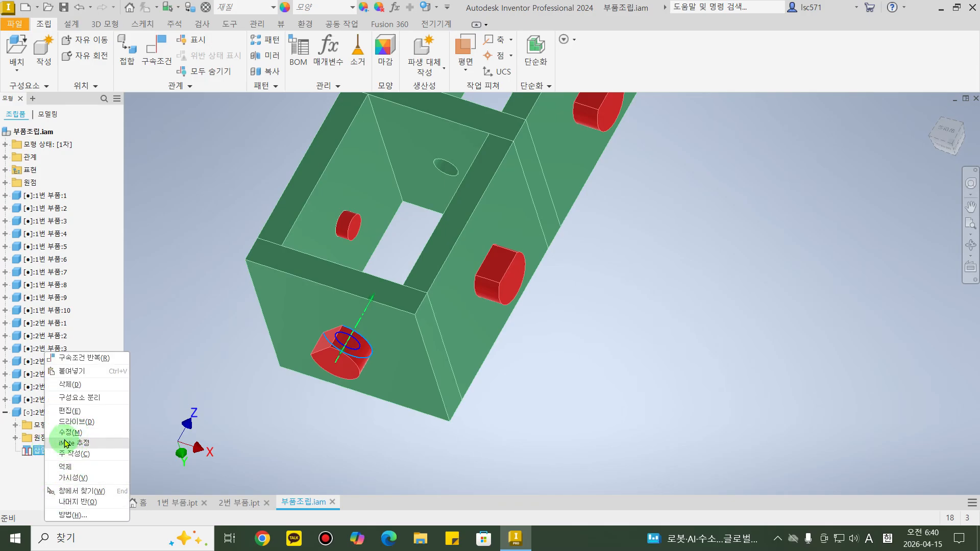
{"action": "left_click", "coordinate": [72, 385]}
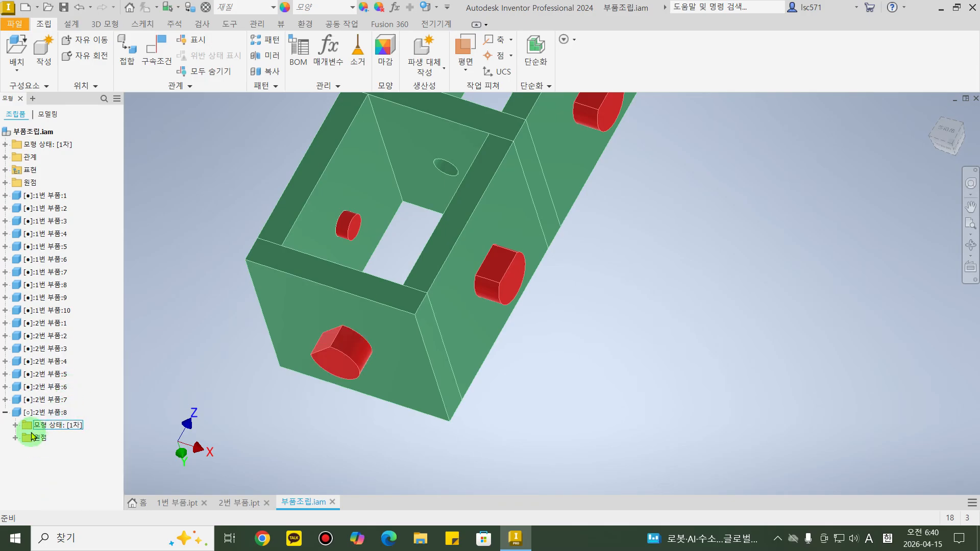
{"action": "left_click_drag", "start_coordinate": [342, 357], "coordinate": [234, 424]}
{"action": "left_click", "coordinate": [330, 449]}
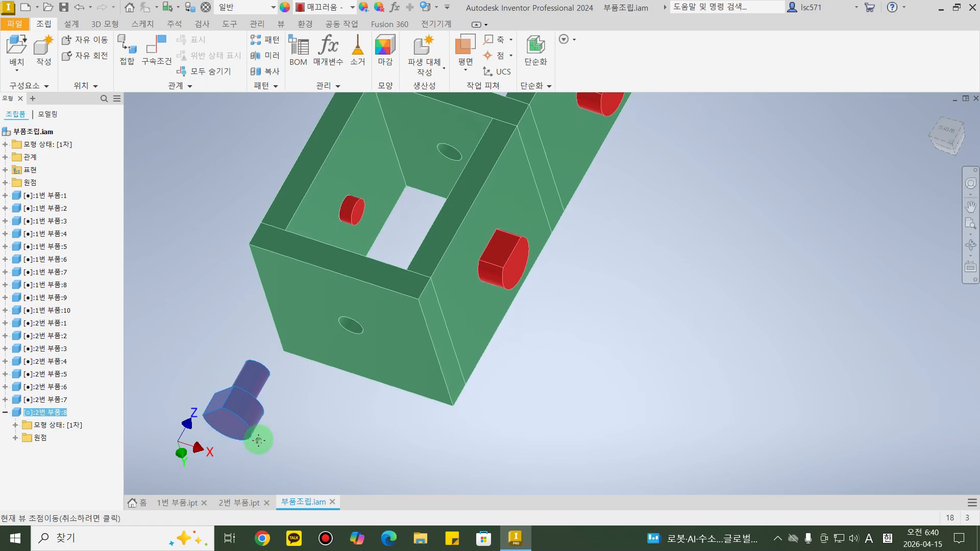
Place an opposed Insert constraint with 0 mm offset between the 2번 부품:8 bolt head's underside edge and the end plate's hole edge.
{"action": "left_click", "coordinate": [157, 42]}
{"action": "middle_click_drag", "start_coordinate": [372, 449], "coordinate": [255, 437], "text": "shift"}
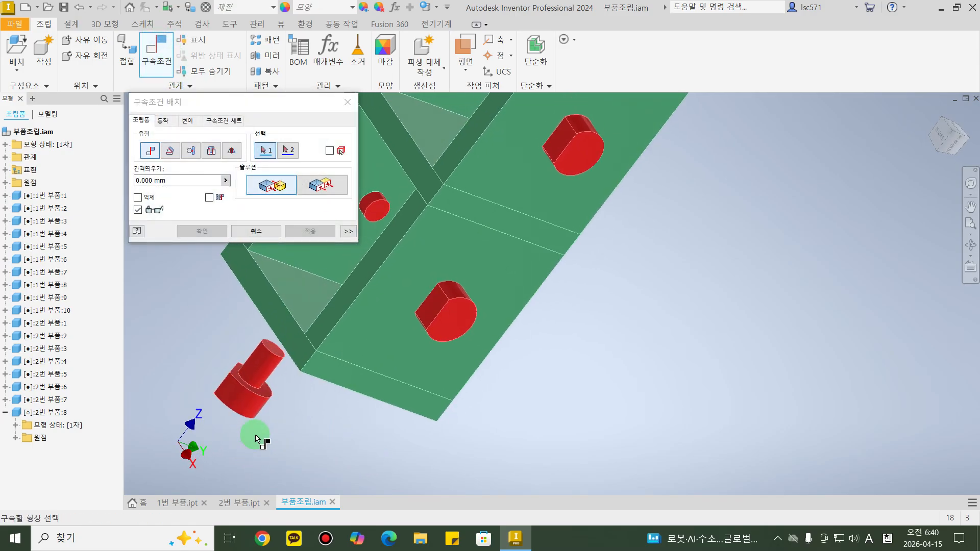
{"action": "left_click", "coordinate": [223, 152]}
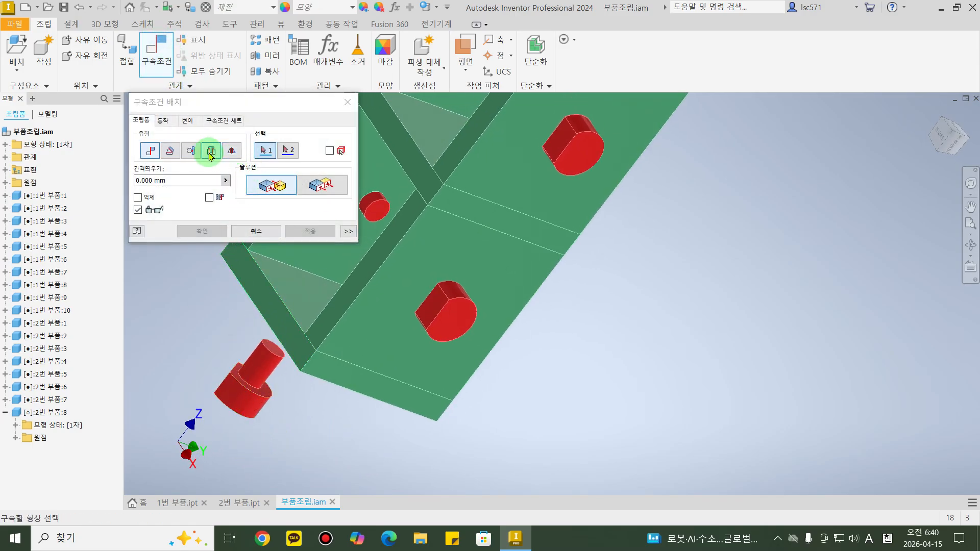
{"action": "left_click", "coordinate": [211, 153]}
{"action": "left_click", "coordinate": [255, 394]}
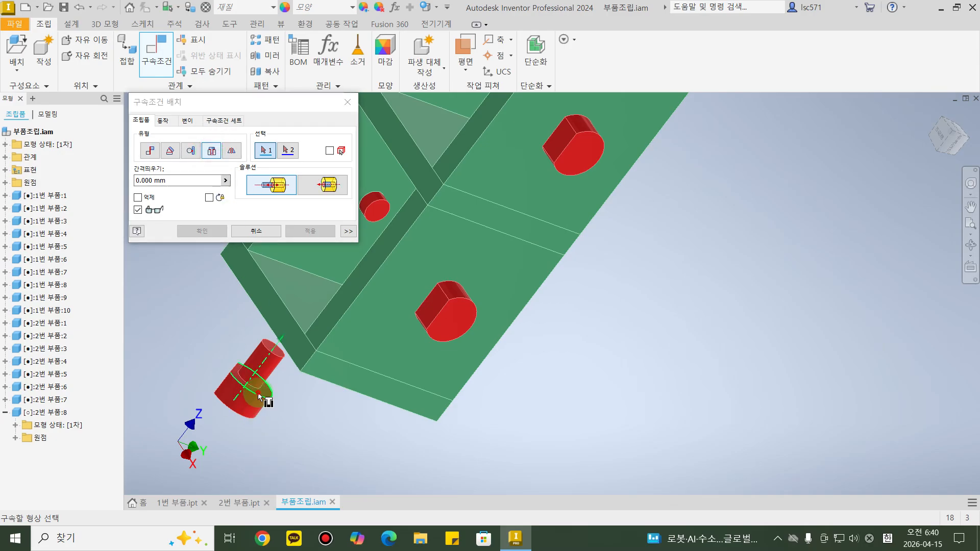
{"action": "middle_click_drag", "start_coordinate": [313, 461], "coordinate": [366, 431], "text": "shift"}
{"action": "left_click", "coordinate": [367, 328]}
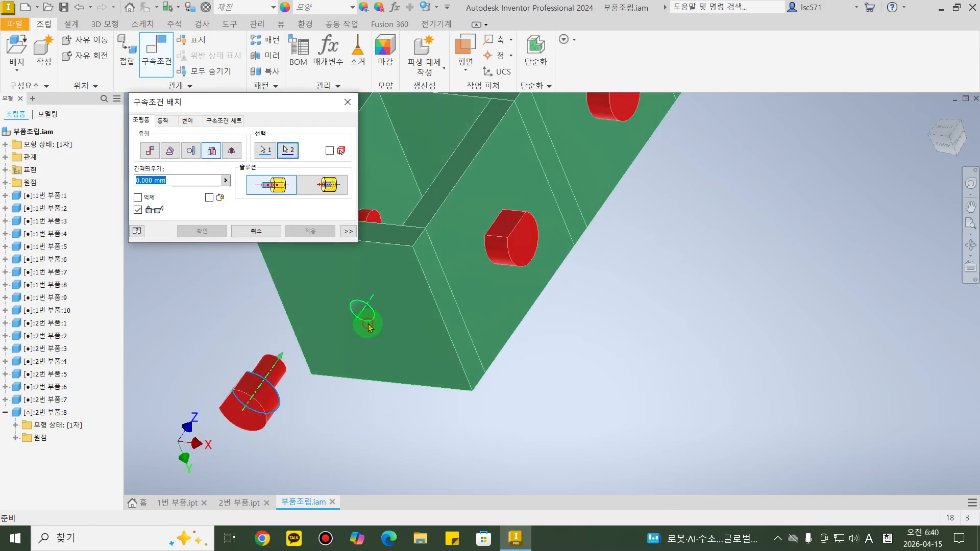
{"action": "left_click", "coordinate": [323, 190]}
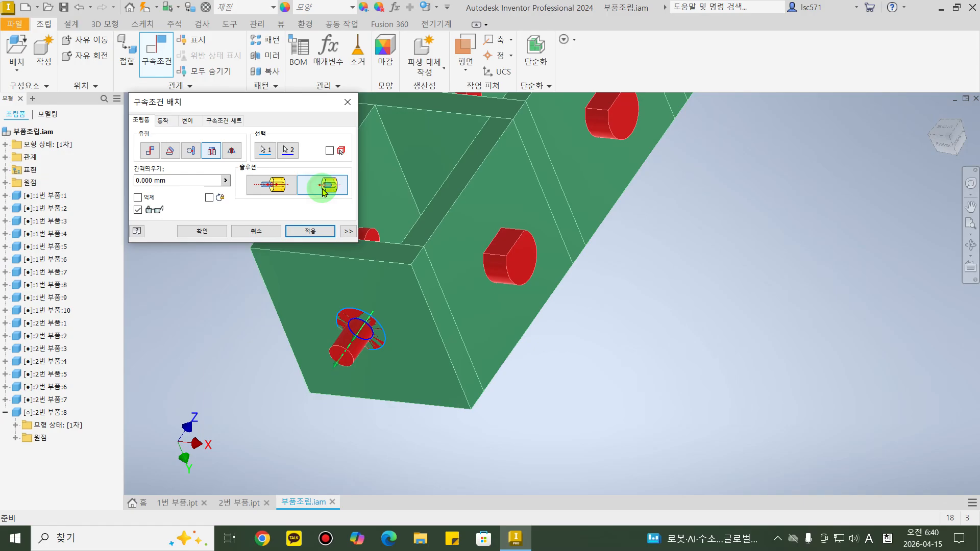
{"action": "left_click", "coordinate": [272, 190]}
{"action": "left_click", "coordinate": [323, 190]}
{"action": "left_click", "coordinate": [286, 193]}
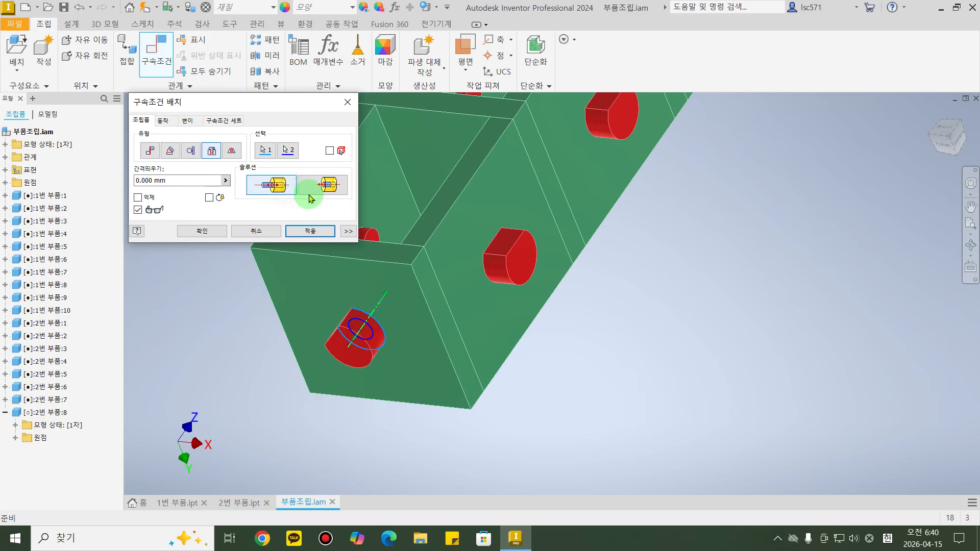
{"action": "left_click", "coordinate": [311, 231]}
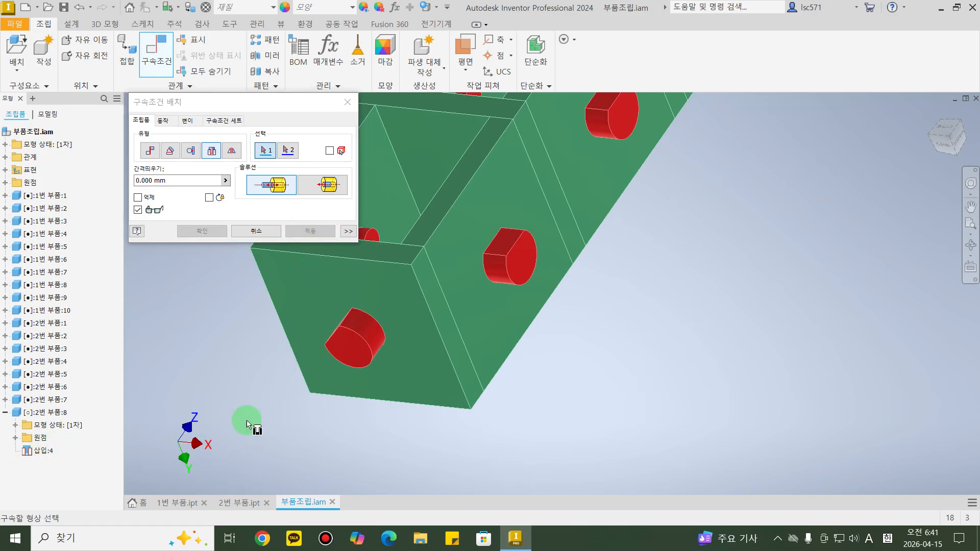
Constrain the 2번 부품:8 bolt's flat face at a directed angle of 0 deg to the end plate's rim face and finish the Constrain command.
{"action": "middle_click_drag", "start_coordinate": [247, 424], "coordinate": [318, 431], "text": "shift"}
{"action": "scroll", "coordinate": [374, 418], "scroll_direction": "up", "scroll_amount": 3}
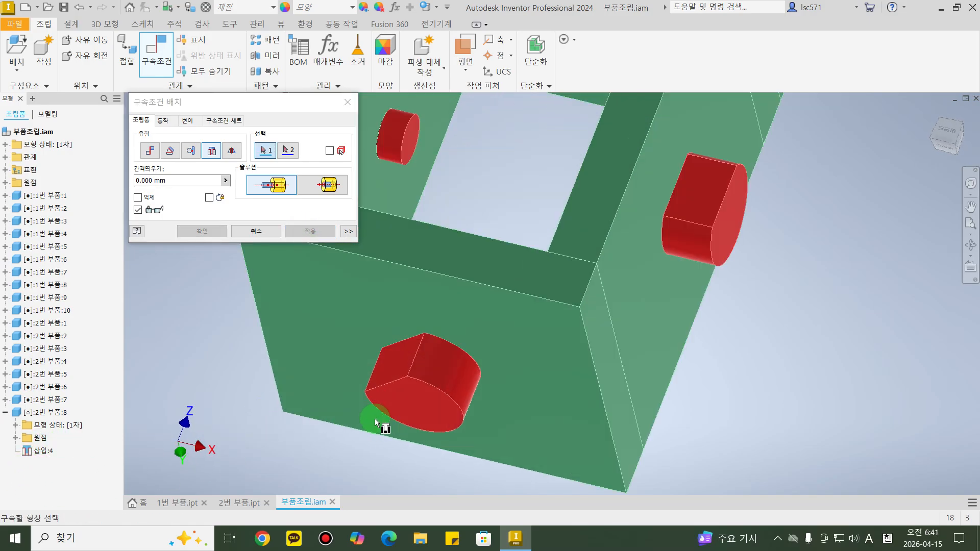
{"action": "left_click", "coordinate": [169, 151]}
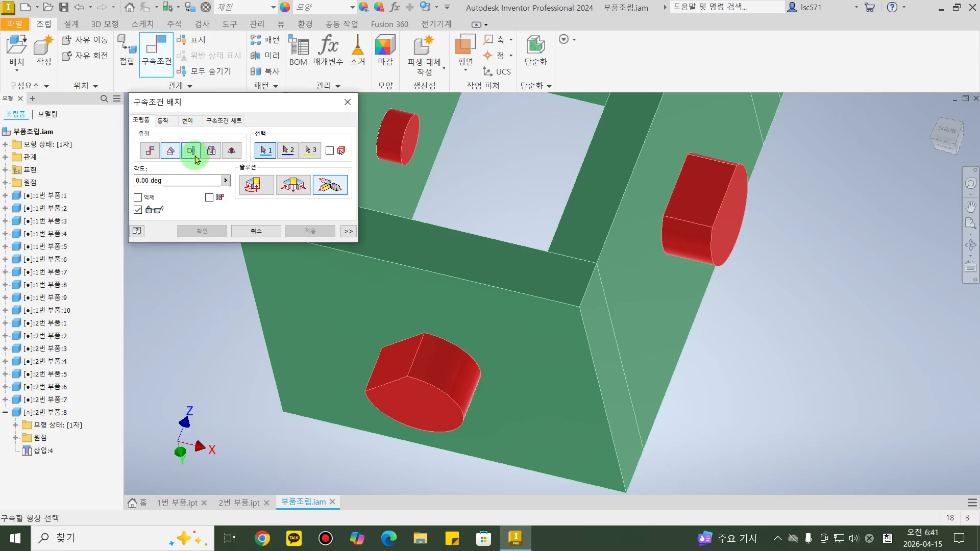
{"action": "left_click", "coordinate": [253, 190]}
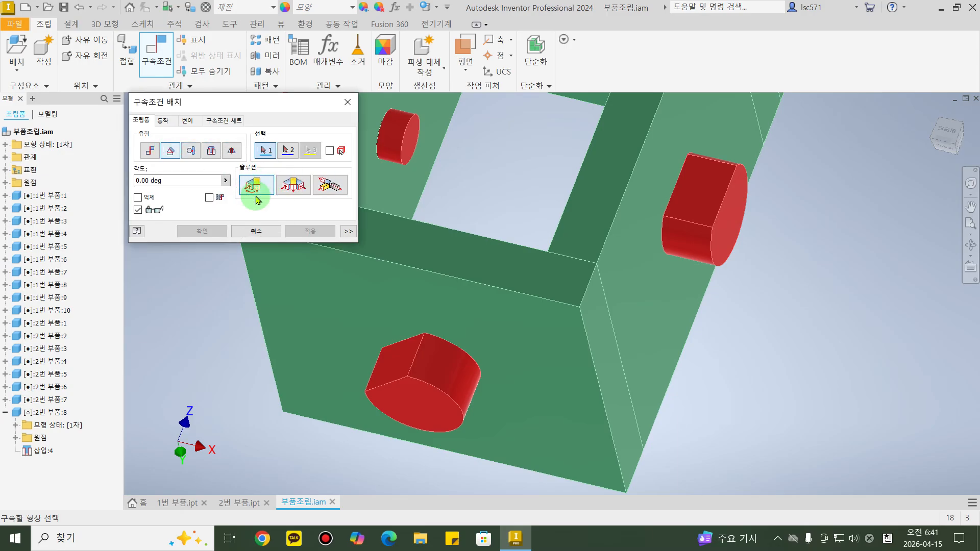
{"action": "left_click", "coordinate": [397, 378]}
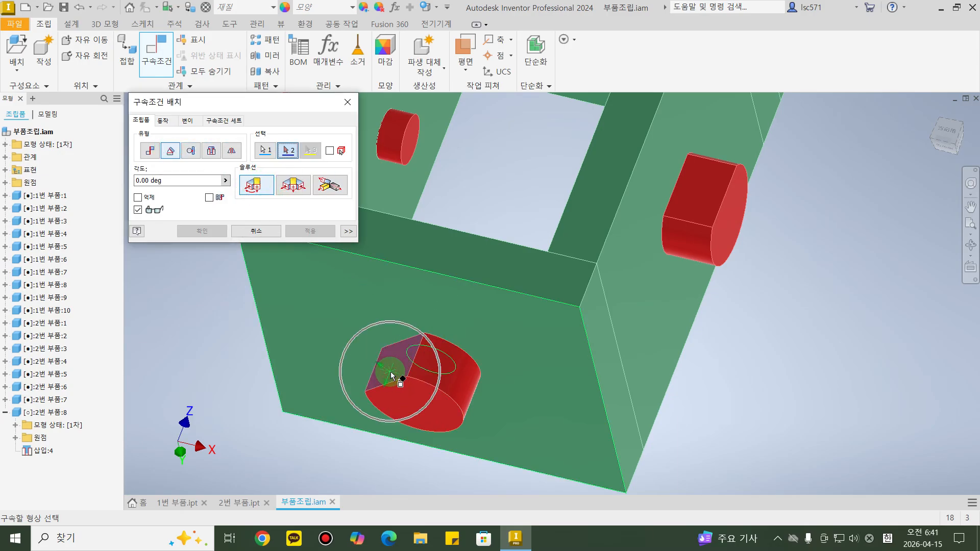
{"action": "left_click", "coordinate": [397, 245]}
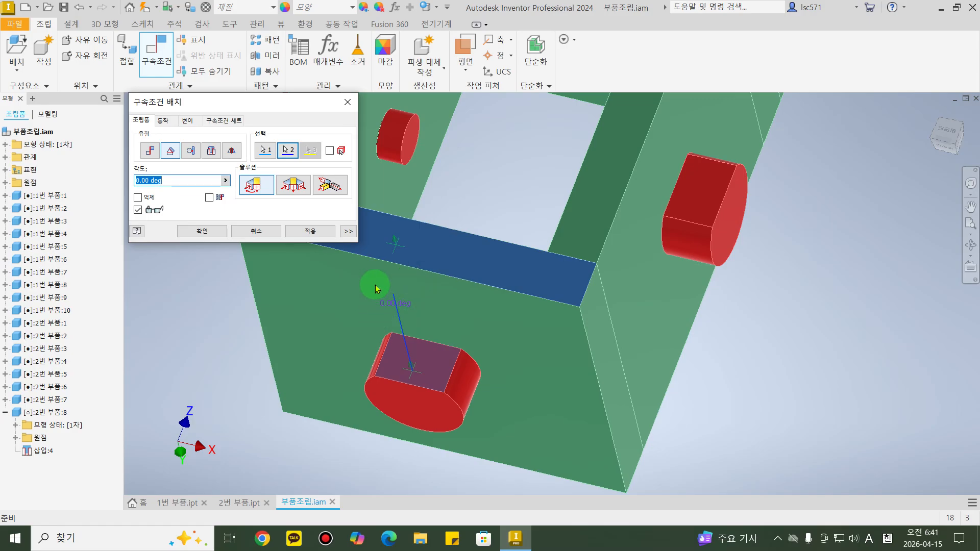
{"action": "left_click", "coordinate": [195, 232]}
{"action": "middle_click_drag", "start_coordinate": [367, 437], "coordinate": [676, 369], "text": "shift"}
{"action": "middle_click_drag", "start_coordinate": [589, 381], "coordinate": [591, 383]}
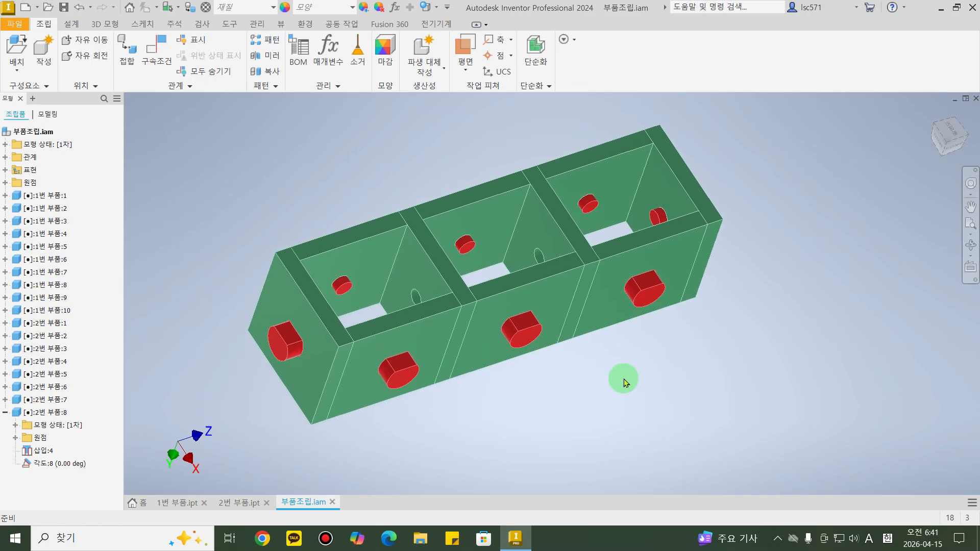